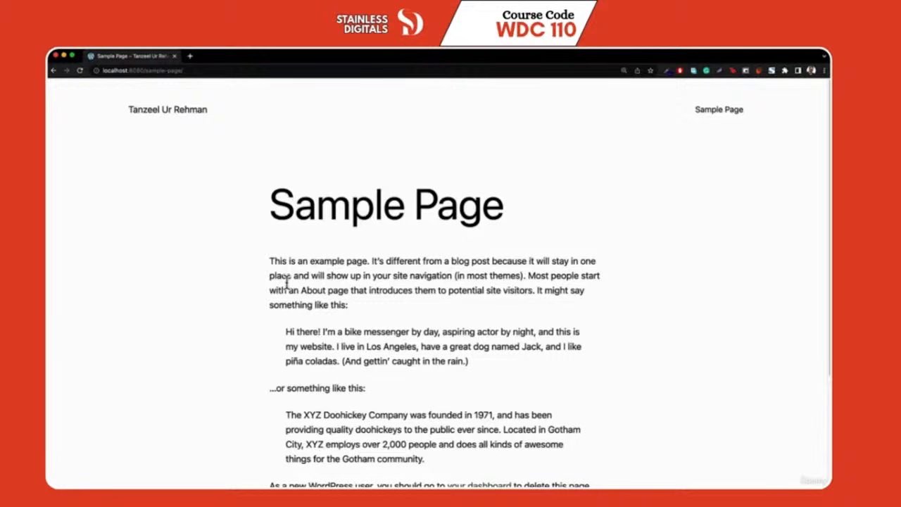
Load the local WordPress admin login page at localhost:8080/wp-admin
click(170, 115)
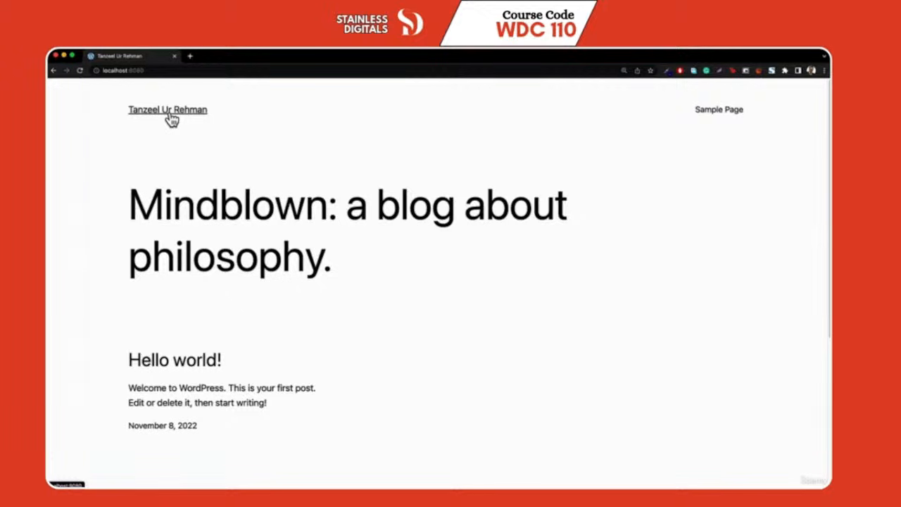
click(185, 71)
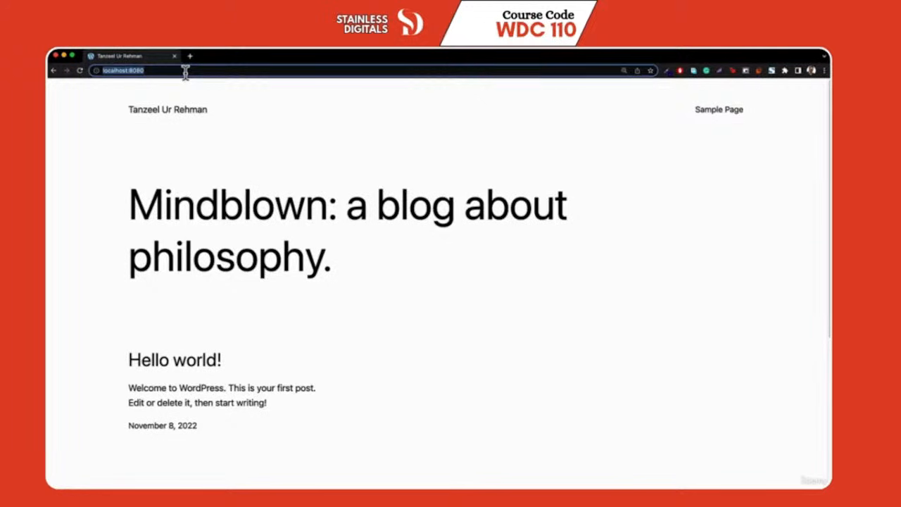
text(localhost:8080/)
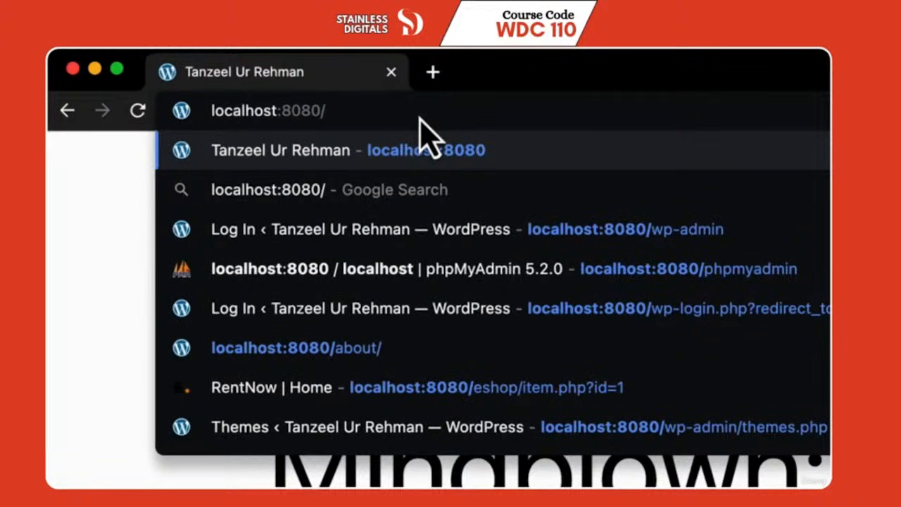
text(wp-)
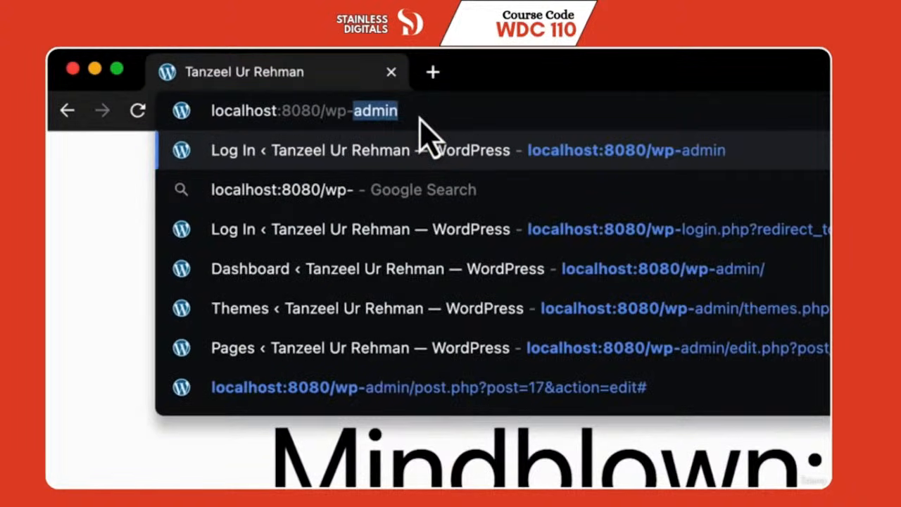
text(admi)
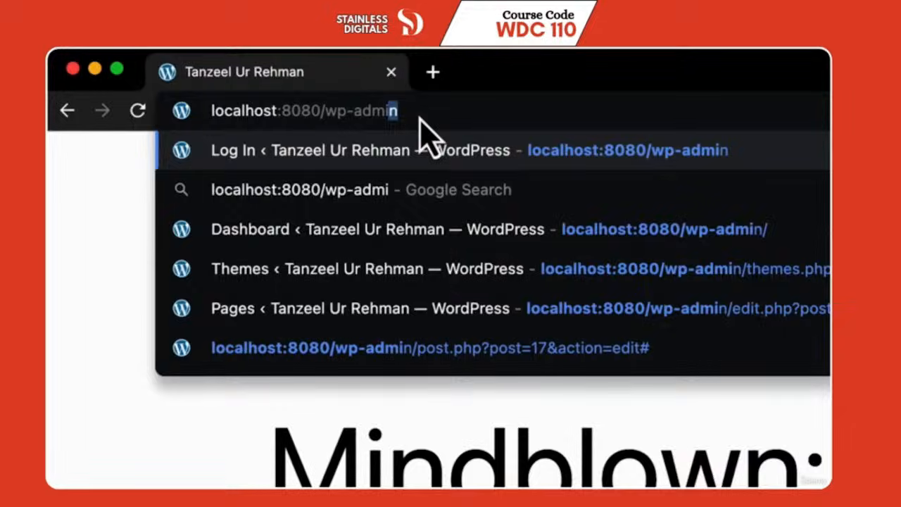
key(Return)
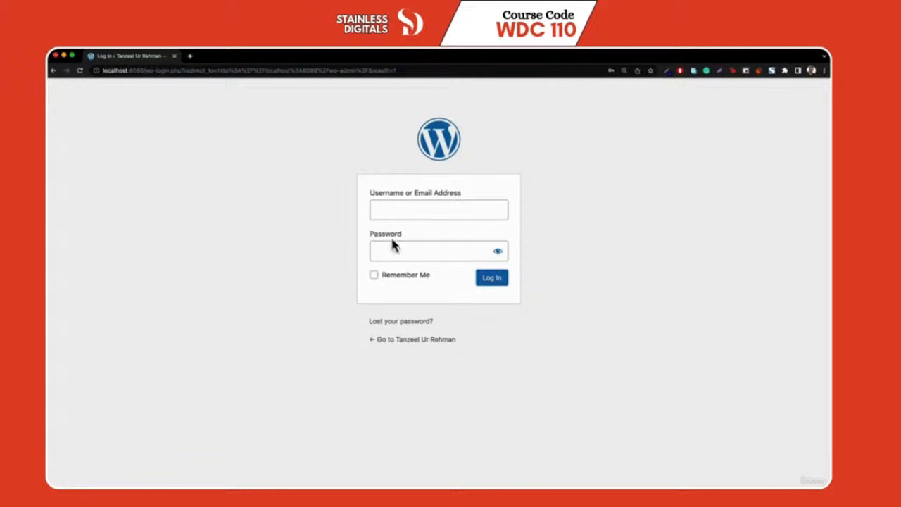
Log in to the WordPress admin with the account's username and password
click(393, 212)
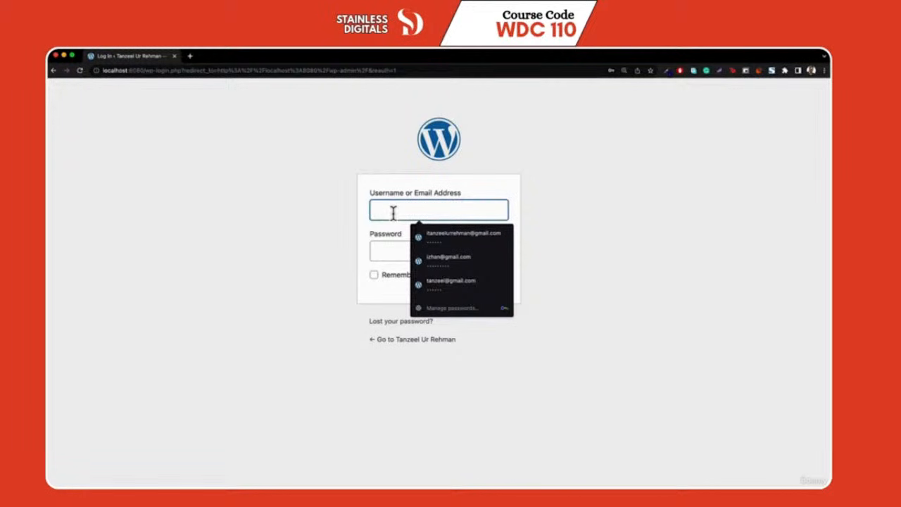
text(tanzeel)
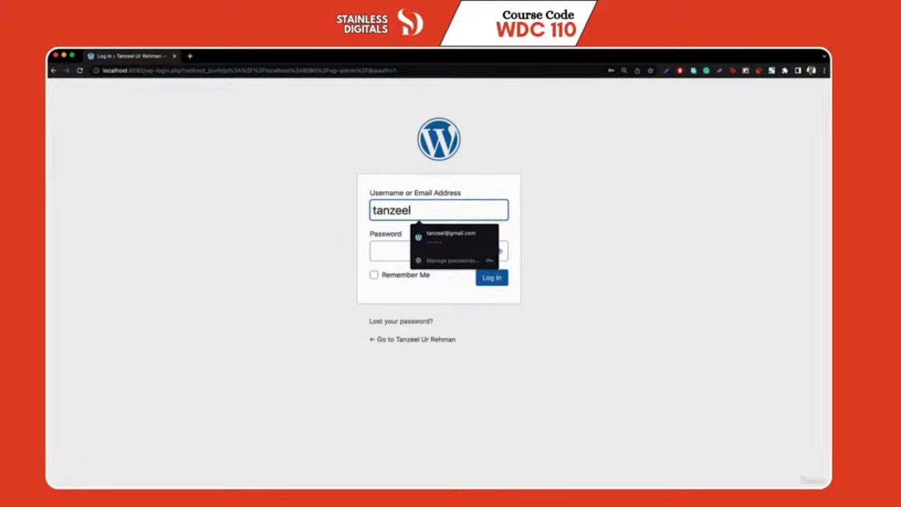
click(385, 252)
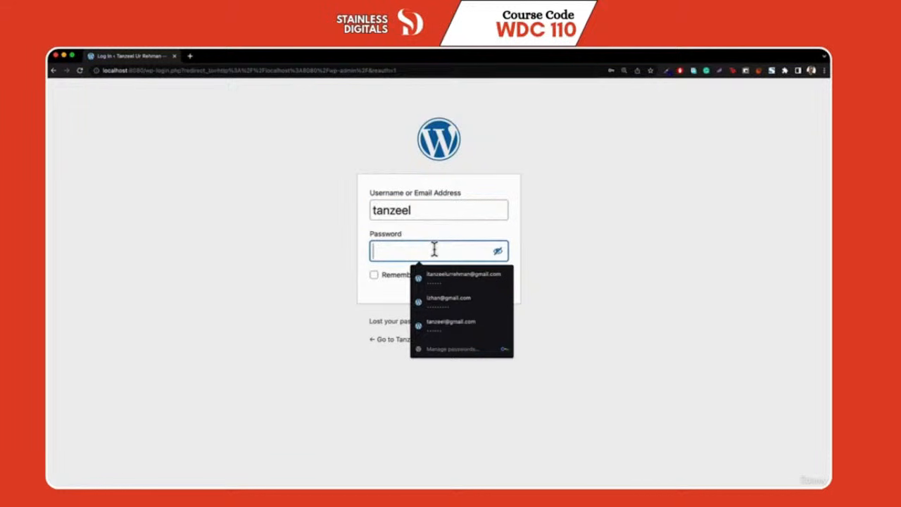
text(asd)
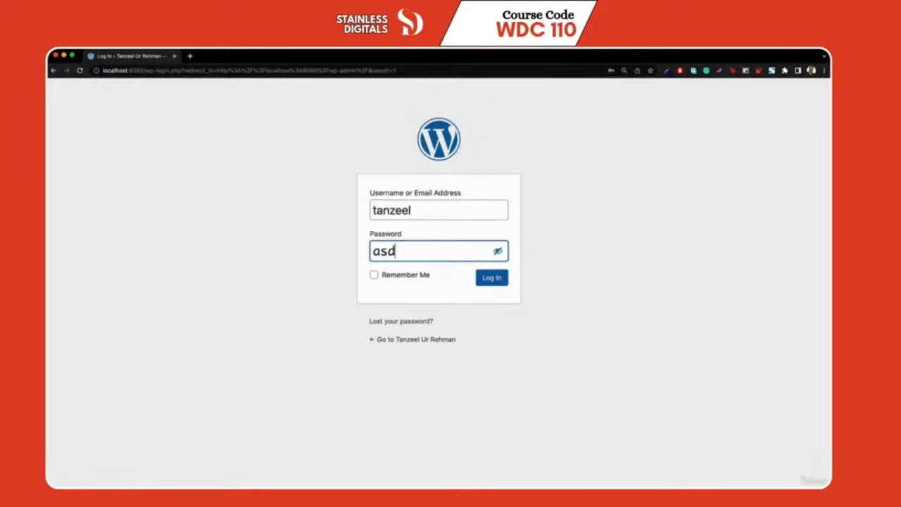
text(fgh)
click(492, 279)
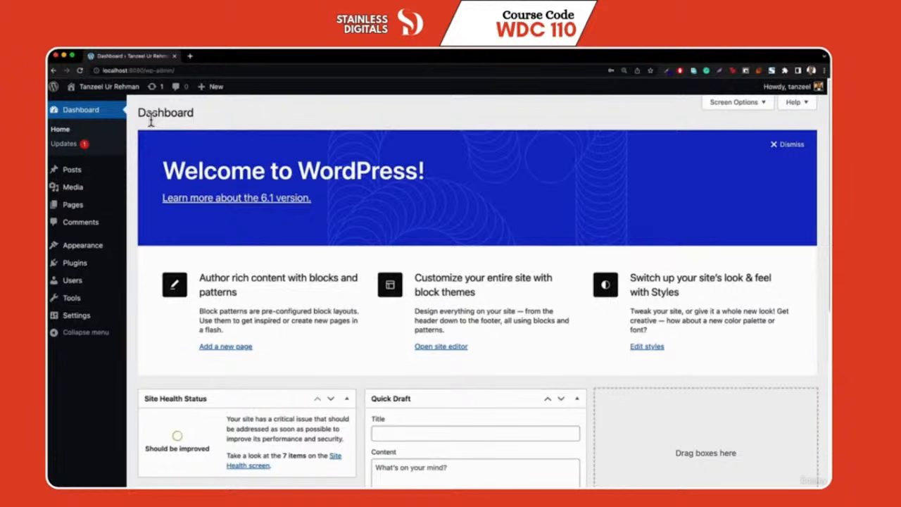
mouse_move(88, 90)
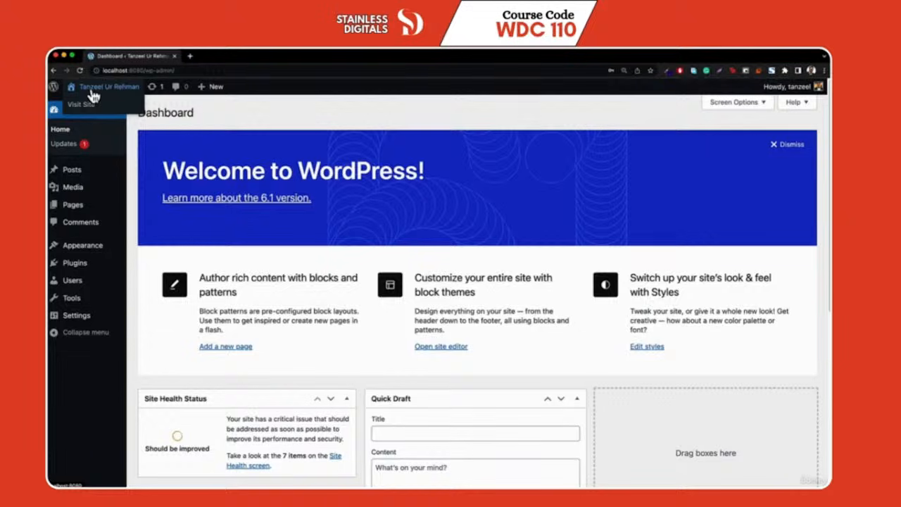
click(84, 106)
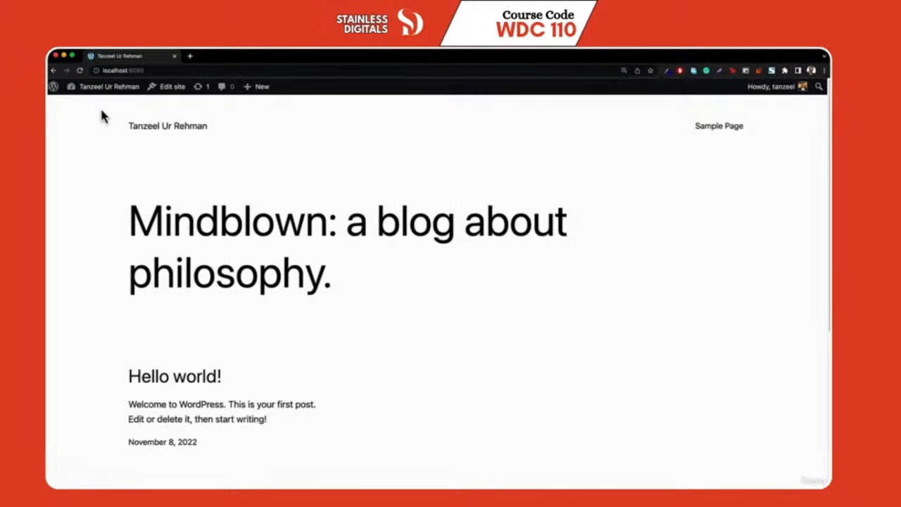
mouse_move(93, 112)
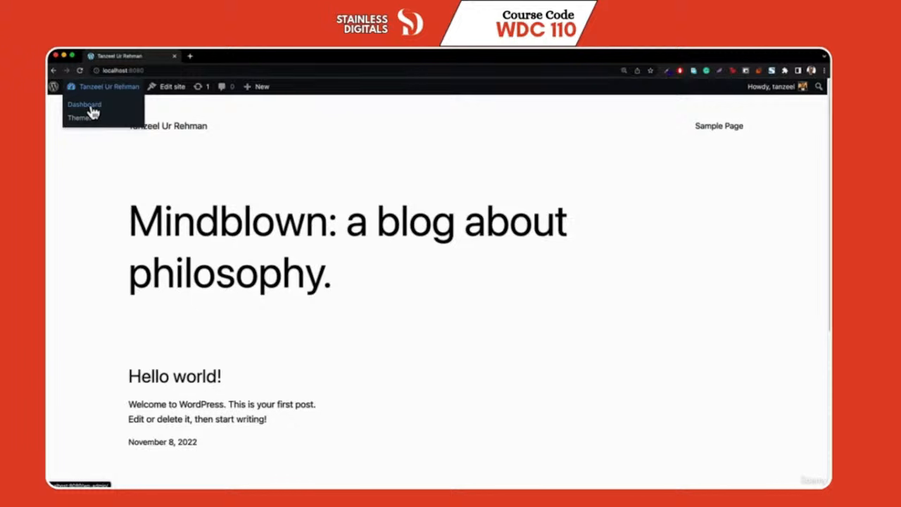
click(85, 104)
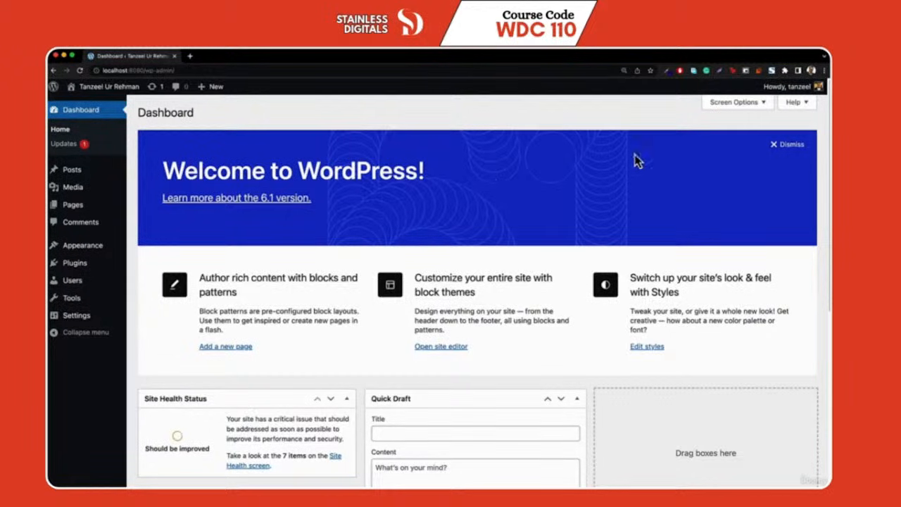
mouse_move(794, 89)
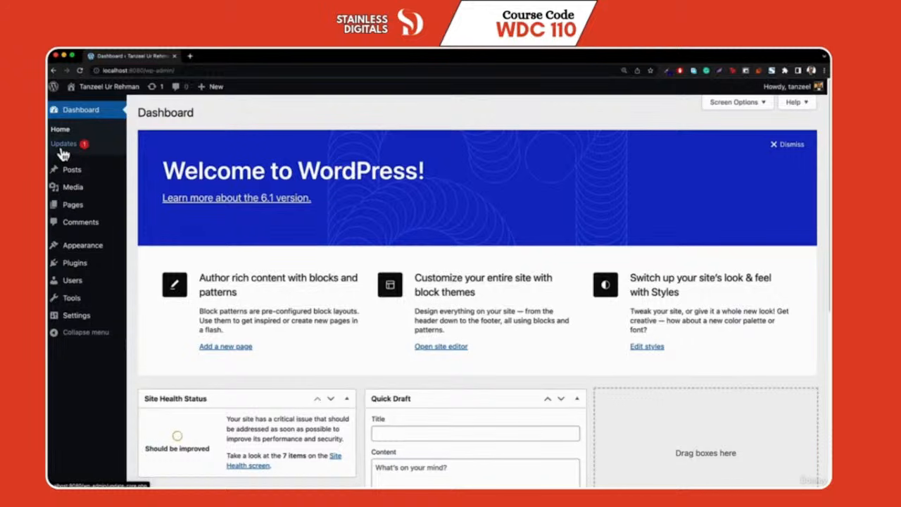
Check the Updates page and the empty Media Library, then view the Pages list
click(63, 152)
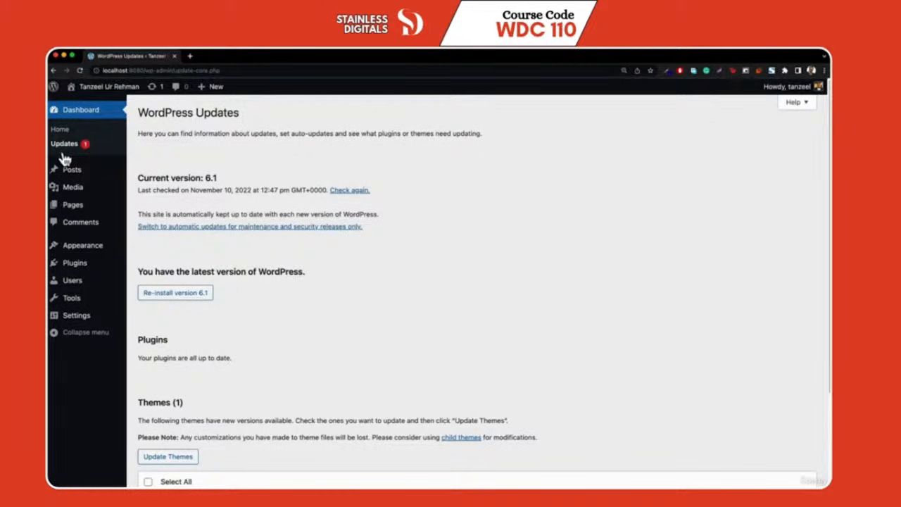
mouse_move(70, 176)
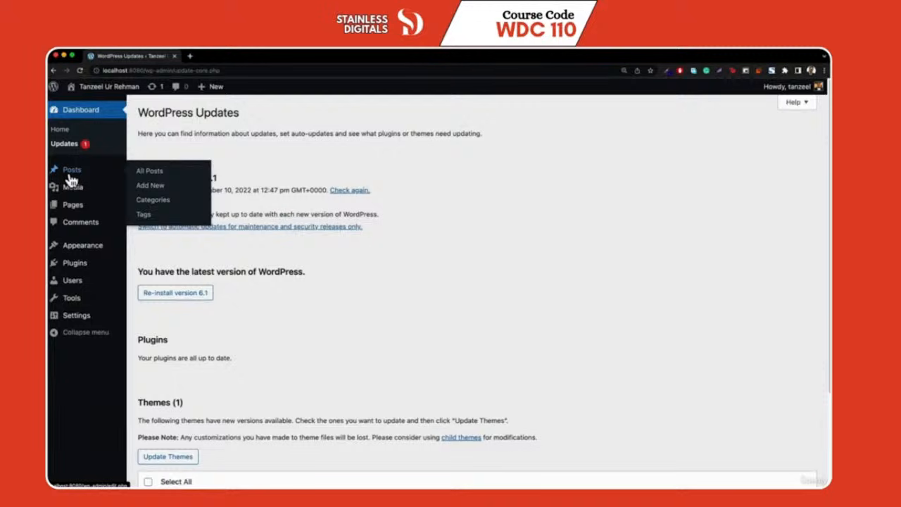
mouse_move(79, 196)
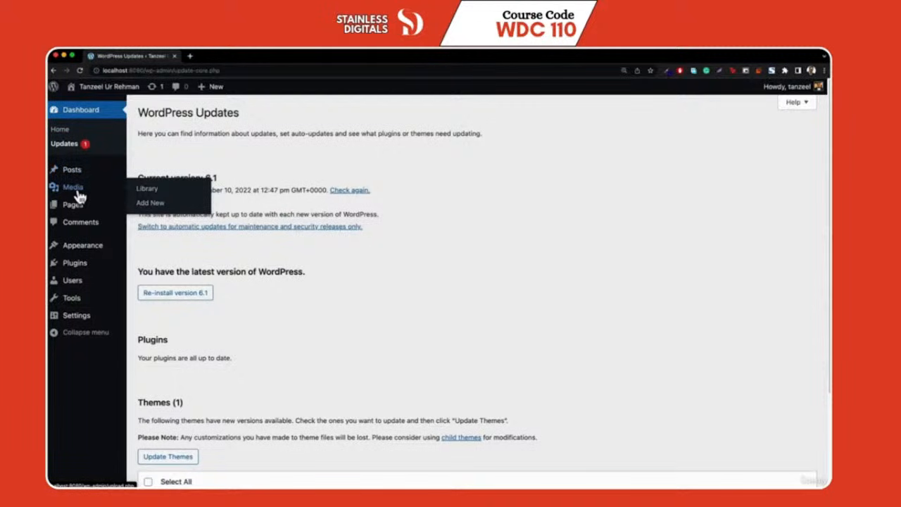
click(80, 197)
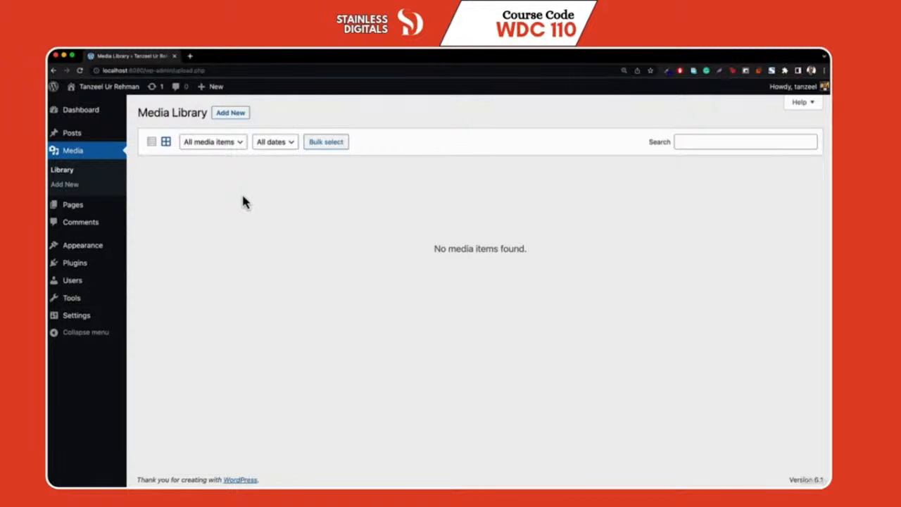
click(75, 212)
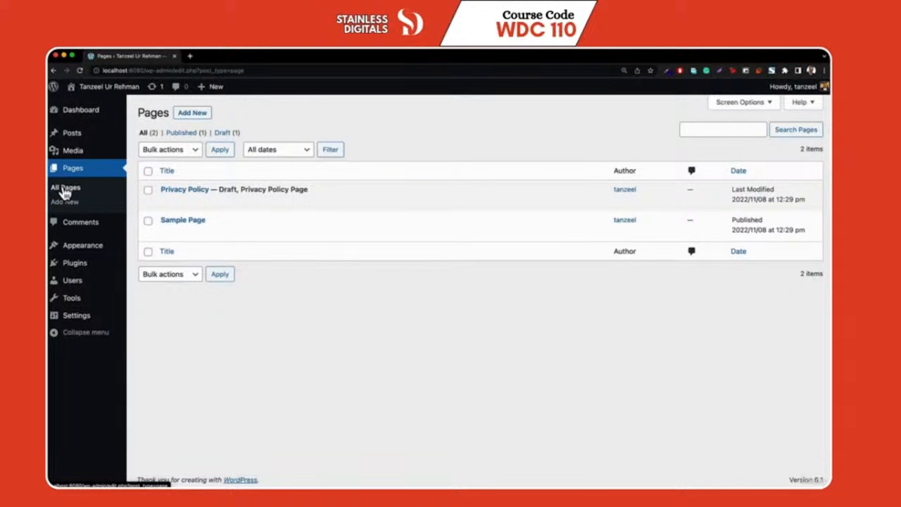
Open the live site in a new browser tab via Visit Site
mouse_move(142, 192)
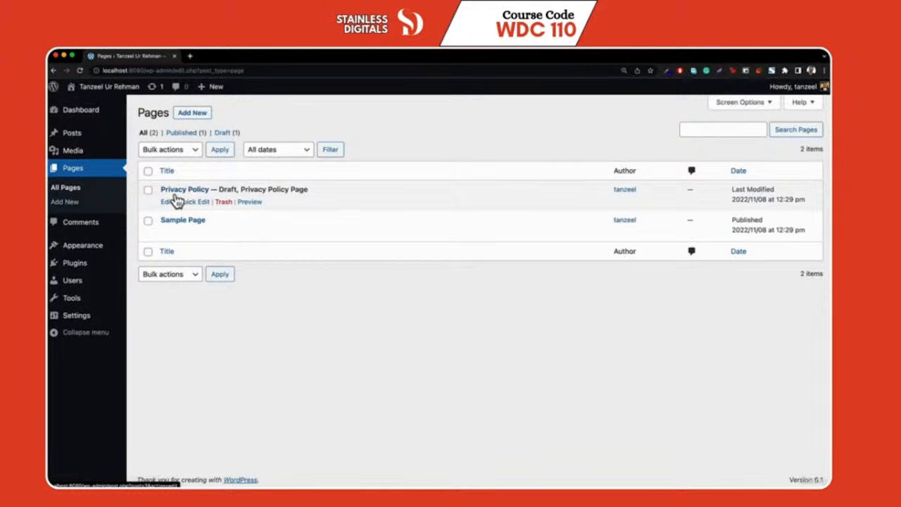
mouse_move(187, 225)
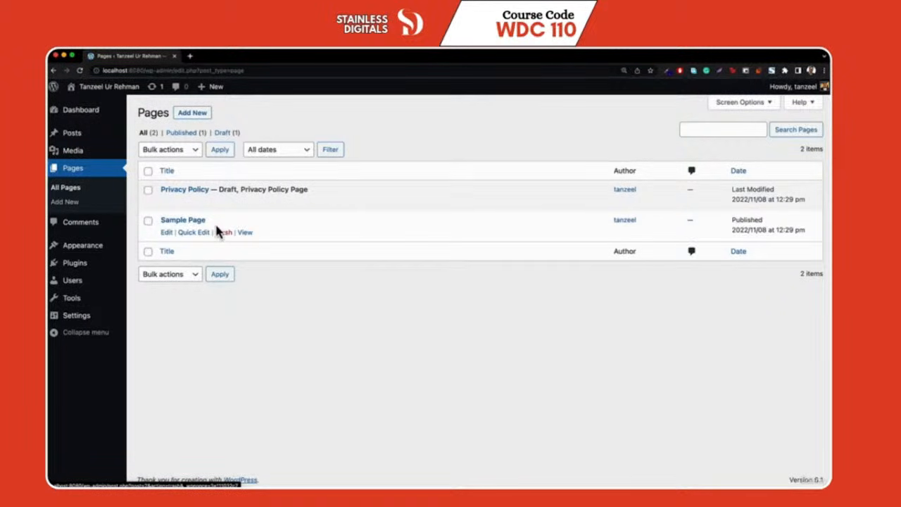
mouse_move(88, 87)
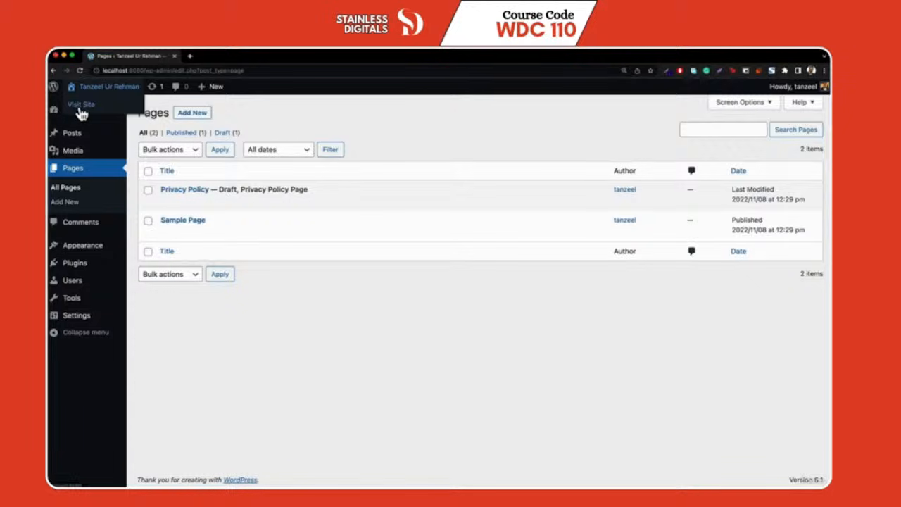
right_click(80, 111)
click(99, 109)
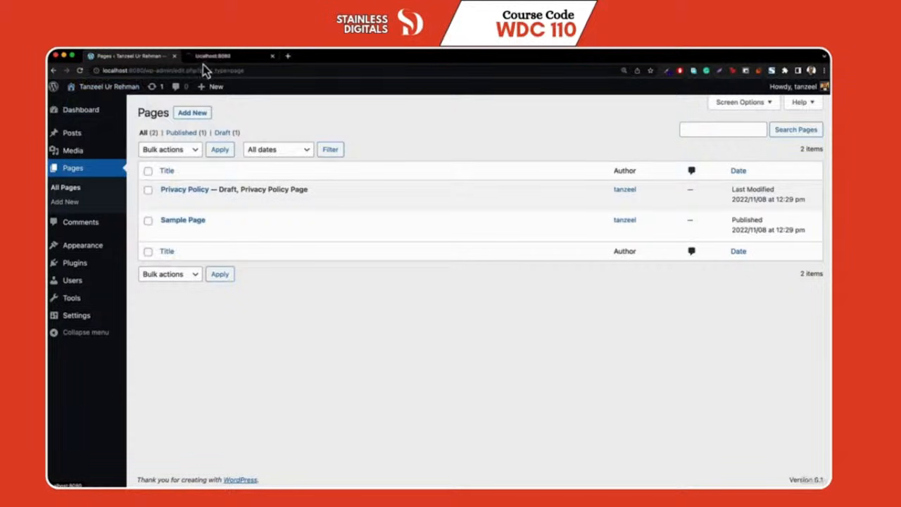
click(211, 56)
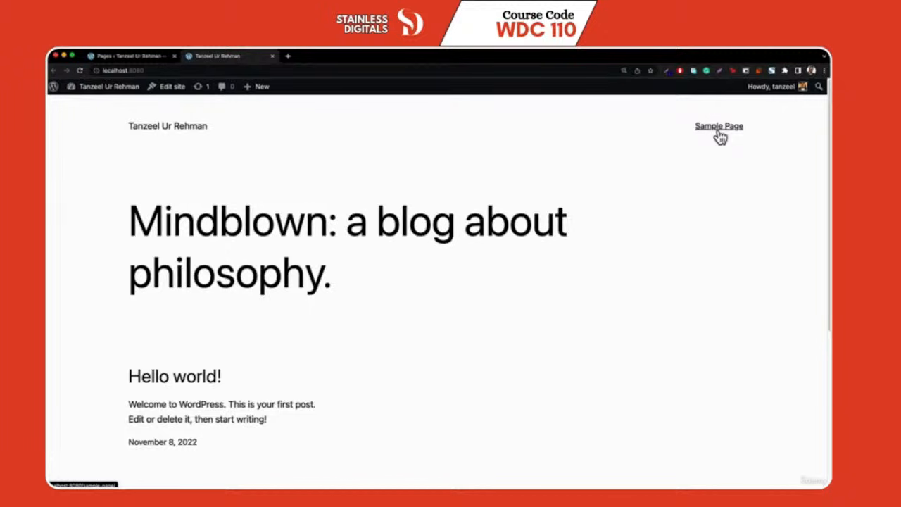
Back in the admin tab, start a new page from the + New menu
click(115, 54)
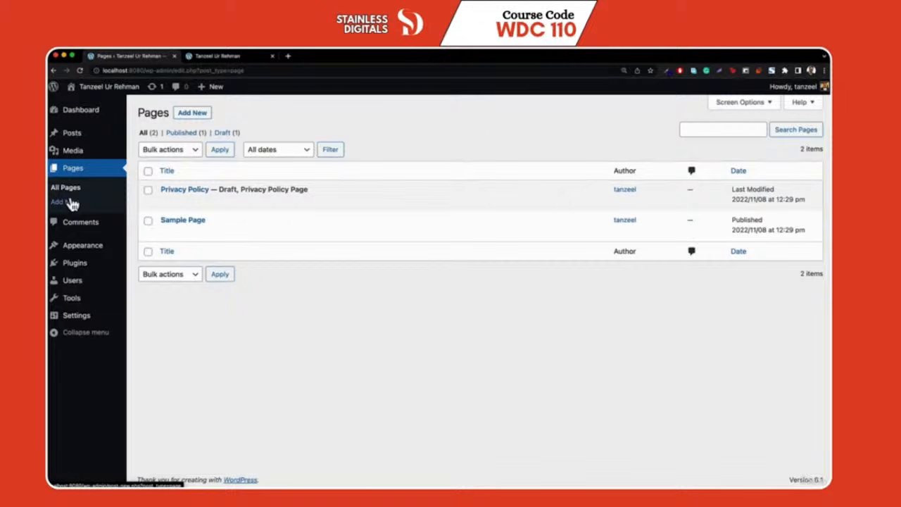
mouse_move(219, 90)
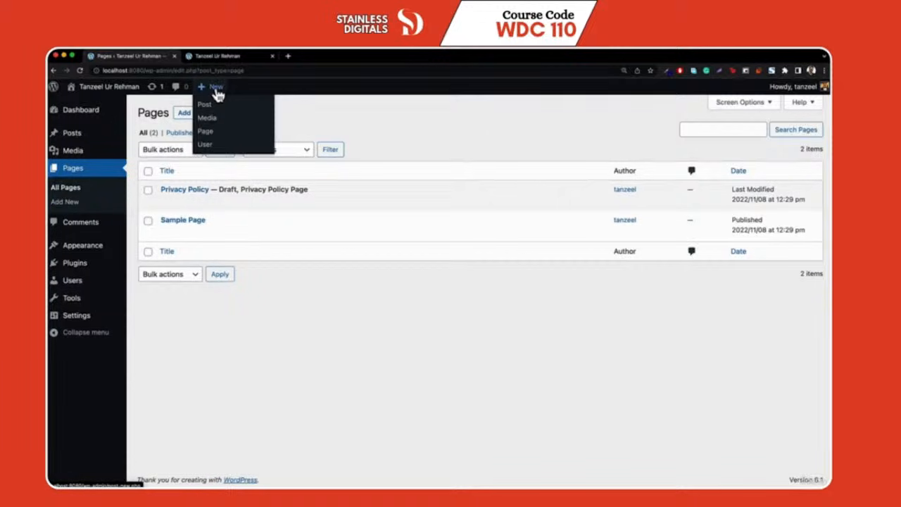
click(205, 137)
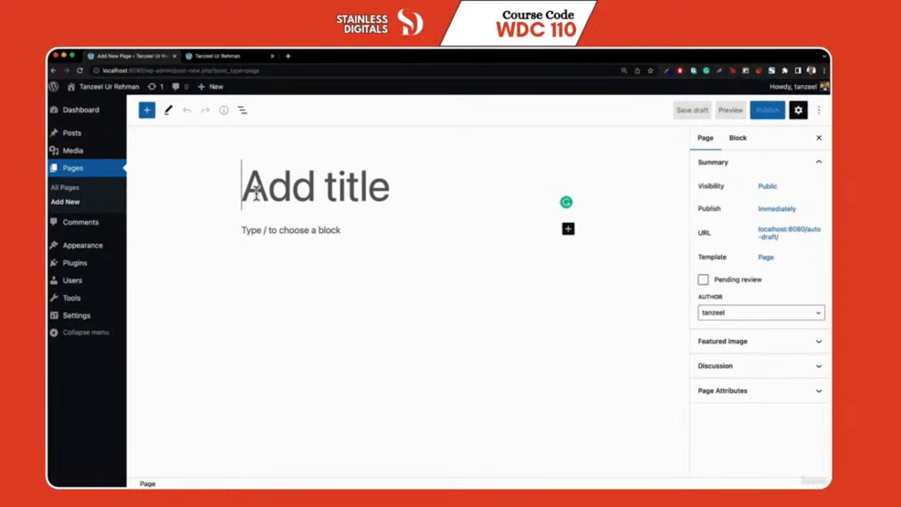
Title the new page 'About' and load lipsum.com in the second tab
text(Abo)
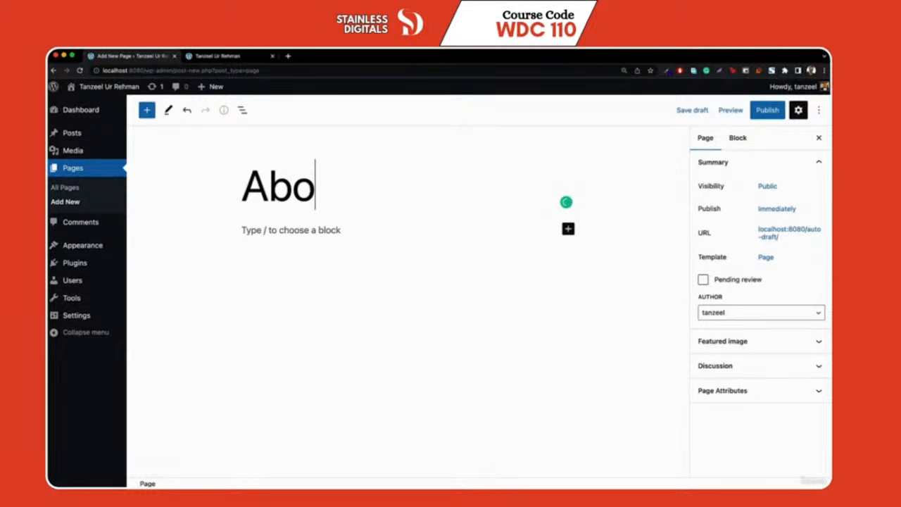
text(ut)
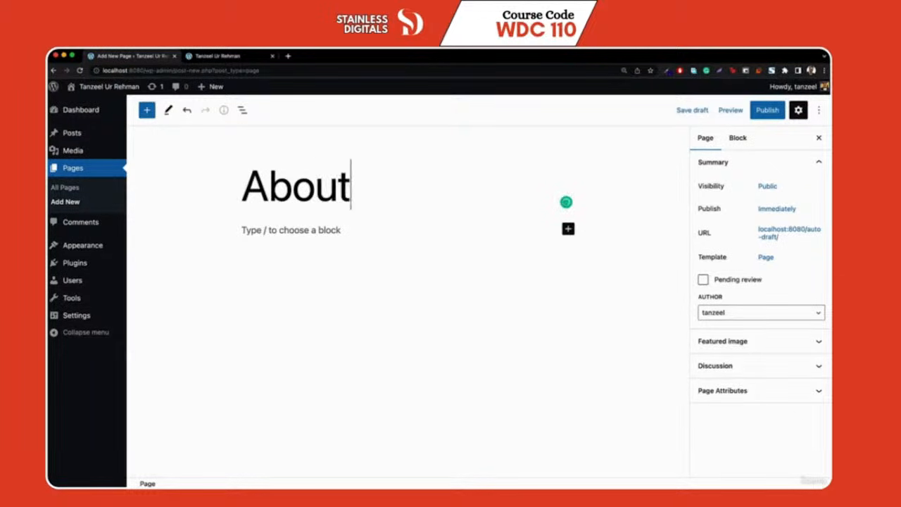
click(285, 238)
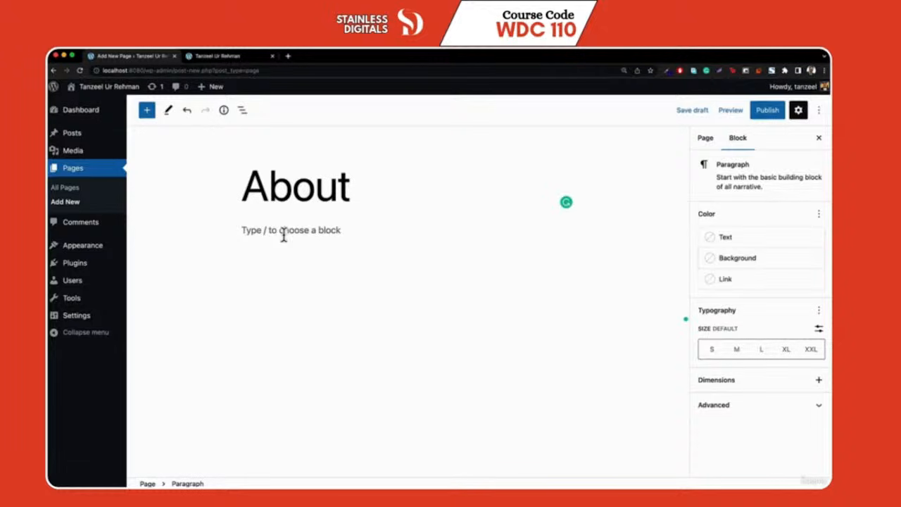
click(218, 55)
click(249, 70)
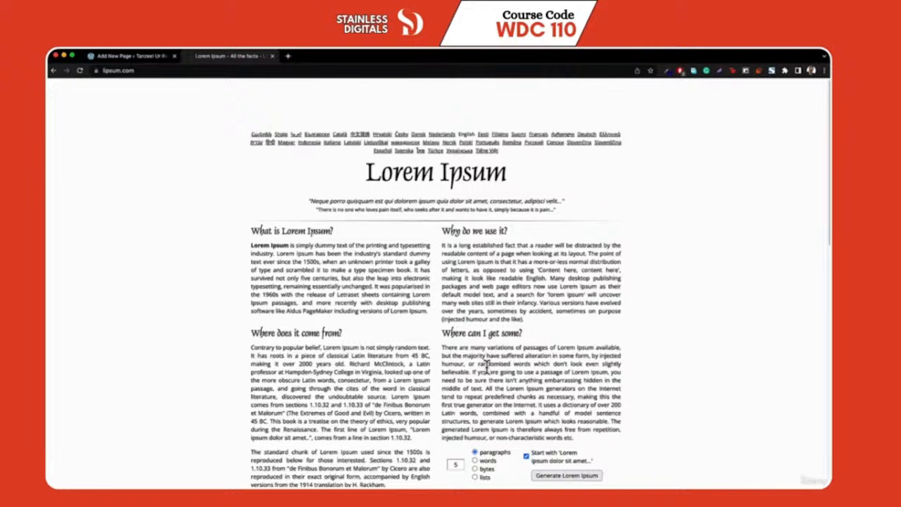
Generate five Lorem Ipsum paragraphs on lipsum.com and copy the first three
click(563, 479)
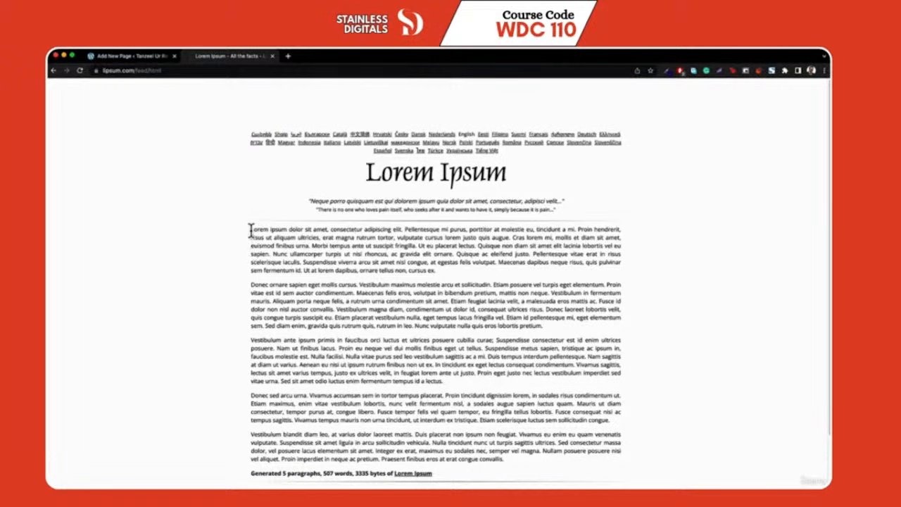
drag(251, 232, 503, 385)
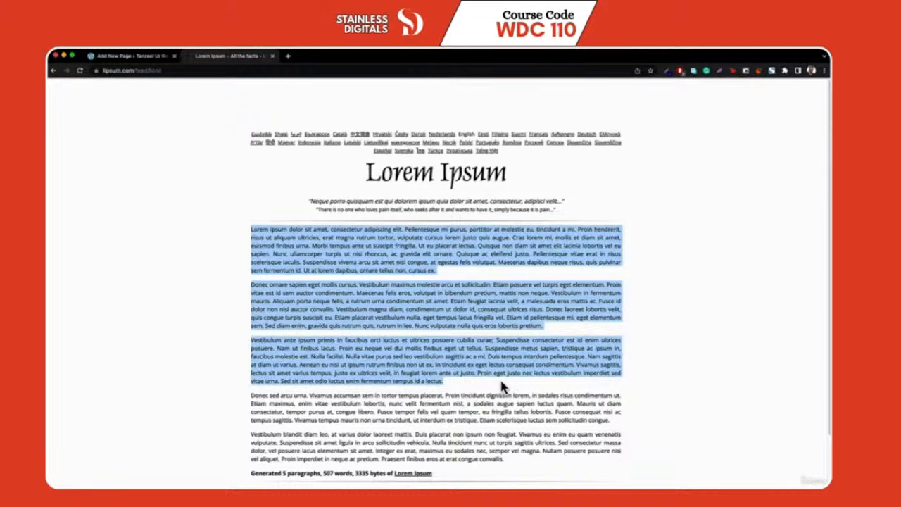
right_click(429, 334)
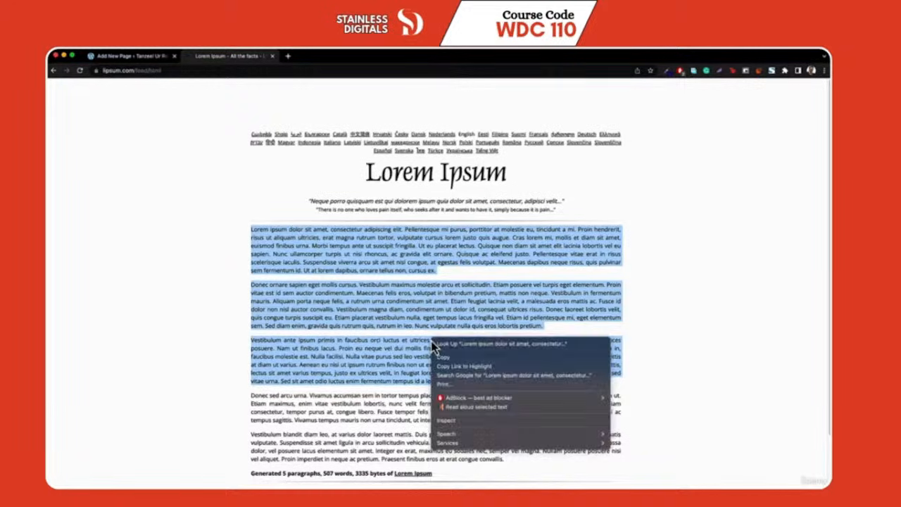
click(447, 360)
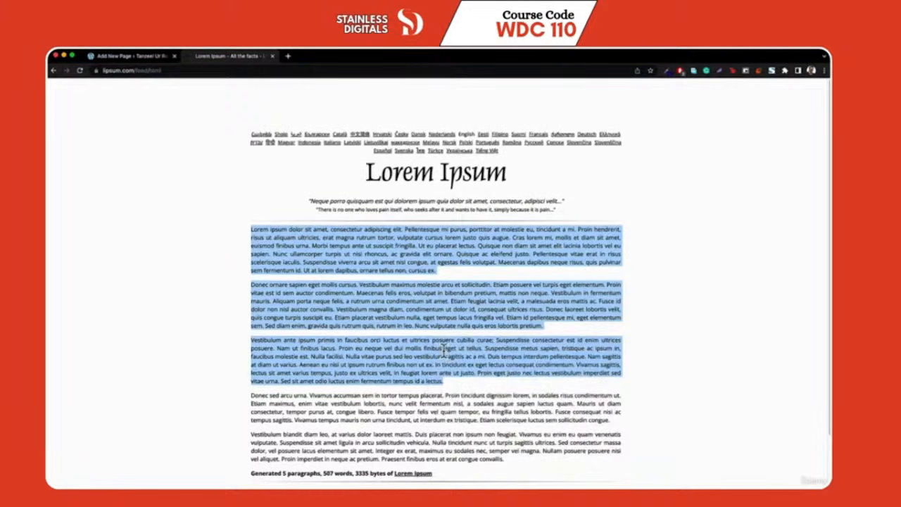
click(134, 56)
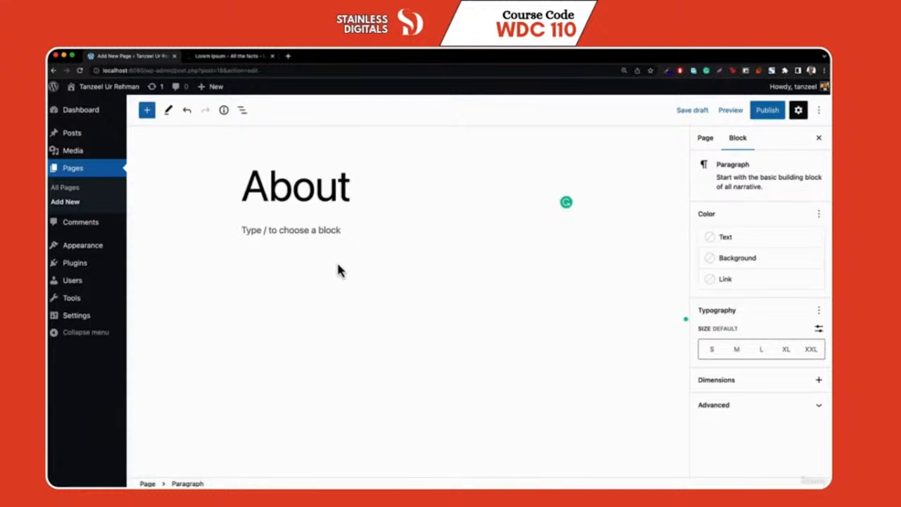
Paste the Lorem Ipsum paragraphs into About, publish it, and open the front page in a new tab
key(super+v)
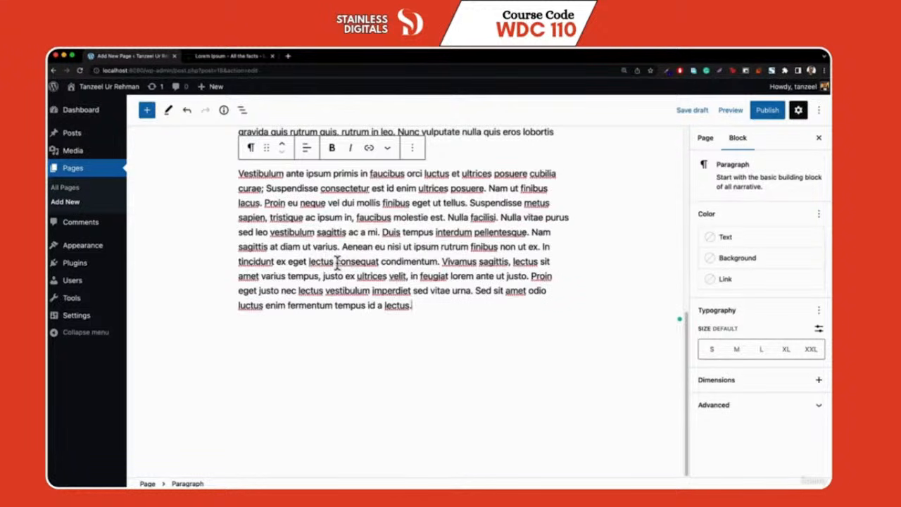
scroll(336, 263, up, 5)
scroll(336, 263, up, 2)
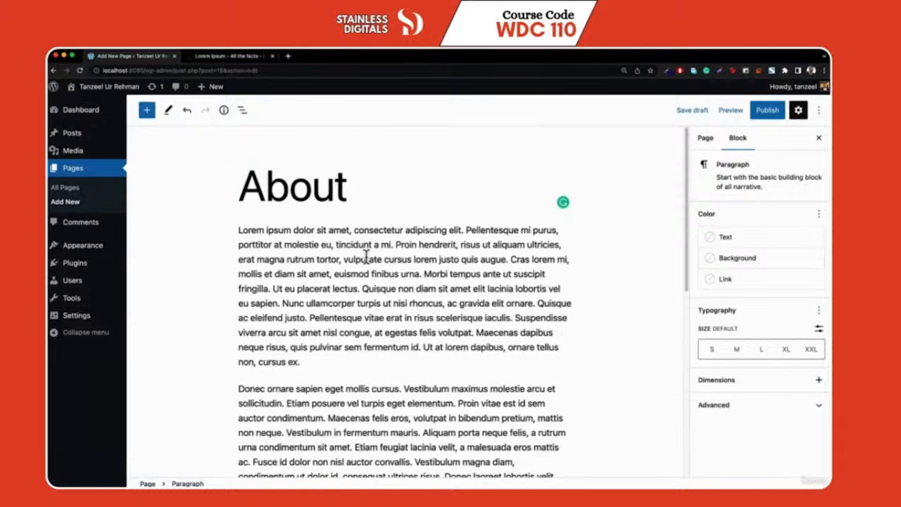
click(768, 117)
click(748, 117)
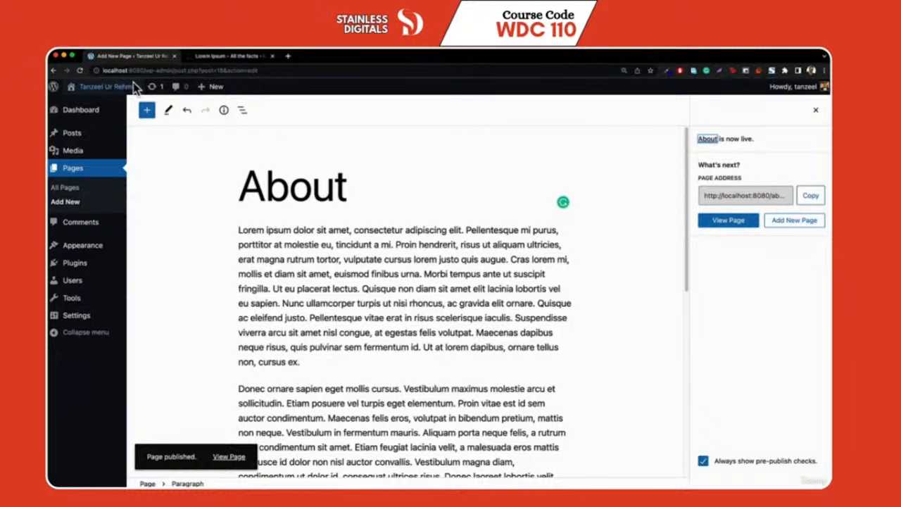
right_click(88, 105)
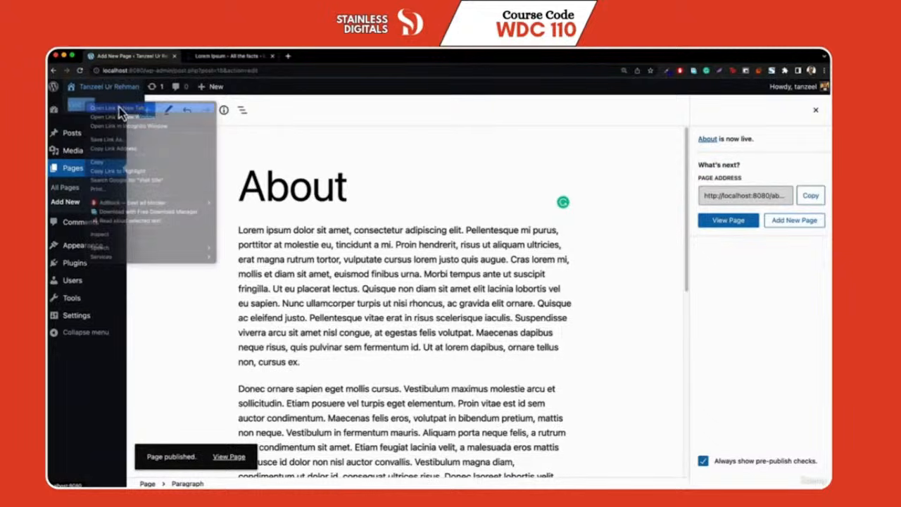
click(119, 109)
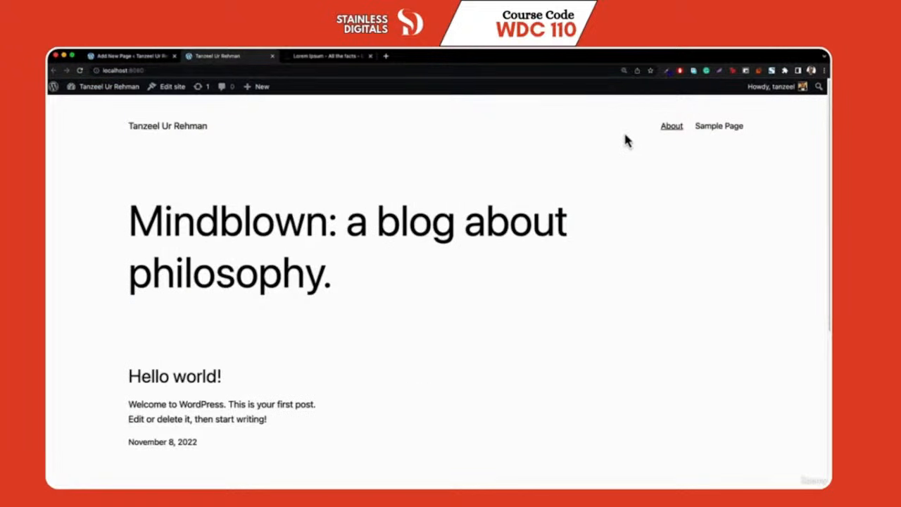
View the published About page on the live site, then return to the editor
click(667, 128)
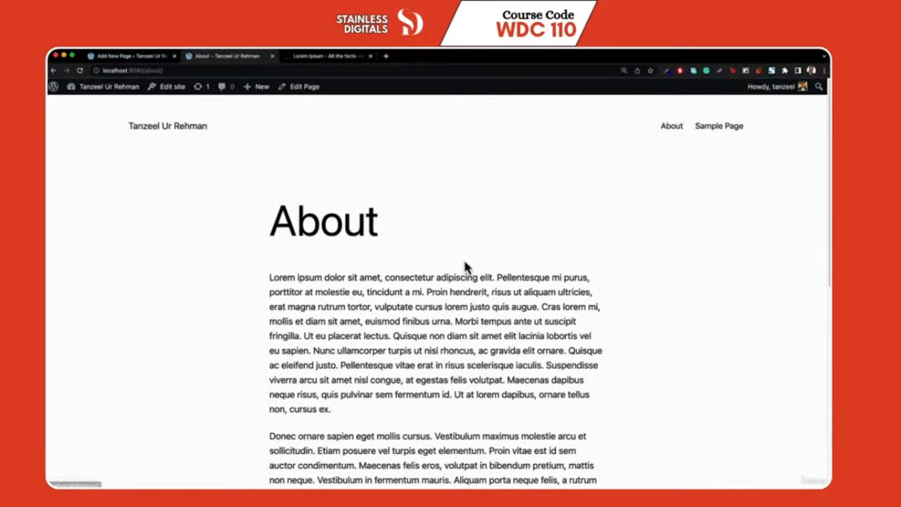
scroll(468, 273, down, 3)
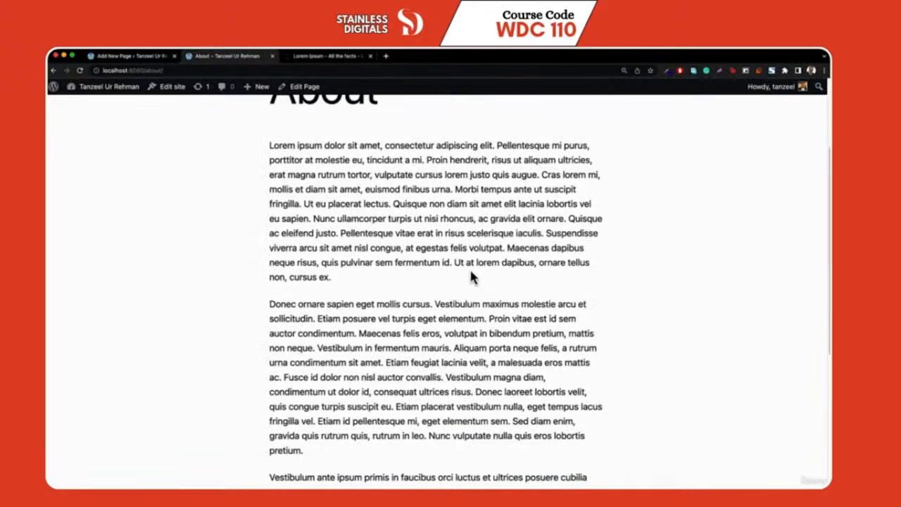
scroll(471, 276, up, 3)
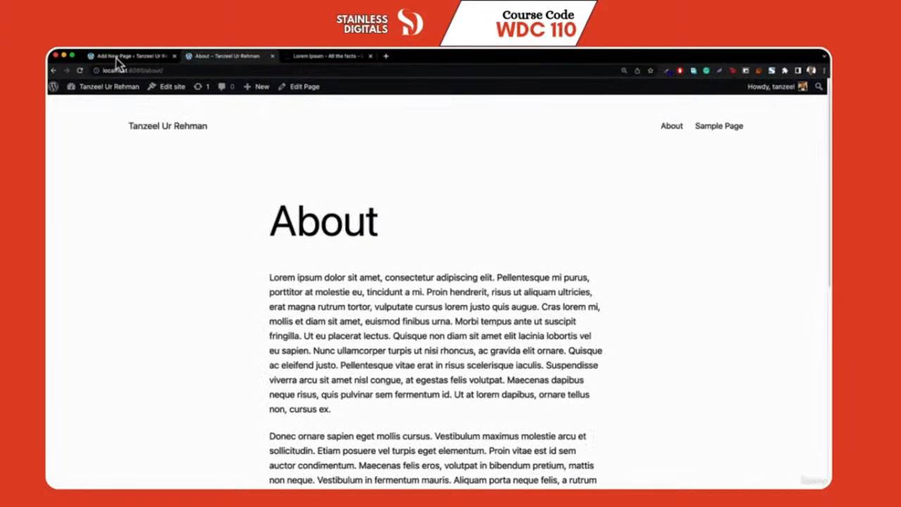
click(116, 59)
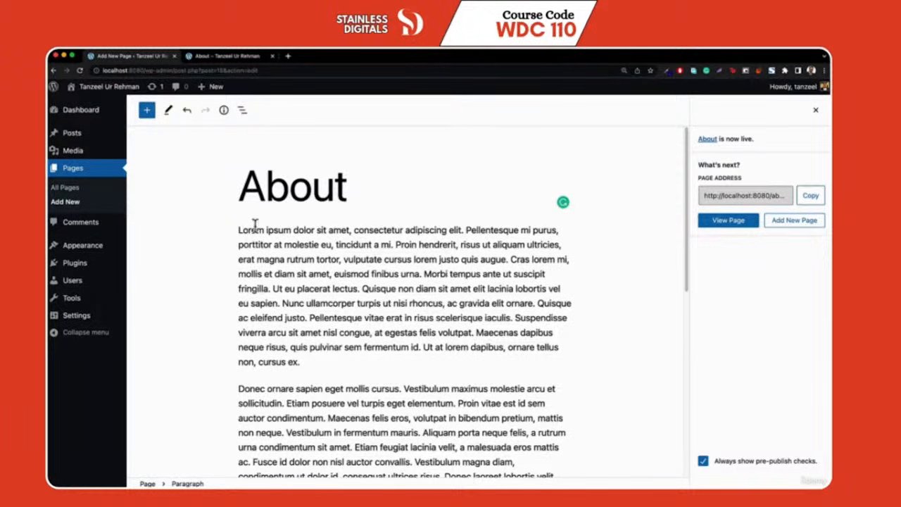
click(288, 58)
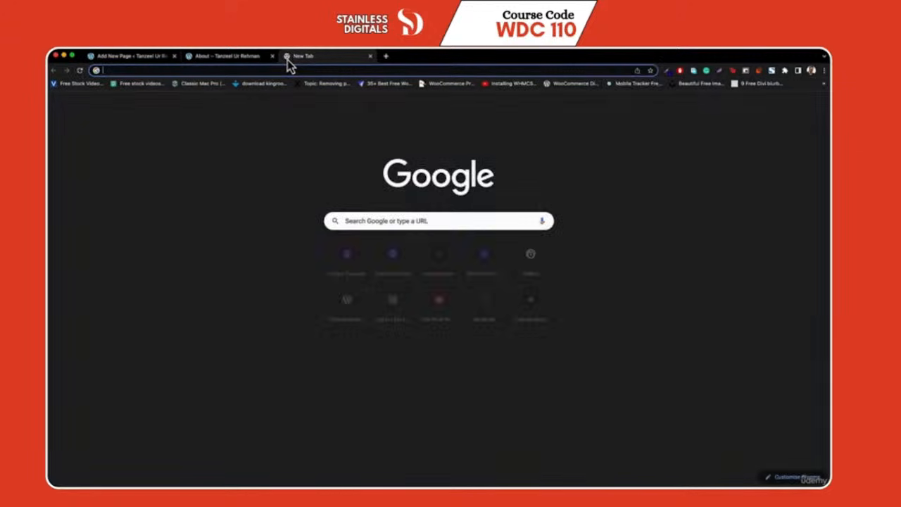
text(tanzeel.com)
key(Return)
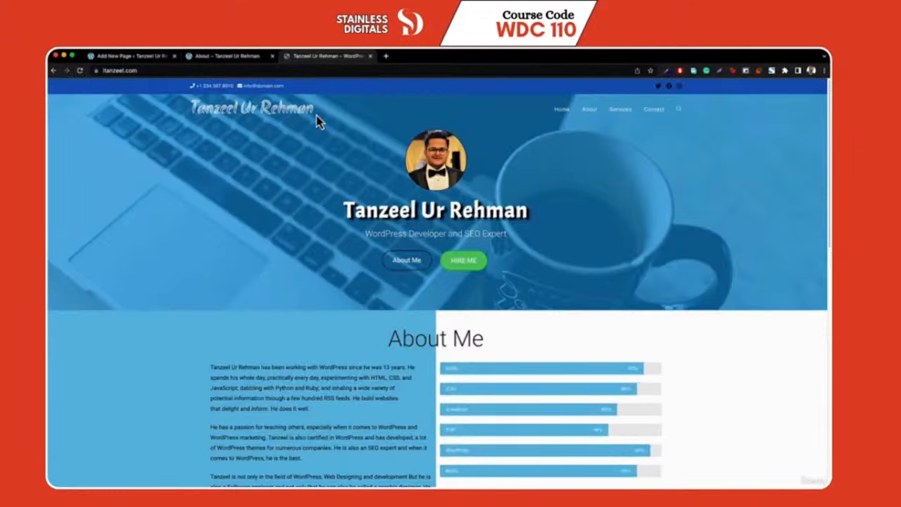
key(super+w)
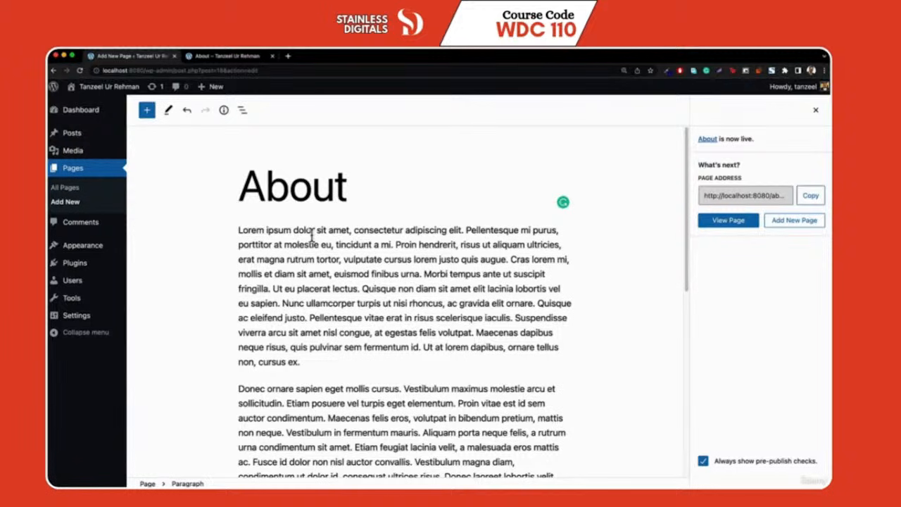
Bold 'ipsum dolor sit amet' and italicize 'euismod finibus urna'
drag(265, 230, 351, 232)
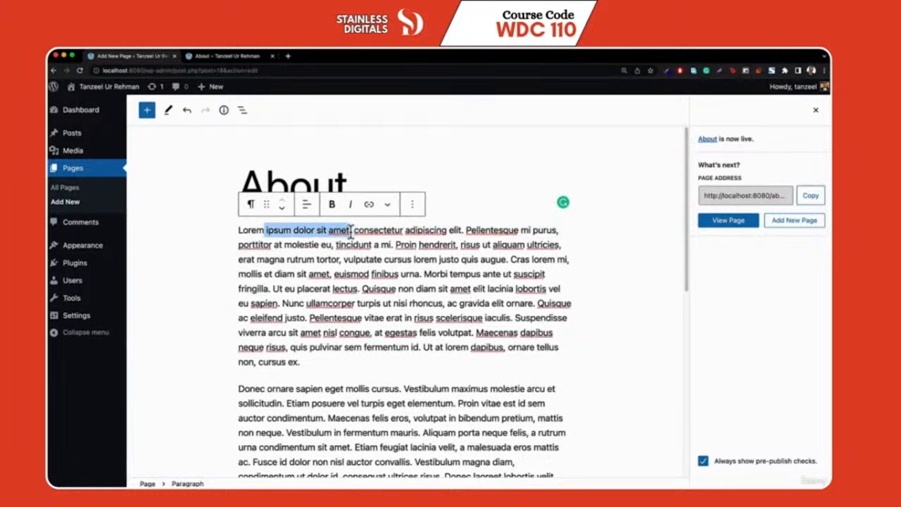
click(333, 206)
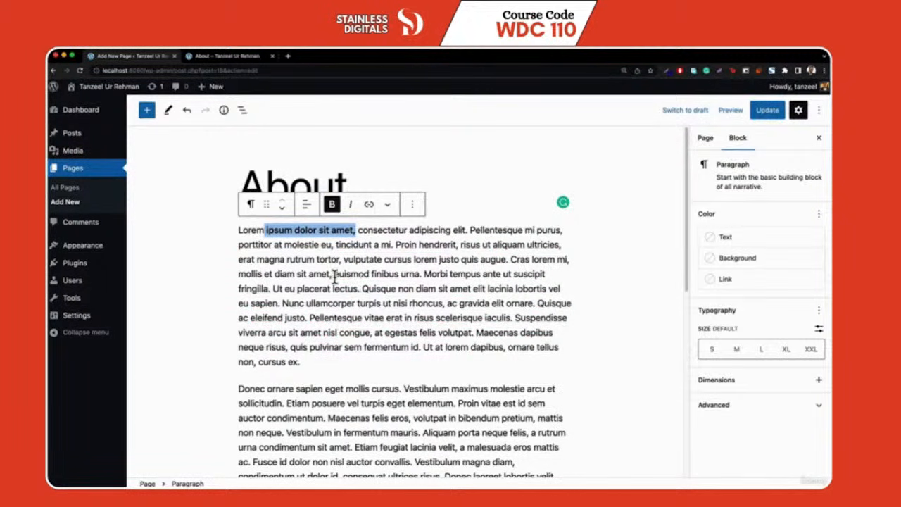
drag(334, 275, 420, 275)
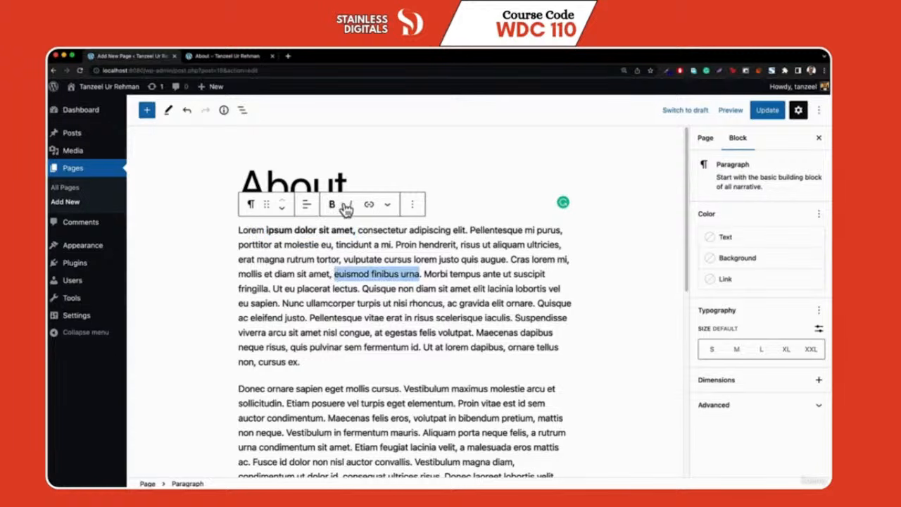
click(348, 206)
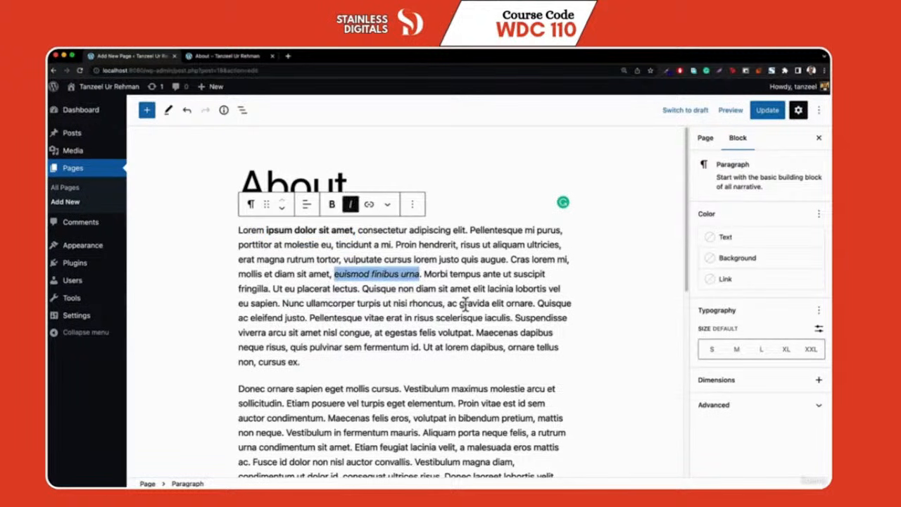
drag(397, 245, 456, 246)
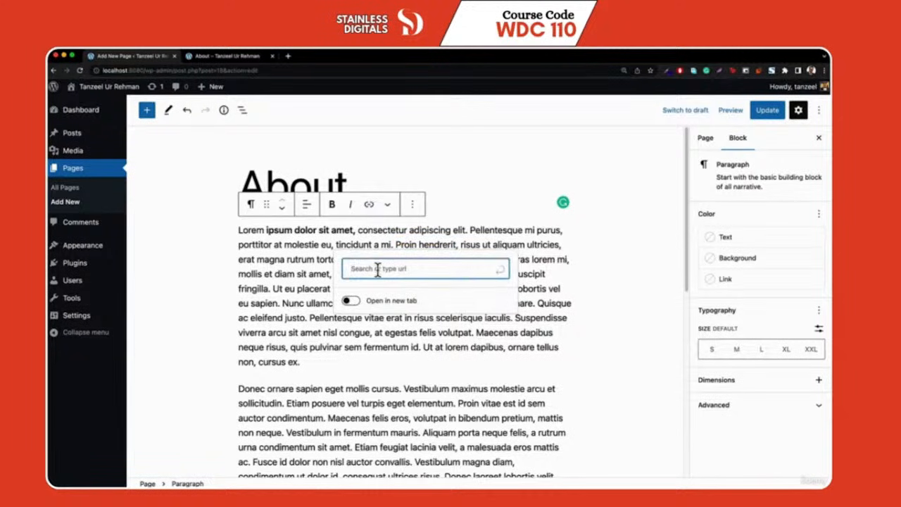
text(ht)
key(Down)
key(Down)
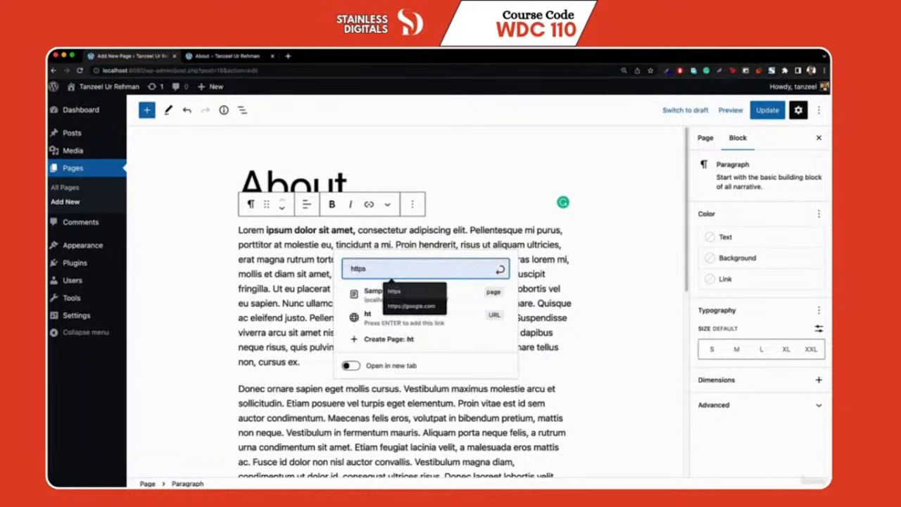
key(Return)
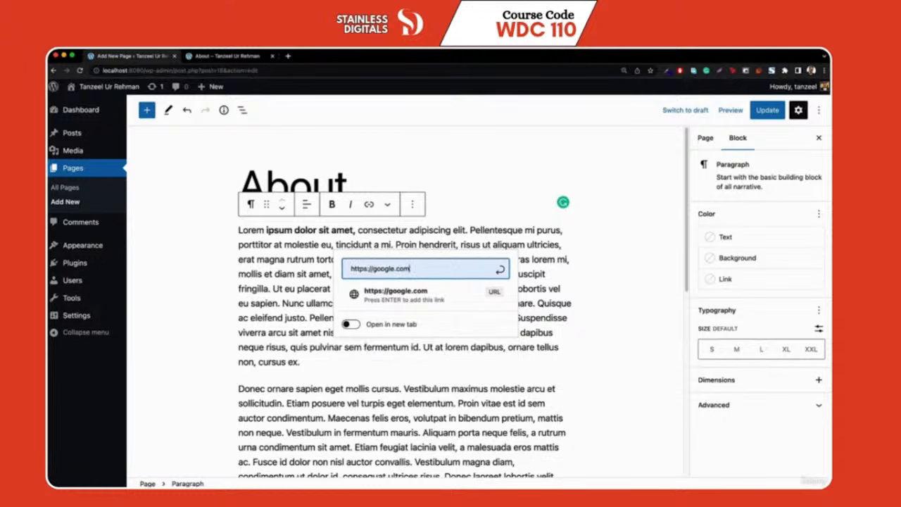
key(Return)
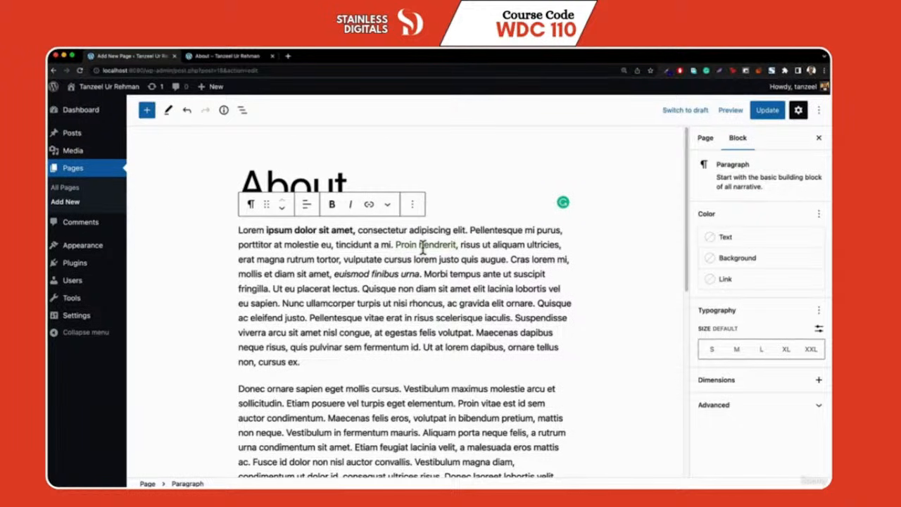
click(632, 268)
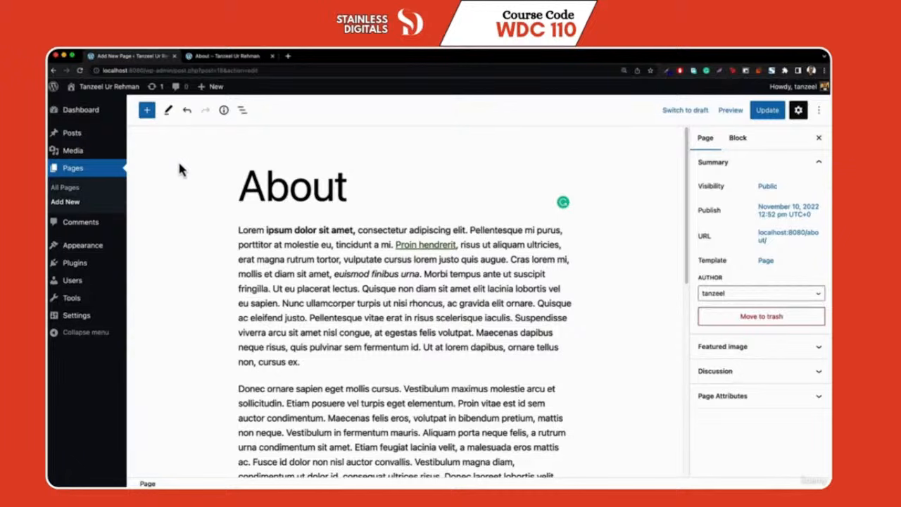
Insert a 'Who We Are' Heading block and move it up two places
click(146, 111)
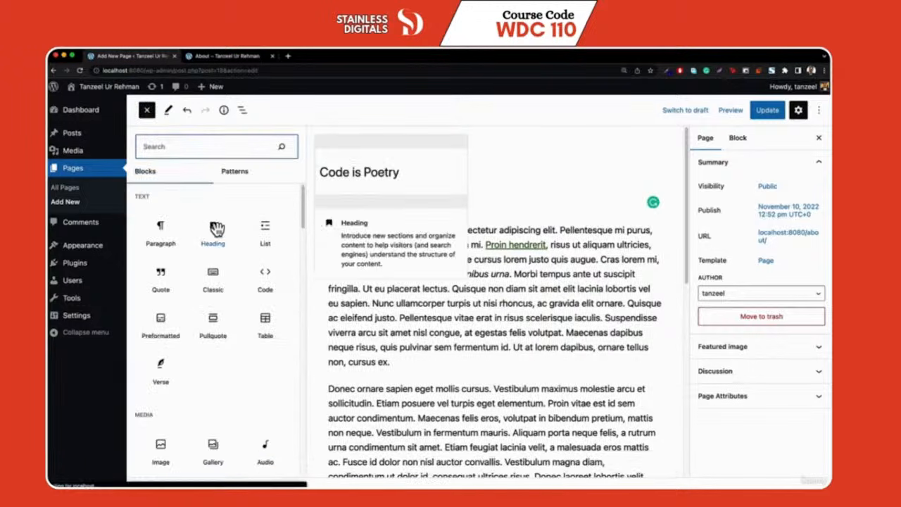
click(214, 230)
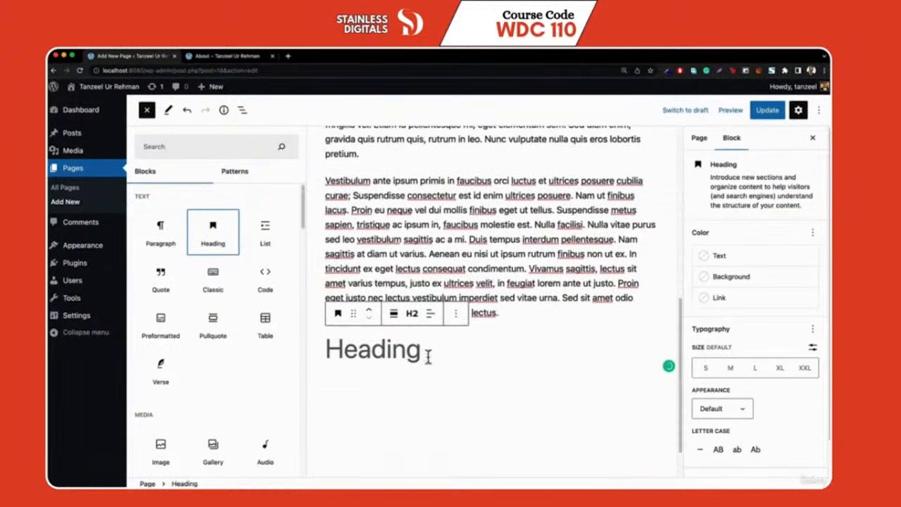
click(438, 357)
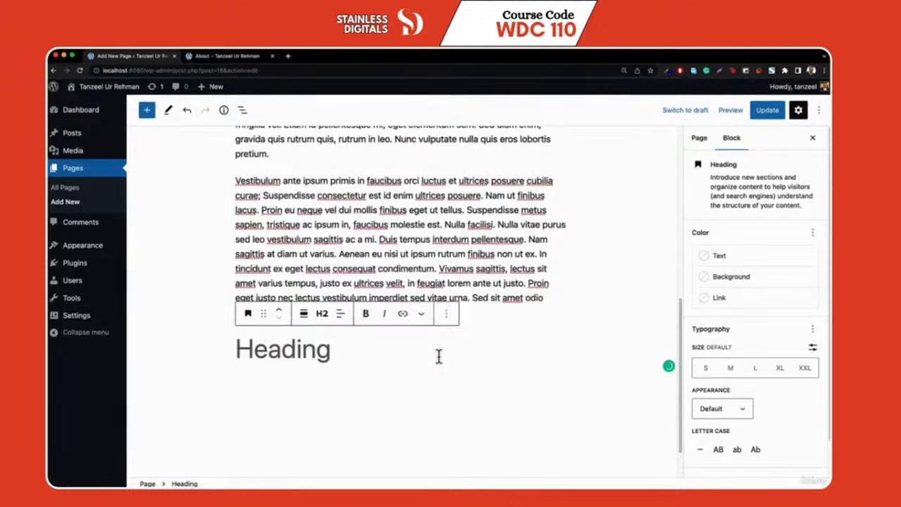
text(Who)
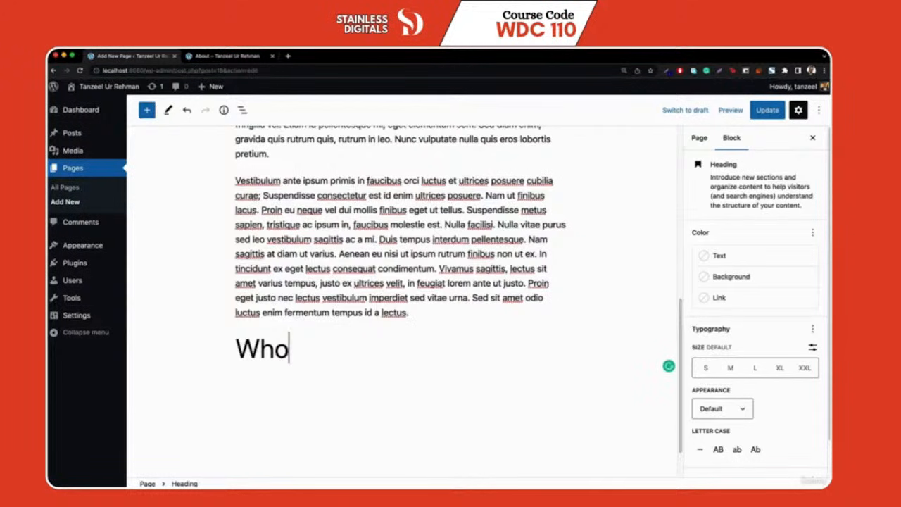
text( We A)
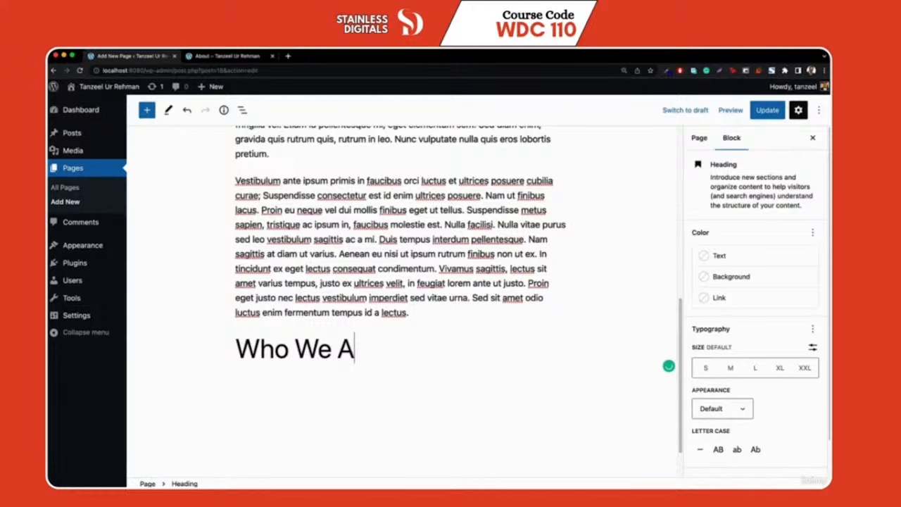
text(re)
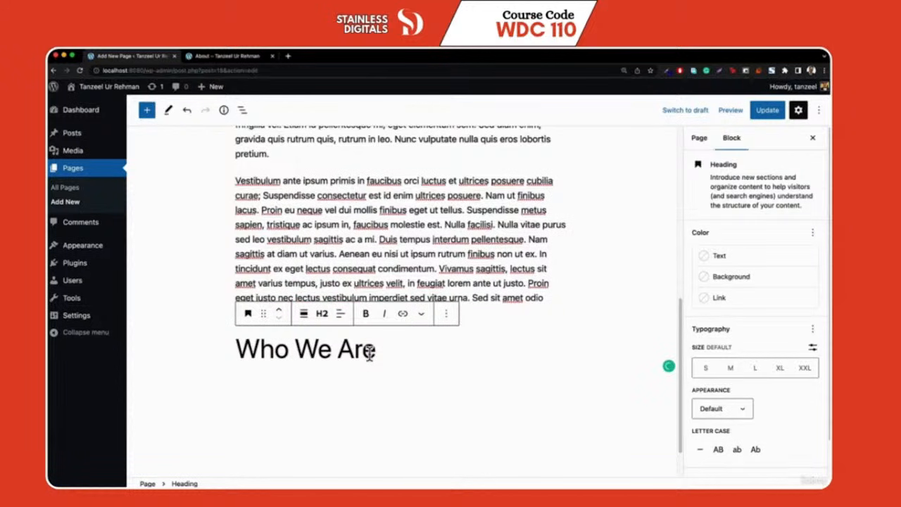
click(279, 310)
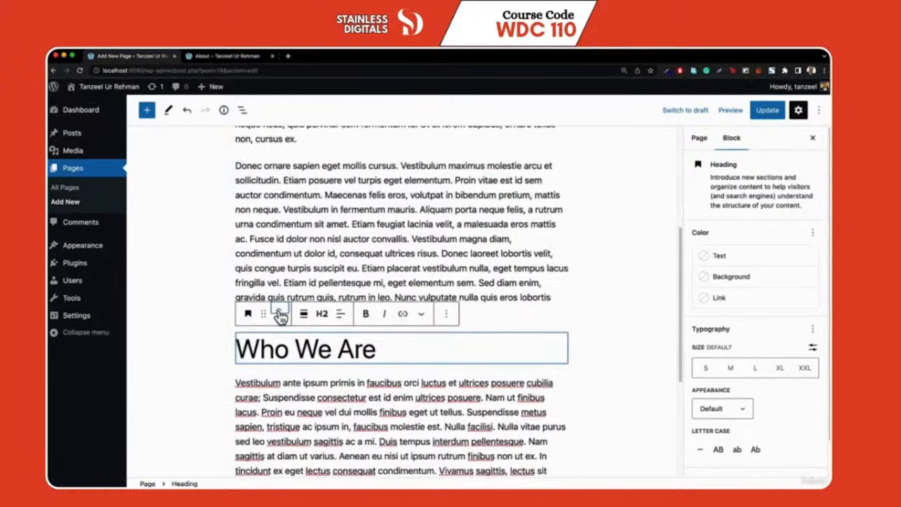
click(279, 311)
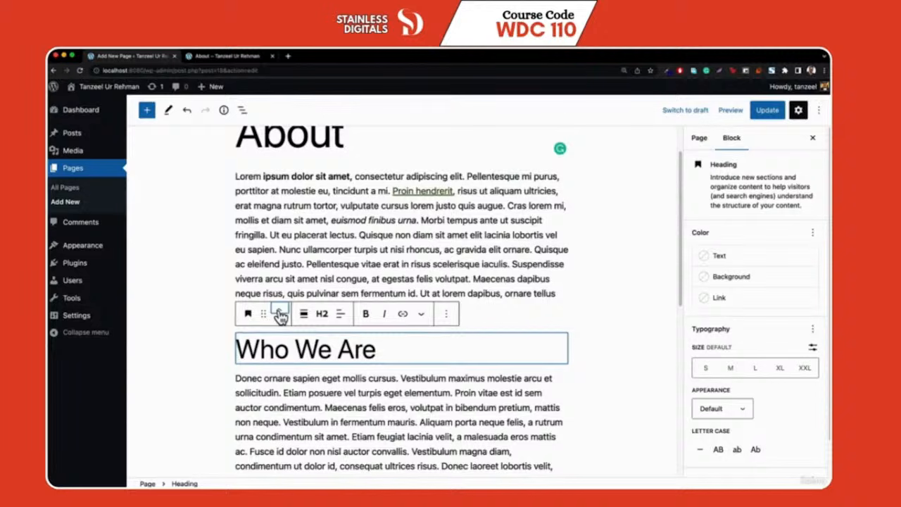
Give the 'Who We Are' heading a Vivid green cyan background and black text
click(746, 281)
click(597, 420)
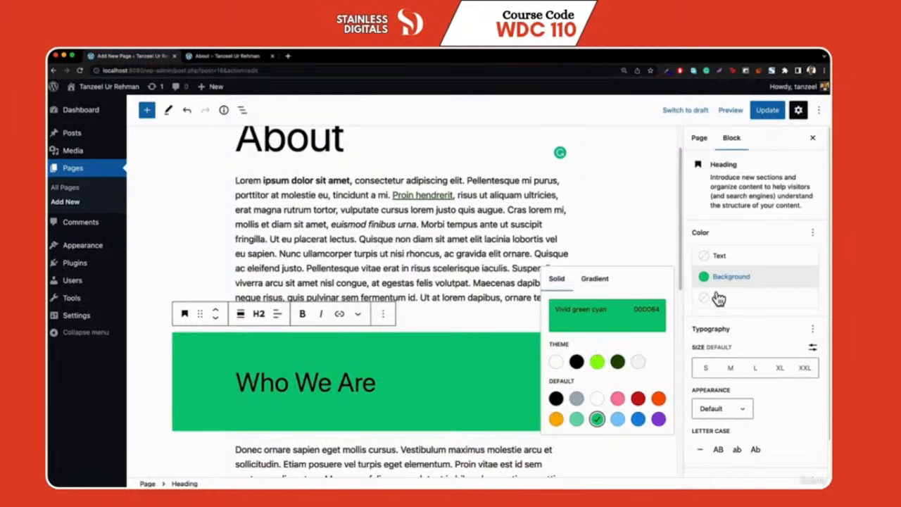
click(728, 262)
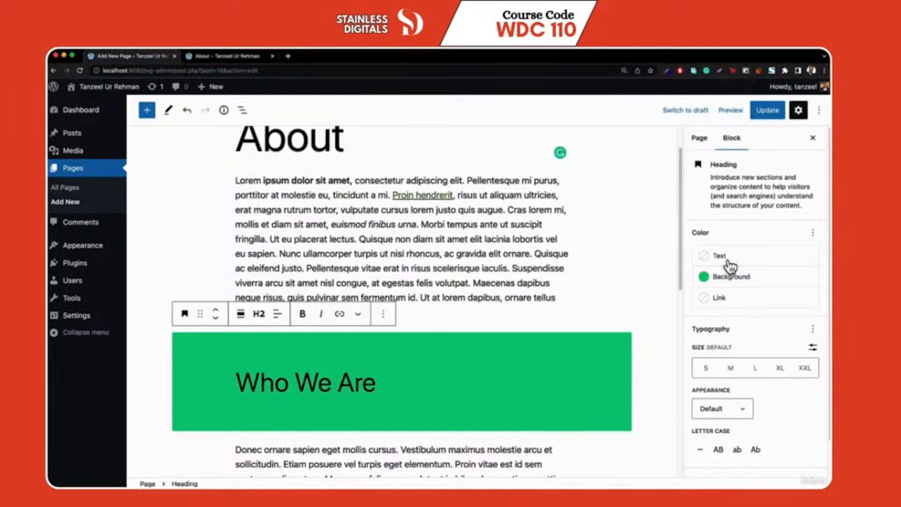
click(729, 265)
click(576, 315)
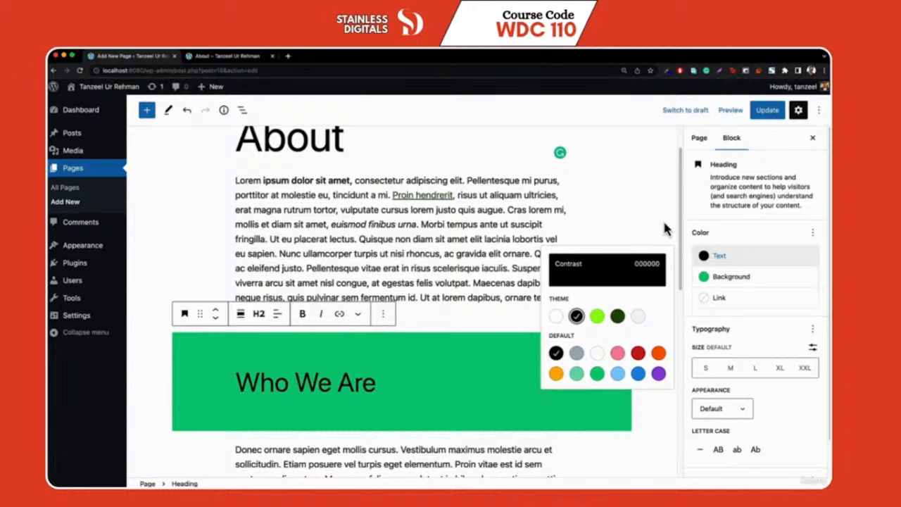
click(146, 111)
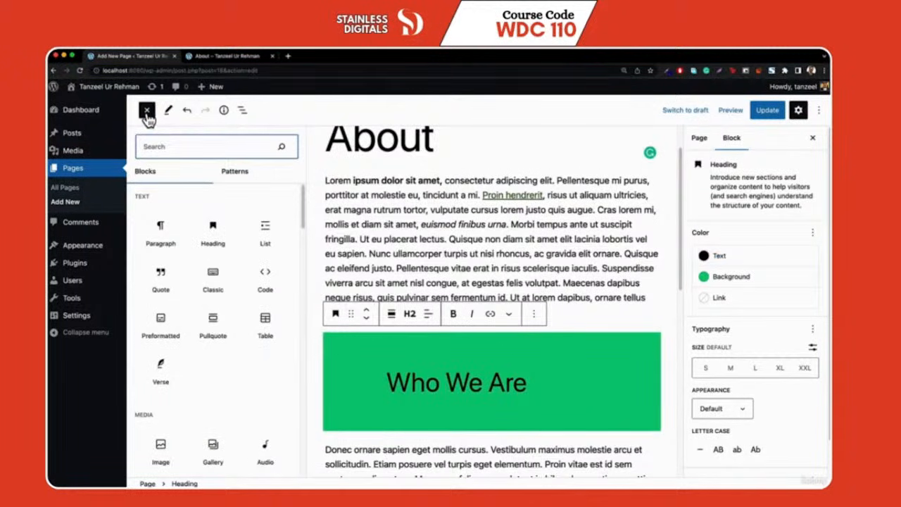
Add an Image block below the heading, uploading laptop.jpg through the Media Library
scroll(187, 373, down, 2)
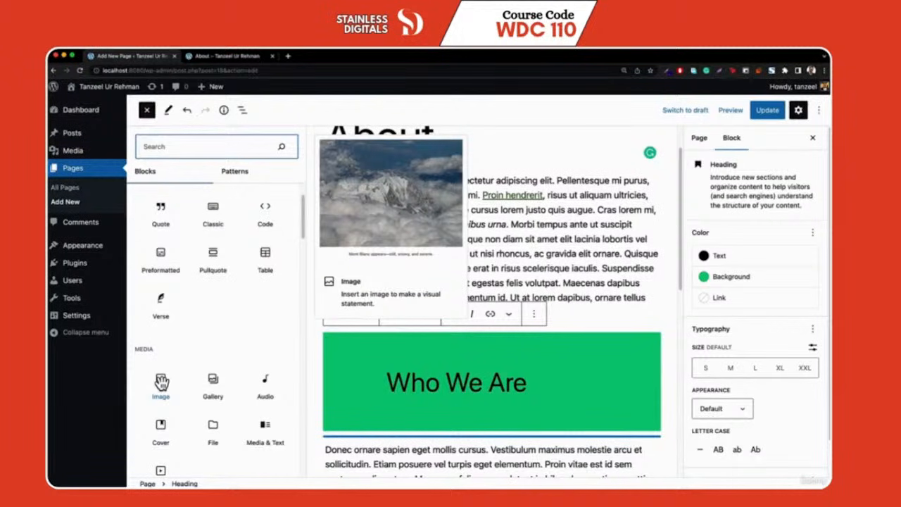
click(162, 383)
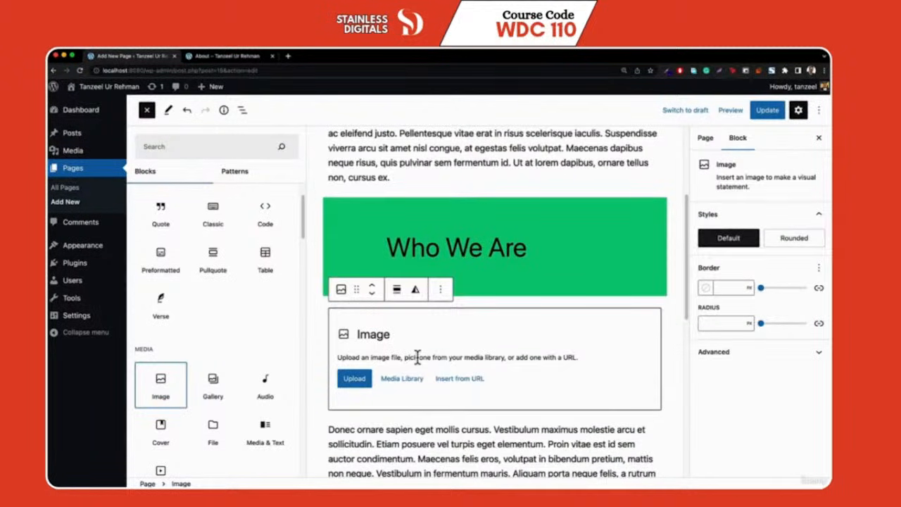
click(411, 381)
click(411, 381)
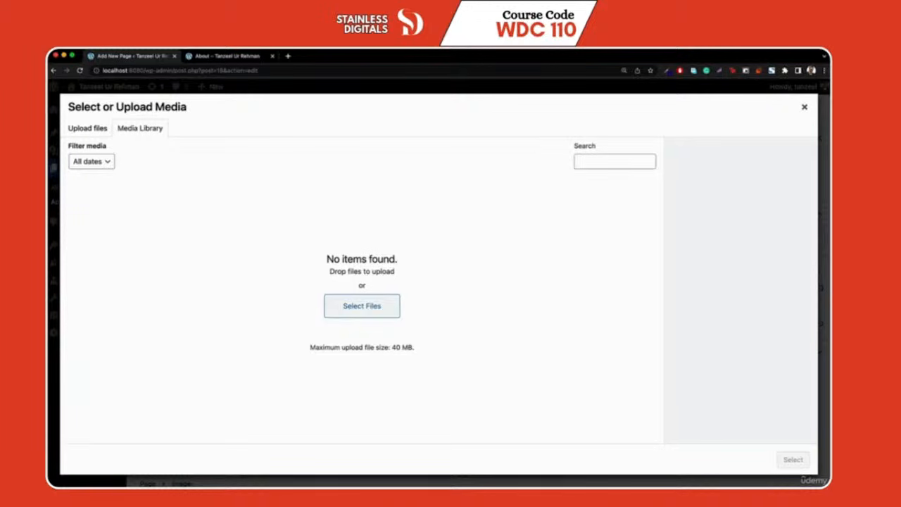
drag(830, 141, 348, 291)
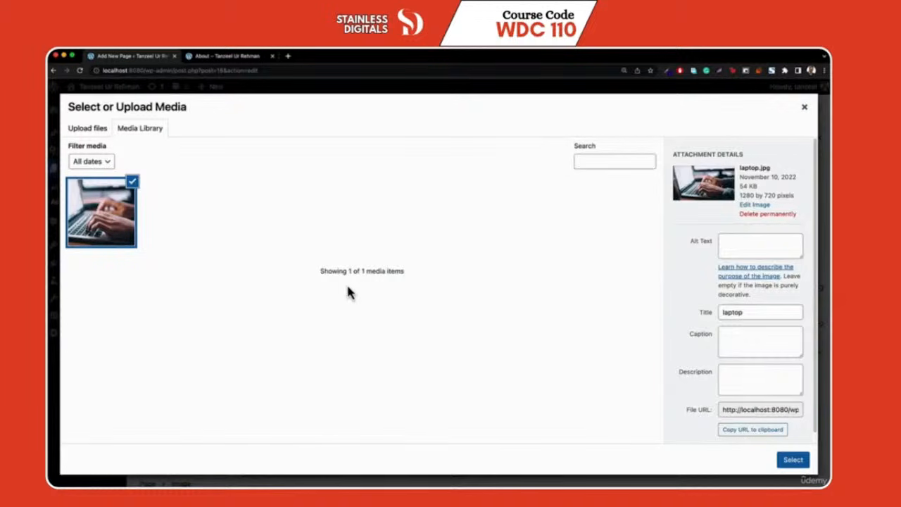
click(791, 460)
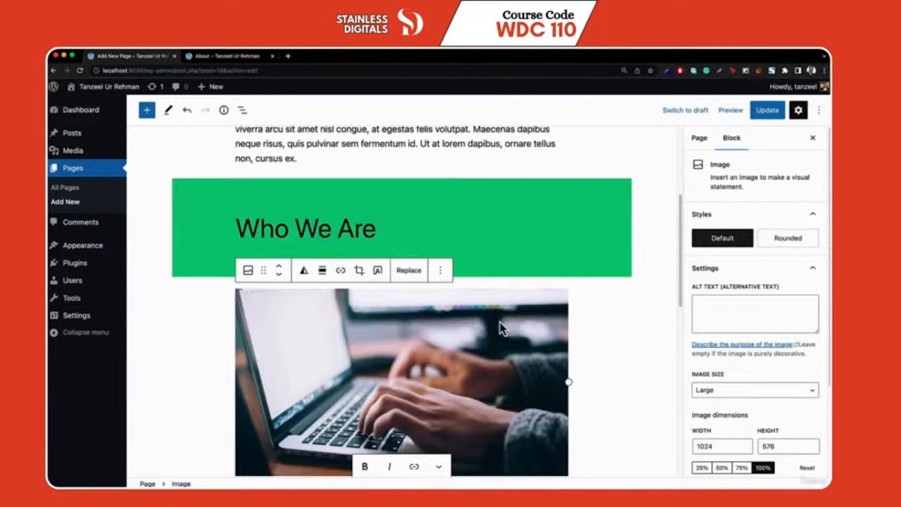
scroll(549, 329, down, 3)
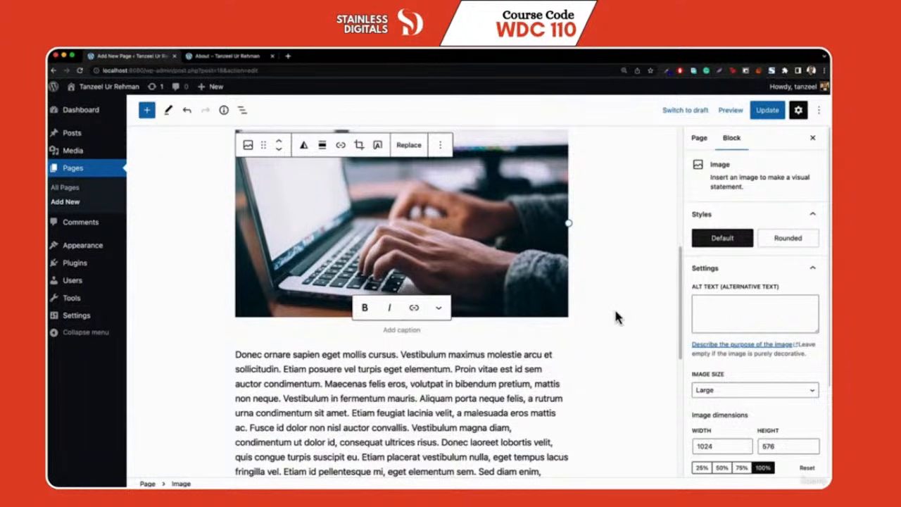
Update the About page and check the green banner and laptop image on the live page
click(766, 111)
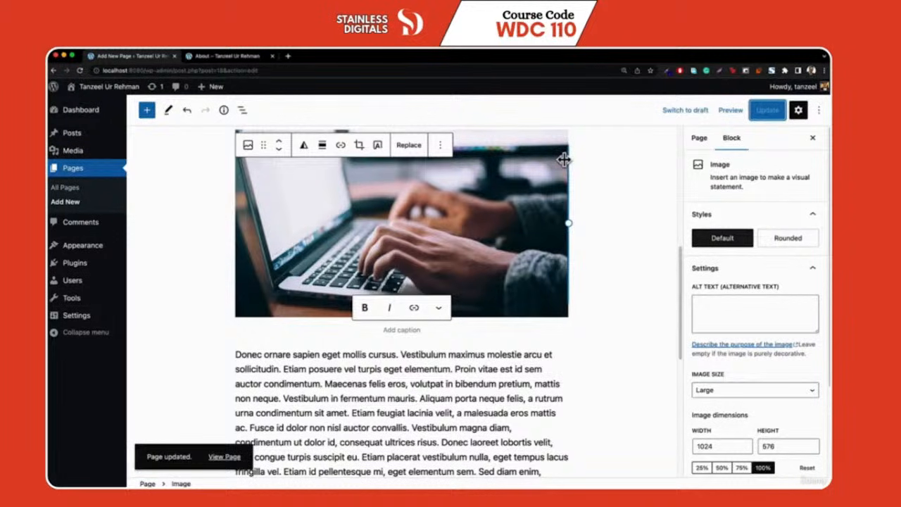
click(227, 56)
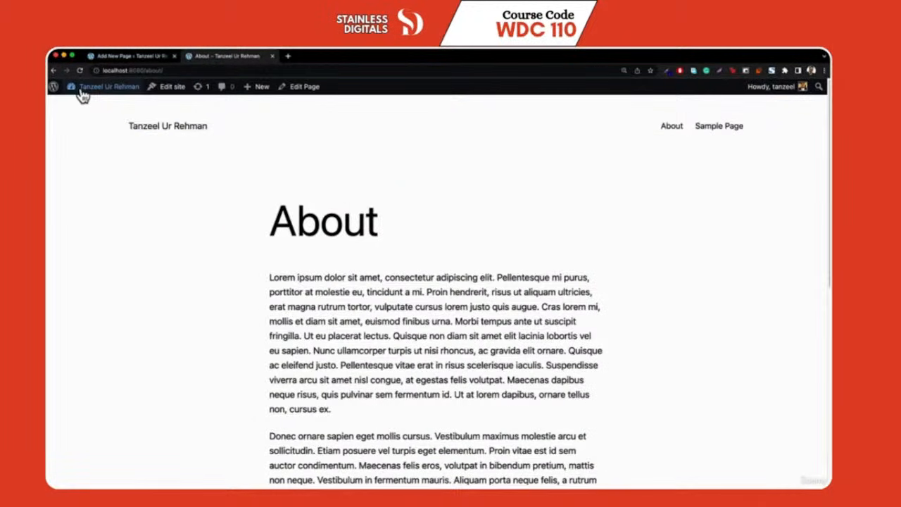
scroll(245, 259, down, 5)
scroll(250, 260, down, 2)
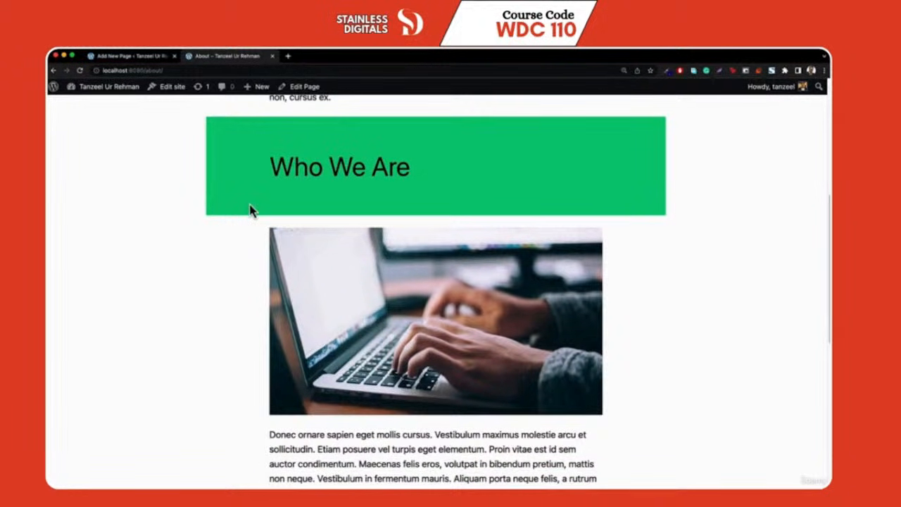
scroll(251, 210, up, 5)
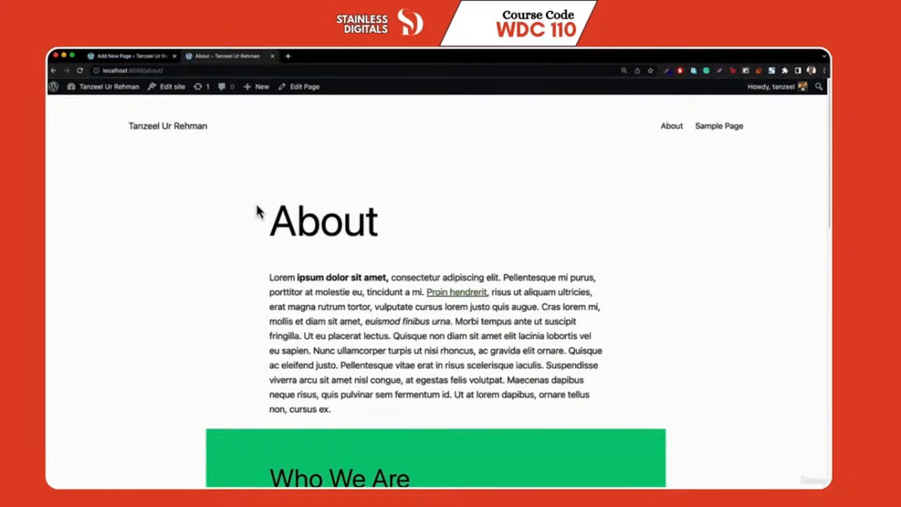
click(126, 56)
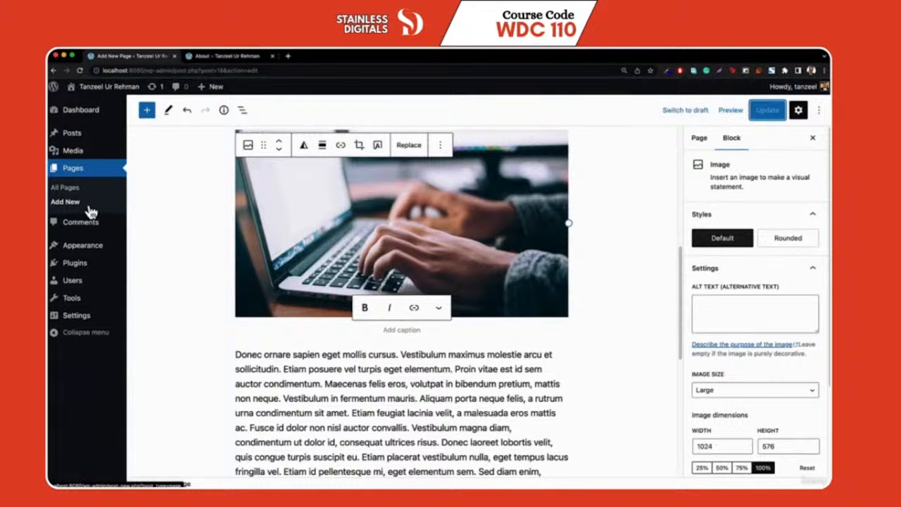
click(222, 57)
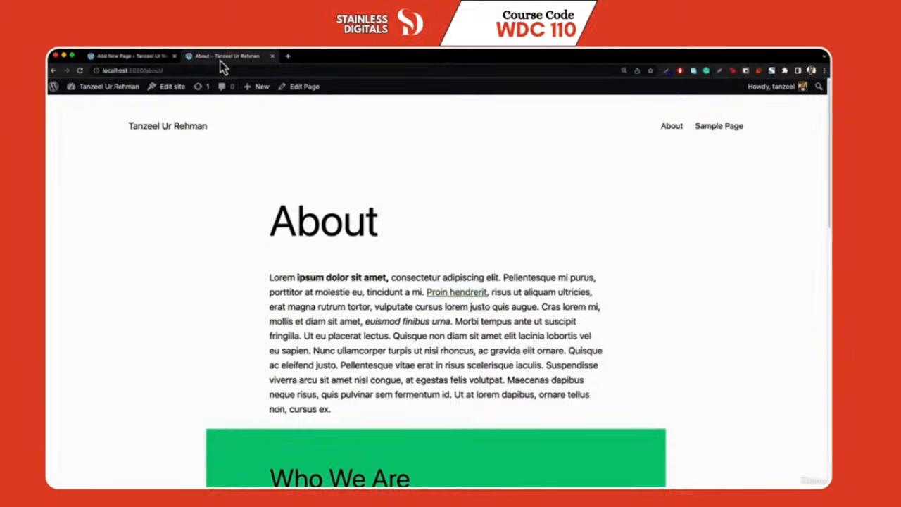
click(115, 59)
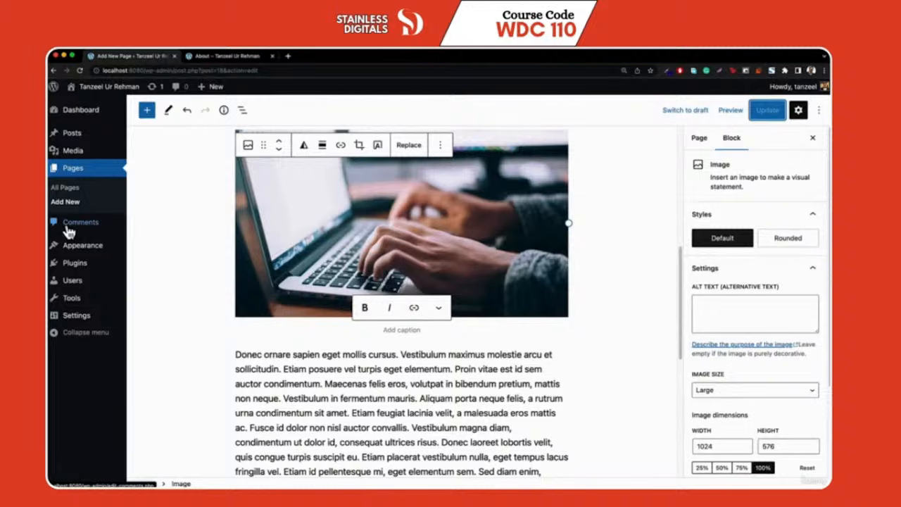
Go to Appearance > Themes to view the three installed themes
mouse_move(67, 140)
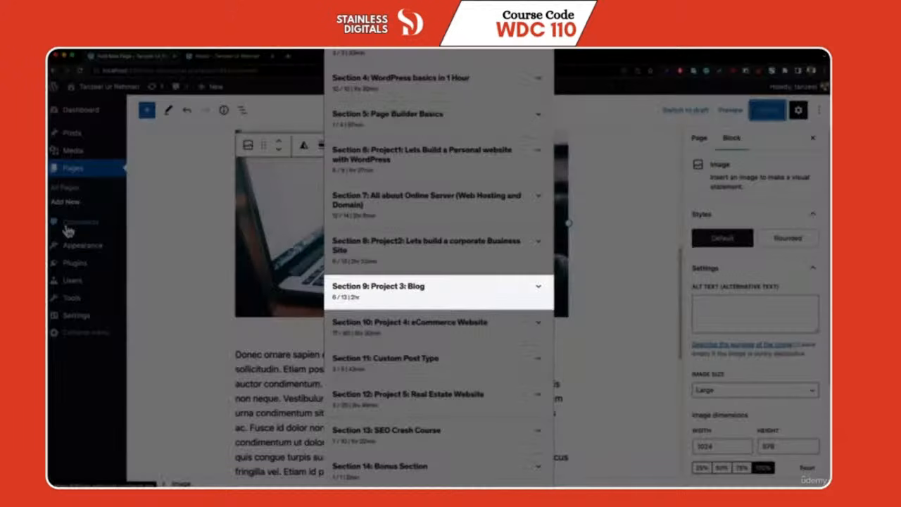
mouse_move(77, 259)
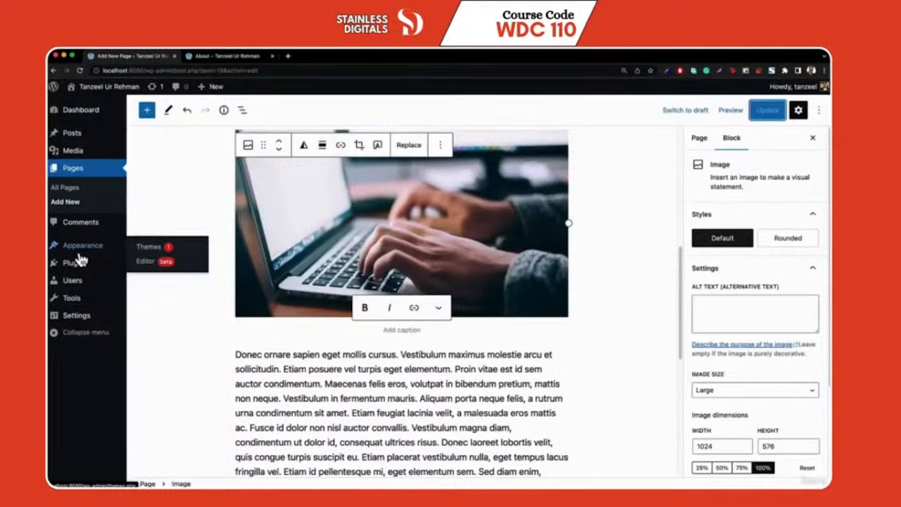
click(76, 248)
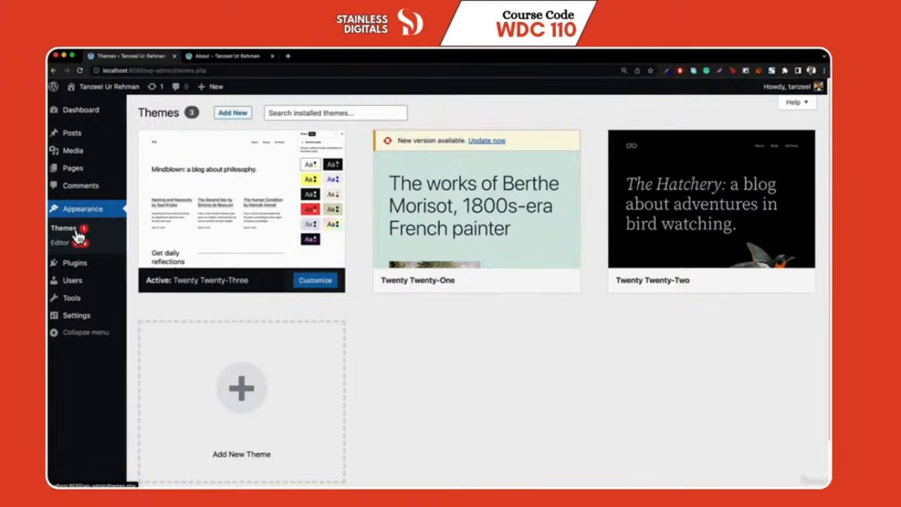
Activate the Twenty Twenty-Two theme and return to the About page tab
mouse_move(237, 282)
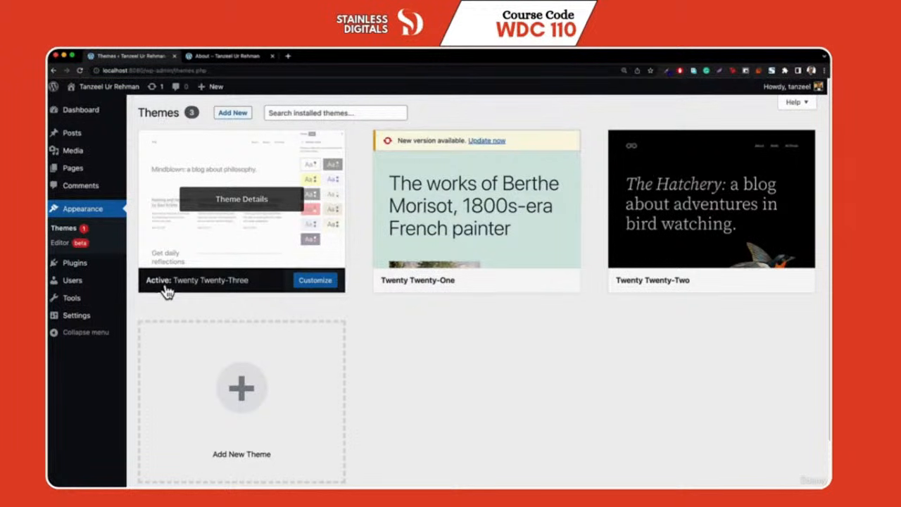
mouse_move(708, 272)
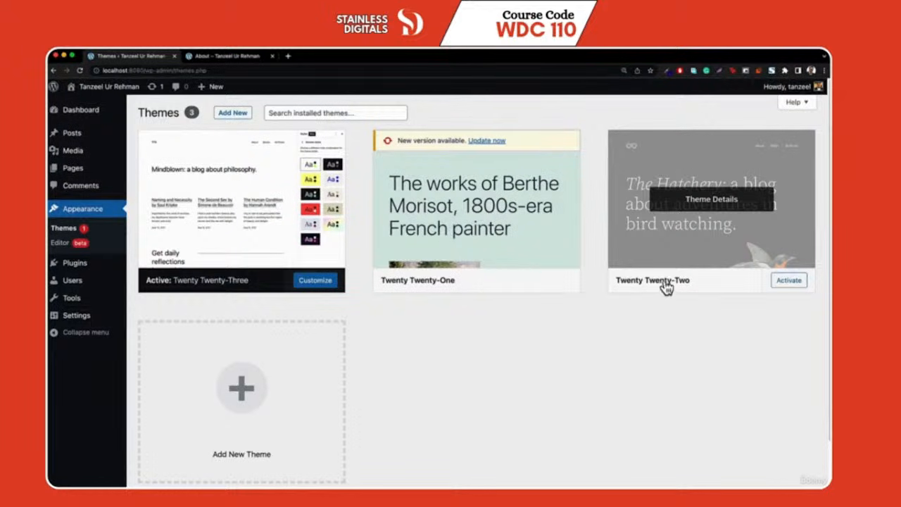
click(789, 281)
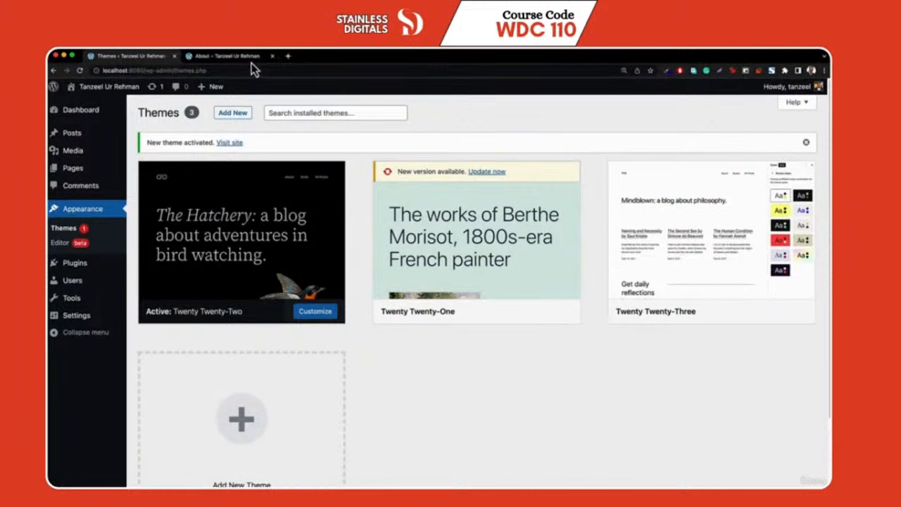
click(236, 56)
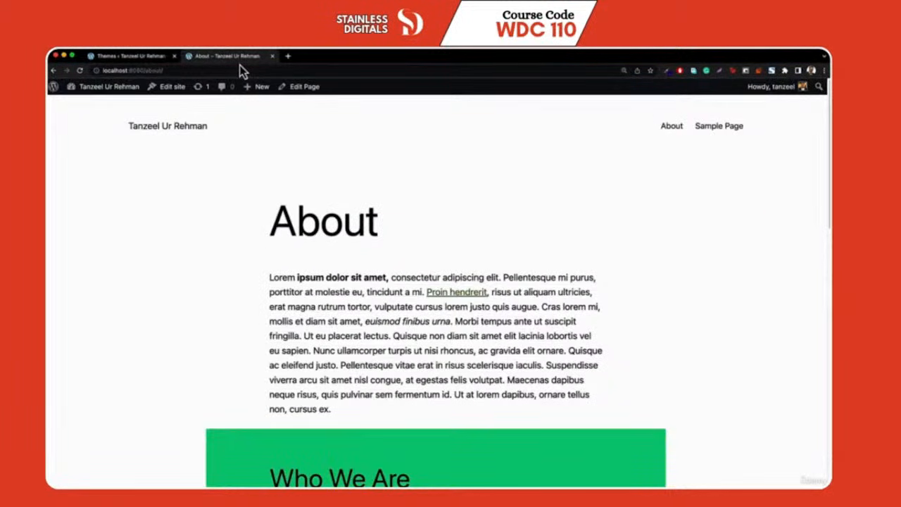
Reload the About page to review the Twenty Twenty-Two styling, then activate Twenty Twenty-One
key(super+r)
scroll(408, 271, down, 1)
scroll(412, 275, down, 7)
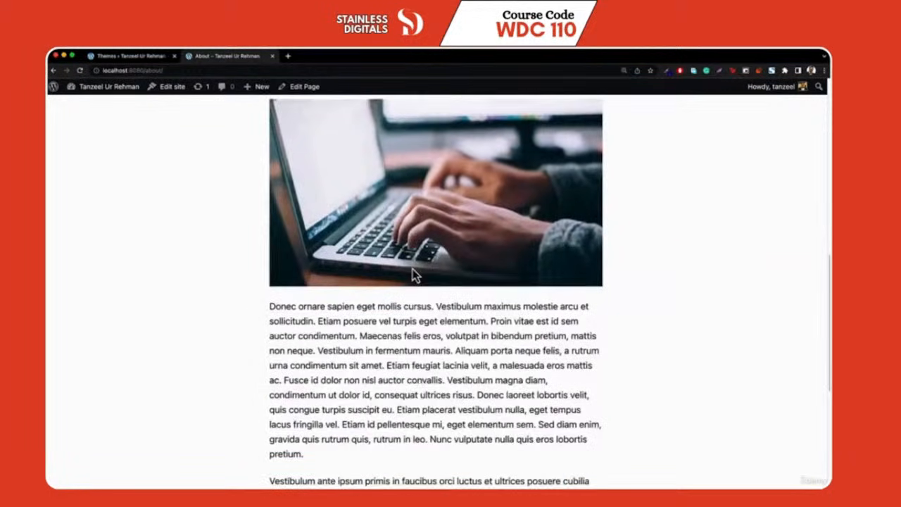
scroll(642, 296, up, 2)
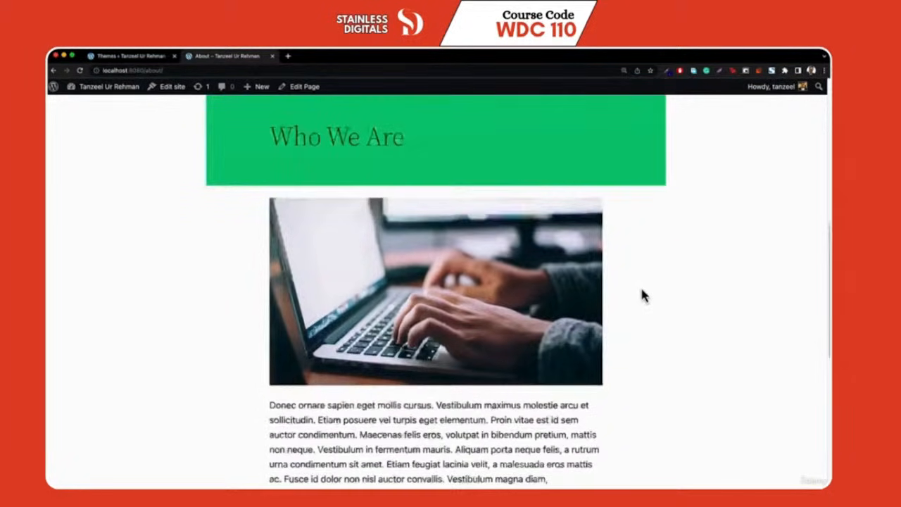
scroll(641, 295, up, 8)
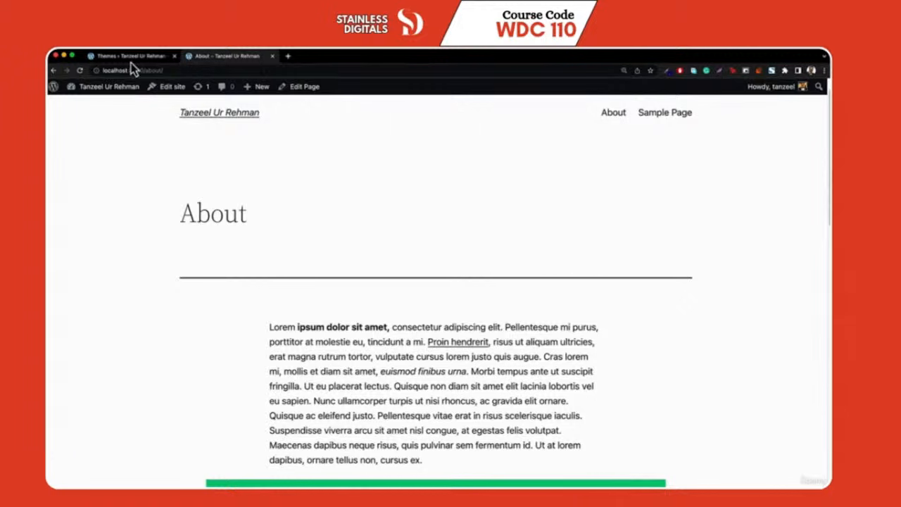
click(131, 62)
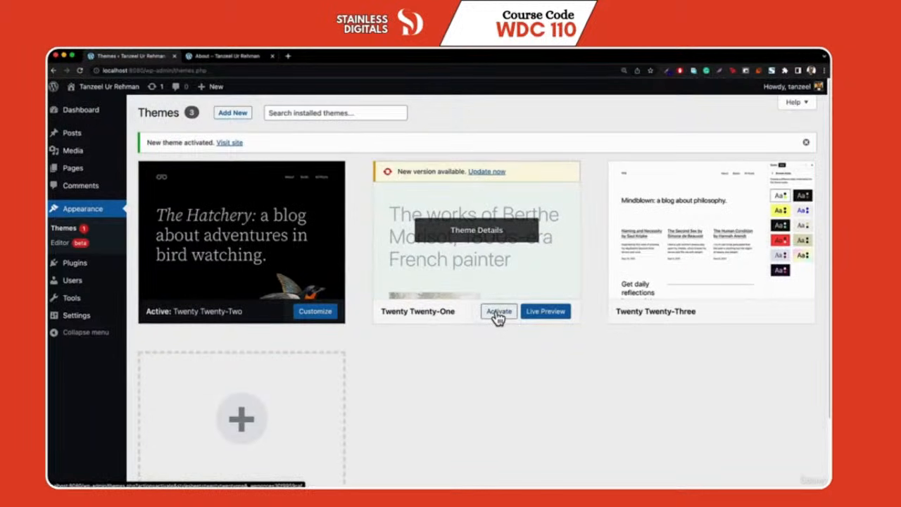
click(498, 312)
Activate Twenty Twenty-One and reload the About page to preview its look
click(212, 57)
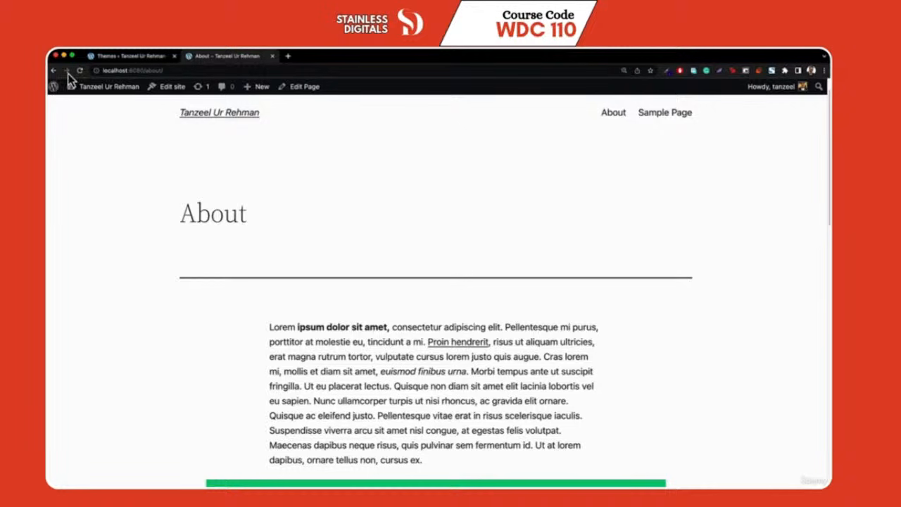
click(77, 71)
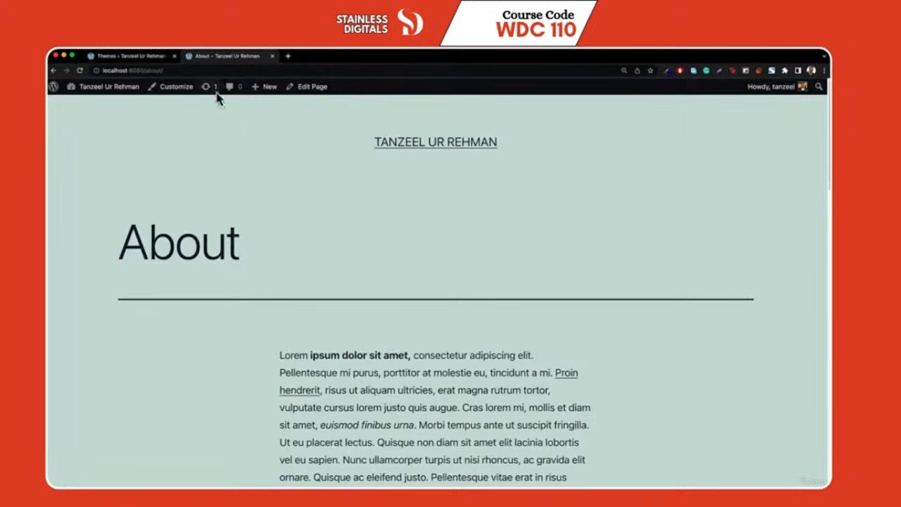
click(141, 57)
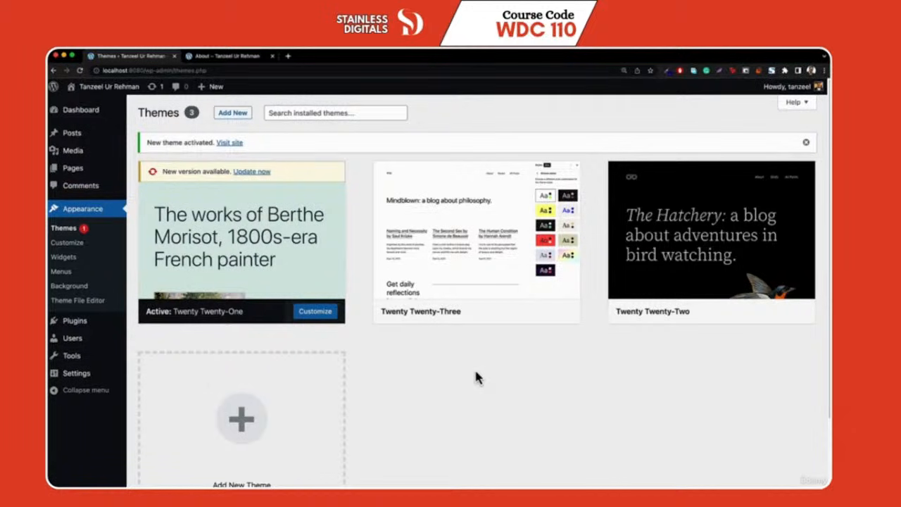
Browse the Add New theme catalogue and search for 'twenty nineteen'
click(234, 116)
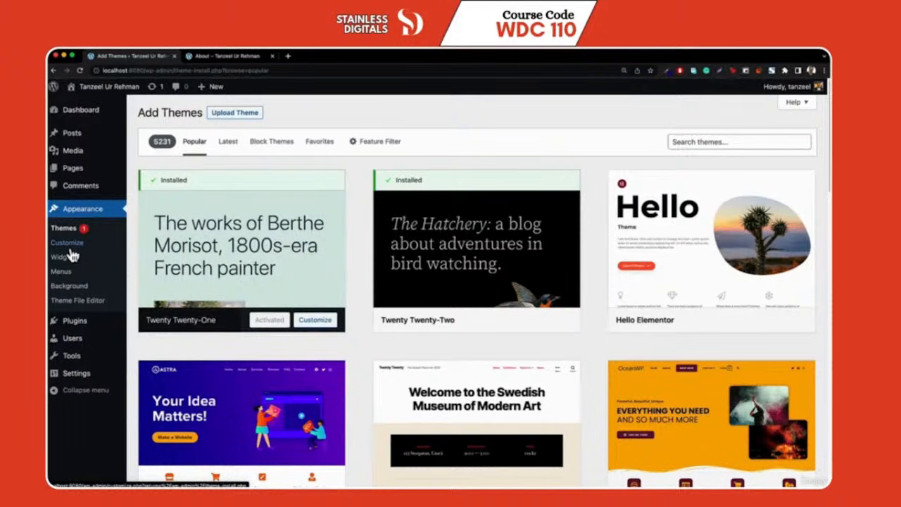
mouse_move(405, 283)
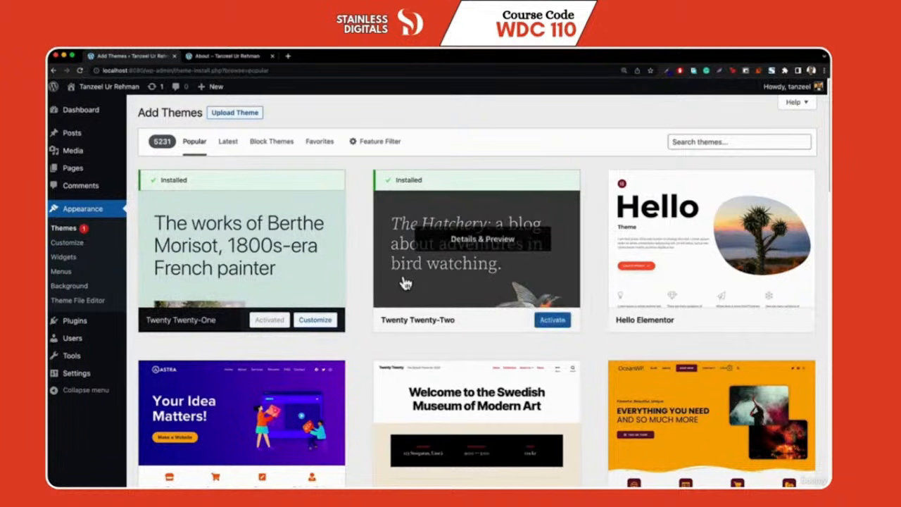
mouse_move(185, 274)
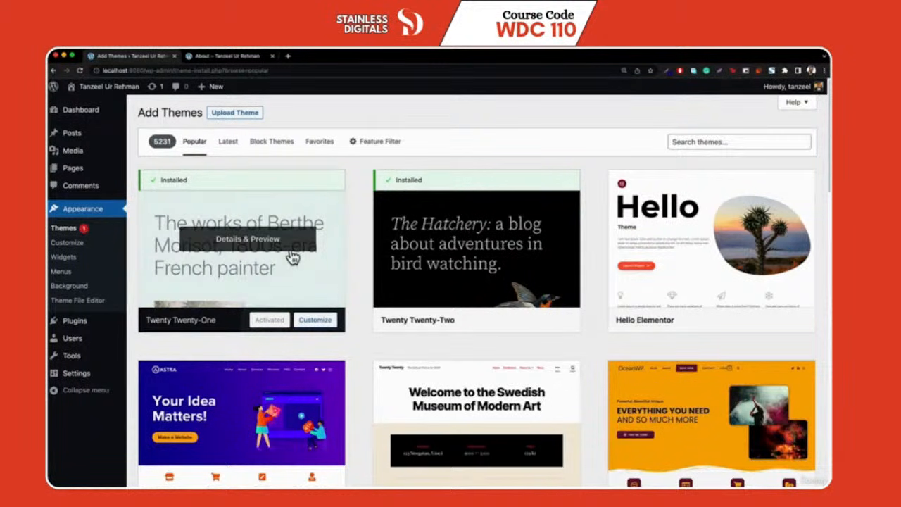
scroll(337, 240, down, 7)
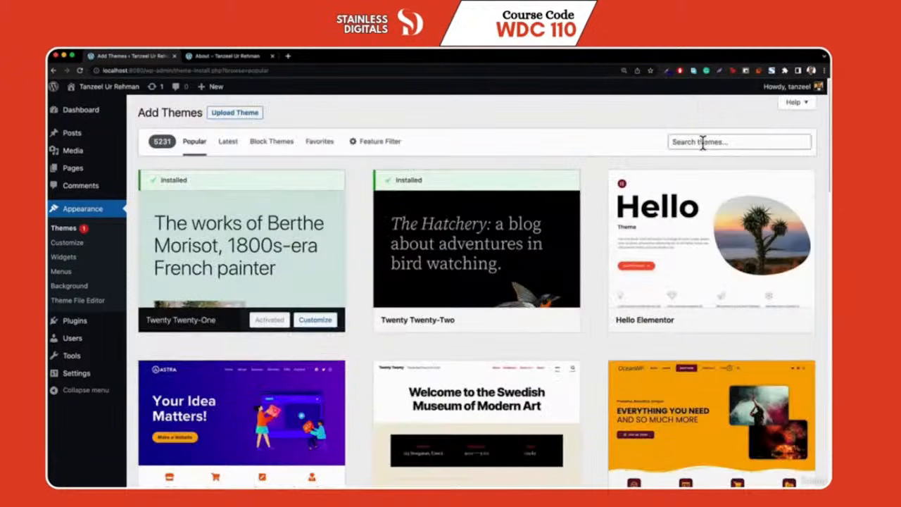
click(702, 141)
text(twen)
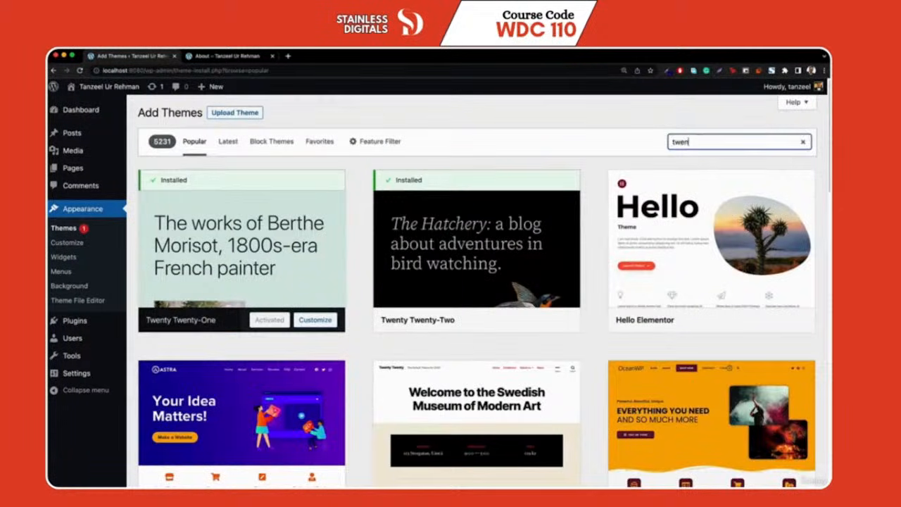
text(ty nineteen)
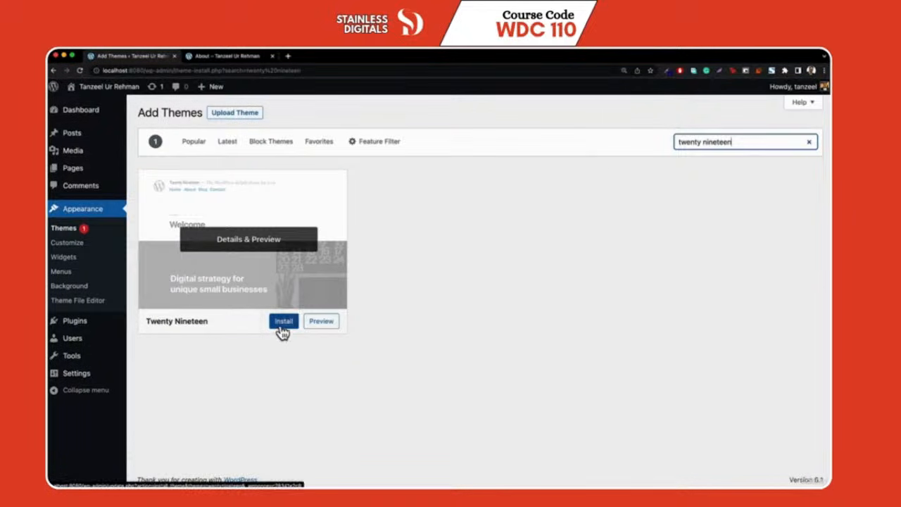
Install and activate Twenty Nineteen, then view the About page in it
click(282, 325)
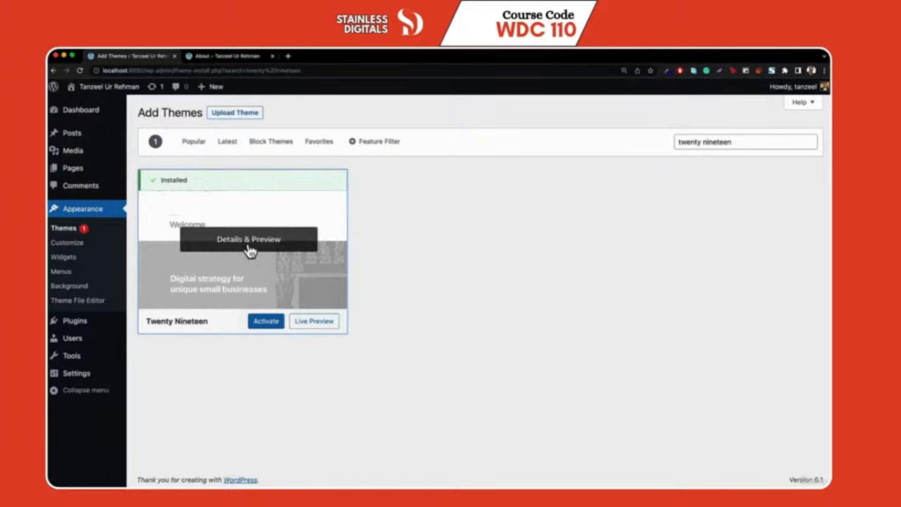
click(266, 324)
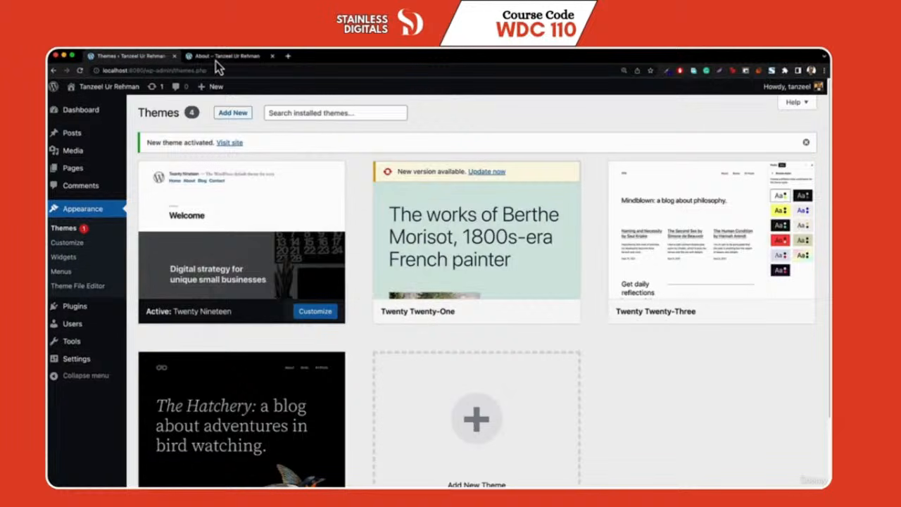
click(216, 59)
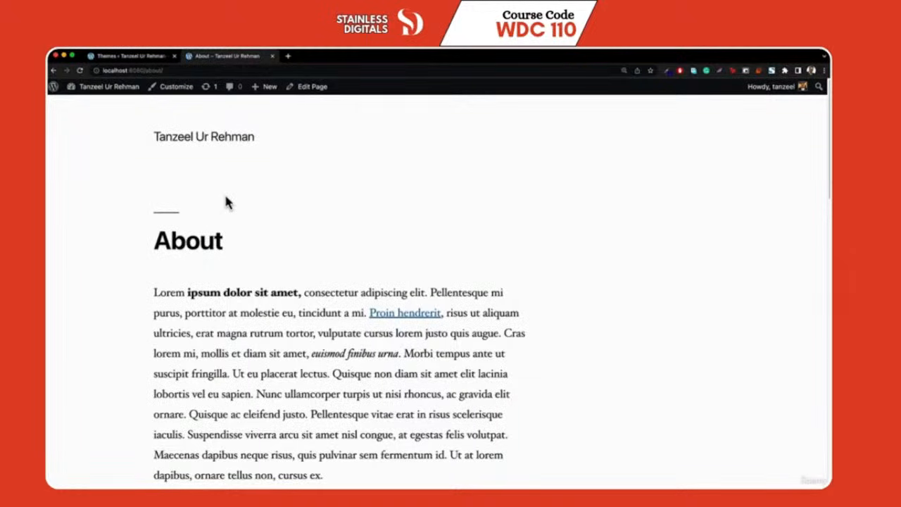
scroll(212, 248, down, 1)
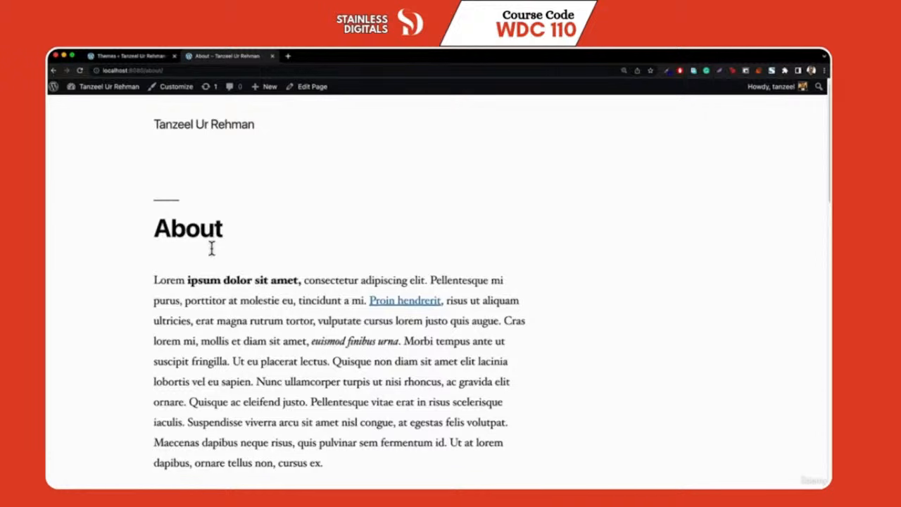
scroll(211, 248, up, 1)
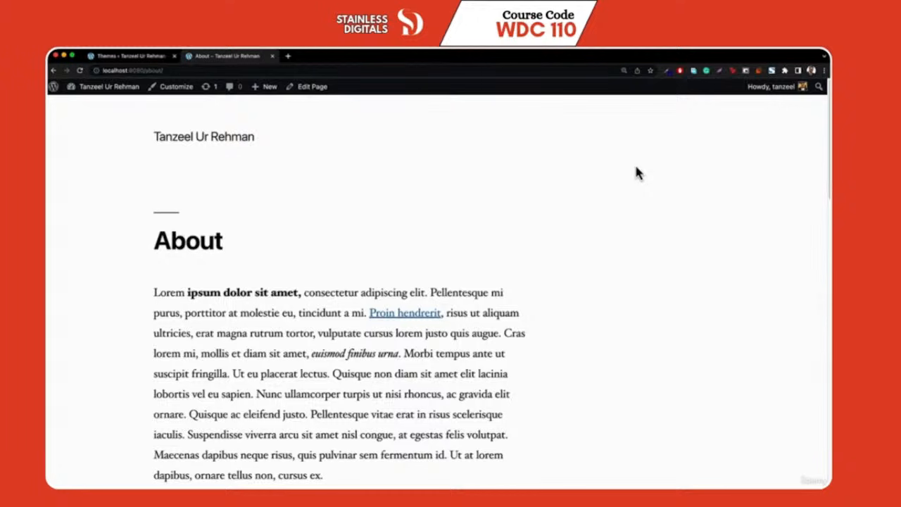
click(125, 55)
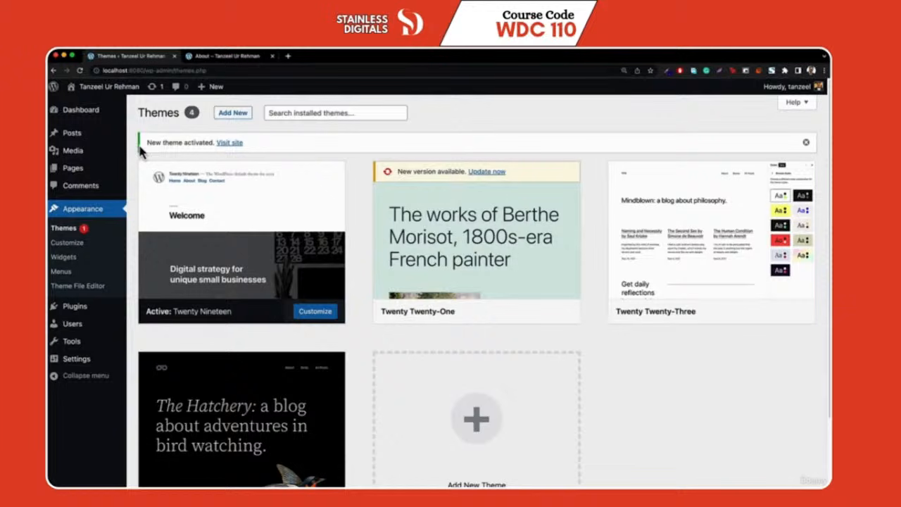
mouse_move(159, 296)
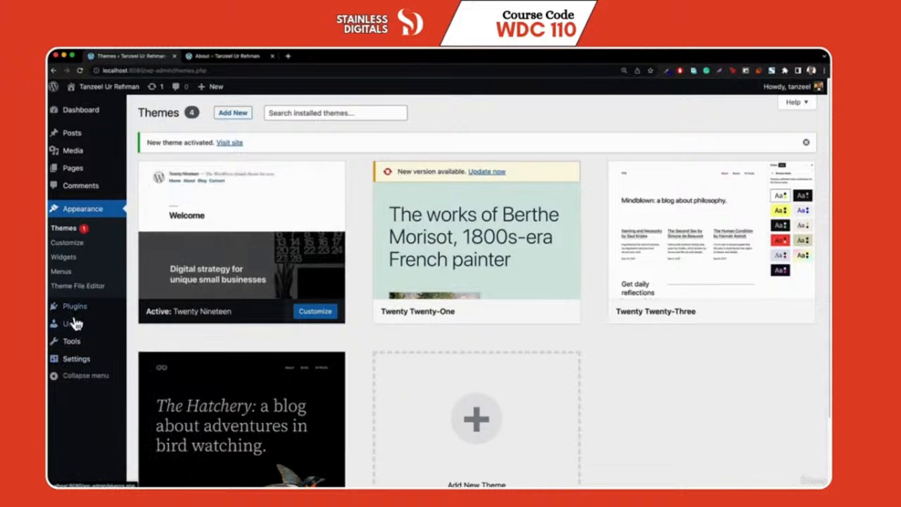
mouse_move(67, 313)
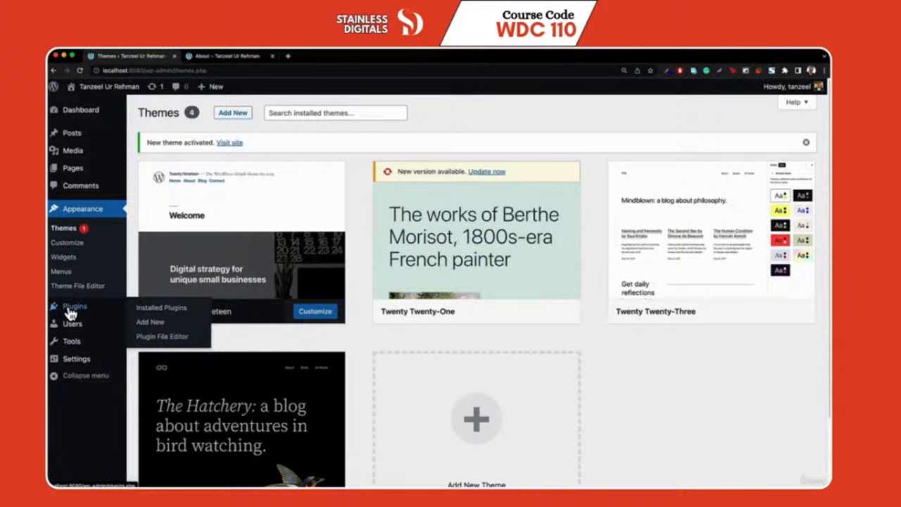
click(70, 311)
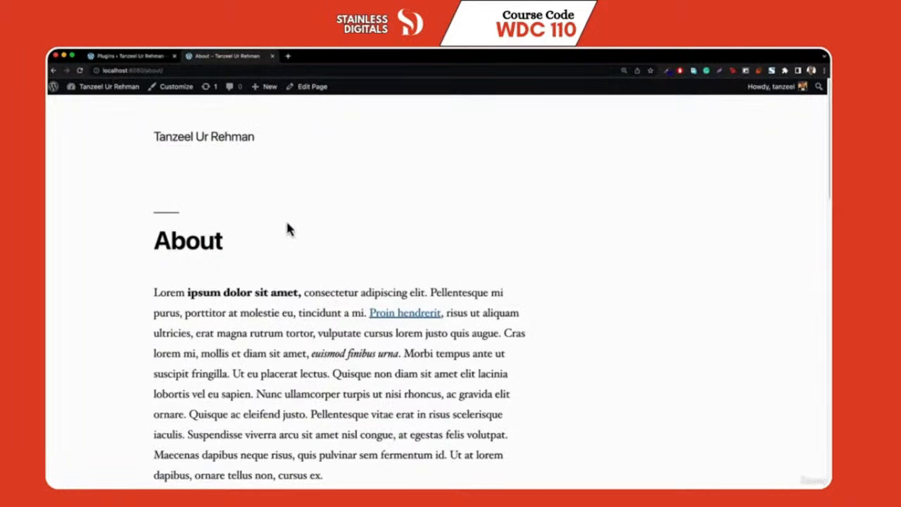
Open the About page in the block editor and browse the available blocks
click(310, 87)
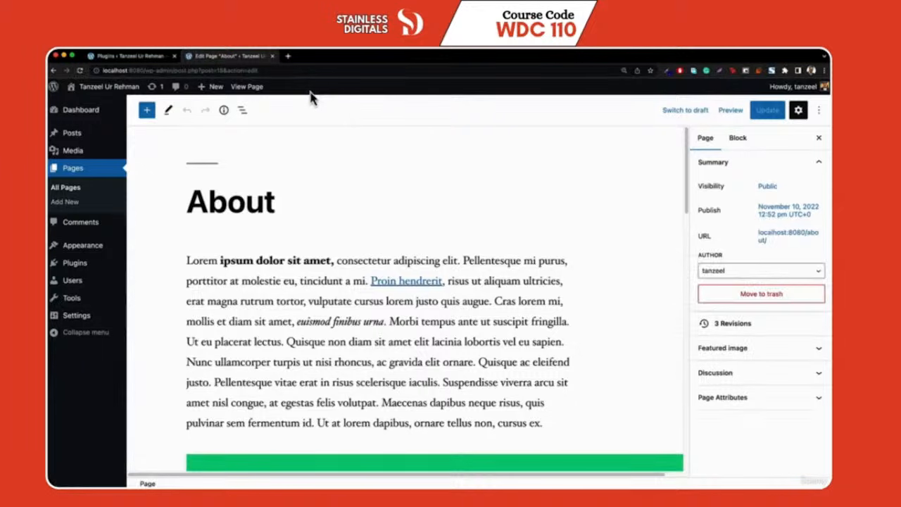
click(146, 110)
scroll(190, 310, down, 10)
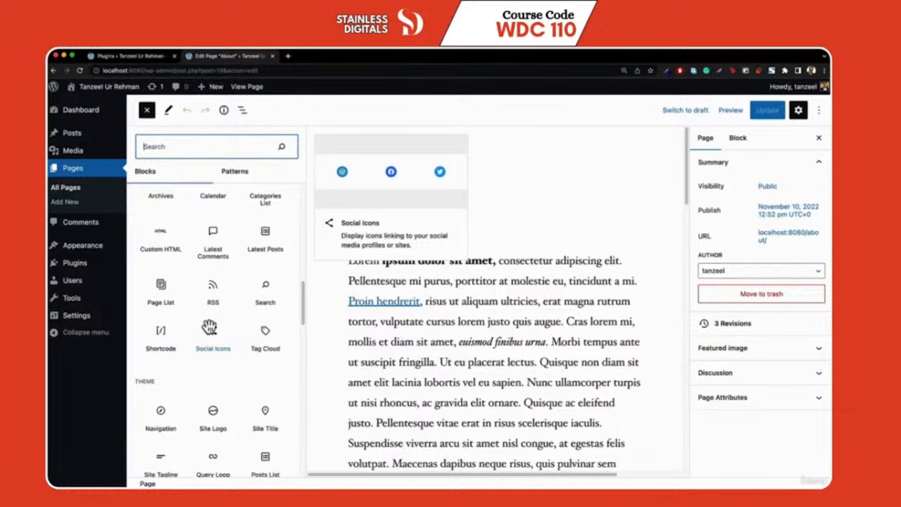
scroll(211, 328, down, 1)
scroll(212, 321, down, 5)
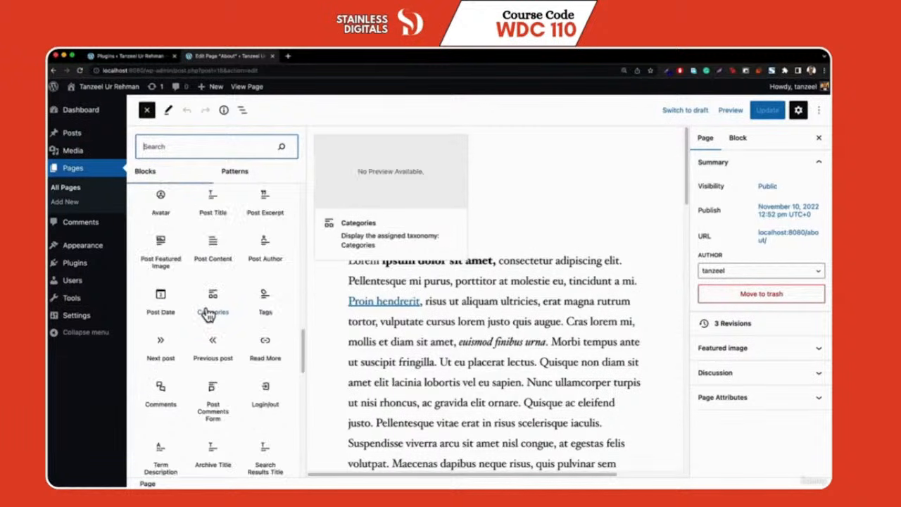
scroll(212, 317, up, 15)
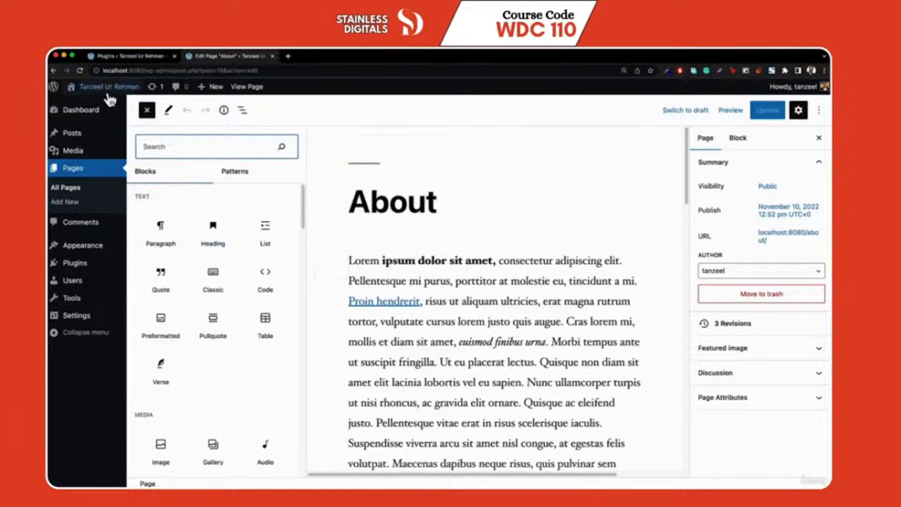
click(121, 59)
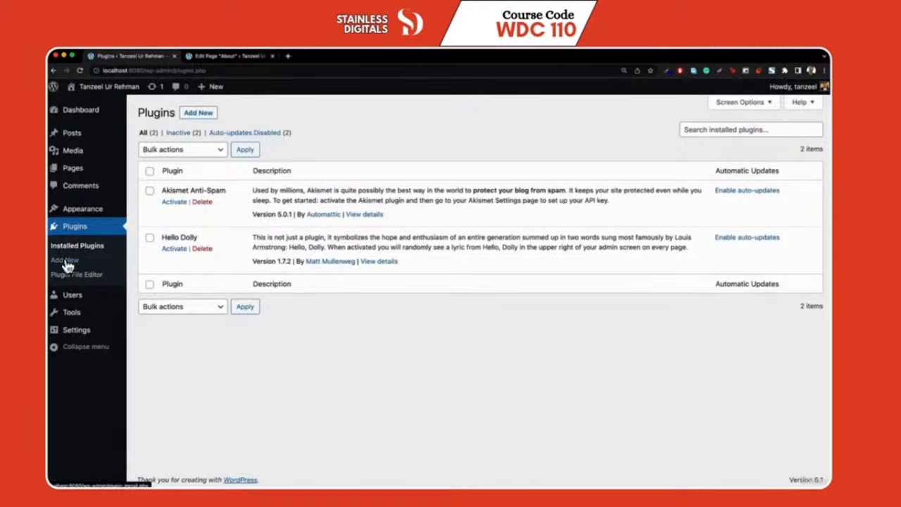
Search the plugin directory for 'contact form' and install Contact Form 7
mouse_move(73, 216)
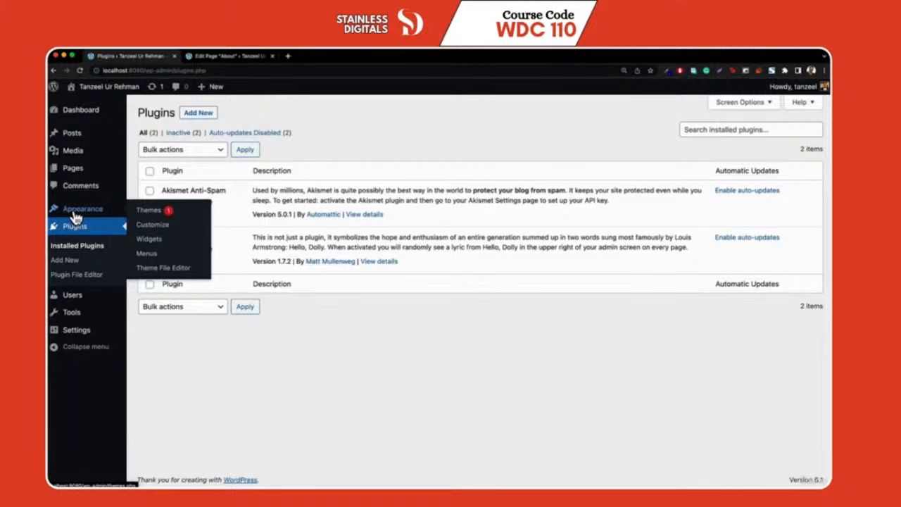
click(68, 262)
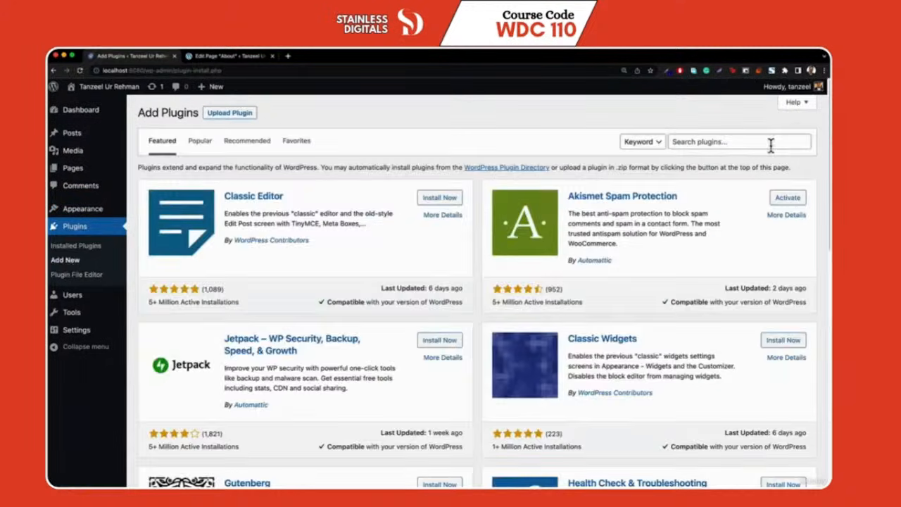
click(752, 141)
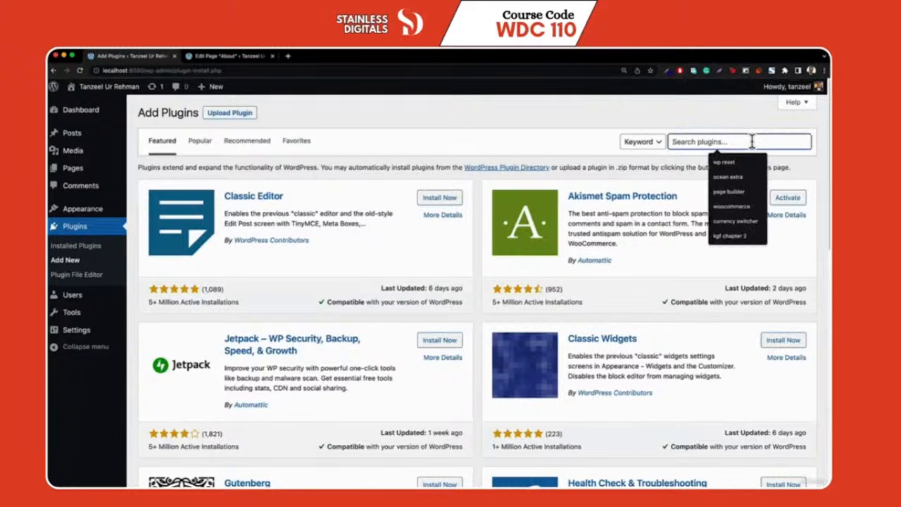
text(contact f)
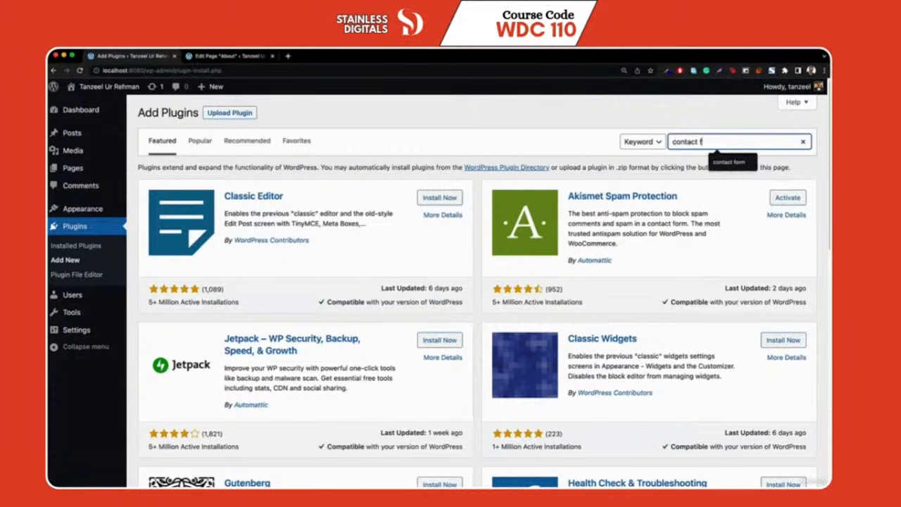
text(orm)
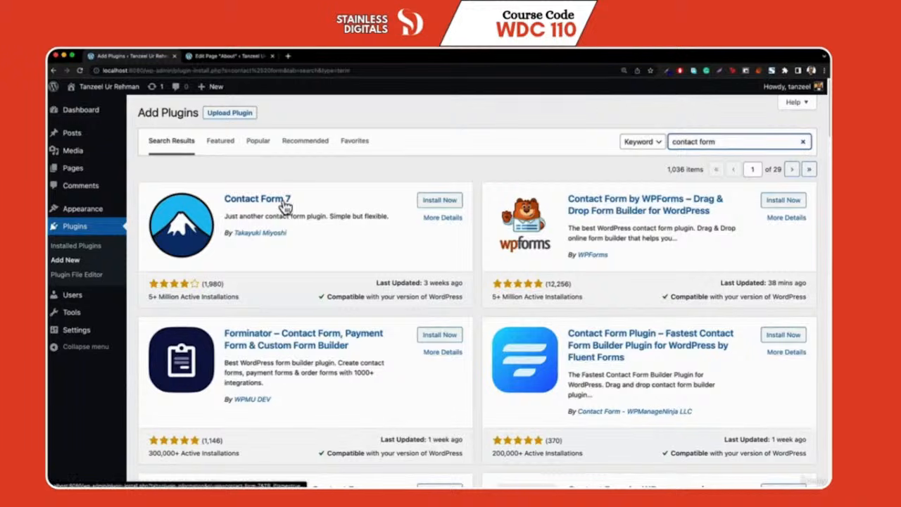
click(439, 200)
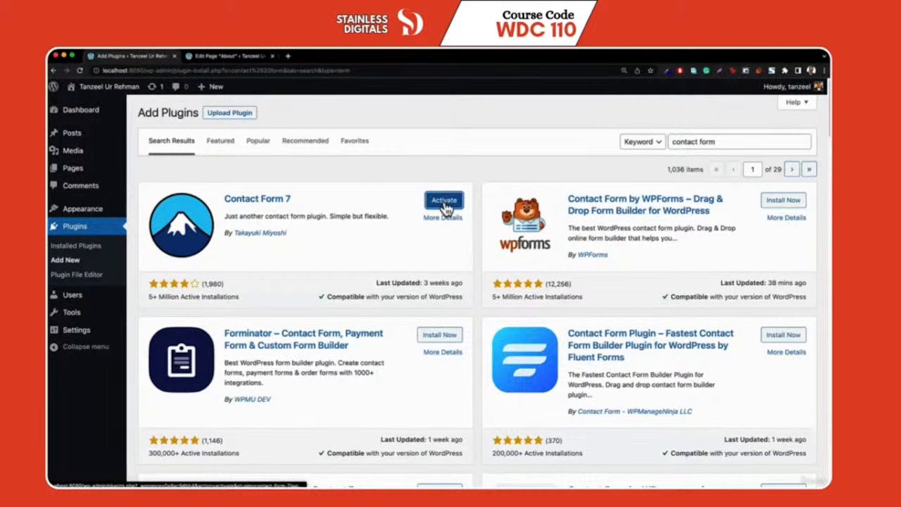
click(76, 257)
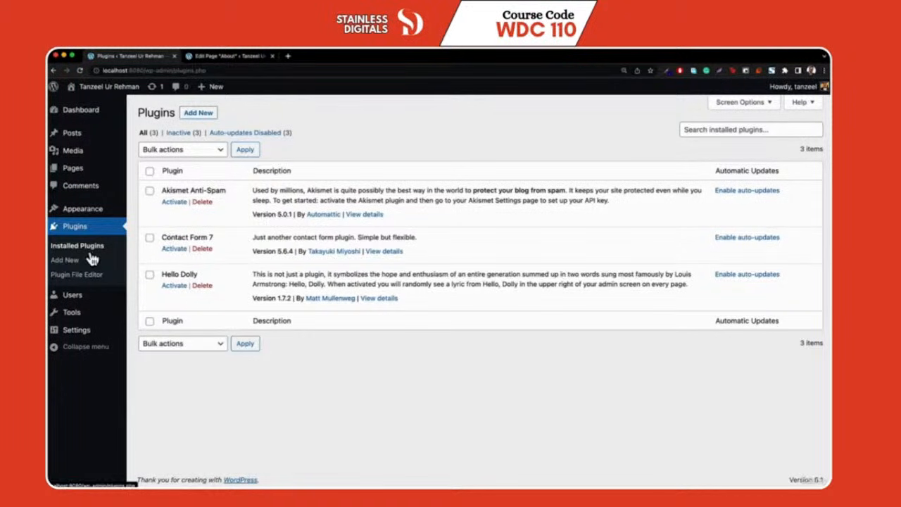
Activate Contact Form 7, deactivating and reactivating it once, and open its Contact Forms list
click(172, 250)
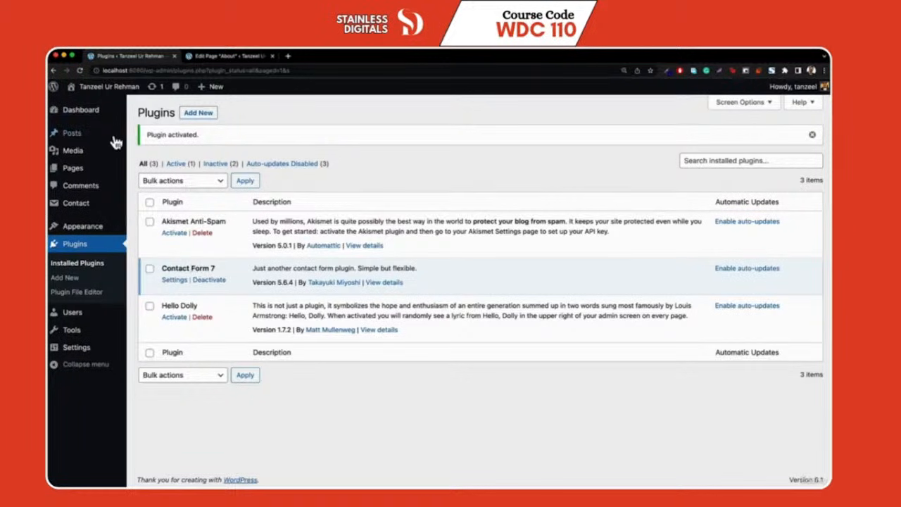
mouse_move(104, 149)
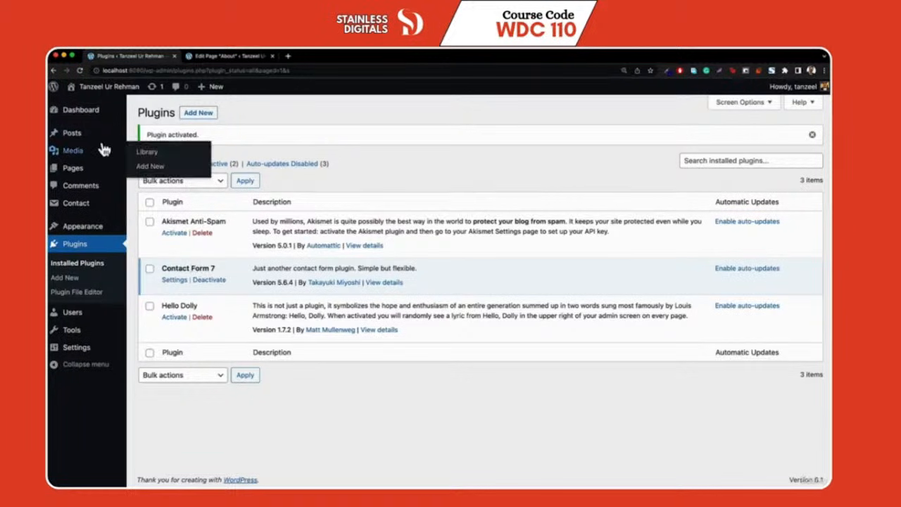
click(210, 281)
mouse_move(59, 208)
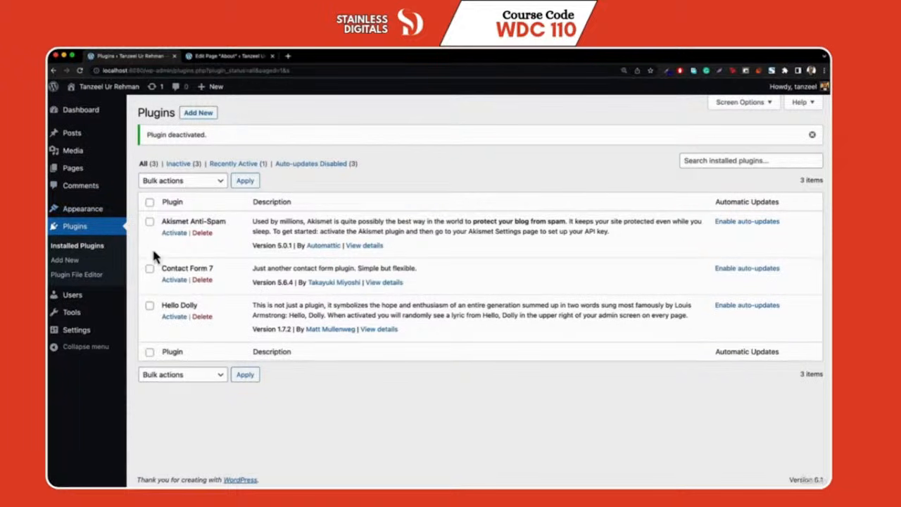
click(174, 281)
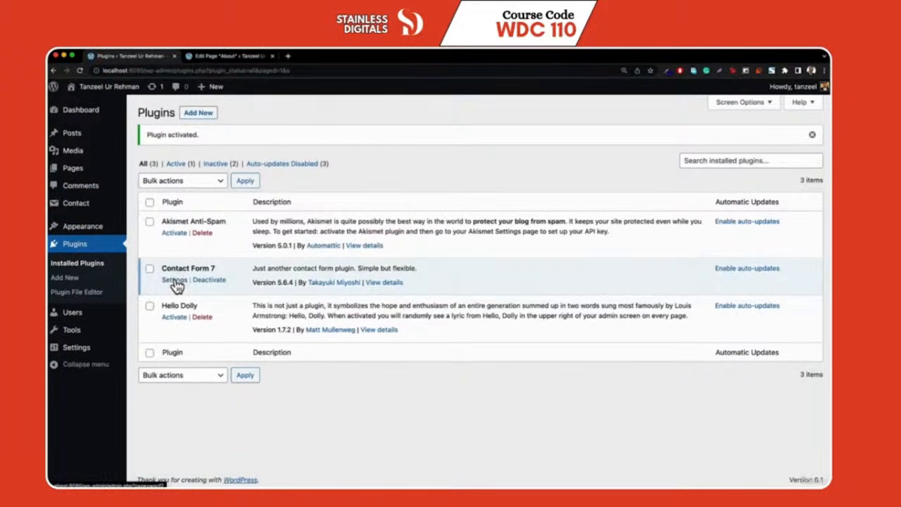
mouse_move(66, 212)
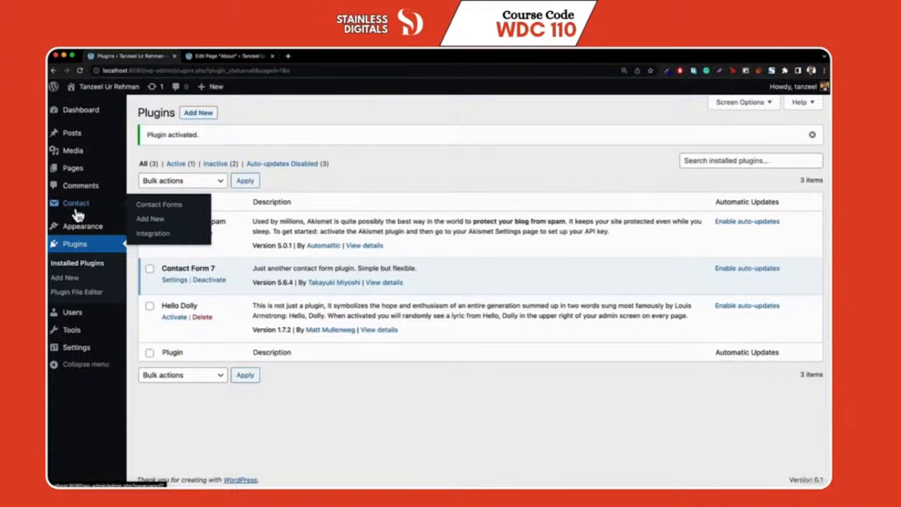
click(161, 208)
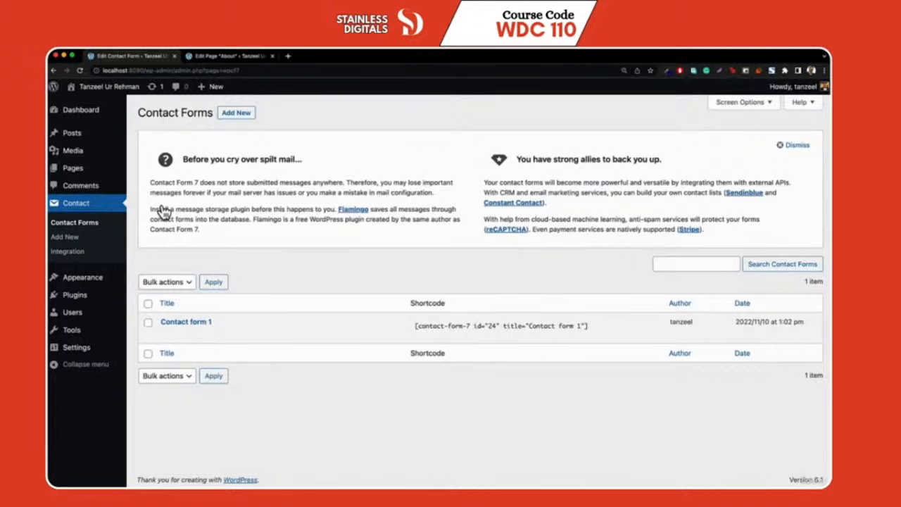
Copy the Contact form 1 shortcode and return to the About page editor tab
mouse_move(202, 334)
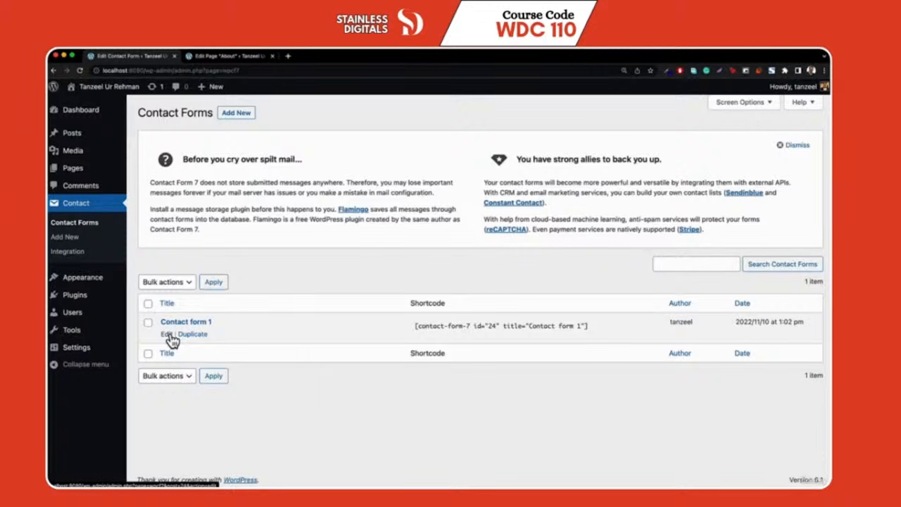
click(169, 336)
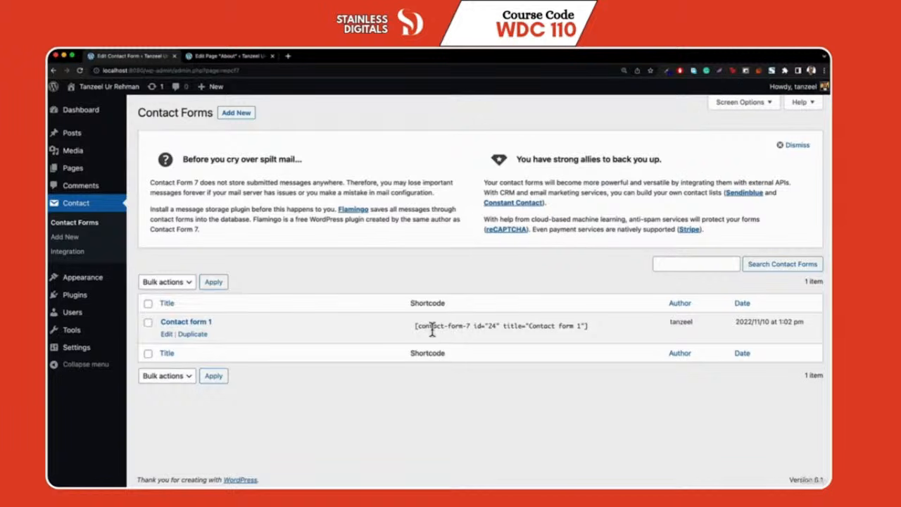
click(432, 328)
key(super+c)
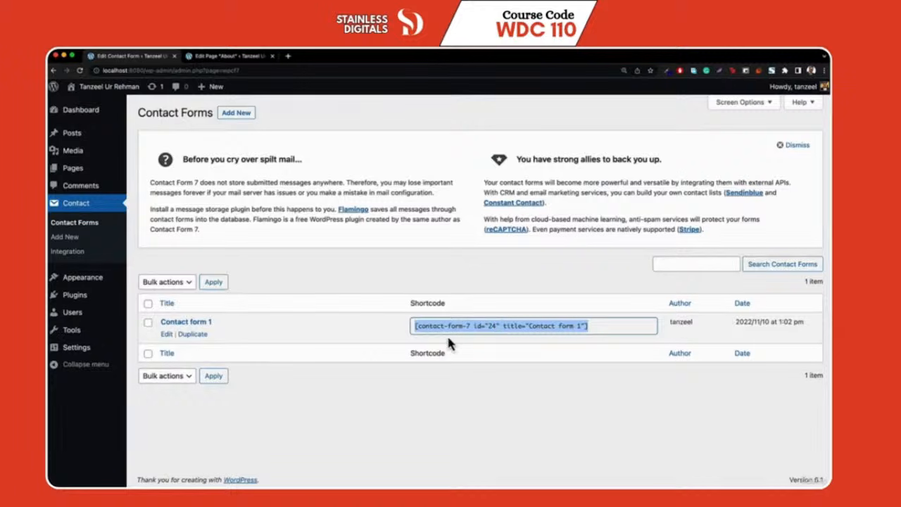
click(225, 57)
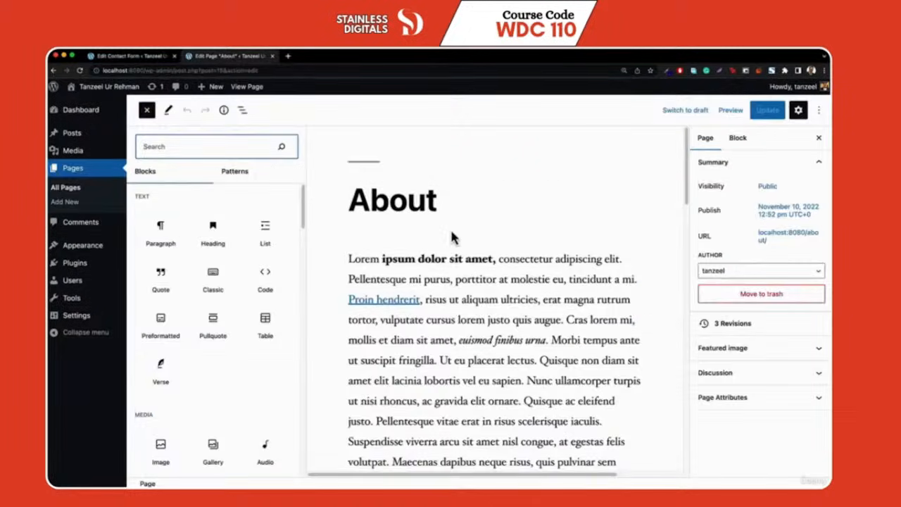
Paste the Contact form 1 shortcode into a new block after the last paragraph
scroll(451, 229, down, 10)
scroll(451, 229, down, 5)
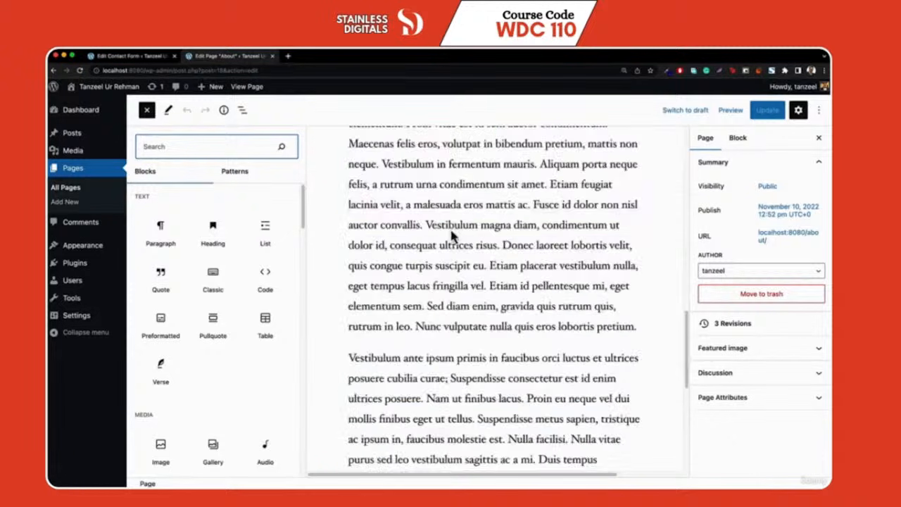
scroll(453, 236, down, 5)
click(396, 249)
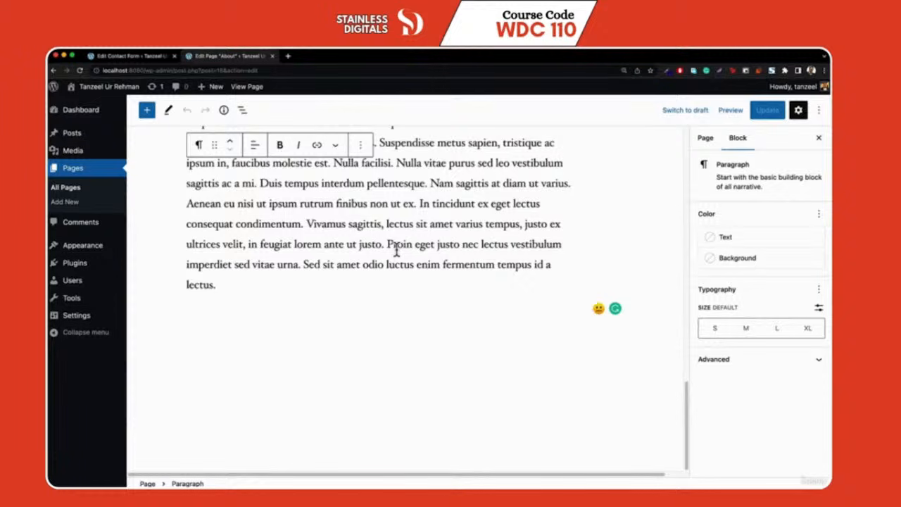
key(Return)
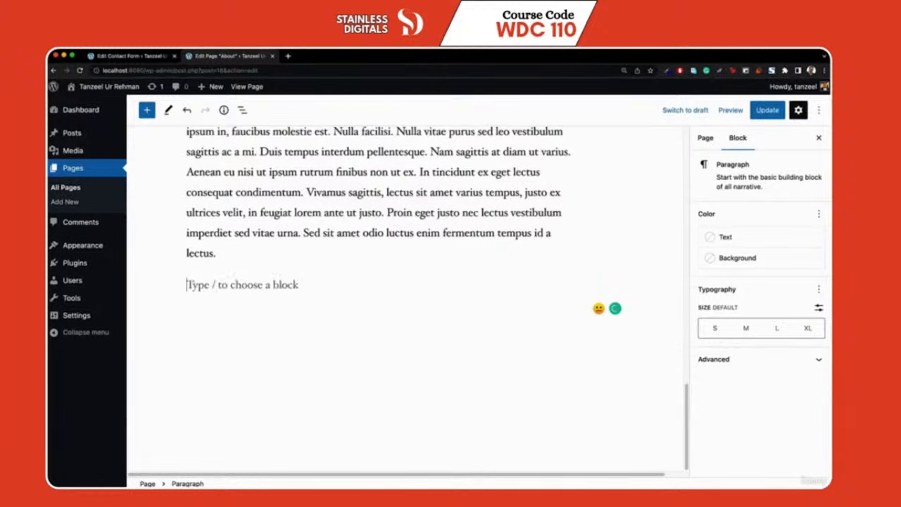
key(super+v)
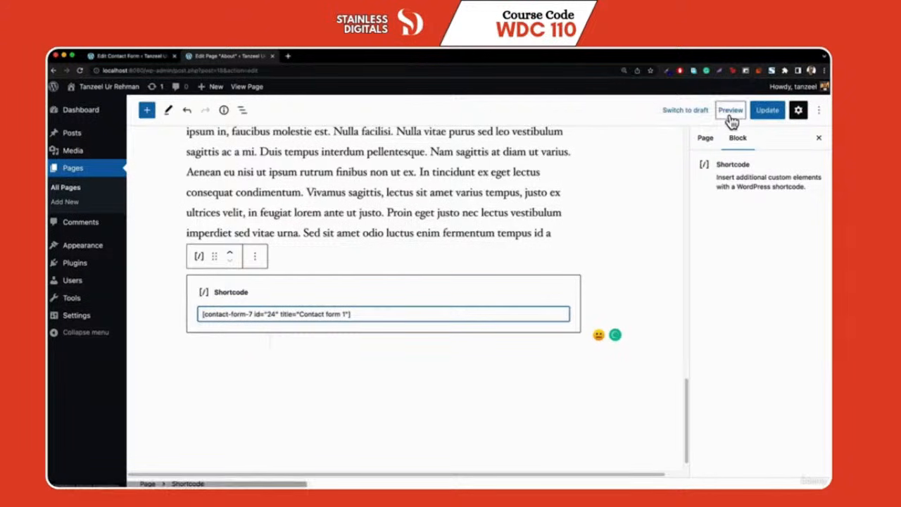
Update the About page and check the contact form on the live page
click(765, 112)
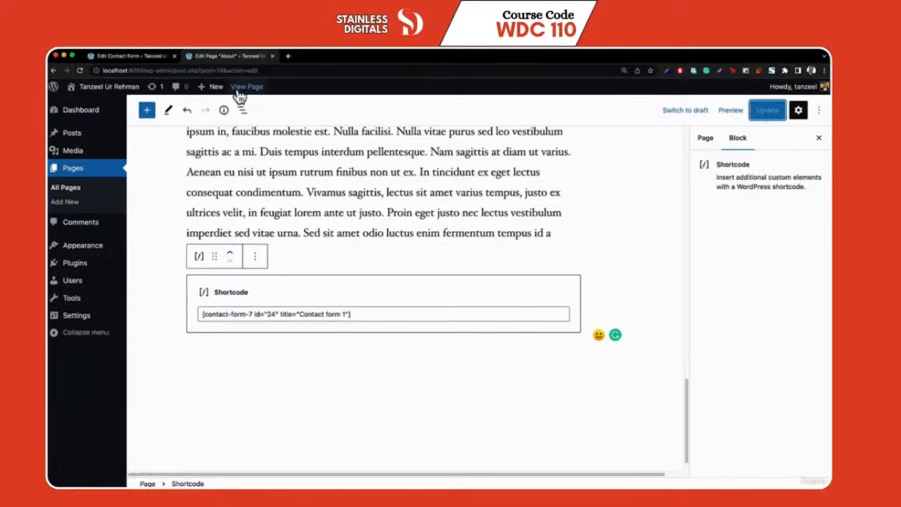
click(247, 87)
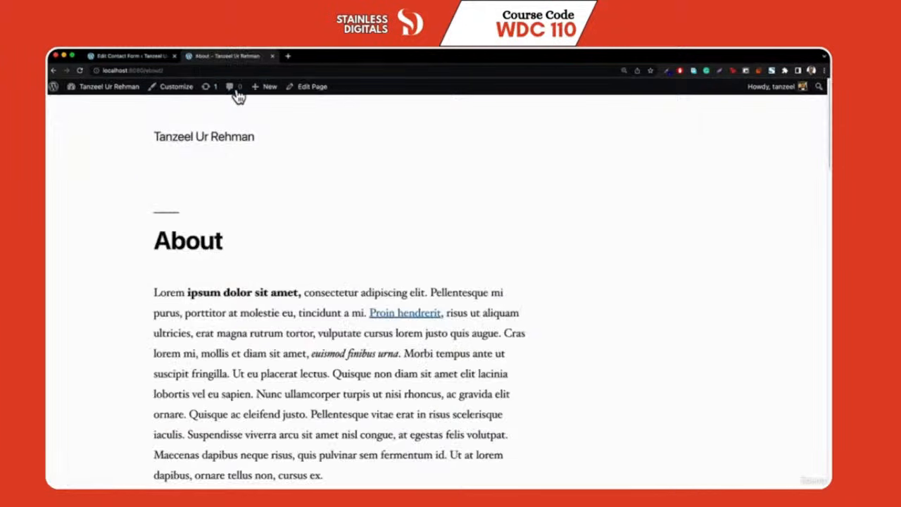
scroll(262, 218, down, 10)
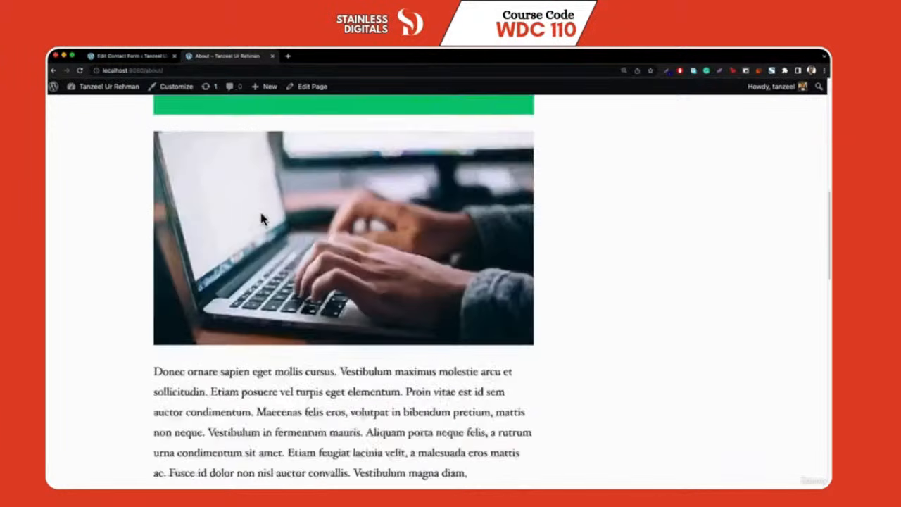
scroll(267, 226, down, 10)
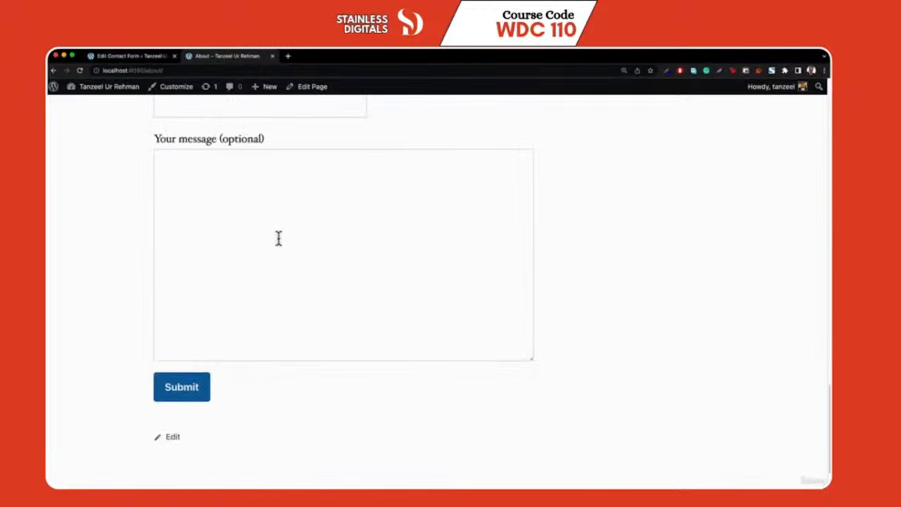
scroll(261, 250, up, 4)
Deactivate and delete the Contact Form 7 plugin from Installed Plugins
scroll(253, 252, up, 1)
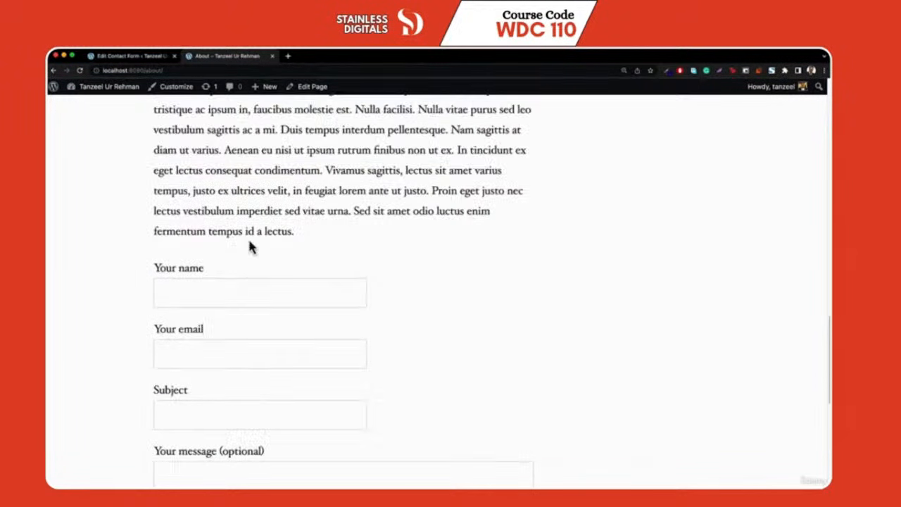
click(132, 57)
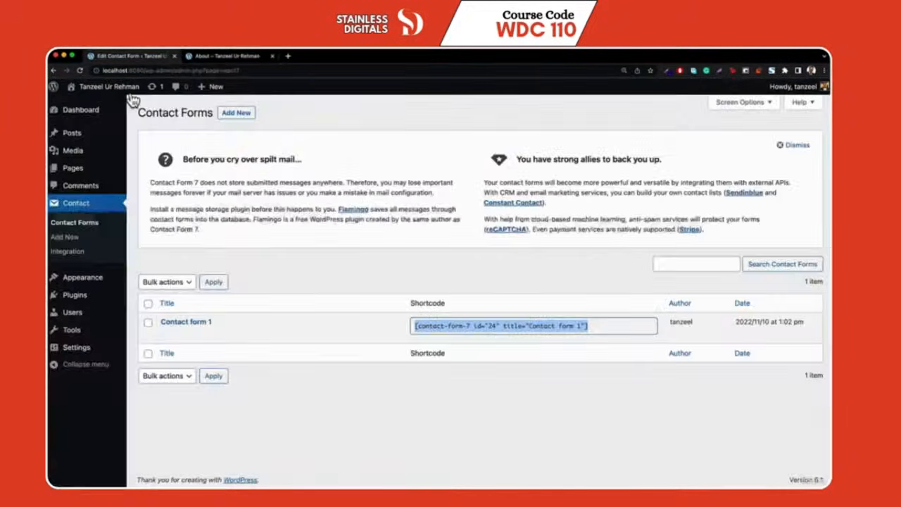
mouse_move(170, 307)
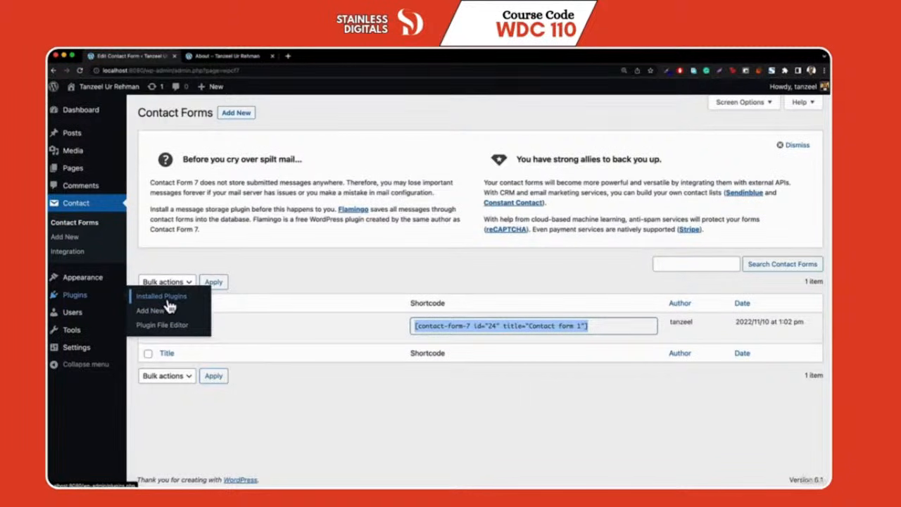
click(168, 301)
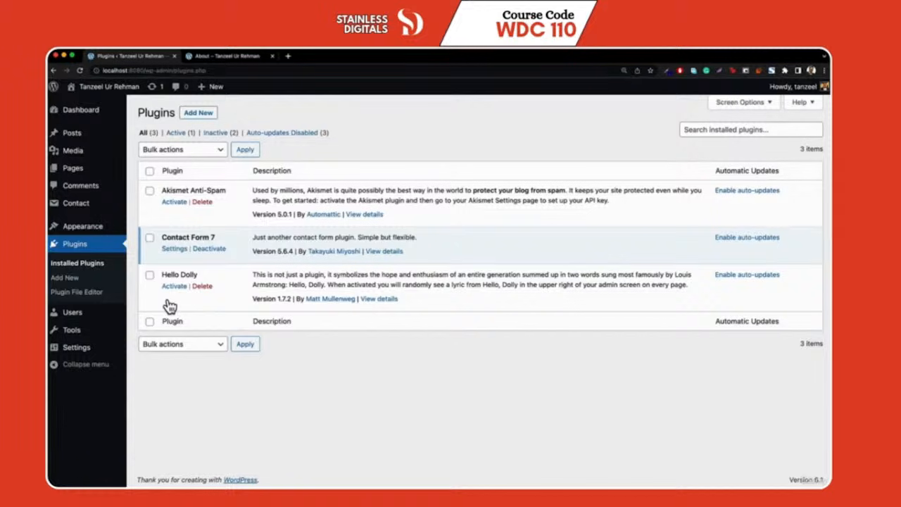
click(210, 248)
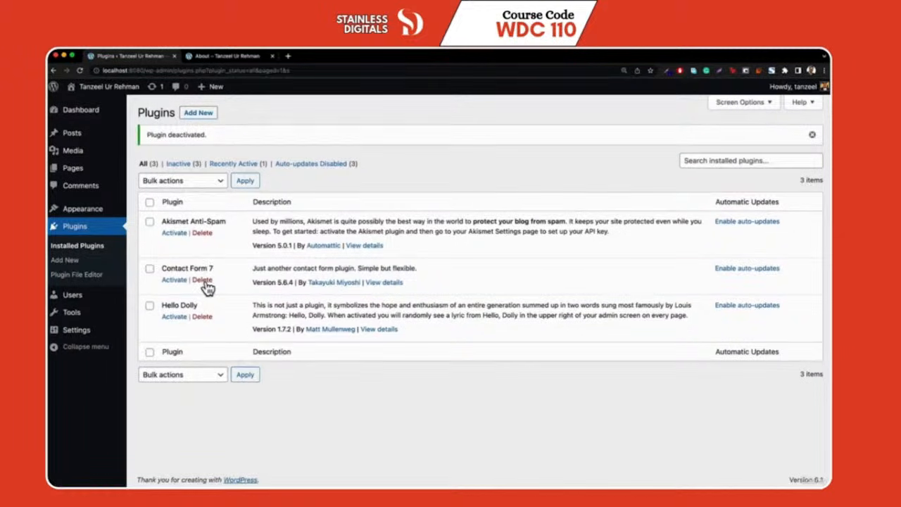
click(203, 280)
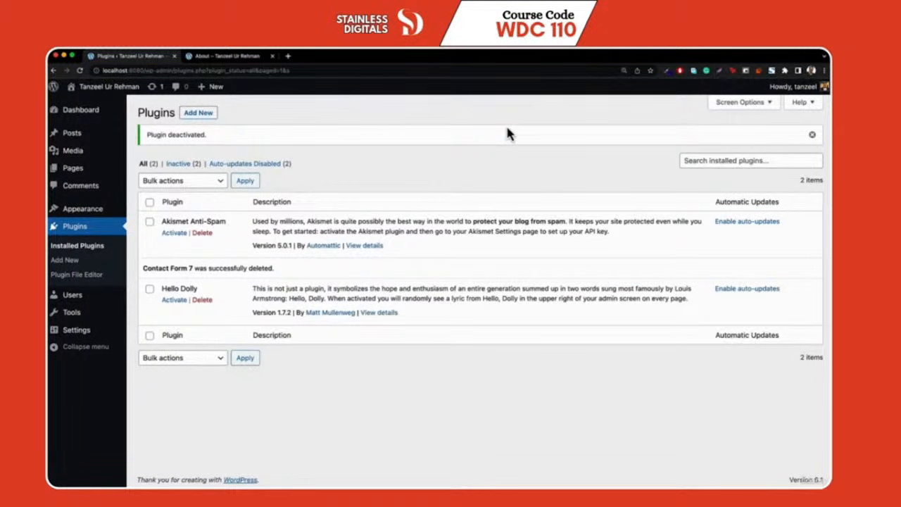
Reload the live About page and inspect the leftover raw contact-form-7 shortcode text
click(227, 57)
key(super+r)
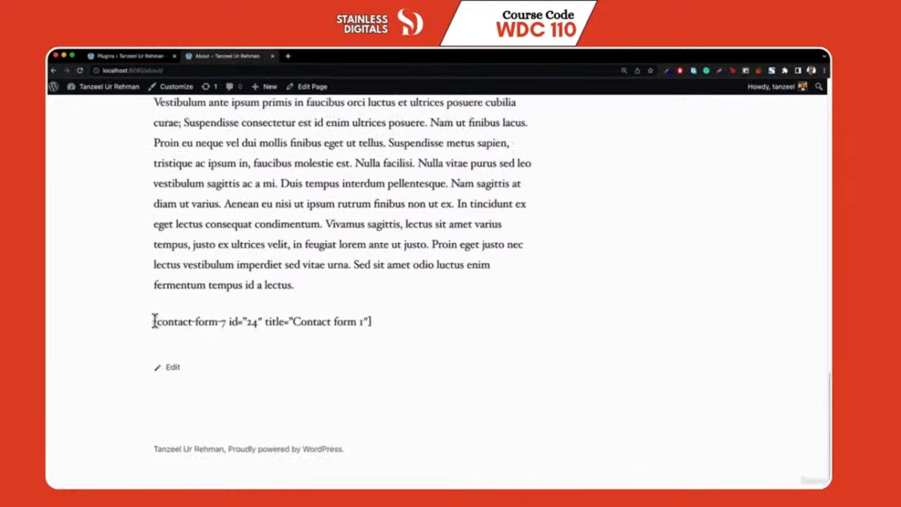
drag(154, 321, 390, 324)
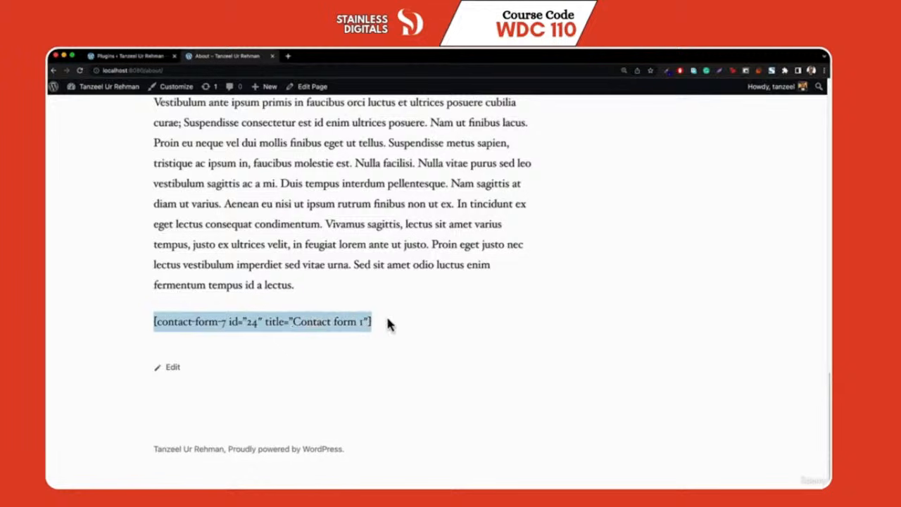
click(156, 322)
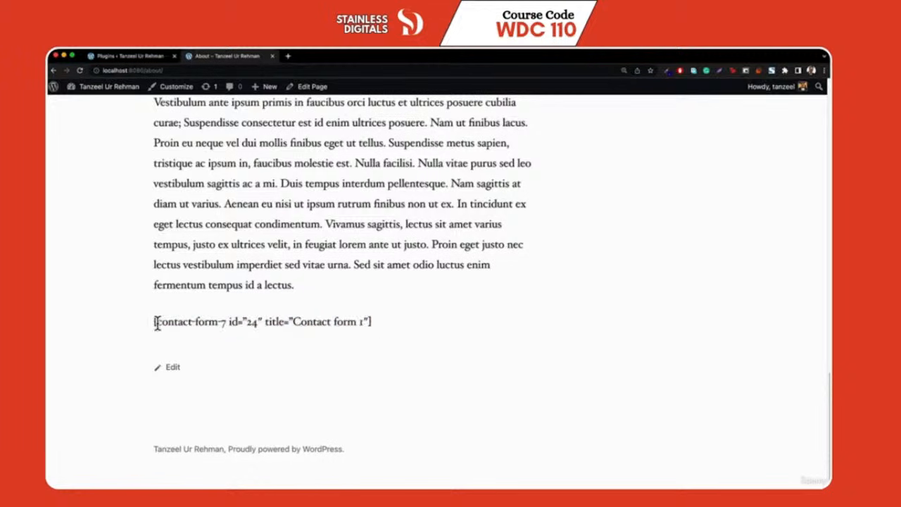
drag(156, 323, 226, 323)
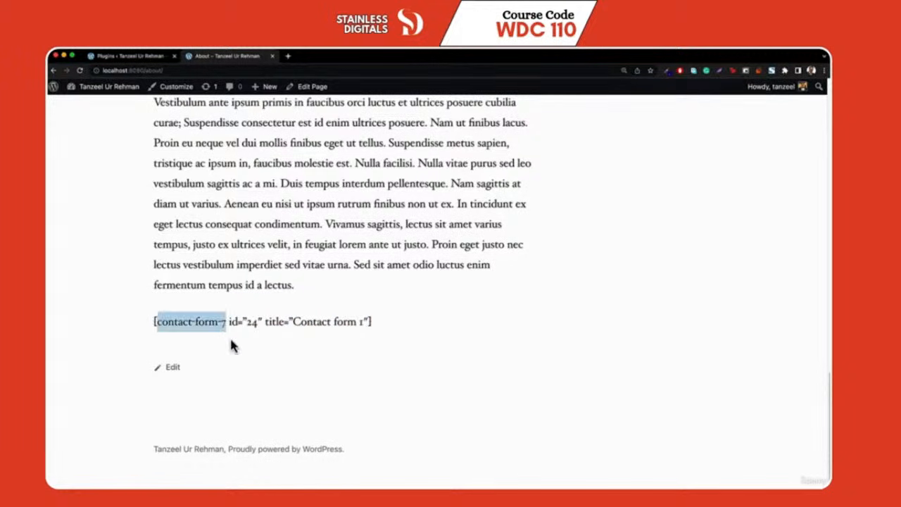
click(229, 336)
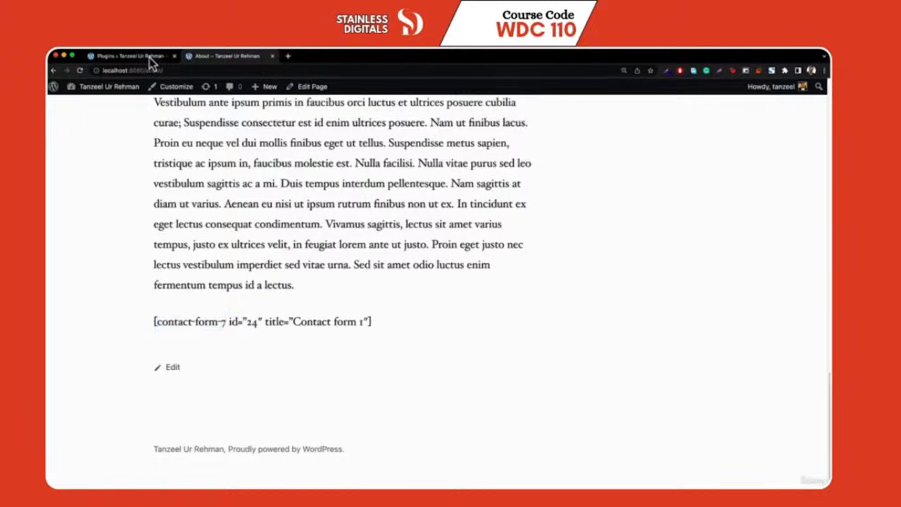
click(149, 57)
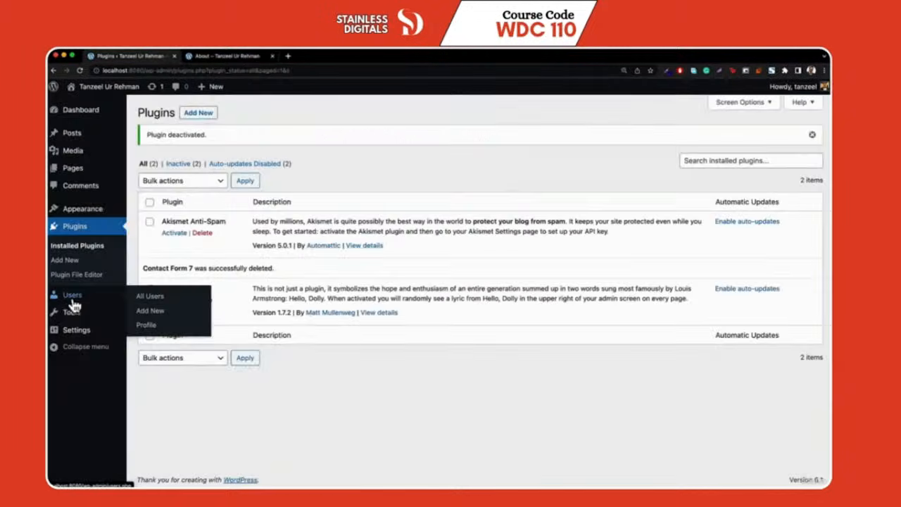
Look over the Add New user form and its Role list, leaving Subscriber, then open Profile
click(70, 303)
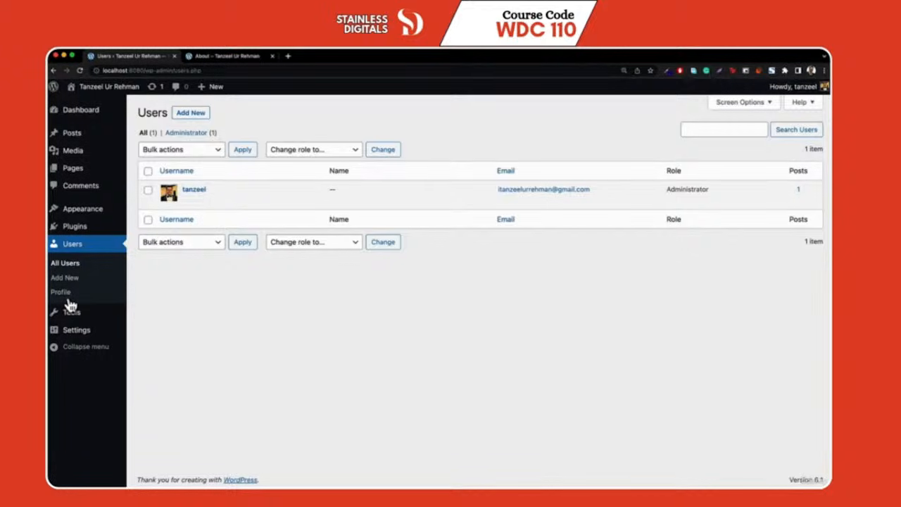
click(204, 113)
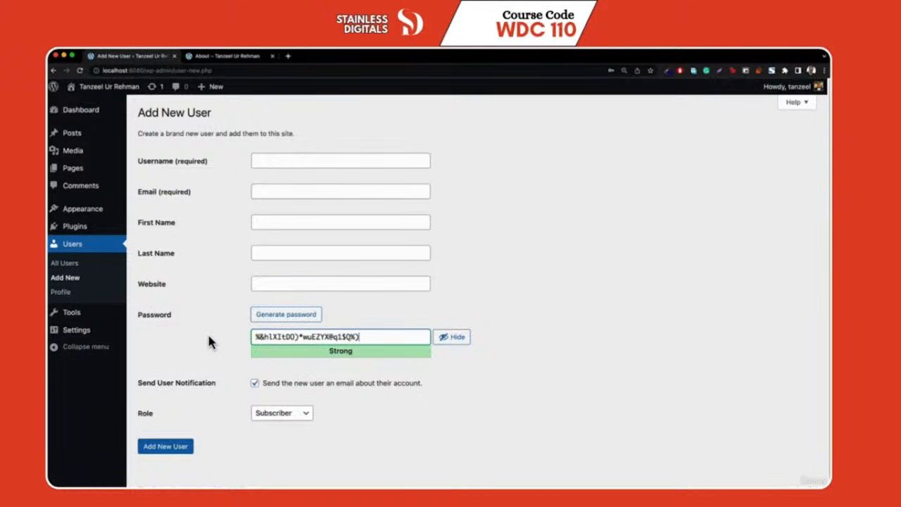
click(284, 420)
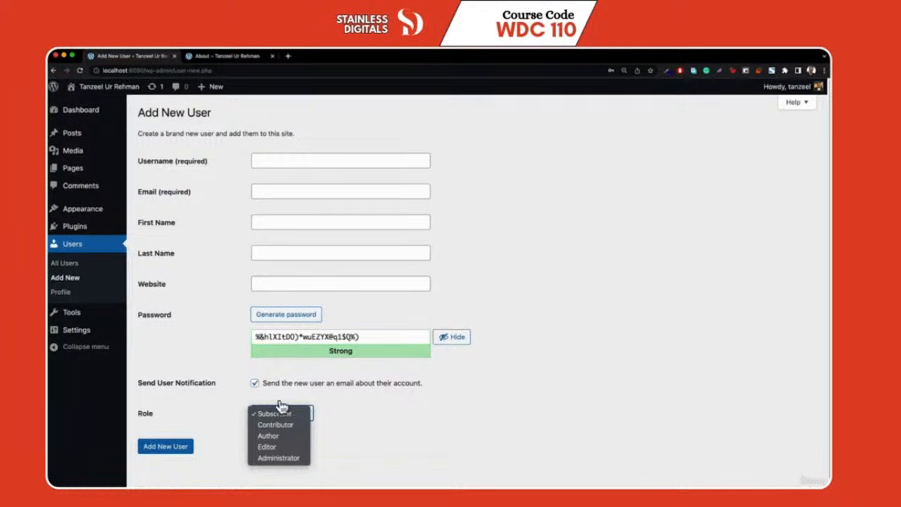
click(215, 419)
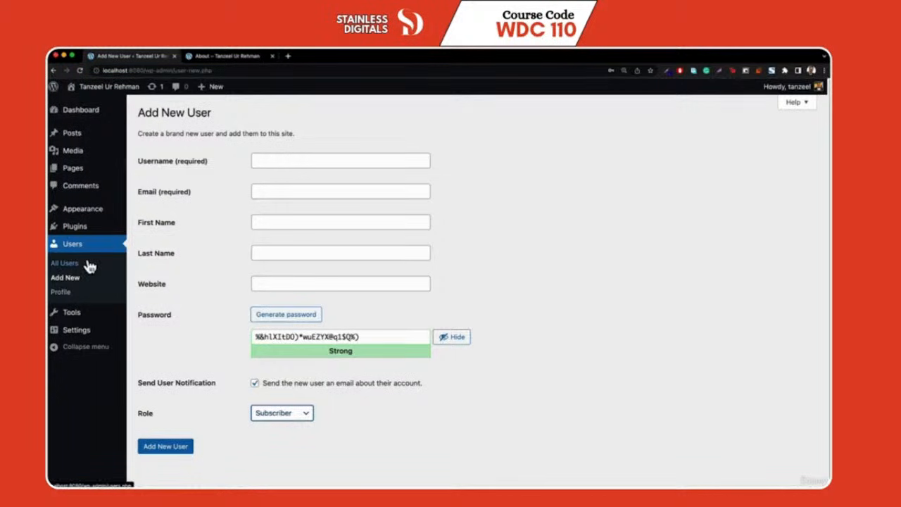
click(61, 292)
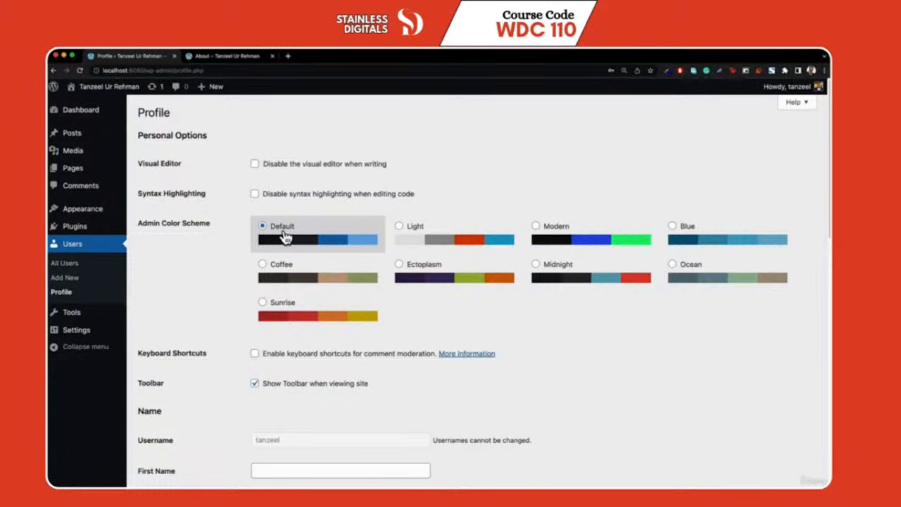
Preview the Light admin colour scheme, then revert to Default
mouse_move(81, 155)
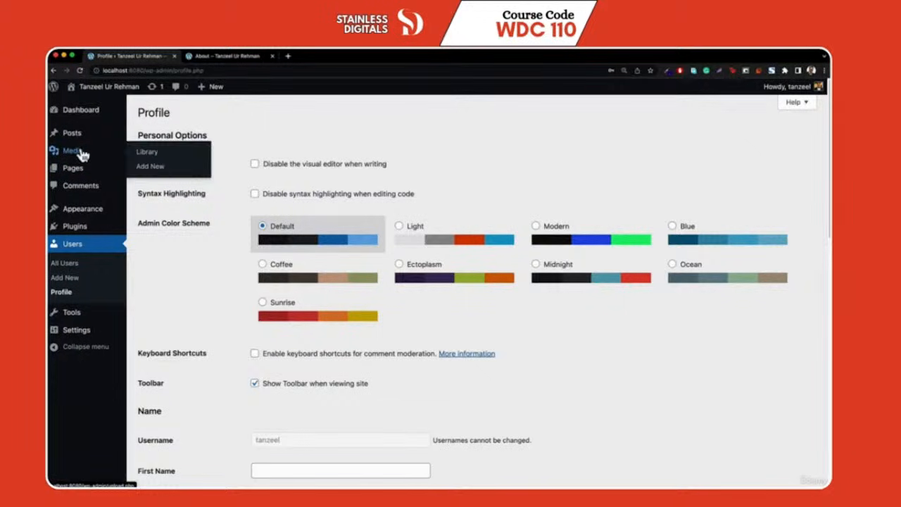
click(445, 246)
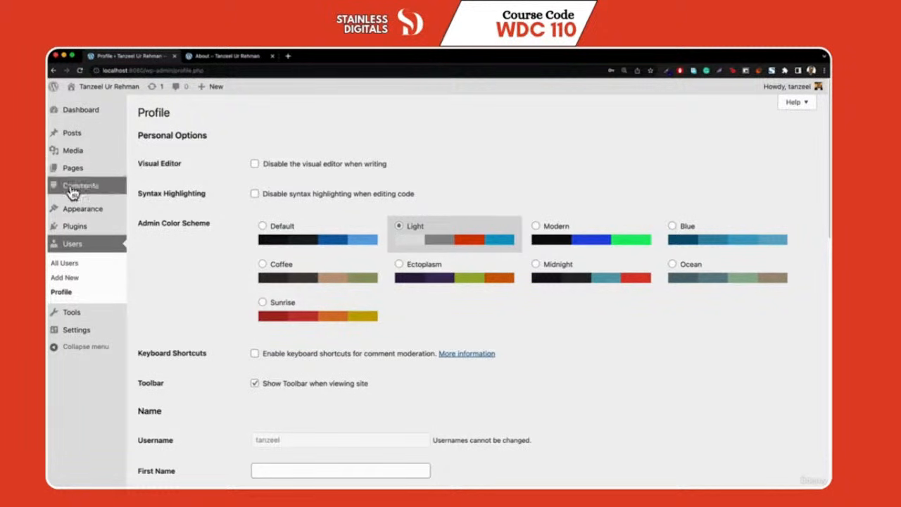
click(296, 247)
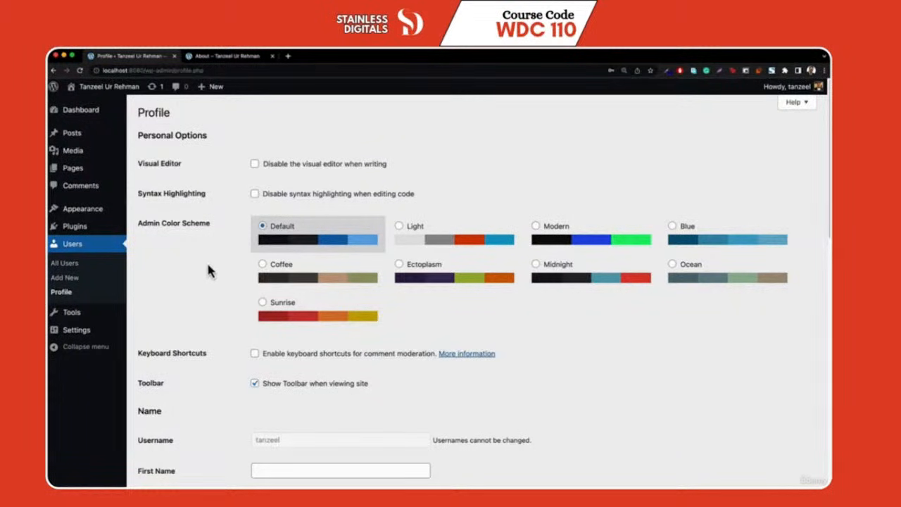
Replace the generated password with a very weak one, confirm its use, and update the profile
scroll(211, 272, down, 15)
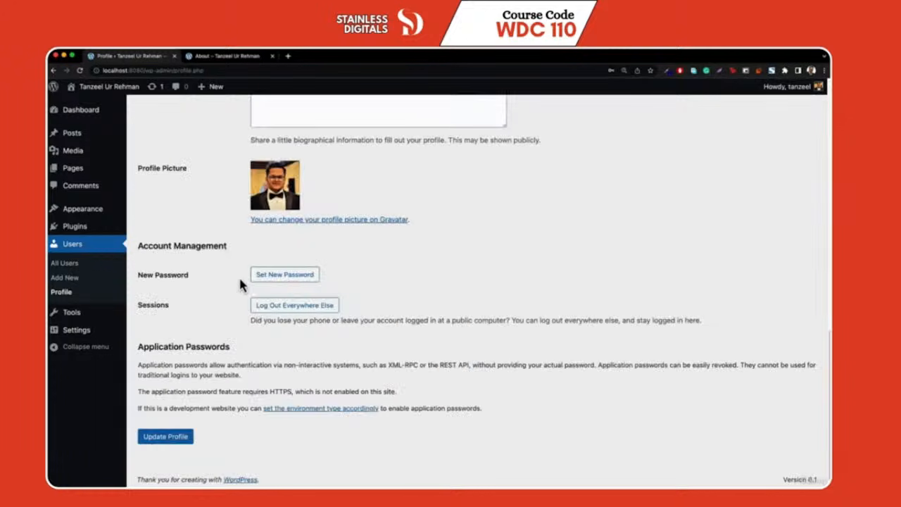
click(310, 282)
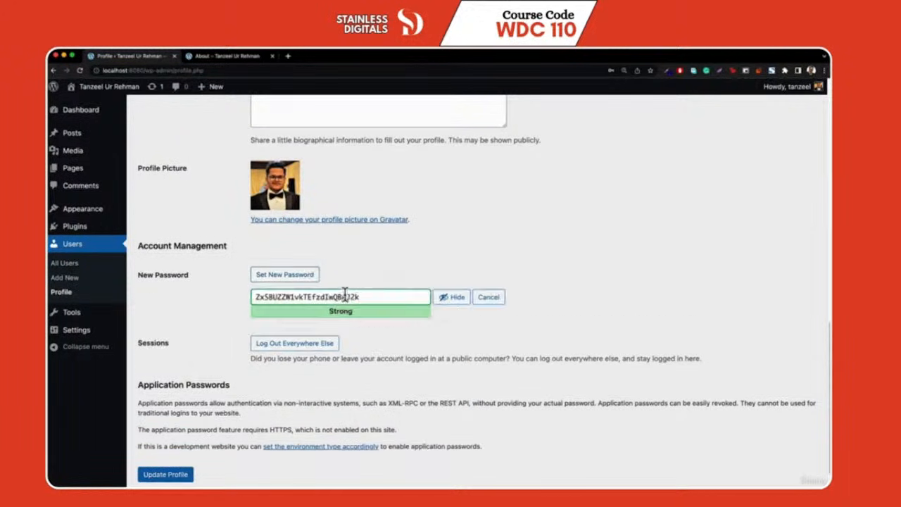
triple_click(348, 296)
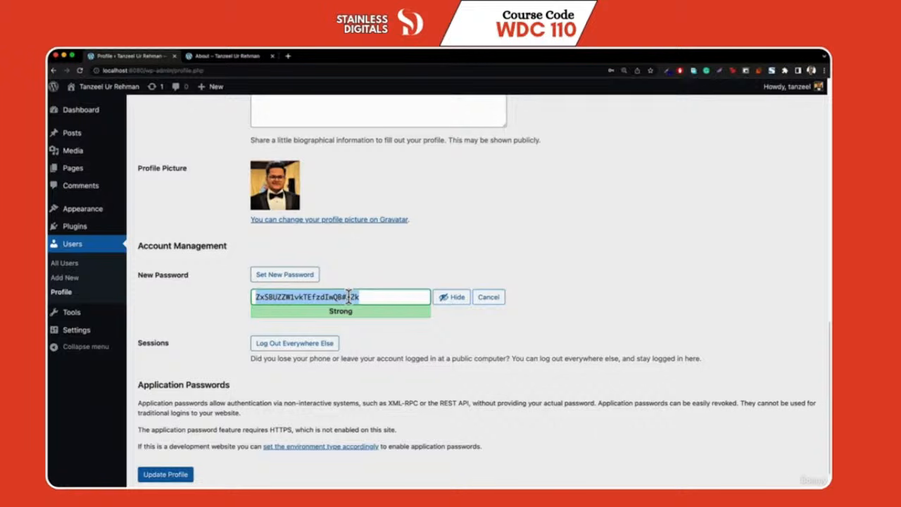
text(qw)
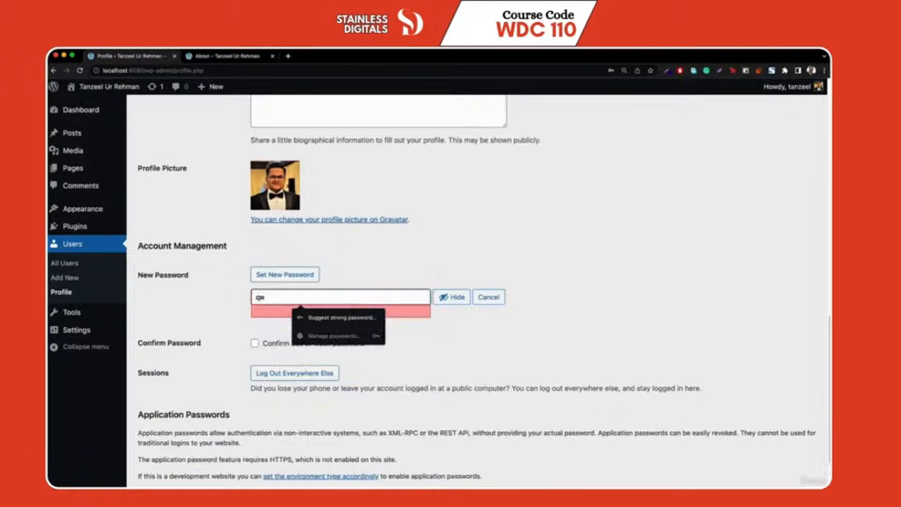
text(erty)
click(271, 344)
scroll(272, 352, down, 2)
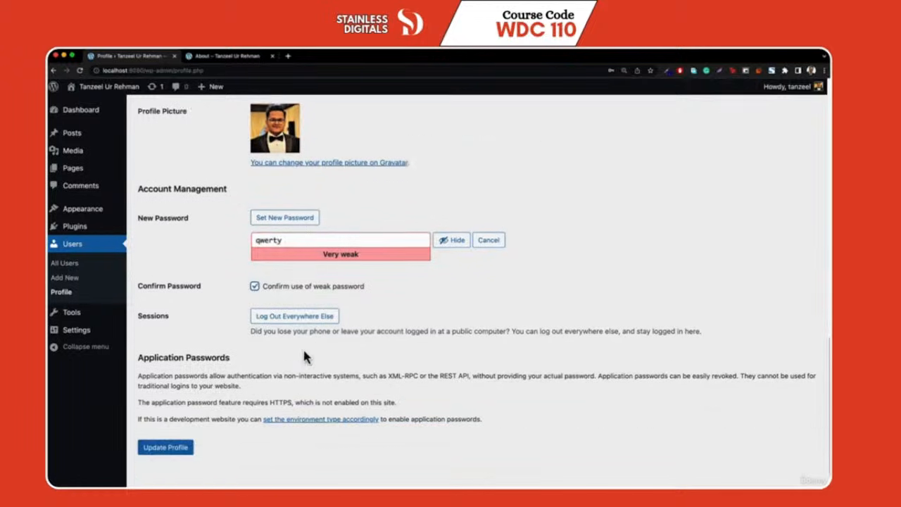
click(162, 437)
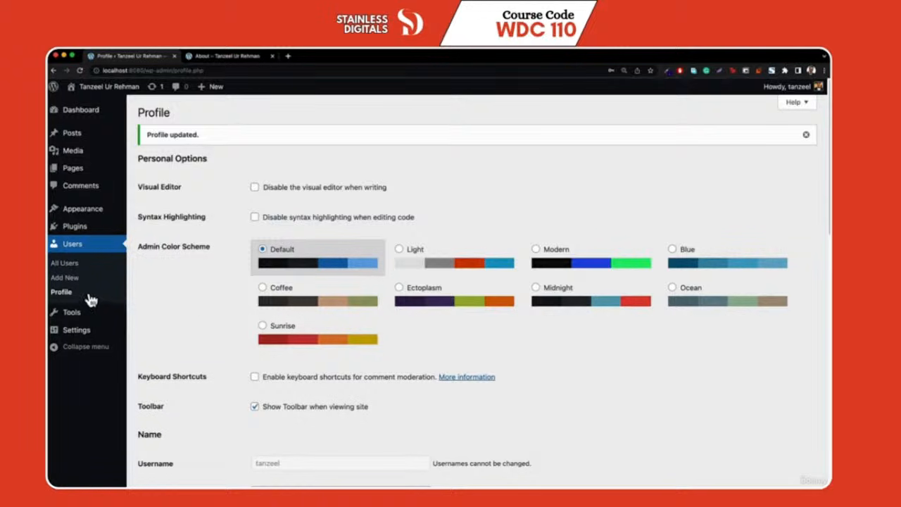
Open Settings > General, showing the localhost:8080 site addresses and UTC+0 timezone
mouse_move(71, 329)
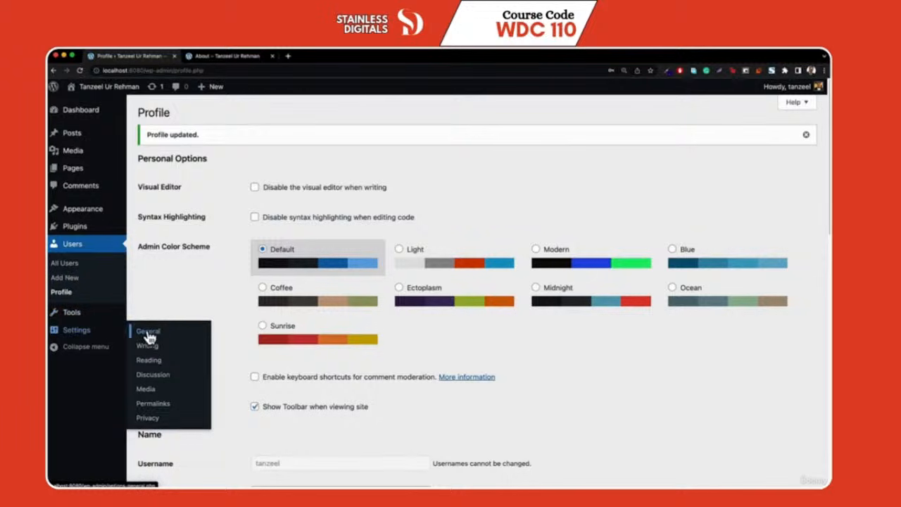
click(149, 331)
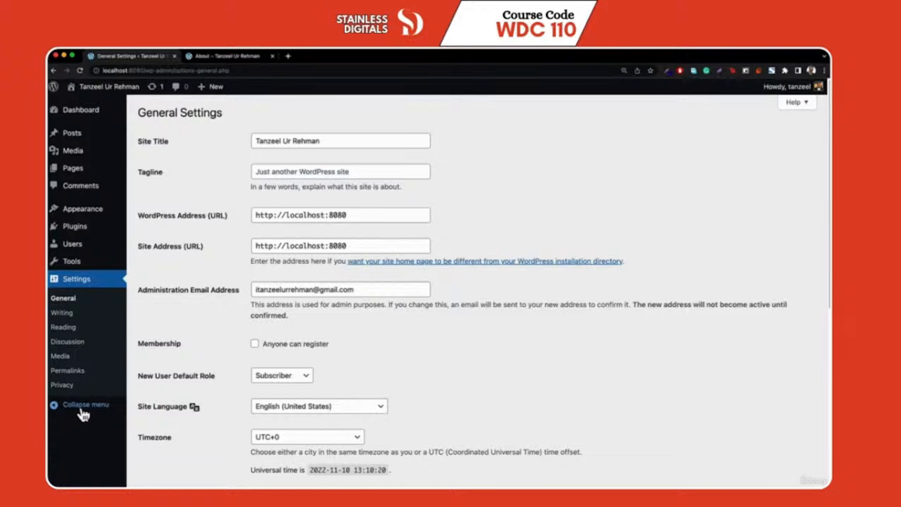
Collapse and re-expand the admin sidebar, then load itanzeel.com in a new tab
click(82, 408)
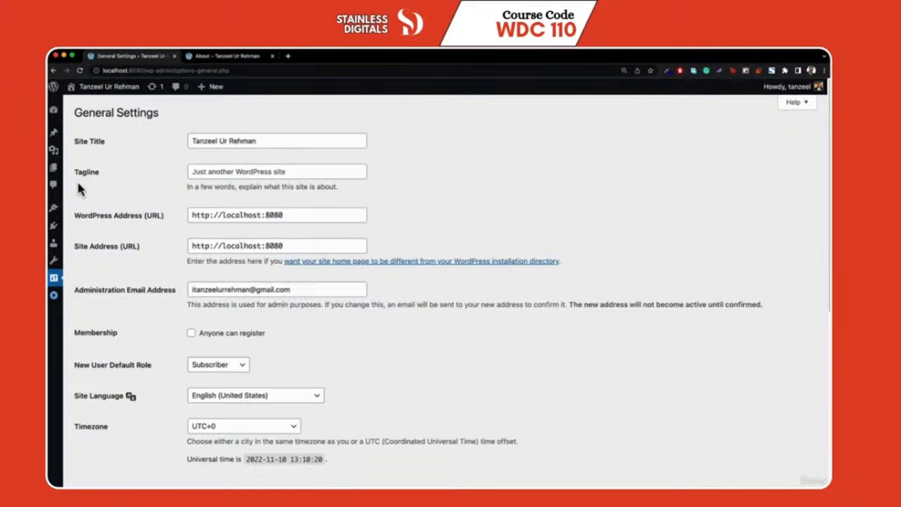
click(53, 296)
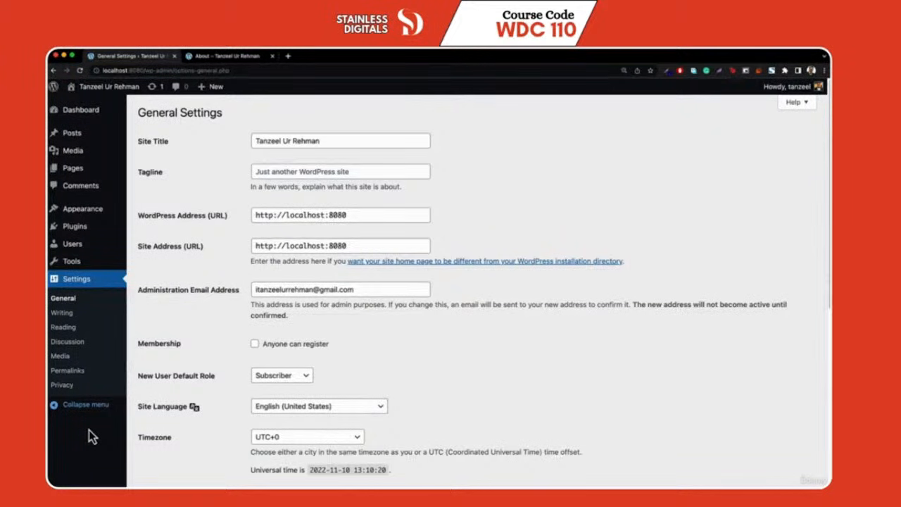
click(288, 58)
text(itanzeel.com)
key(Return)
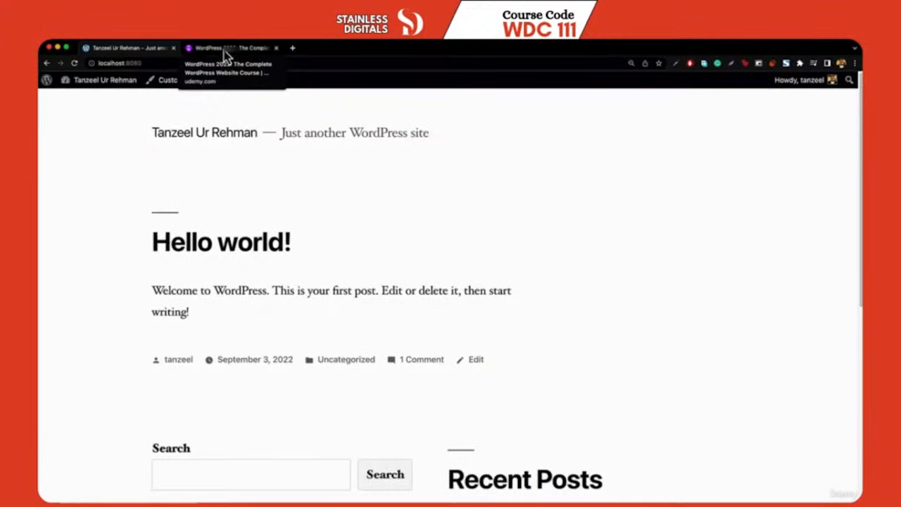
Check the Udemy course's playback speed options, then close the Udemy tab
click(225, 50)
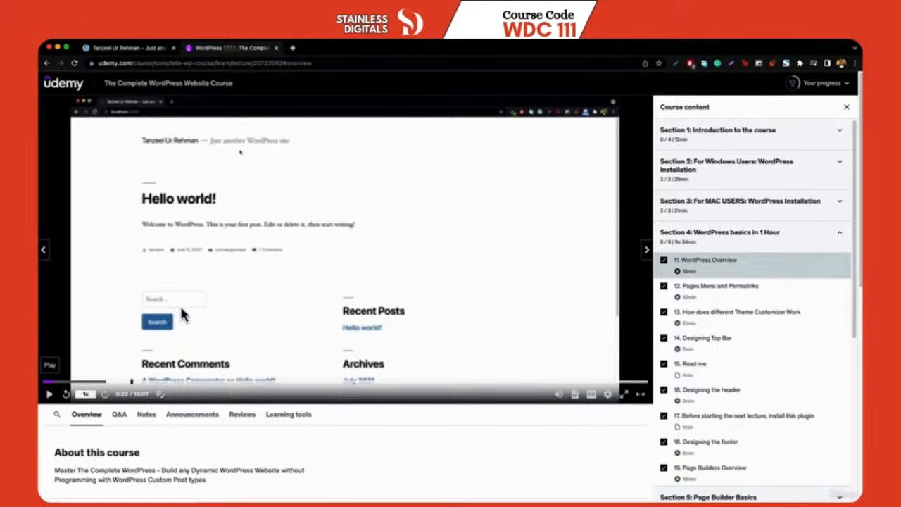
click(84, 395)
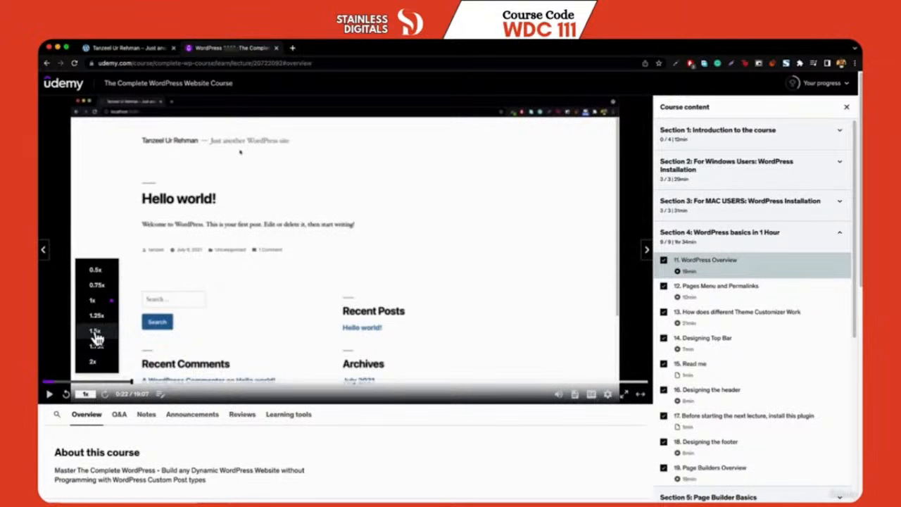
middle_click(248, 50)
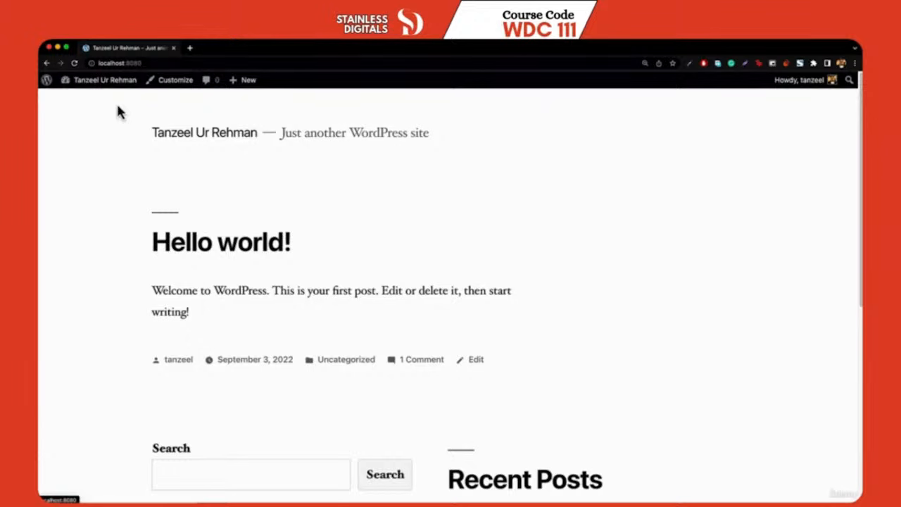
Visit Dashboard and Themes, trash the Sample Page, and start a new blank page
mouse_move(90, 79)
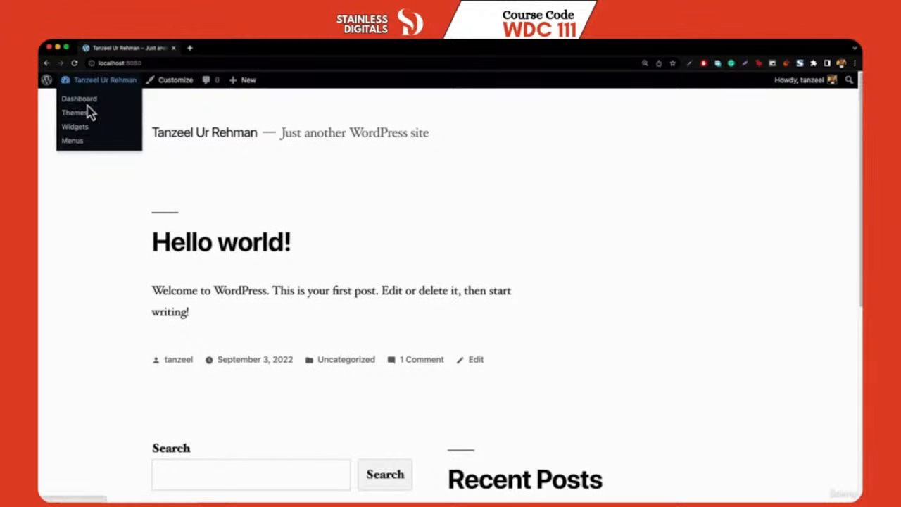
click(79, 100)
mouse_move(80, 248)
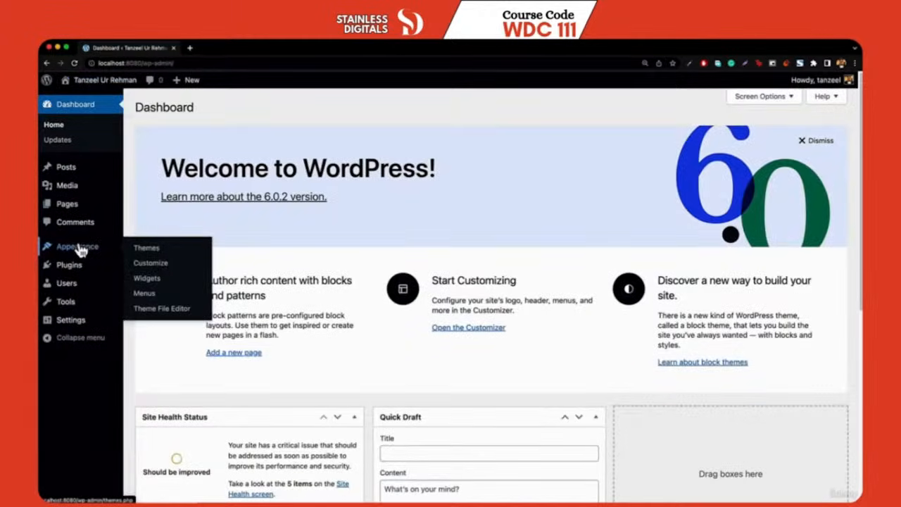
click(80, 248)
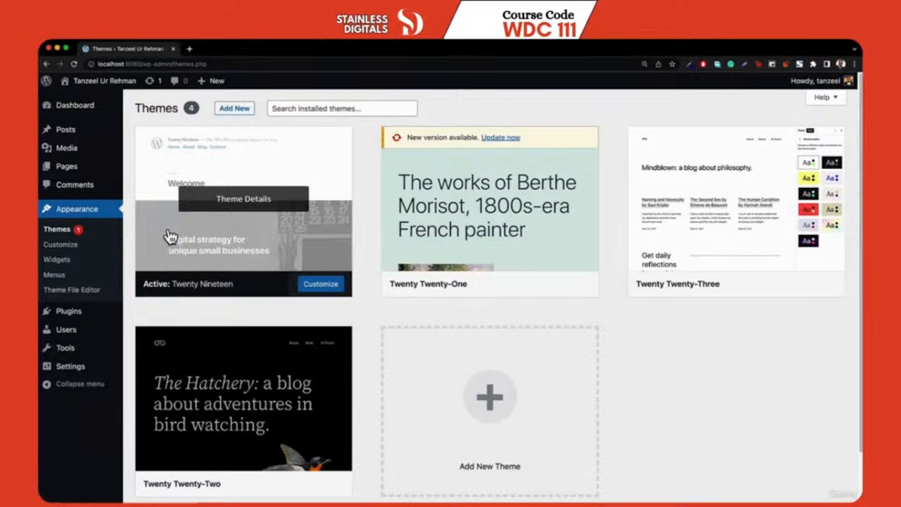
click(79, 174)
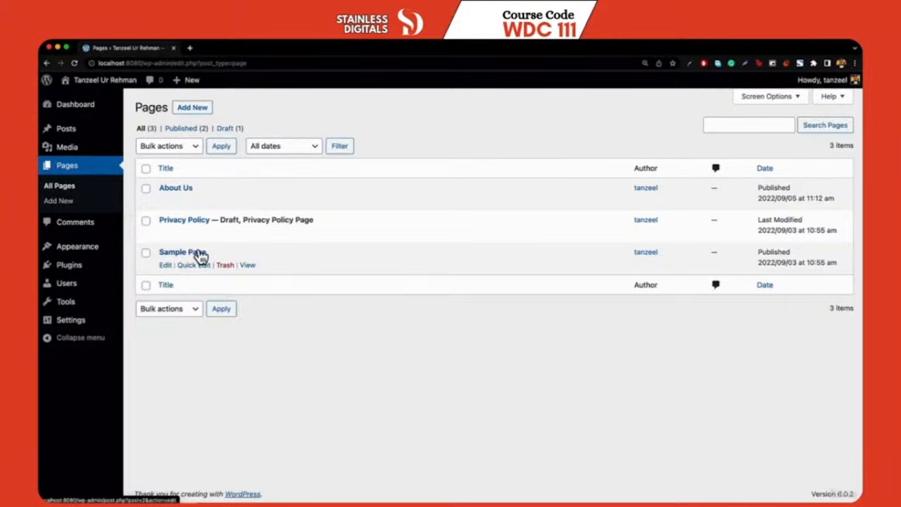
click(222, 265)
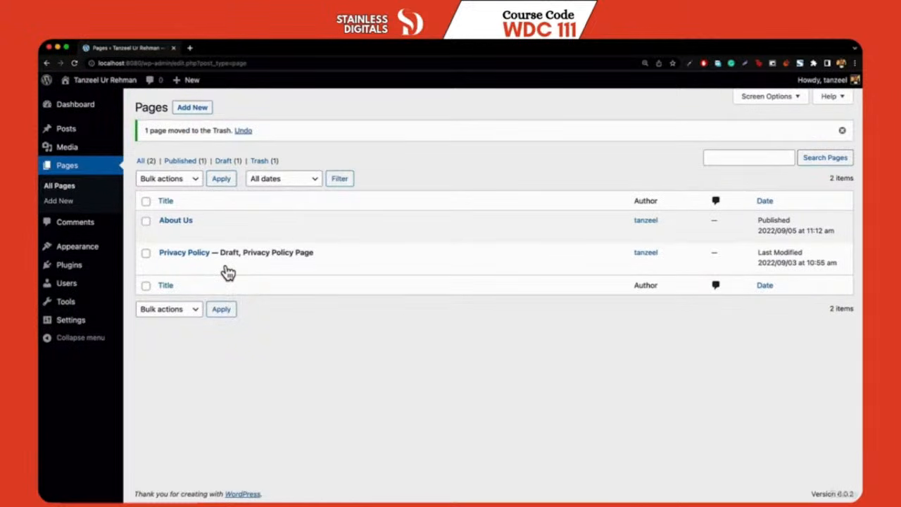
click(193, 112)
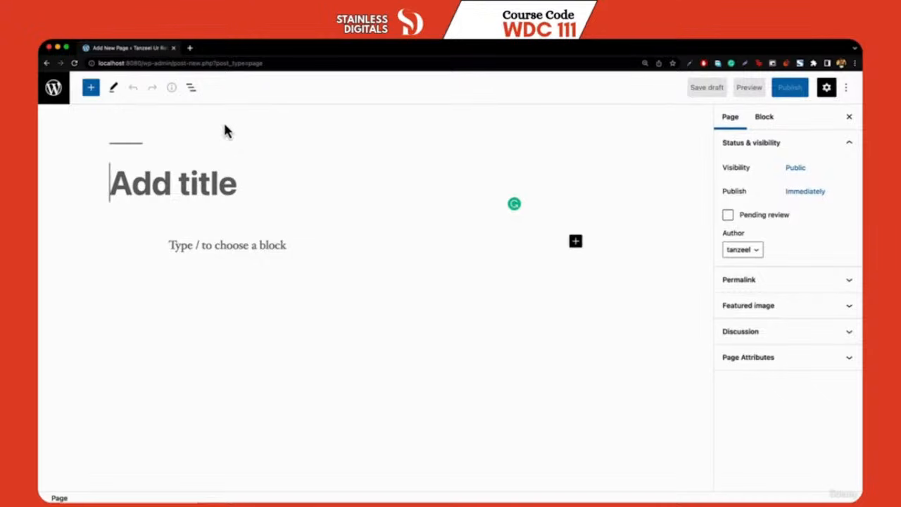
Turn off fullscreen mode in the editor's options menu
click(848, 90)
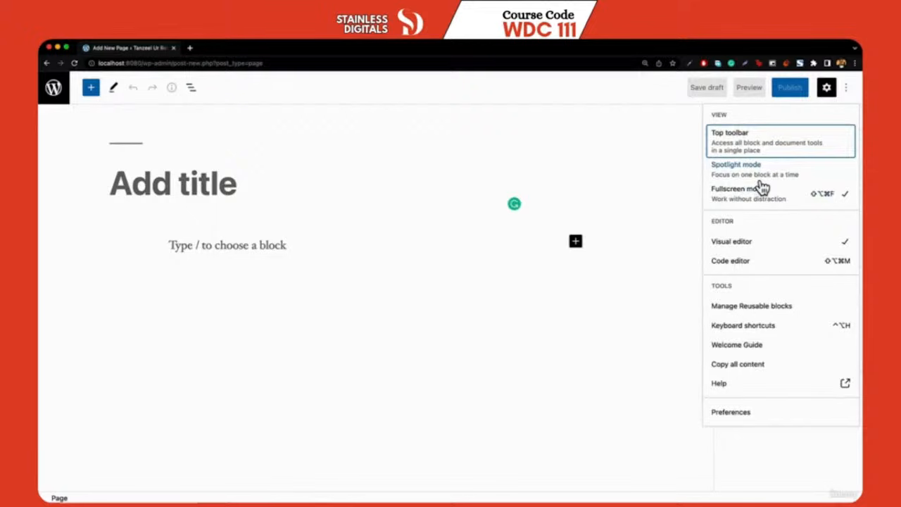
click(752, 200)
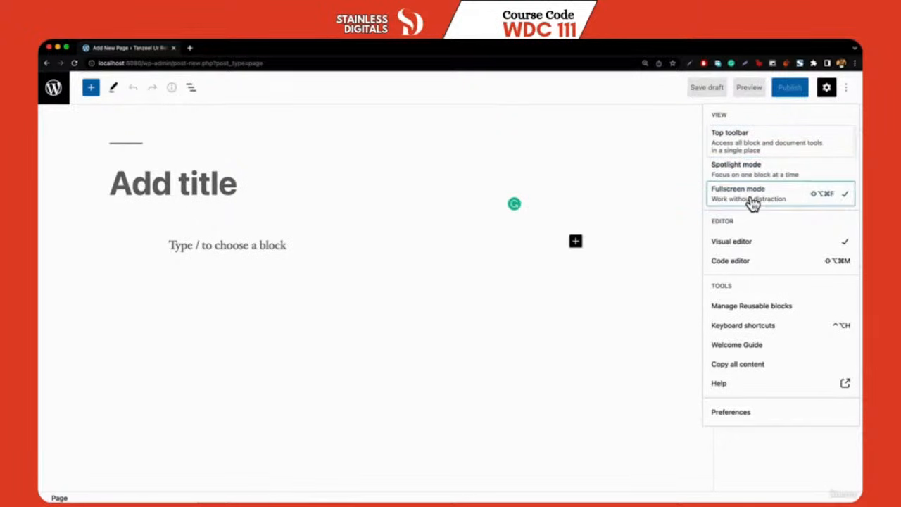
click(752, 200)
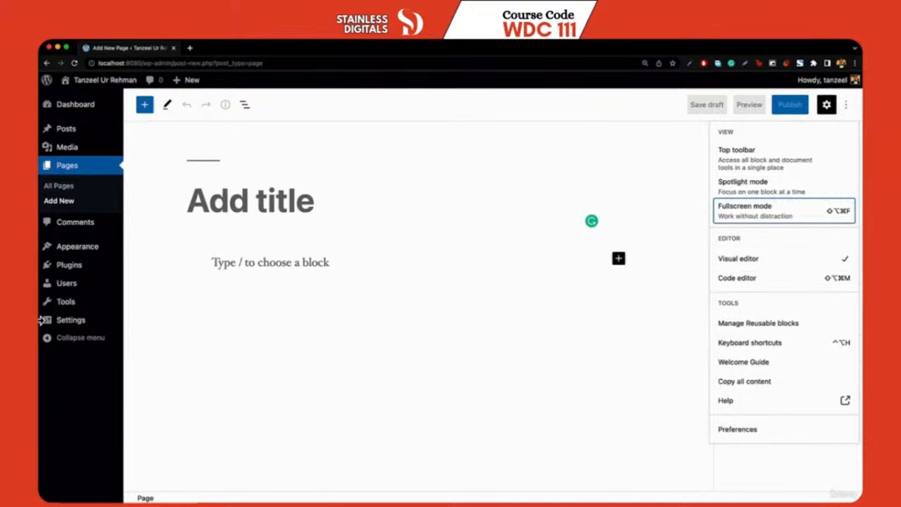
click(849, 109)
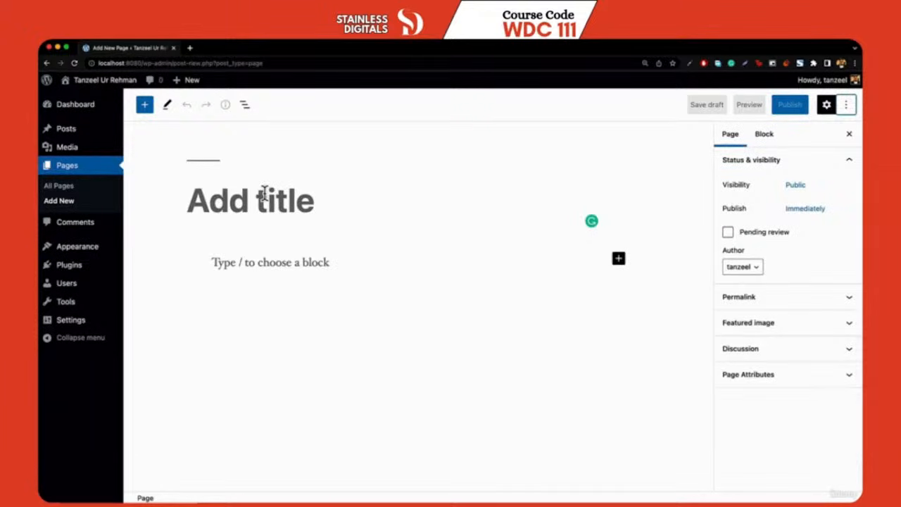
Title the new page 'Home' and open a blank browser tab beside it
click(267, 196)
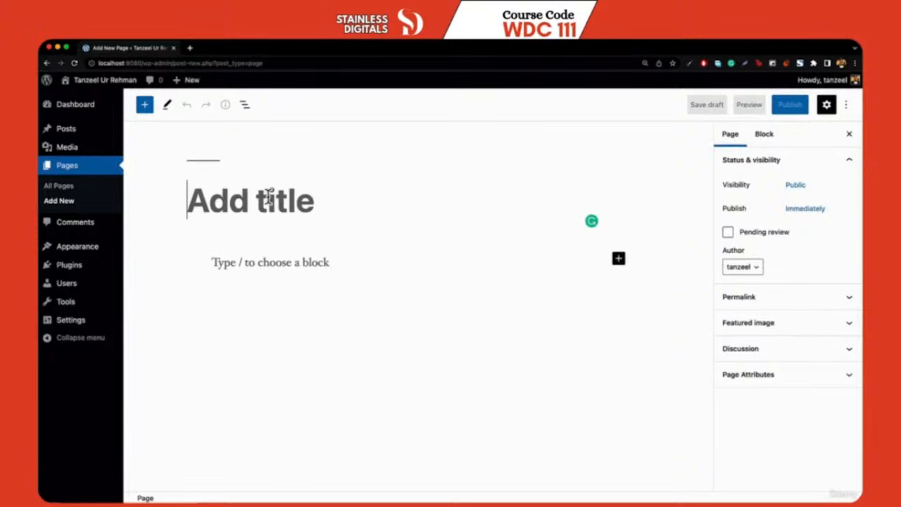
text(Home)
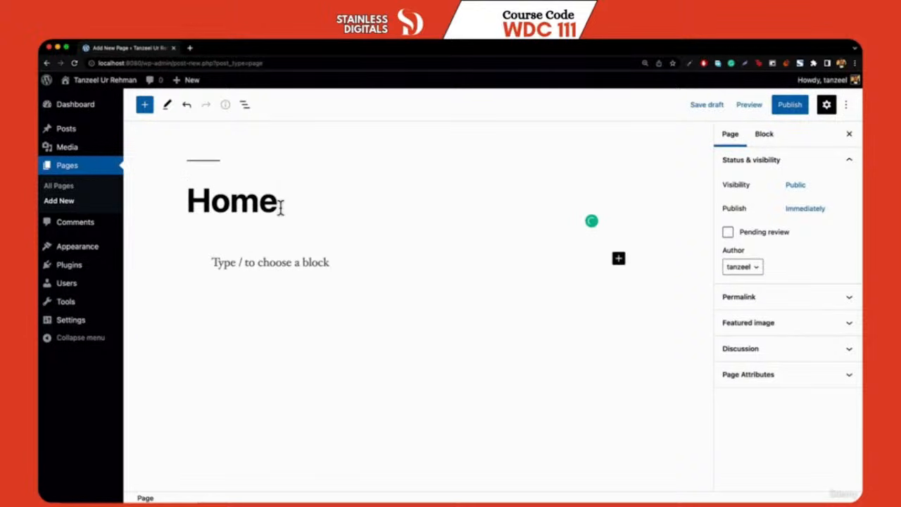
click(189, 51)
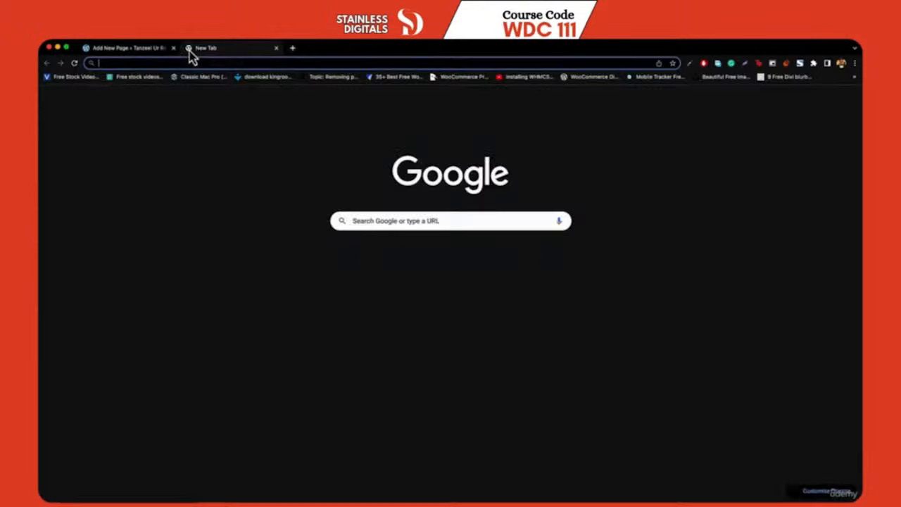
Generate five Lorem Ipsum paragraphs on lipsum.com, select the first two, and return to the editor
text(lipsum.com)
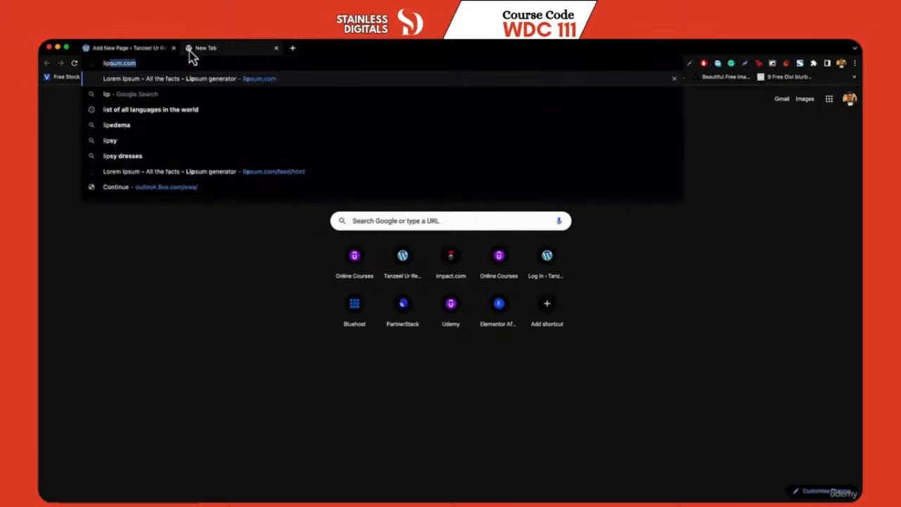
key(Return)
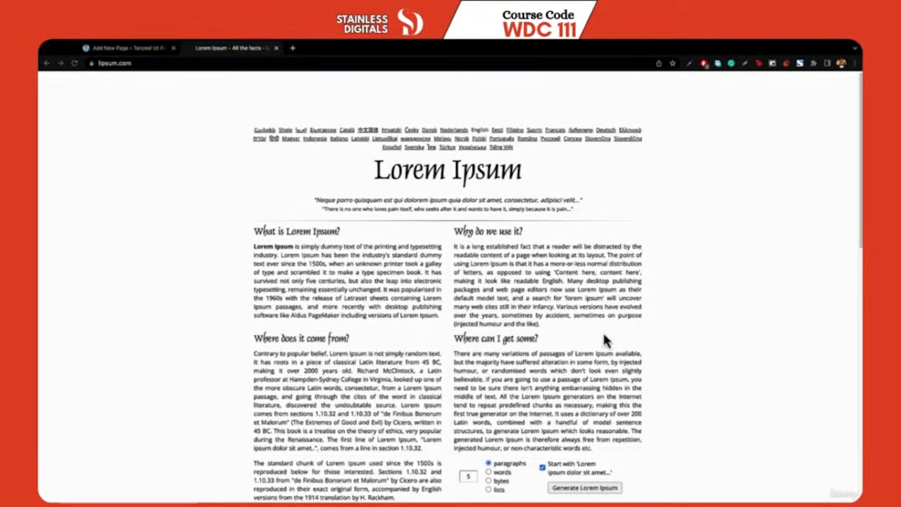
click(595, 491)
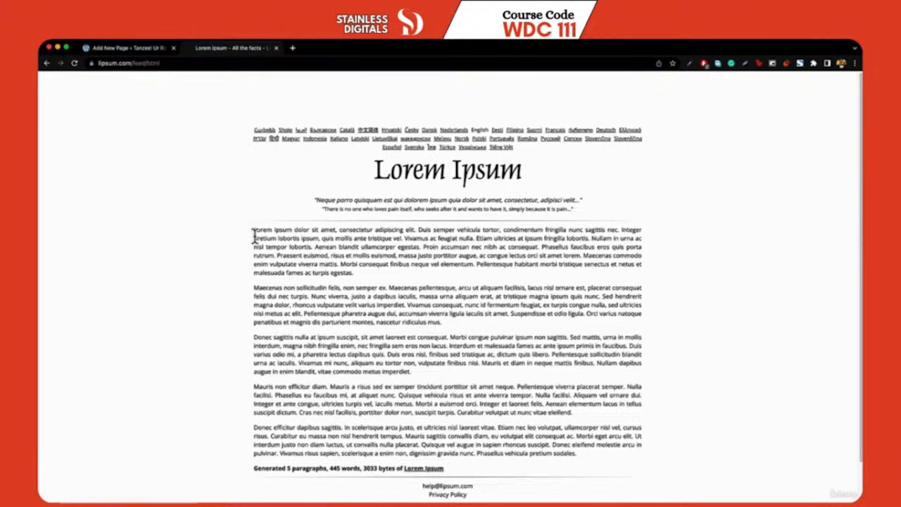
drag(254, 235, 483, 330)
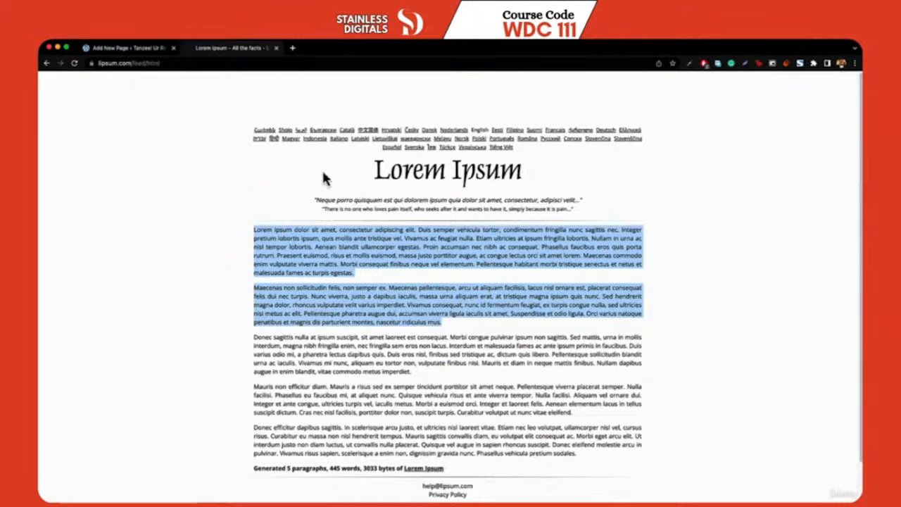
click(140, 49)
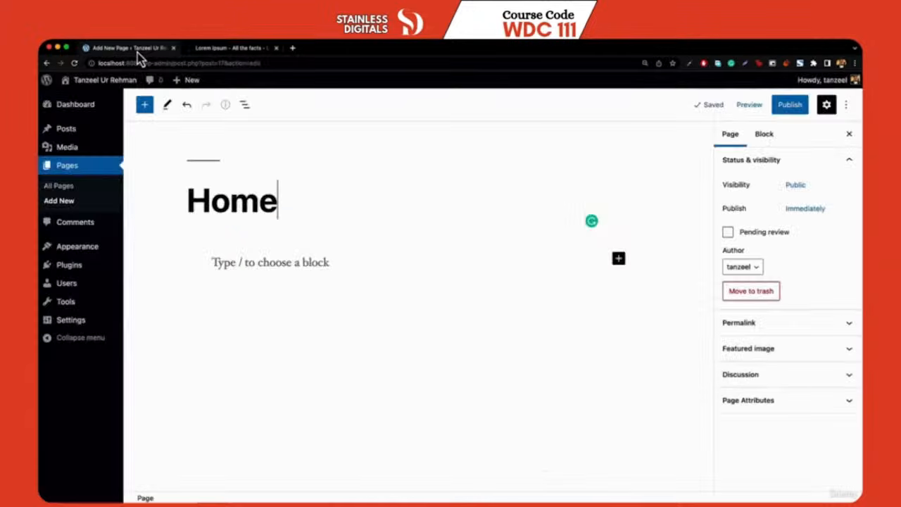
Paste the two copied Lorem Ipsum paragraphs into the Home page body
click(291, 263)
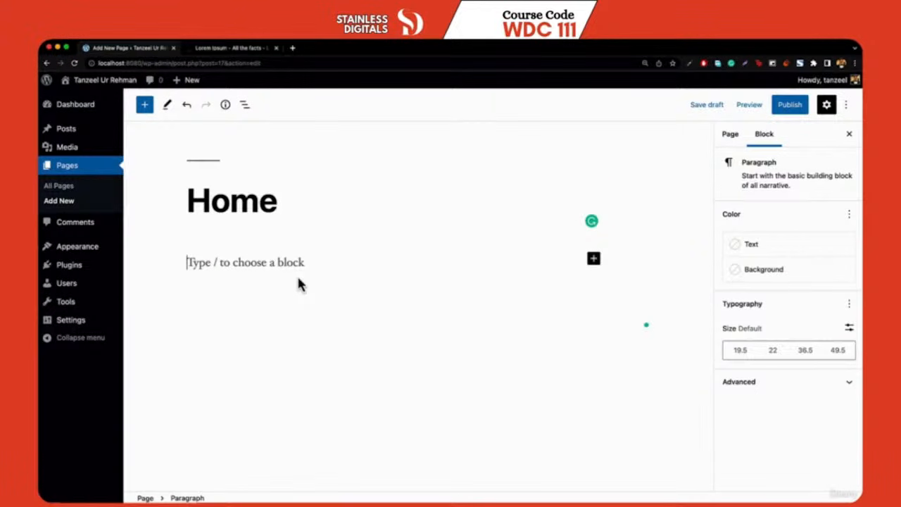
key(ctrl+v)
scroll(342, 261, up, 5)
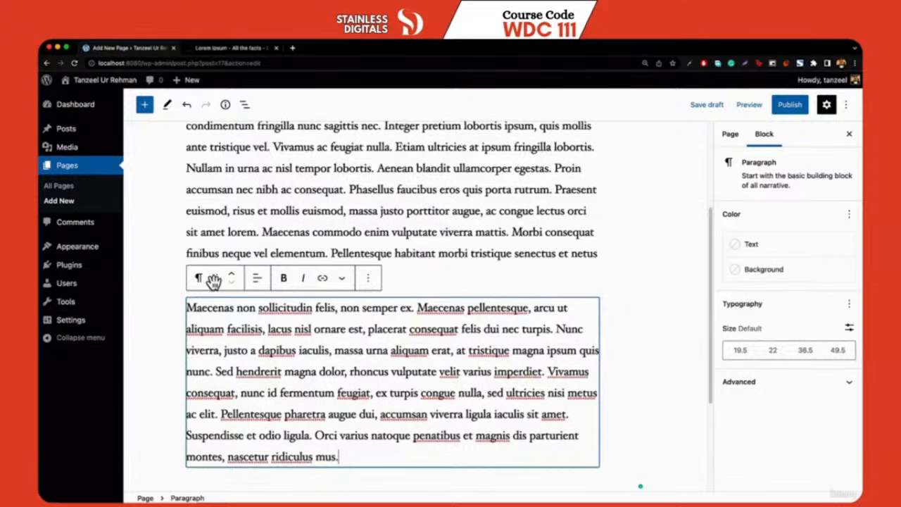
scroll(213, 280, up, 3)
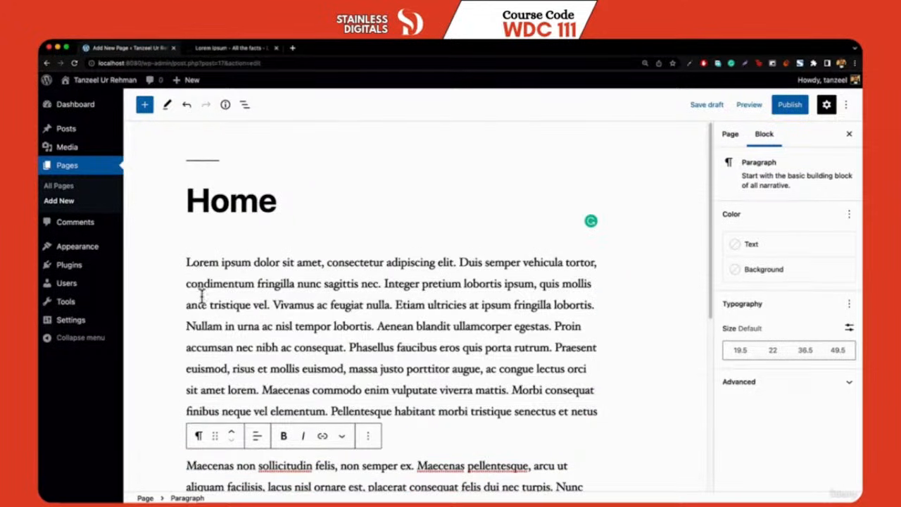
scroll(200, 422, down, 3)
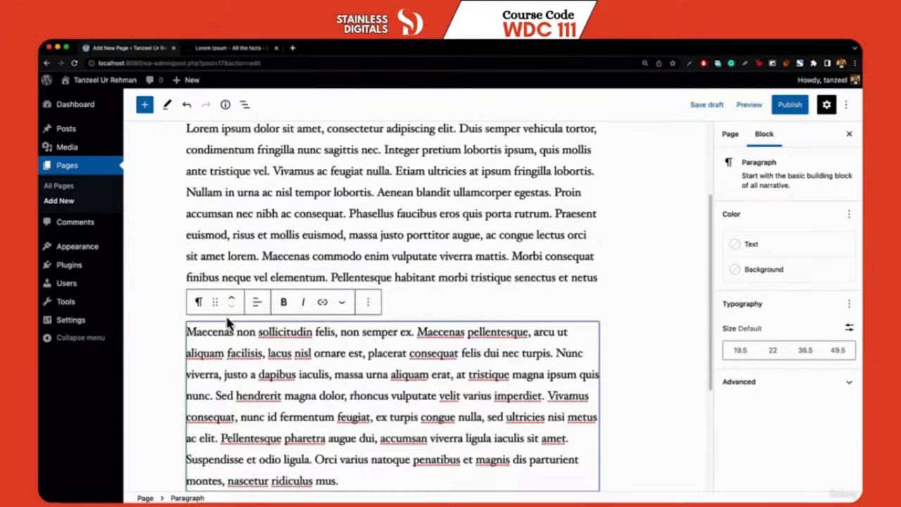
scroll(199, 310, down, 1)
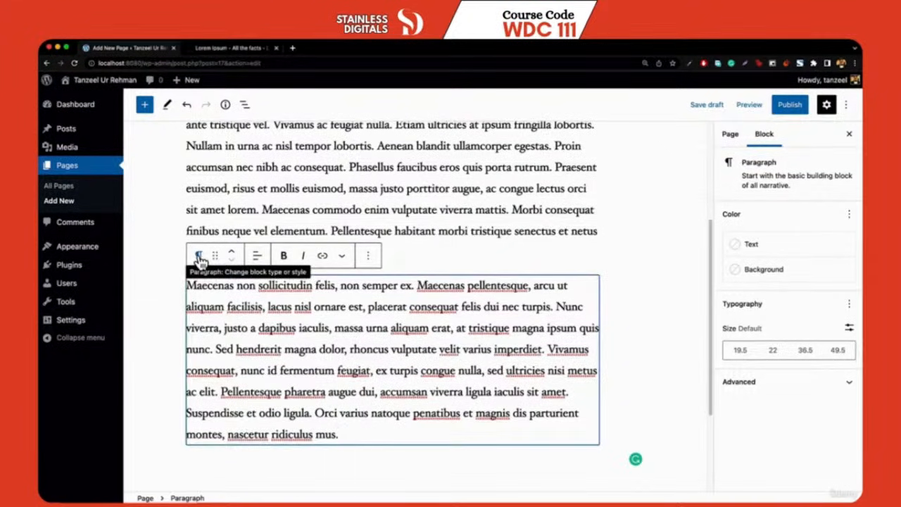
Convert the second paragraph into a Quote block with the author's name as citation
click(199, 259)
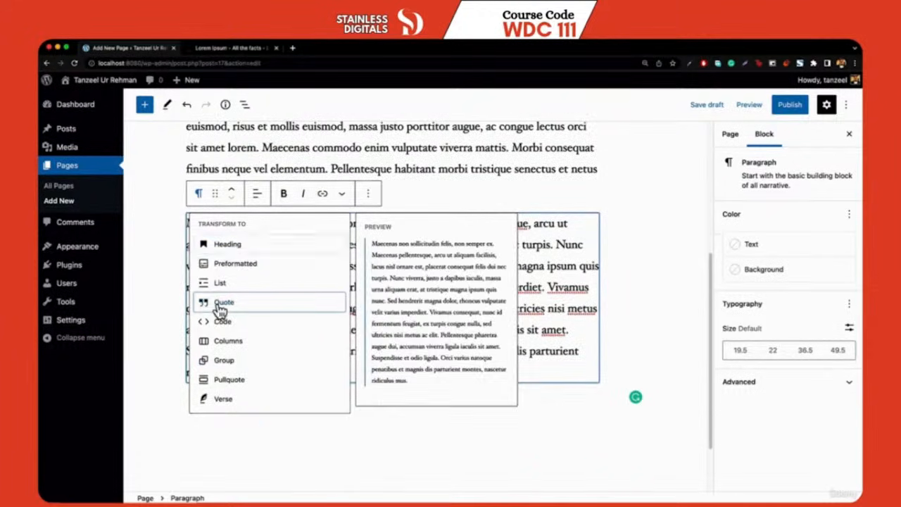
click(221, 306)
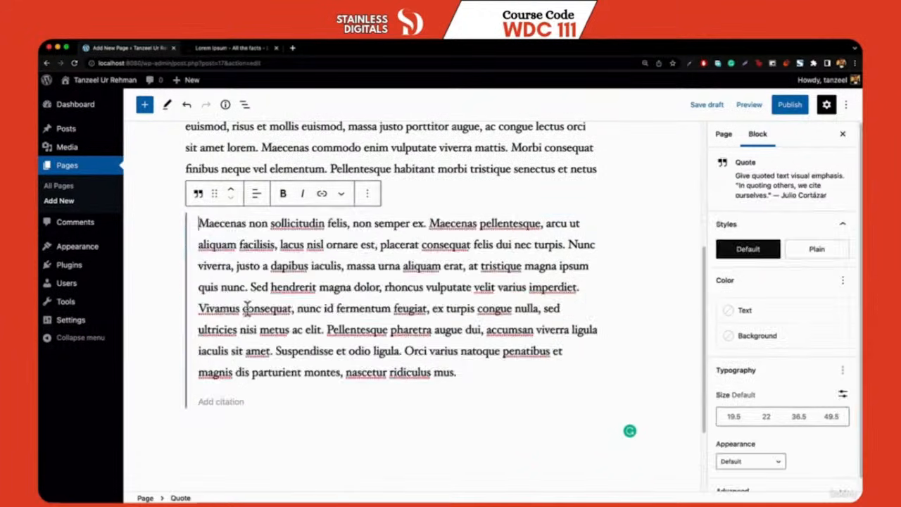
click(243, 402)
text(Jo)
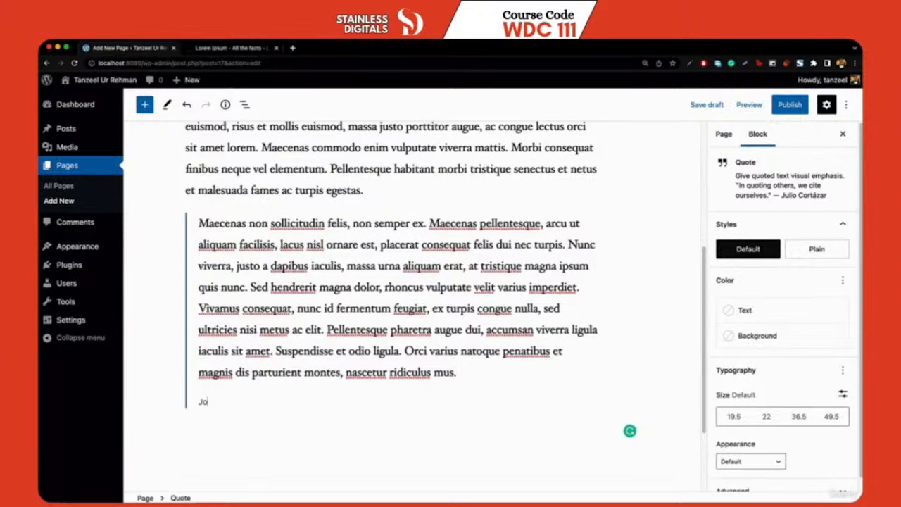
text(hn Doe)
key(Return)
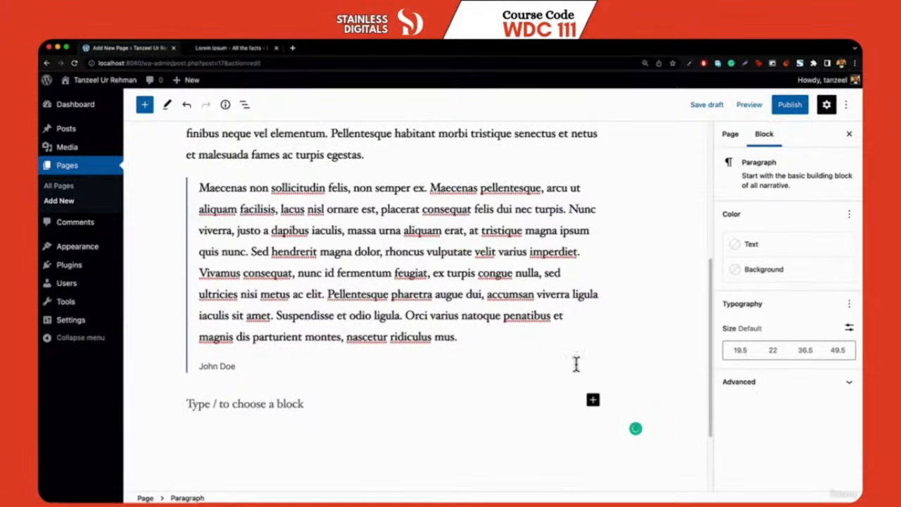
Insert the laptop photo from the Media Library as an image block below the quote
click(591, 400)
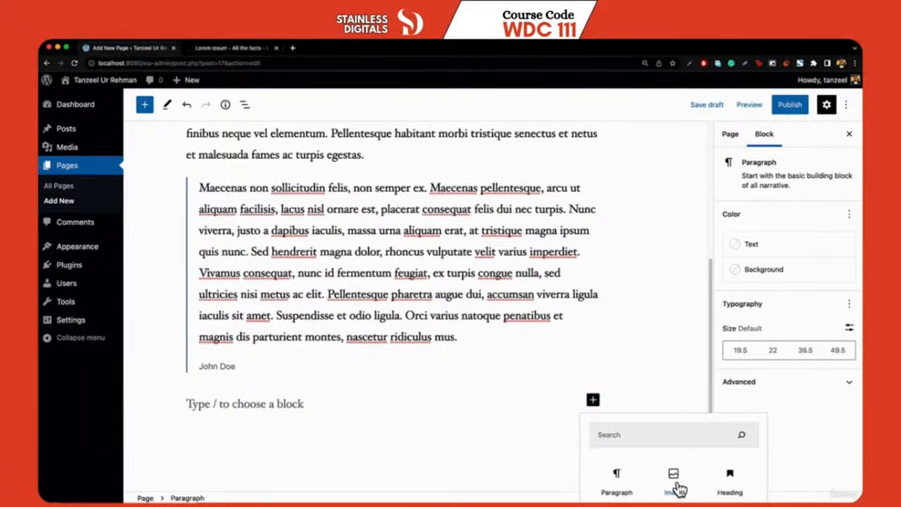
click(673, 479)
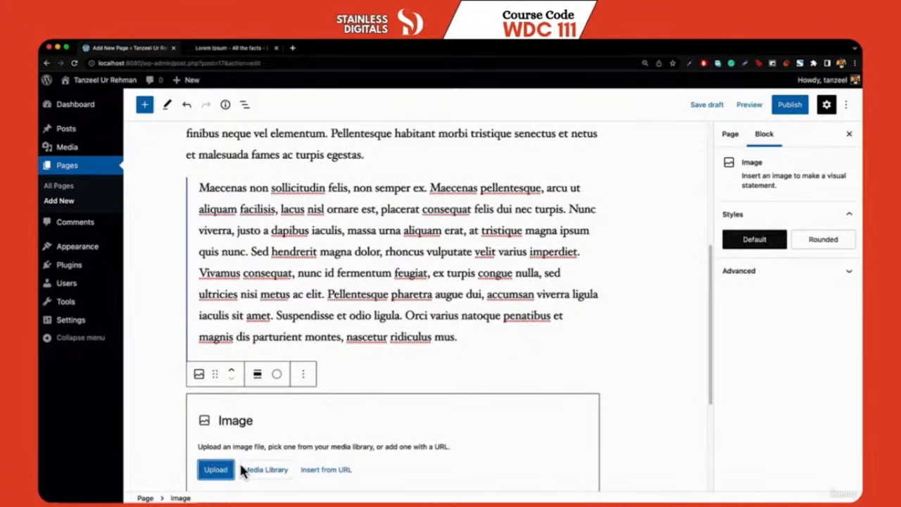
click(242, 469)
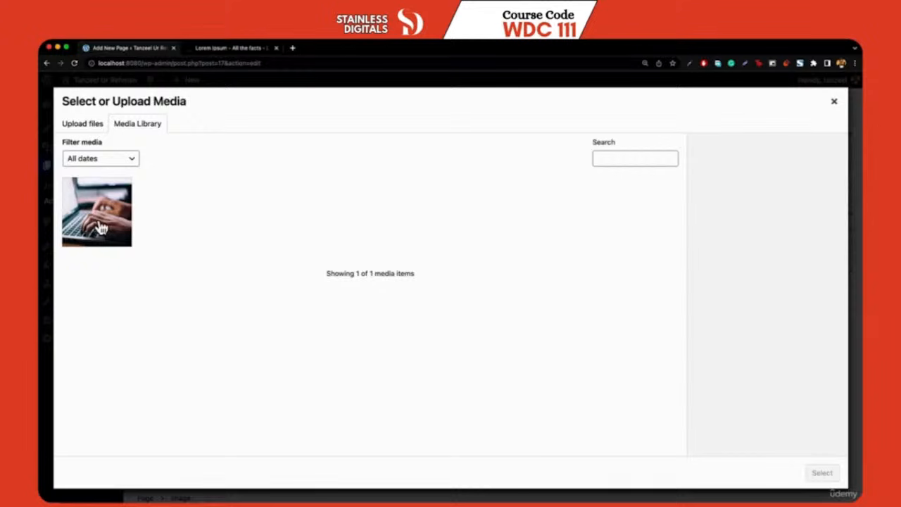
click(101, 227)
click(822, 472)
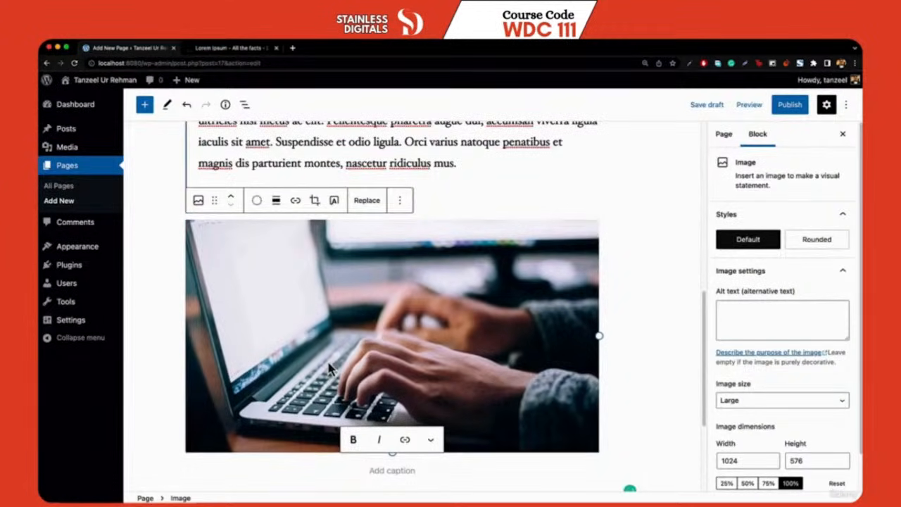
Transform the image into a Cover with white 'Welcome to my Website' overlay text
click(199, 202)
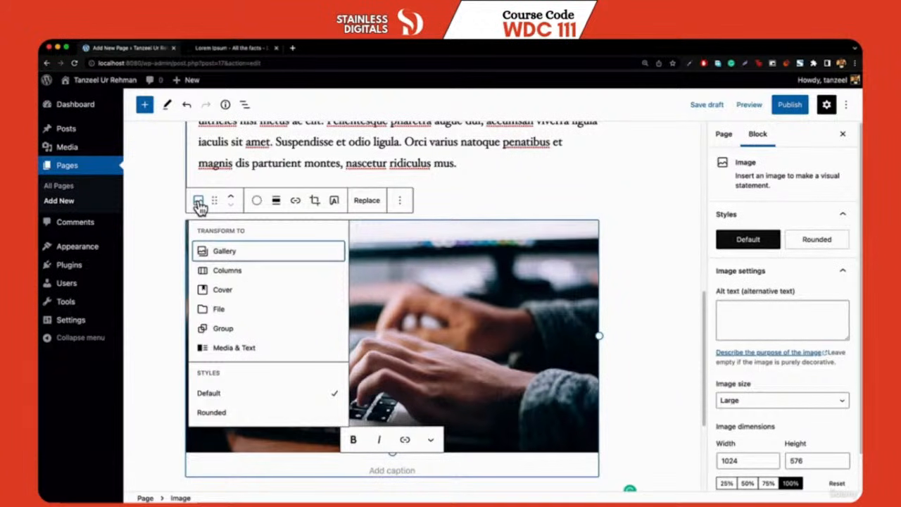
mouse_move(221, 291)
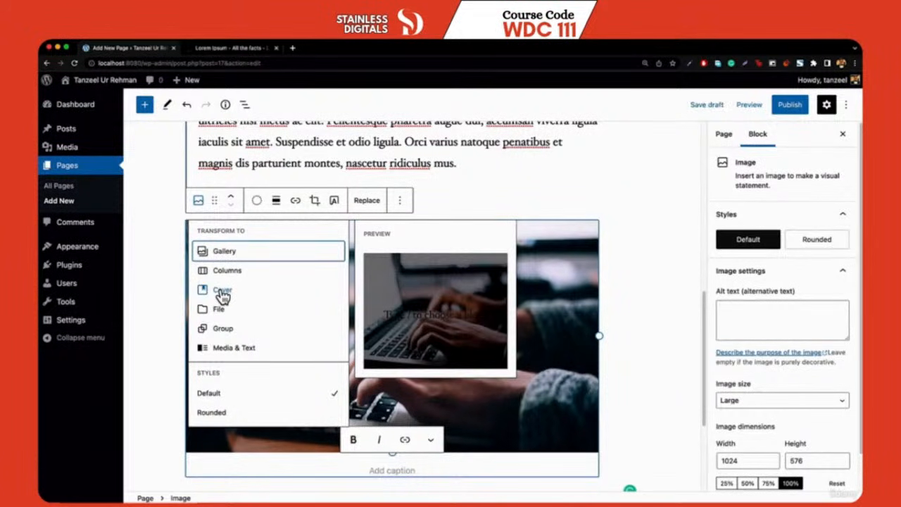
click(223, 291)
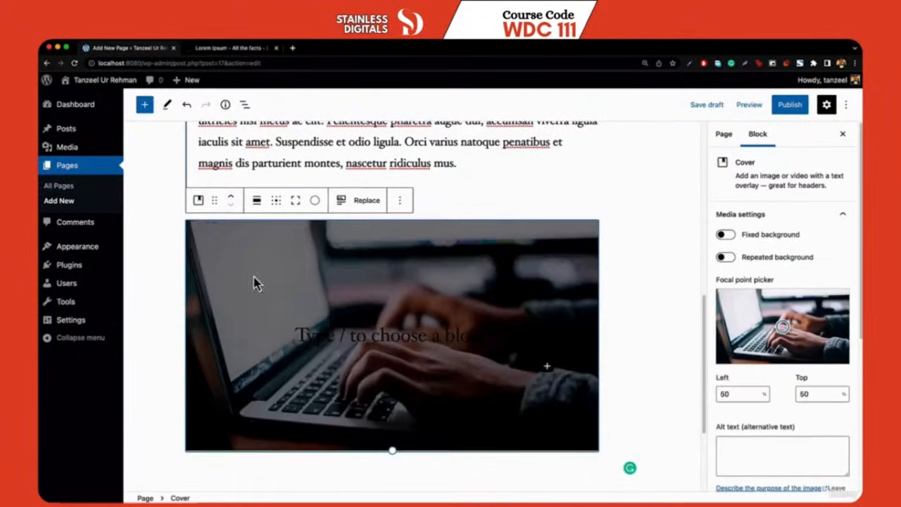
click(363, 338)
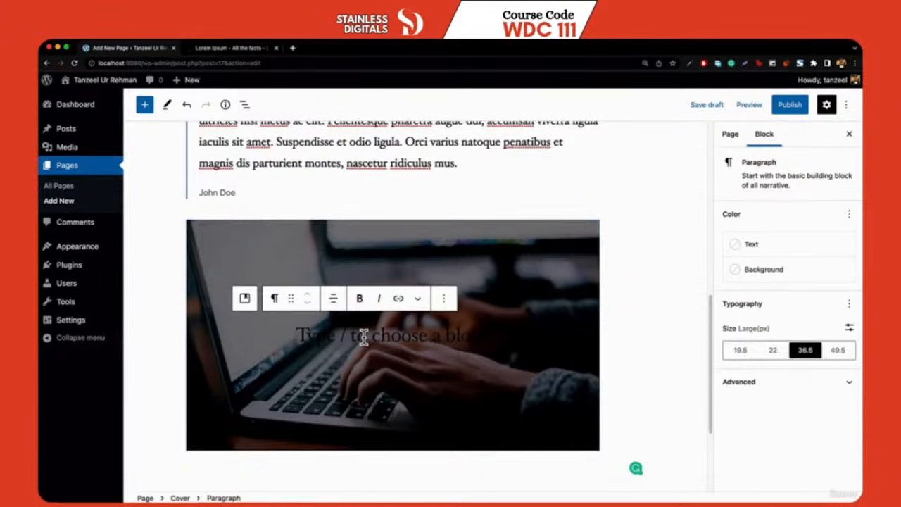
text(Welco)
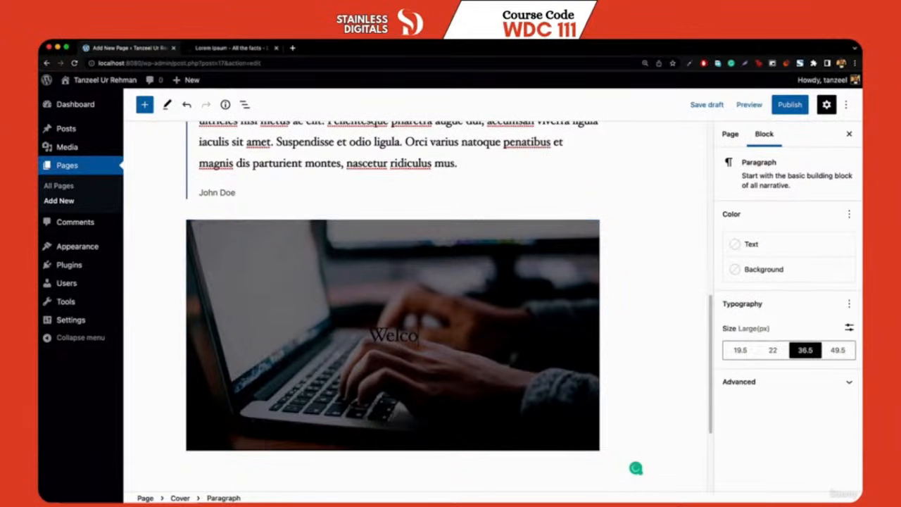
text(me)
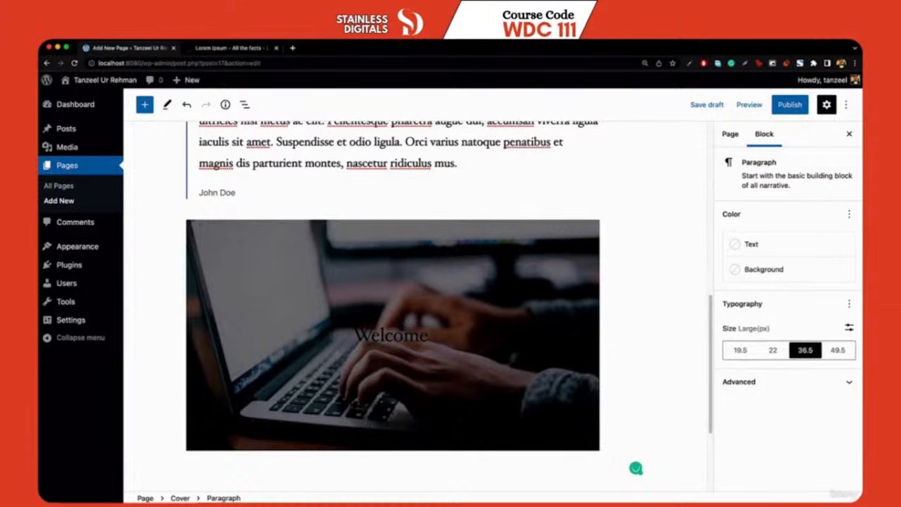
text( to my Web)
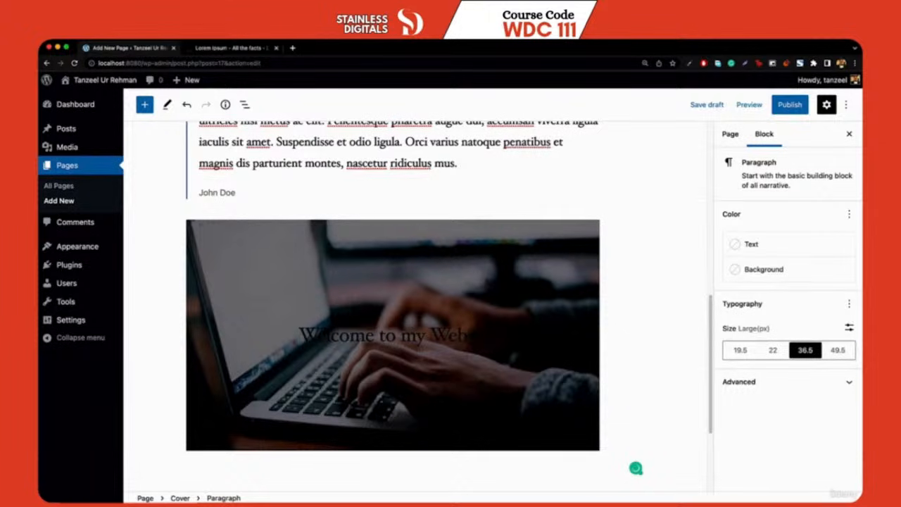
text(s)
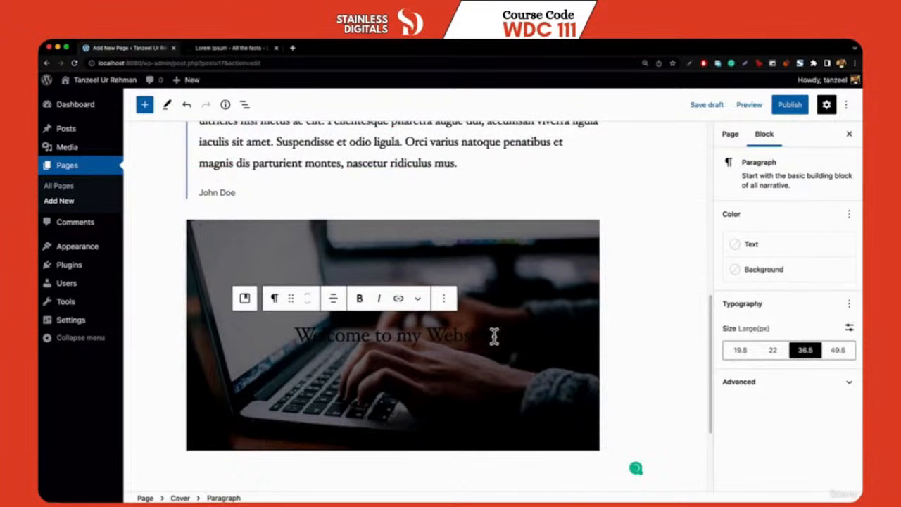
click(751, 244)
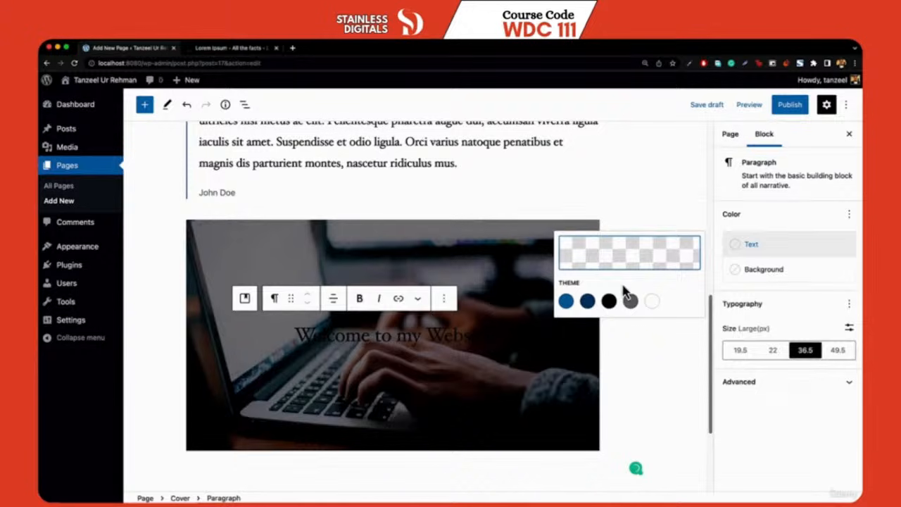
click(652, 300)
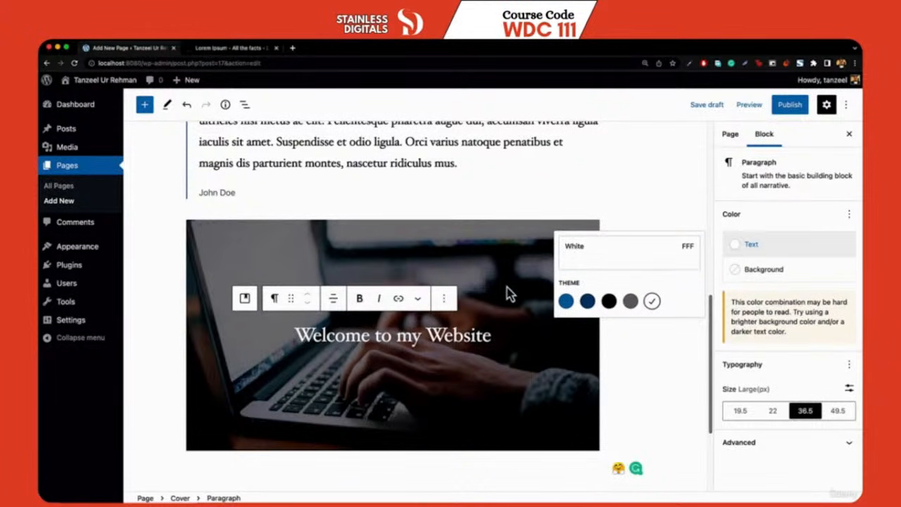
scroll(510, 294, up, 10)
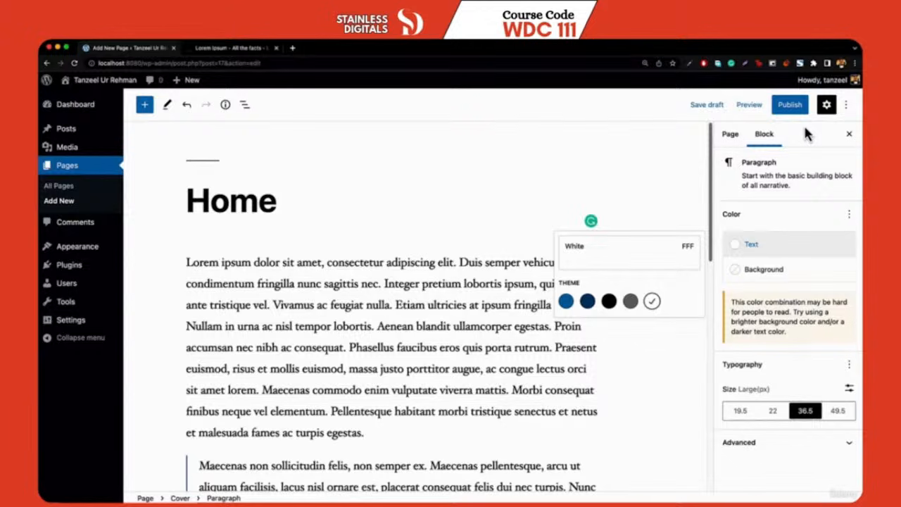
click(790, 104)
click(754, 107)
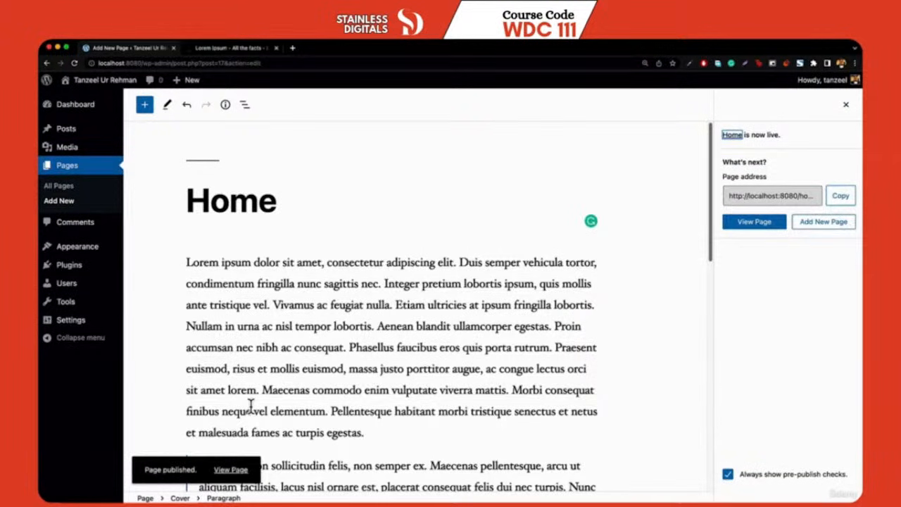
click(231, 469)
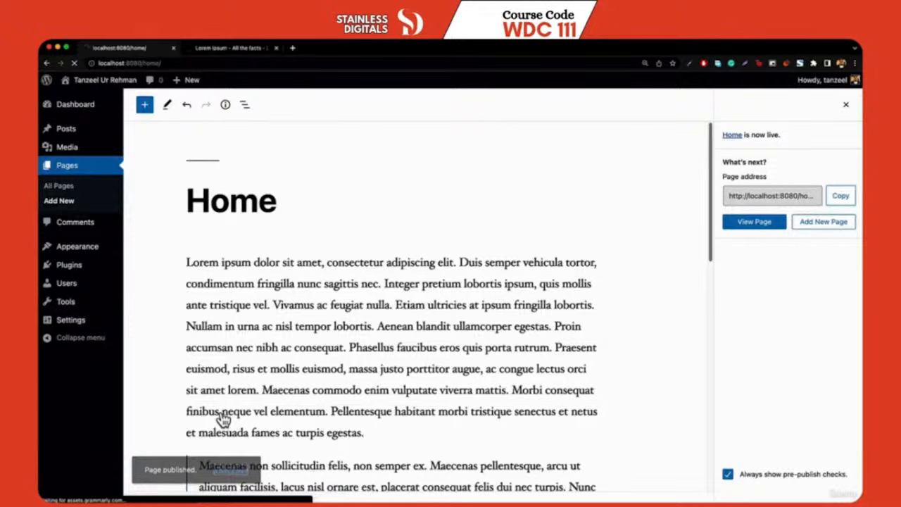
scroll(253, 239, down, 10)
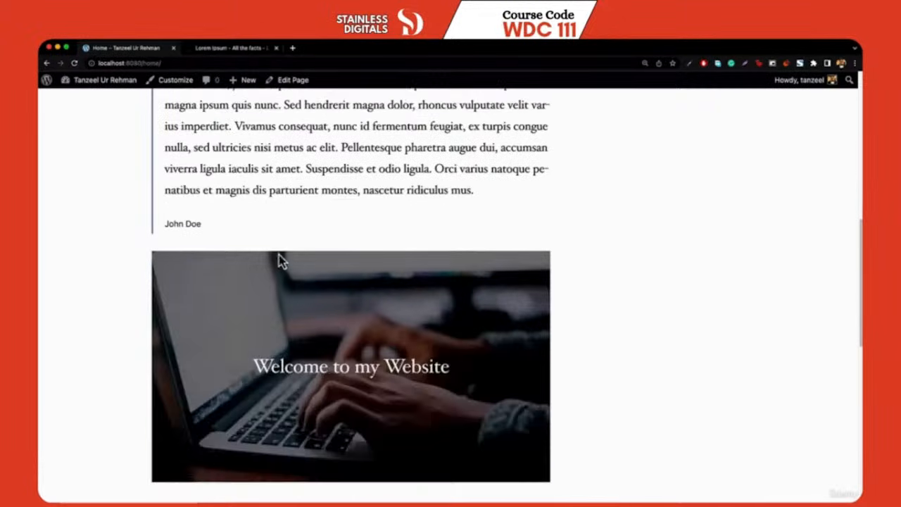
scroll(310, 310, down, 3)
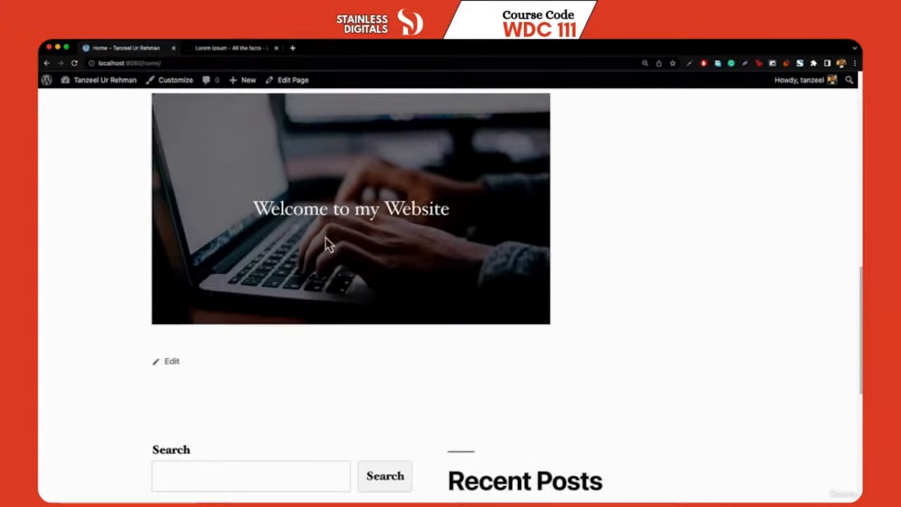
scroll(324, 243, up, 15)
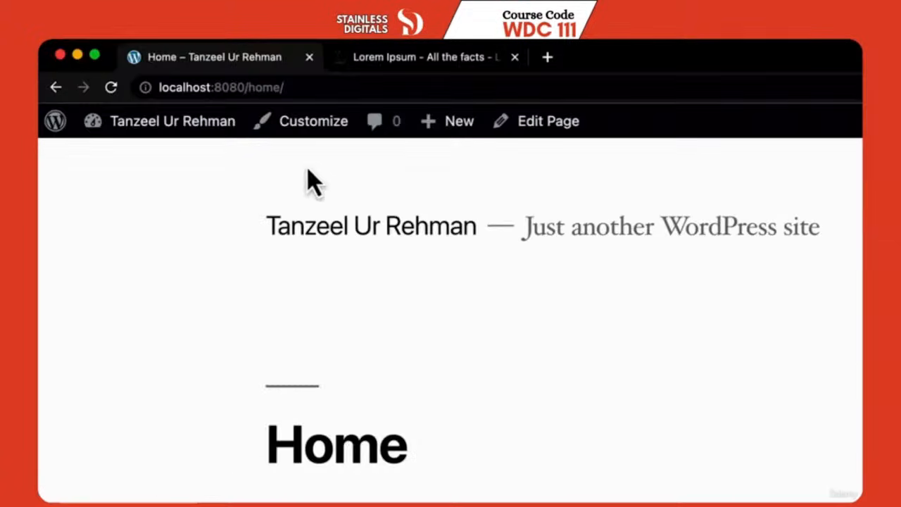
Check the site's front page, then go to Settings > Reading in the dashboard
click(383, 236)
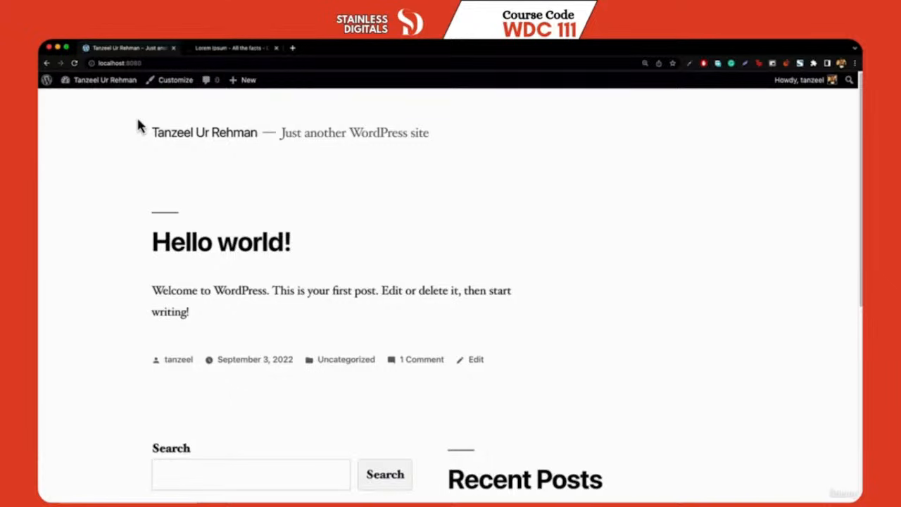
mouse_move(92, 81)
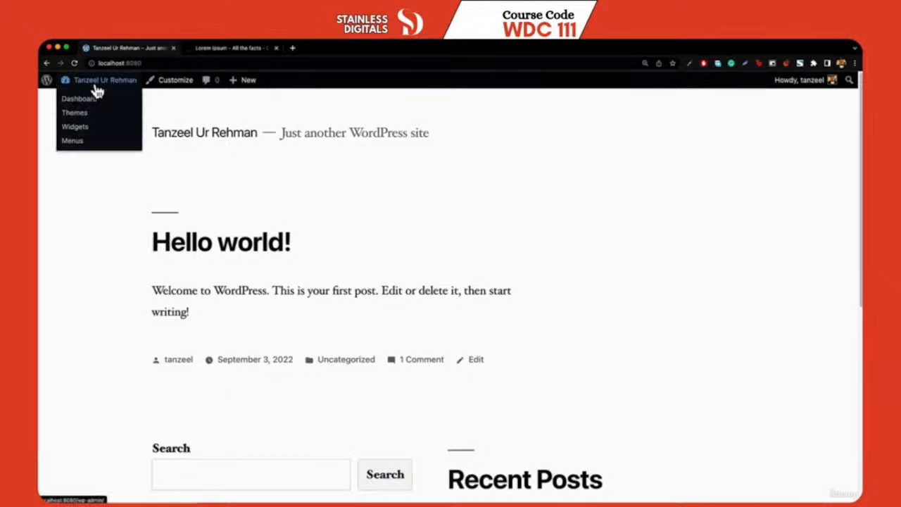
click(83, 103)
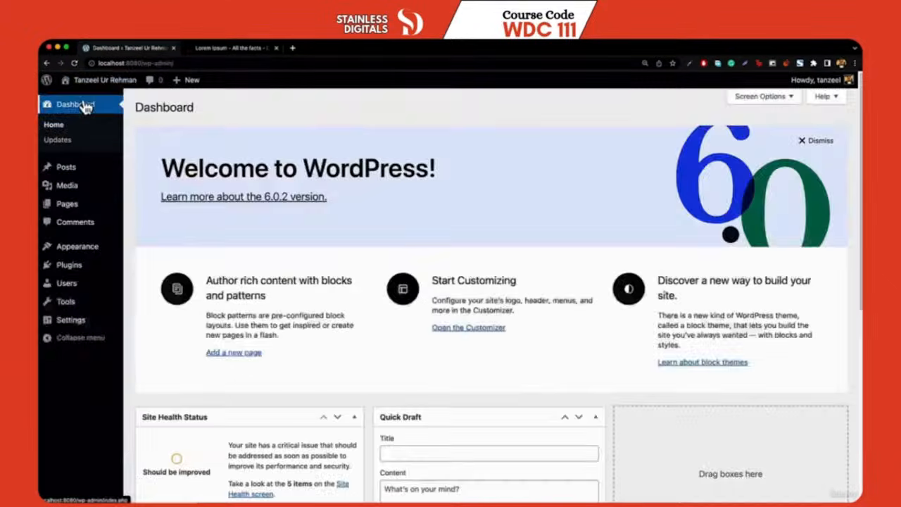
mouse_move(76, 322)
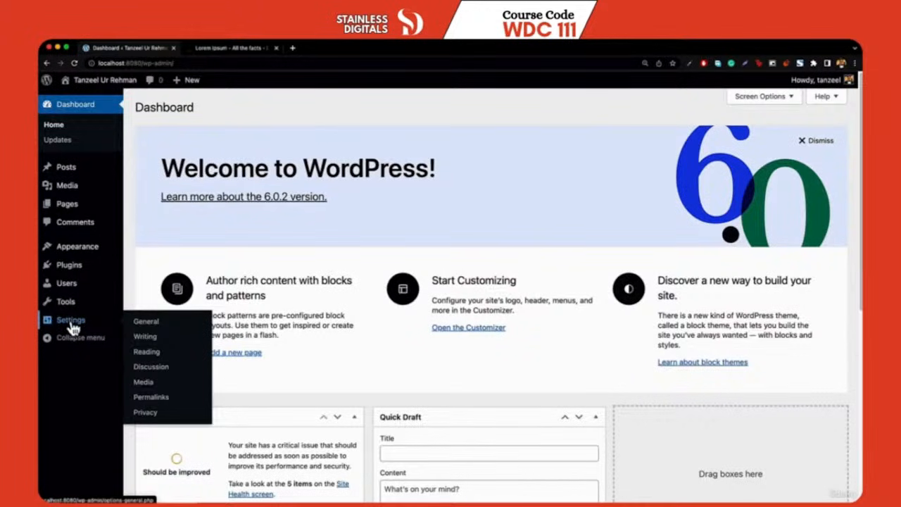
click(157, 352)
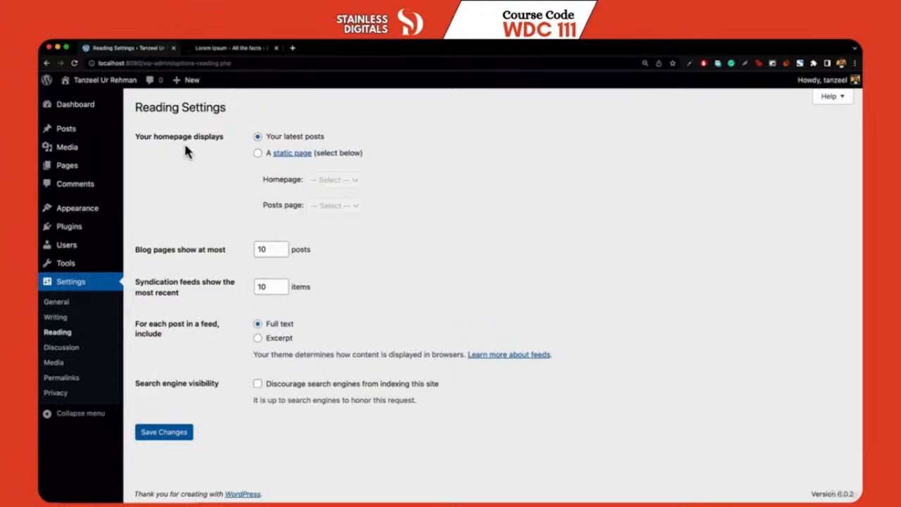
Set the homepage to display the static page Home and save the changes
click(257, 153)
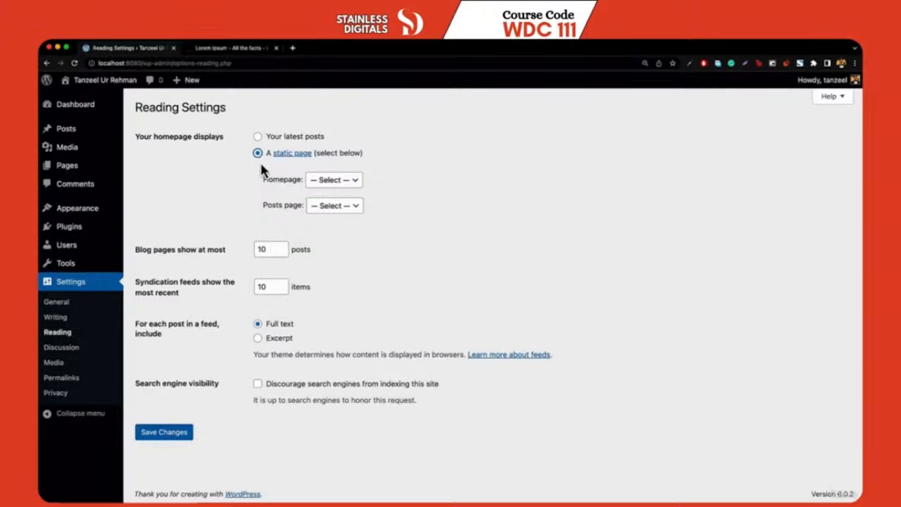
click(333, 182)
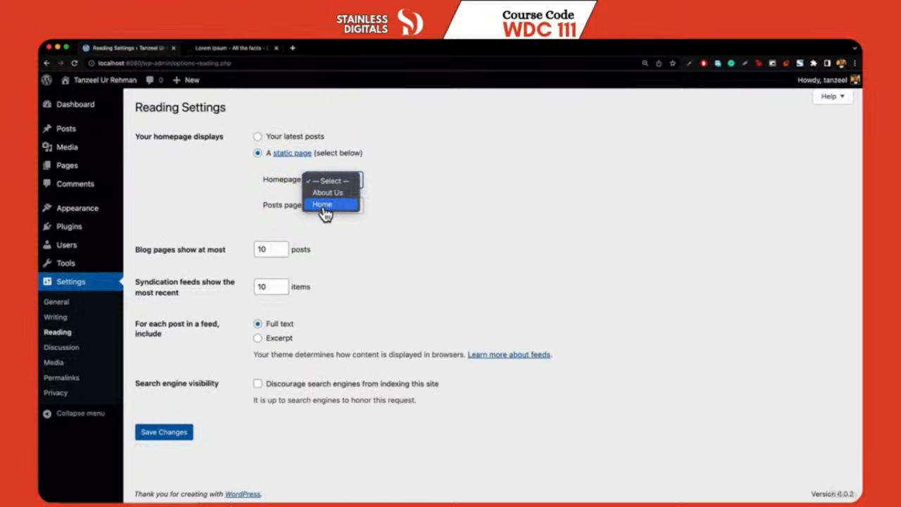
click(324, 205)
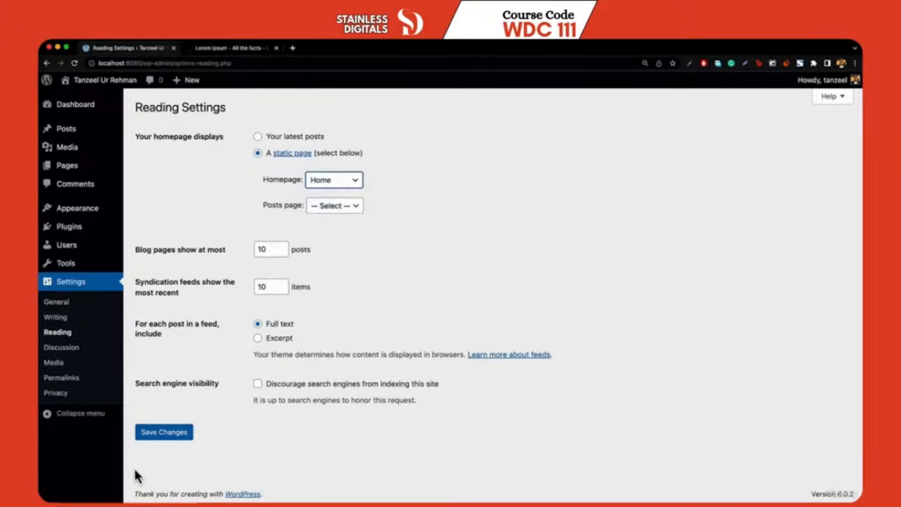
click(169, 437)
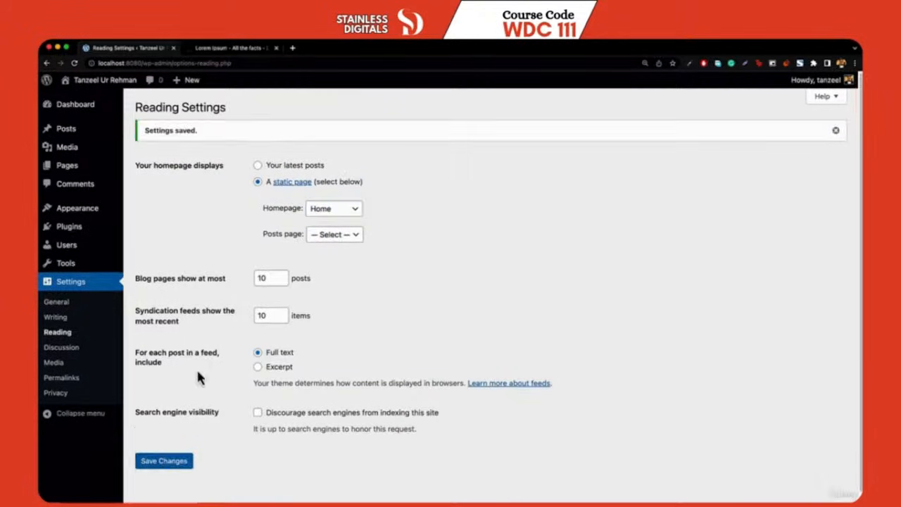
Visit the site to confirm the front page now shows the Home page content
mouse_move(95, 83)
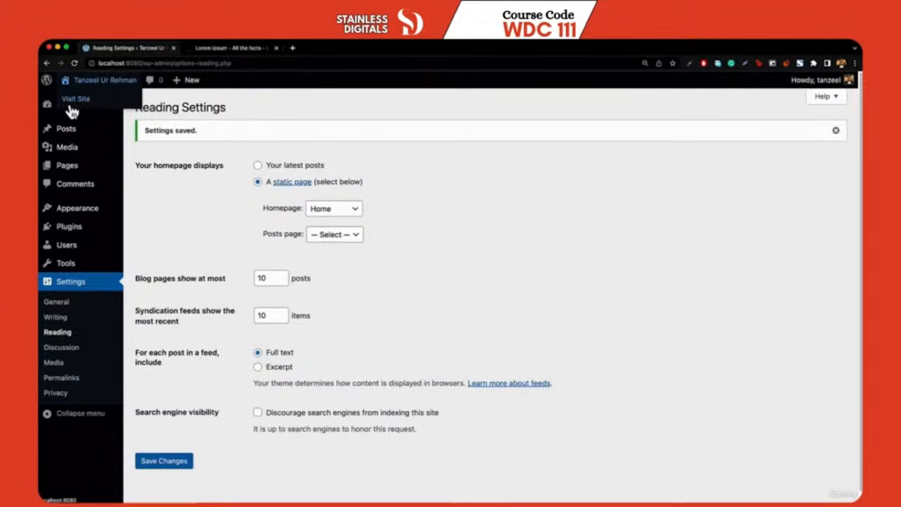
click(74, 100)
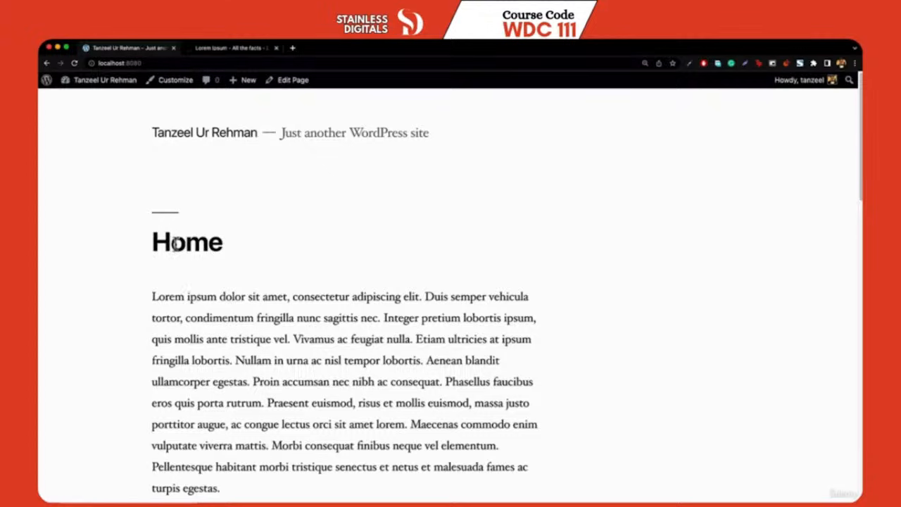
scroll(223, 271, down, 10)
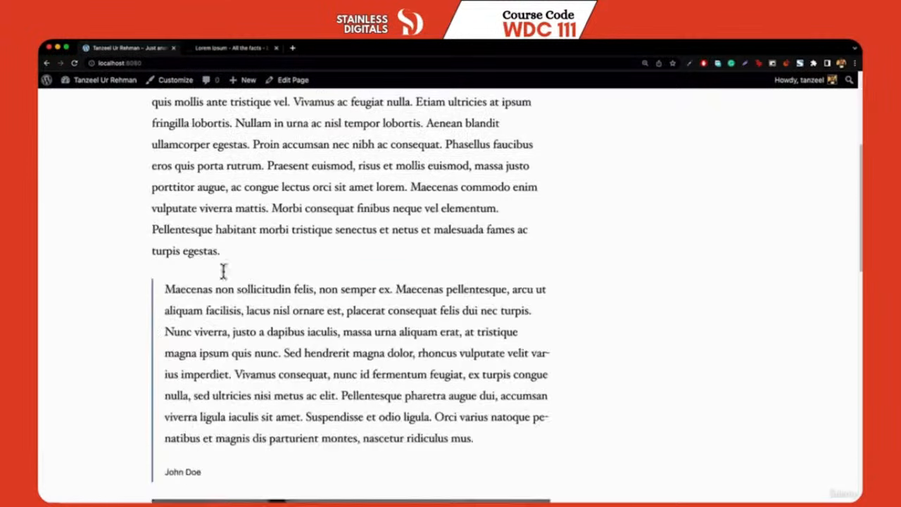
scroll(352, 345, down, 3)
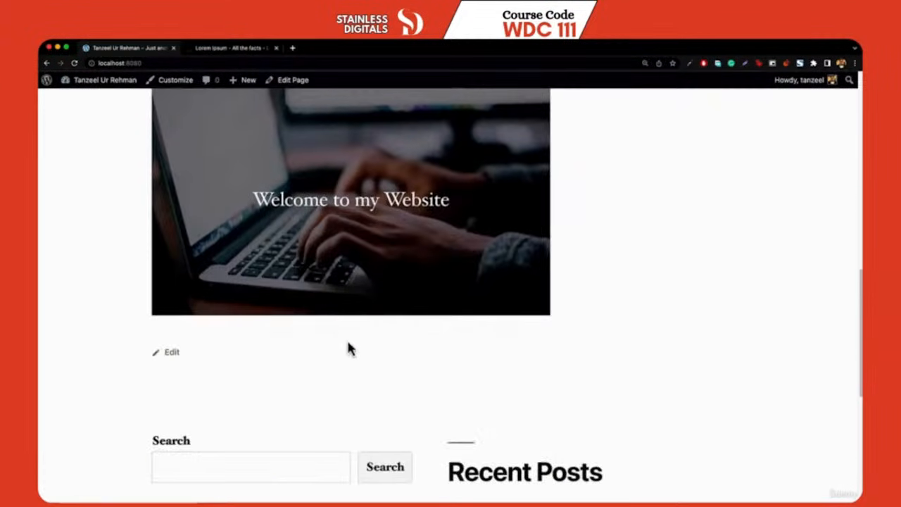
scroll(187, 165, up, 15)
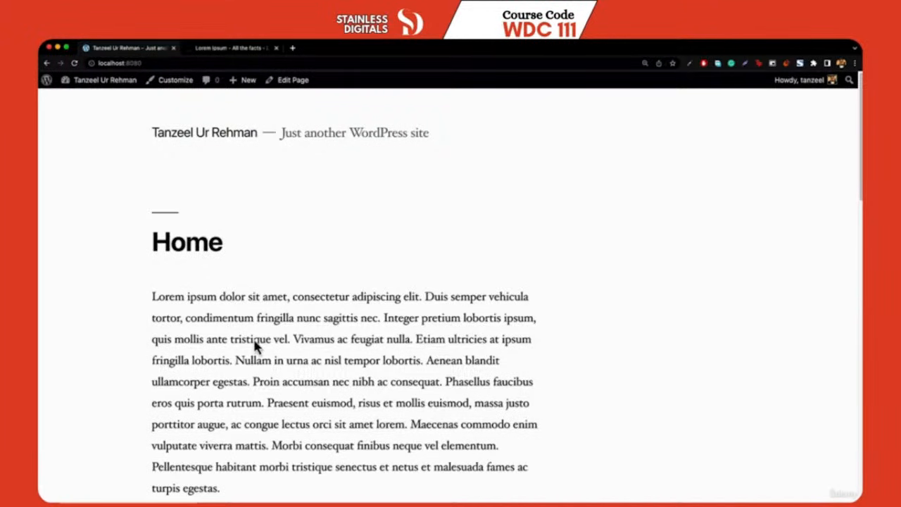
mouse_move(88, 80)
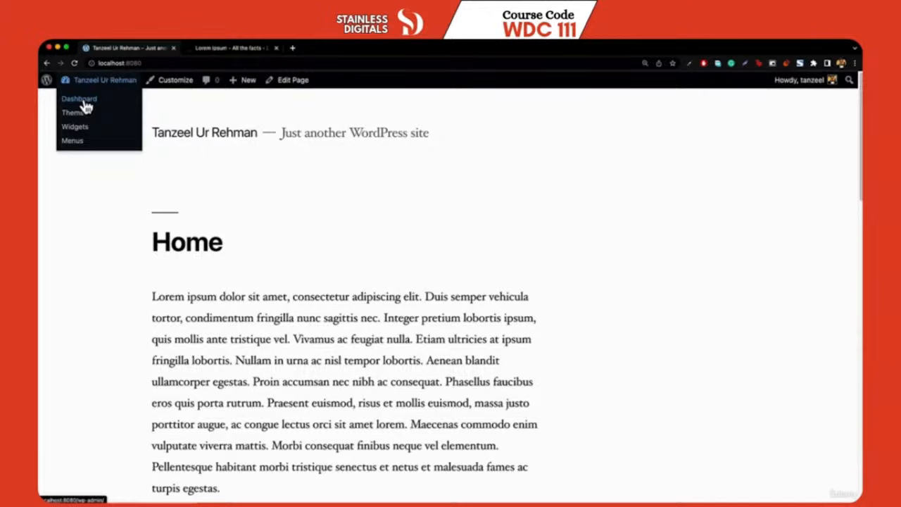
click(79, 100)
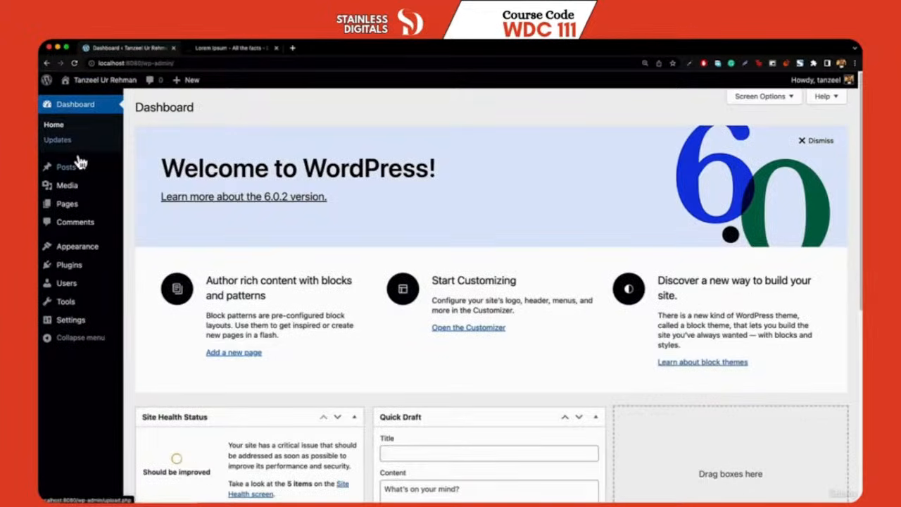
Add a new page titled 'Contact Us' with an empty body
mouse_move(67, 203)
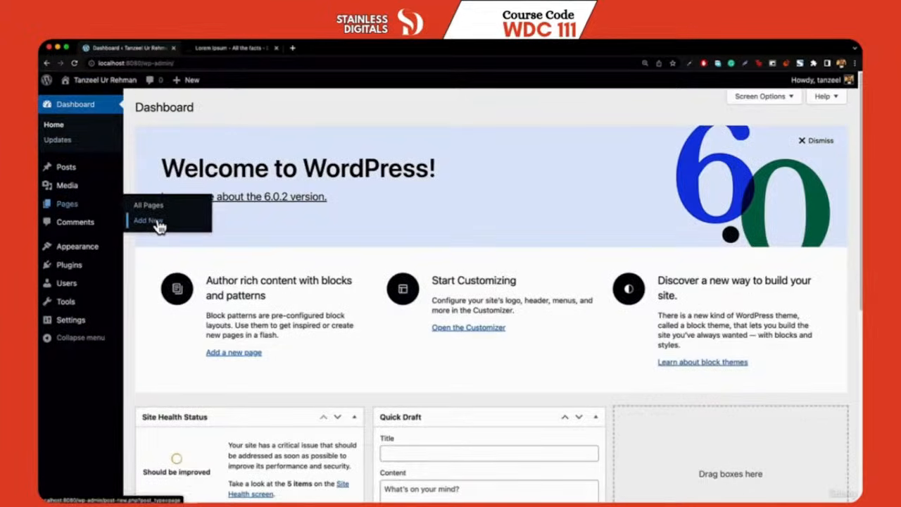
click(149, 220)
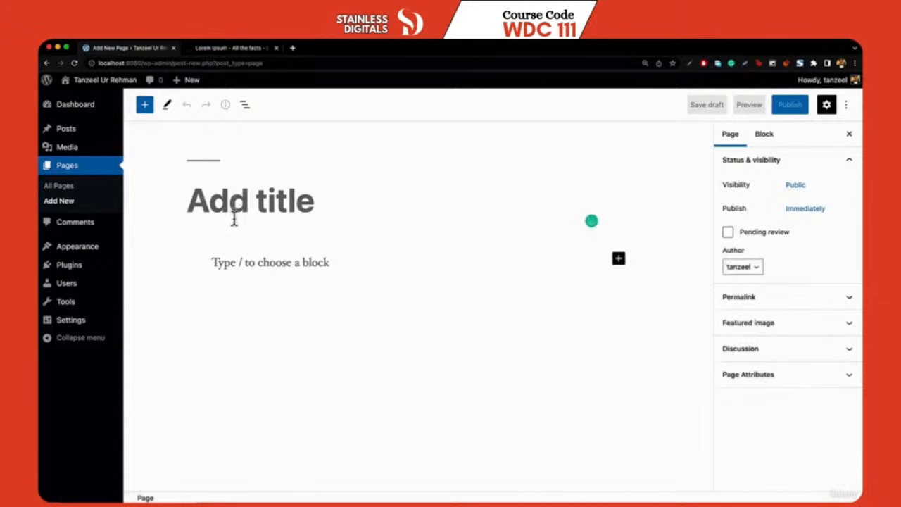
text(Cont)
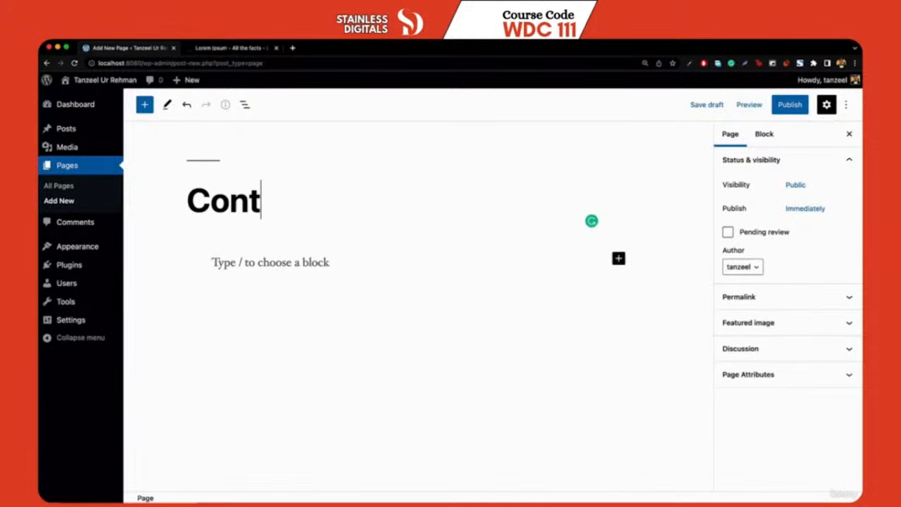
text(act Us)
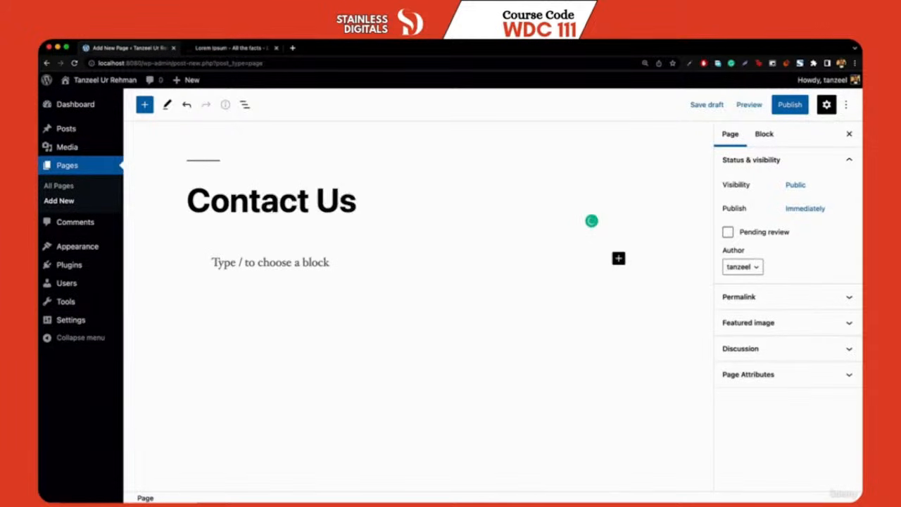
click(244, 267)
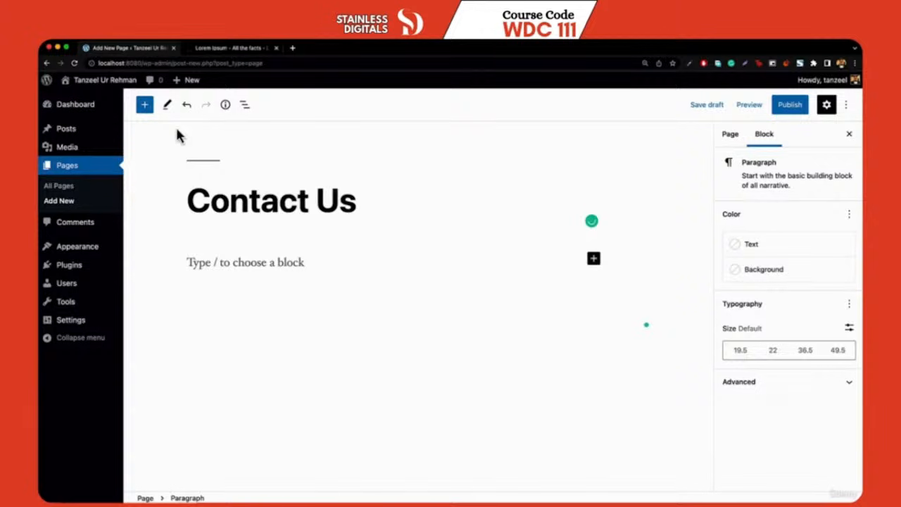
click(145, 106)
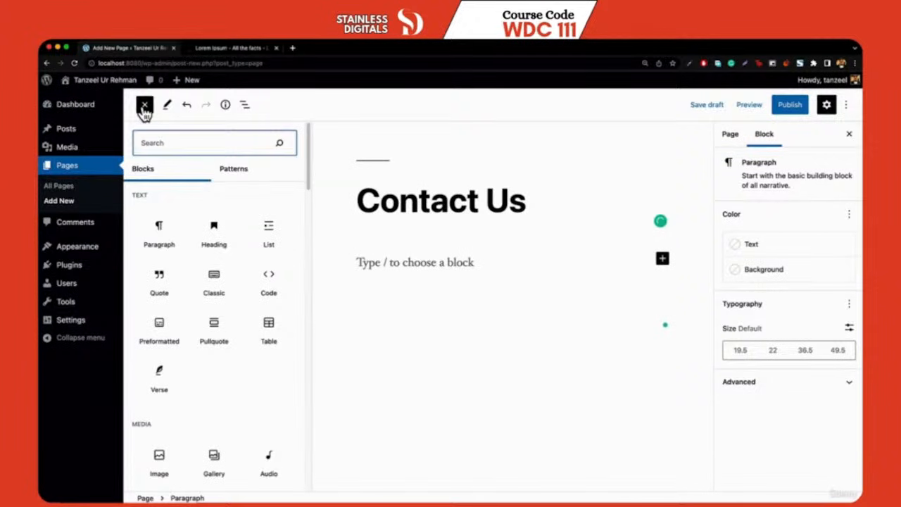
Add a bulleted list with Phone, Email and Address lines holding the contact details
click(271, 235)
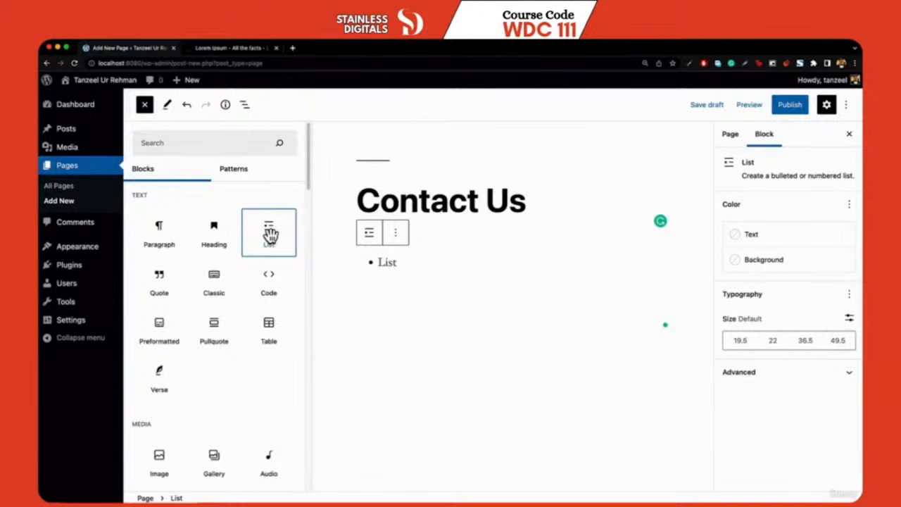
click(400, 263)
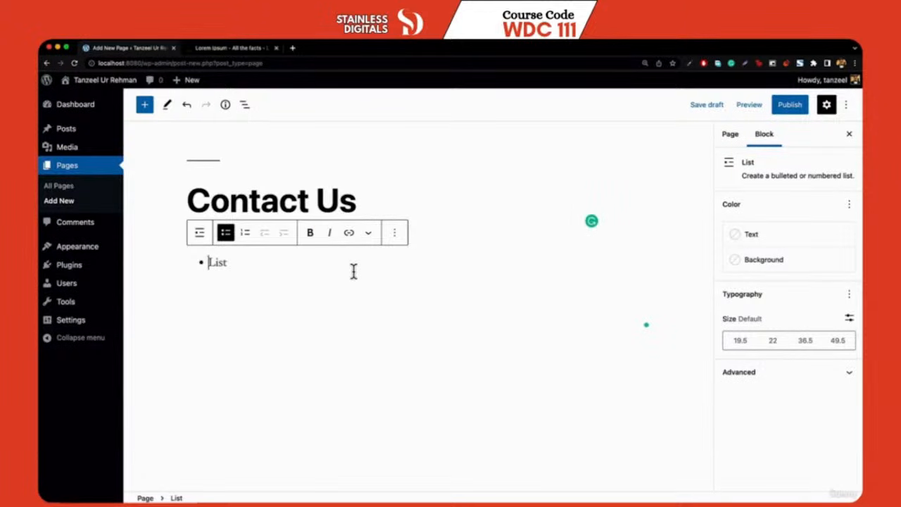
text(Ph)
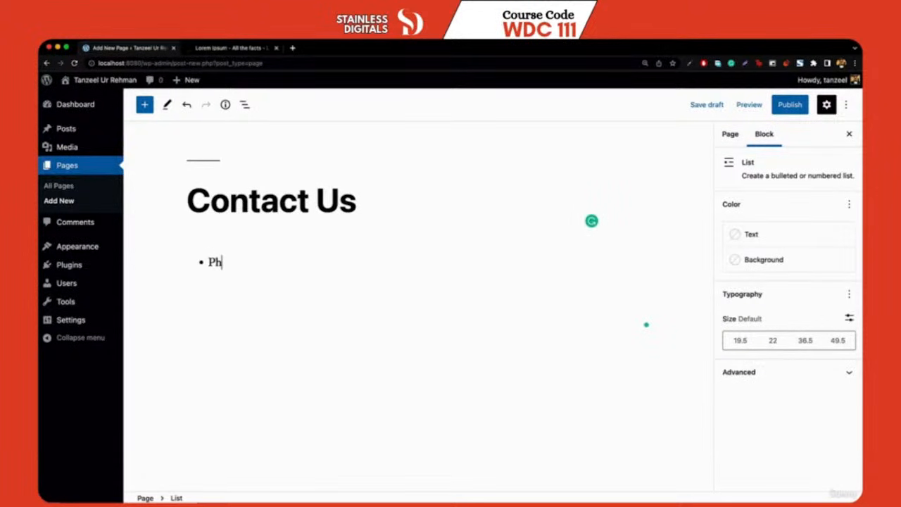
text(one: +1 234 567 8910)
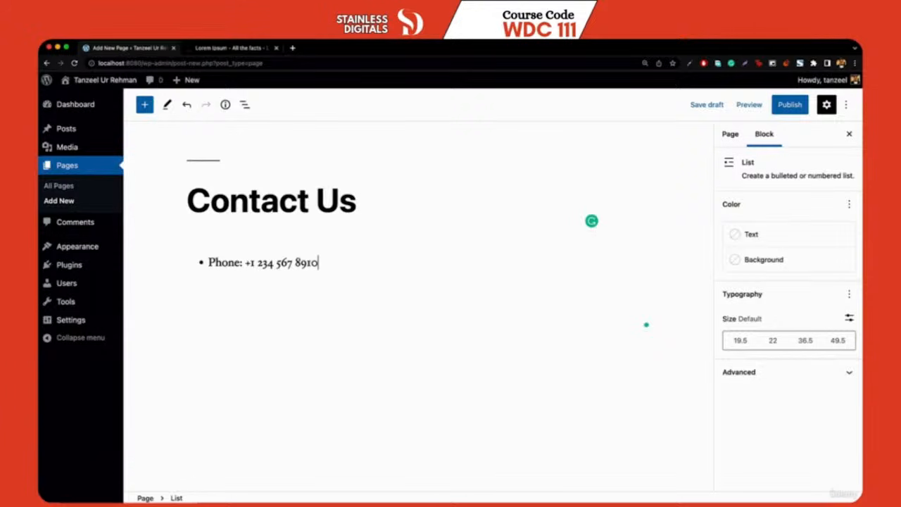
key(Return)
text(Email: info)
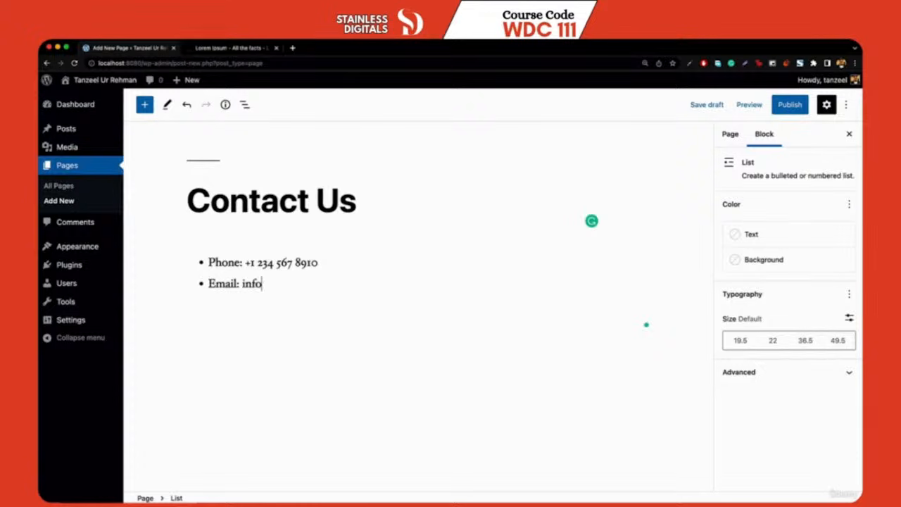
text(@example.com)
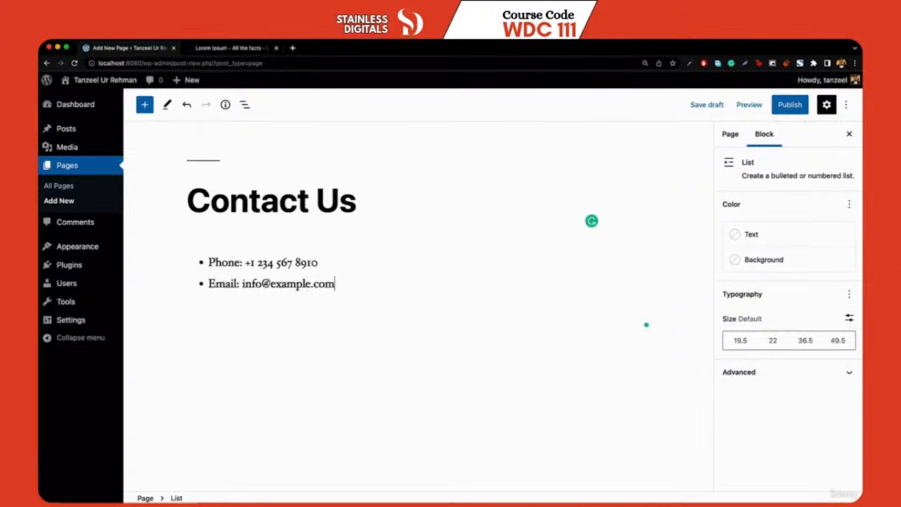
key(Return)
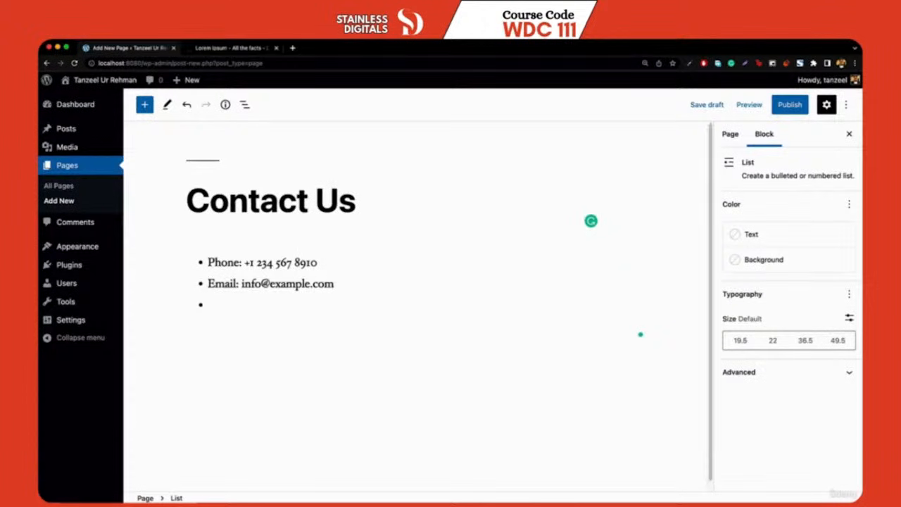
text(Address: Liver)
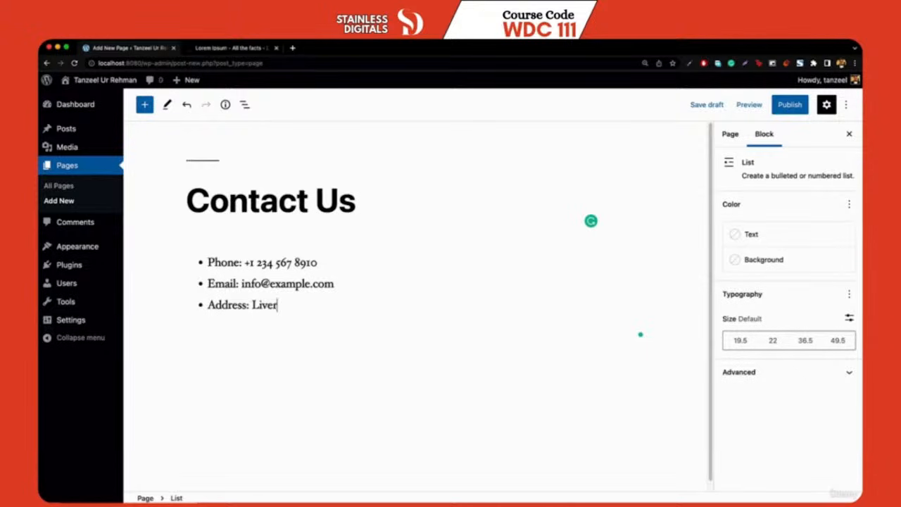
text(pool, UK)
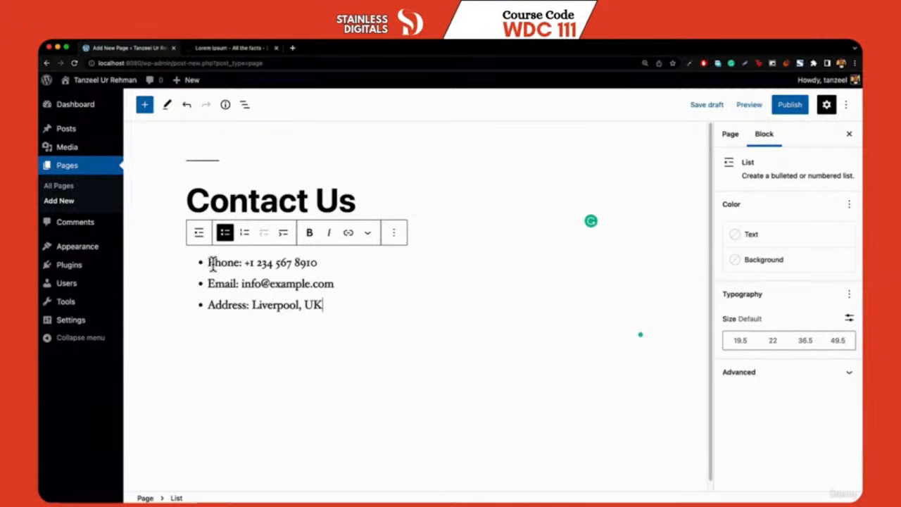
Bold the Phone, Email and Address labels in the list and publish the page
double_click(211, 264)
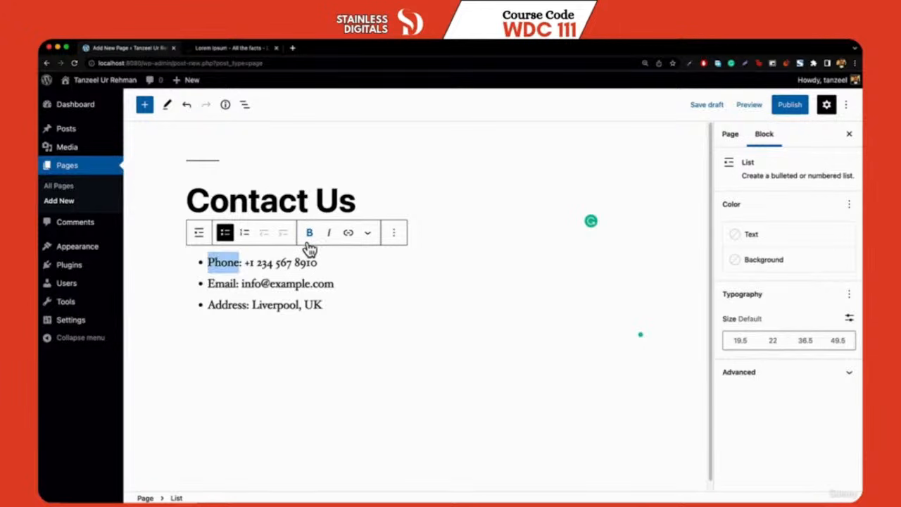
click(309, 234)
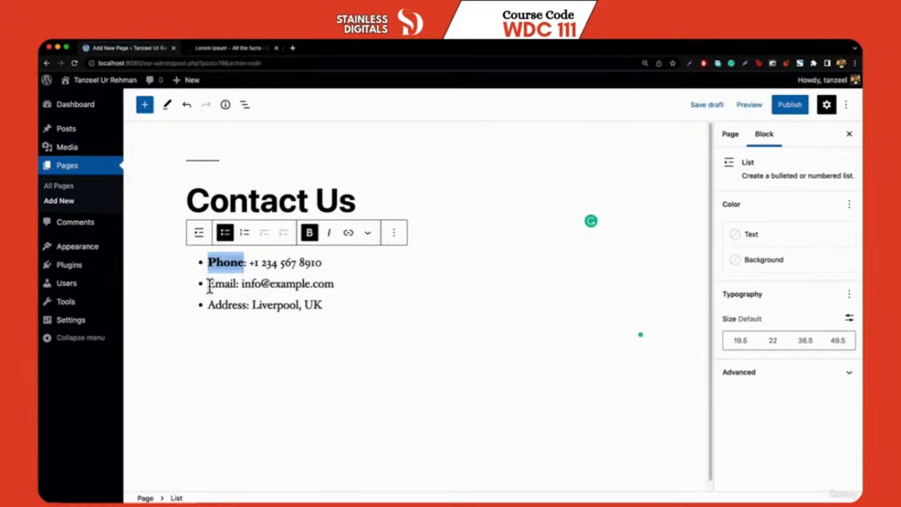
double_click(210, 285)
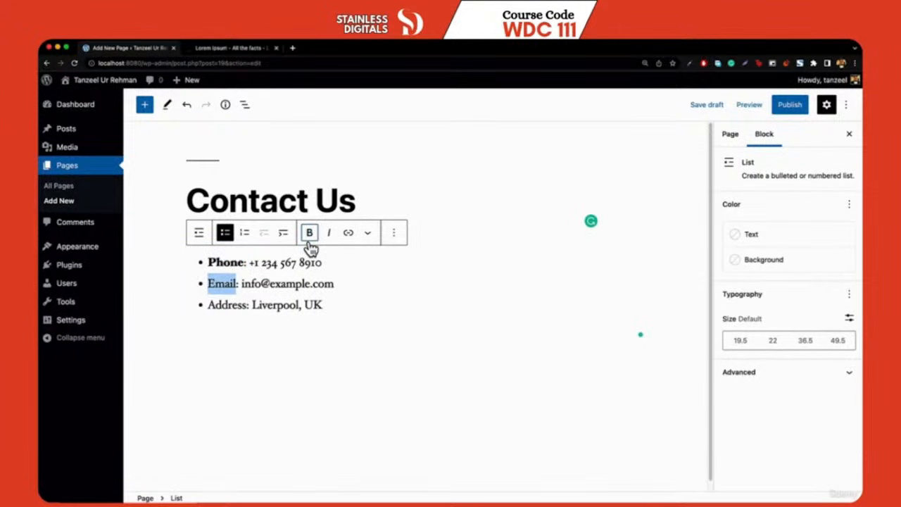
click(310, 234)
double_click(239, 306)
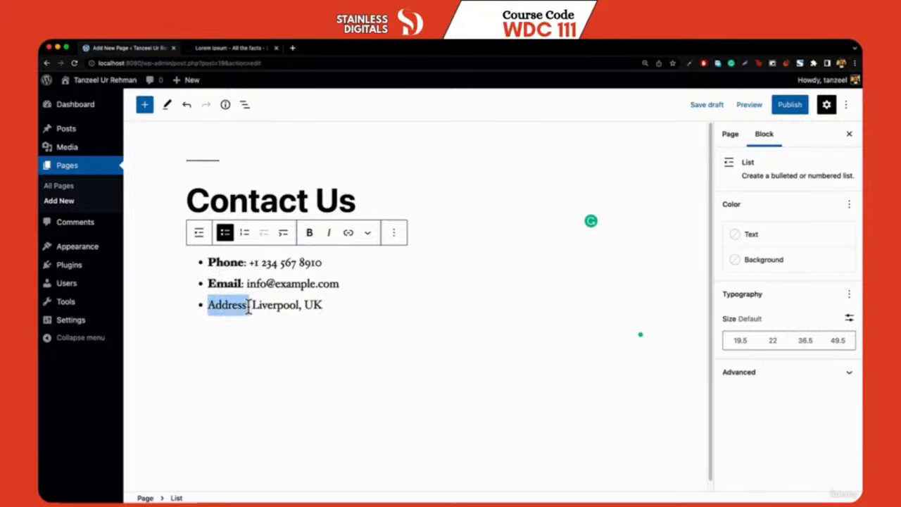
click(310, 234)
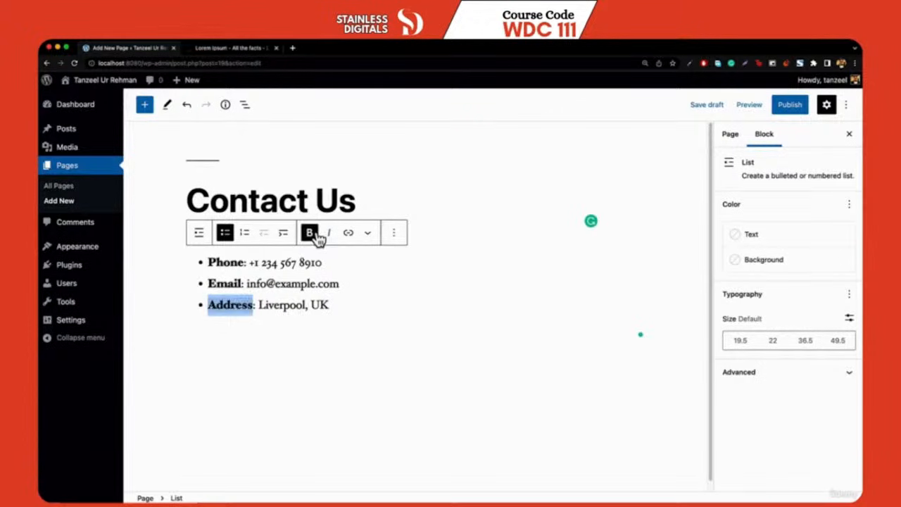
click(415, 300)
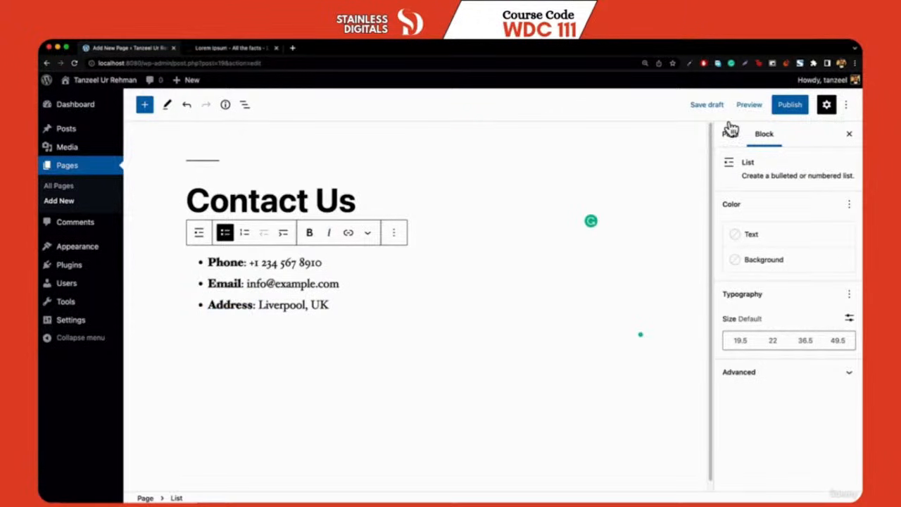
click(790, 104)
Publish the Contact Us page and open its live view at localhost:8080/contact-us/
click(754, 105)
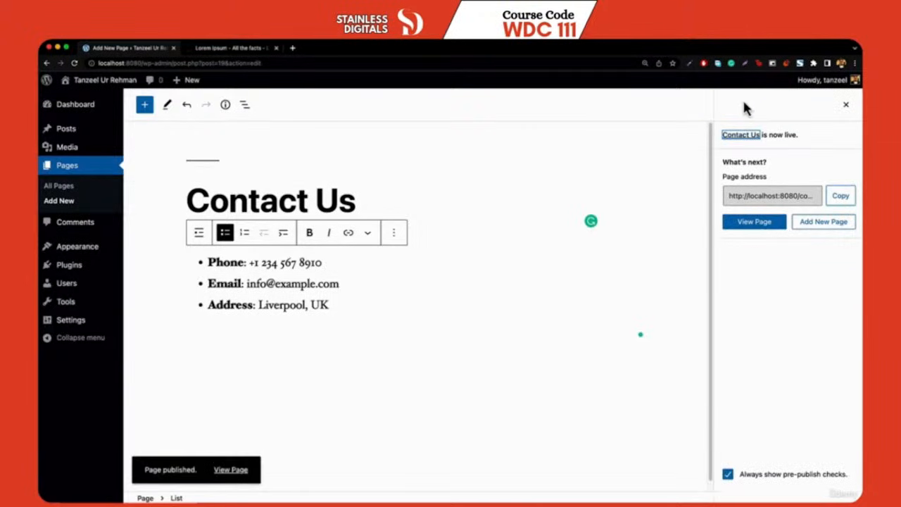
click(232, 470)
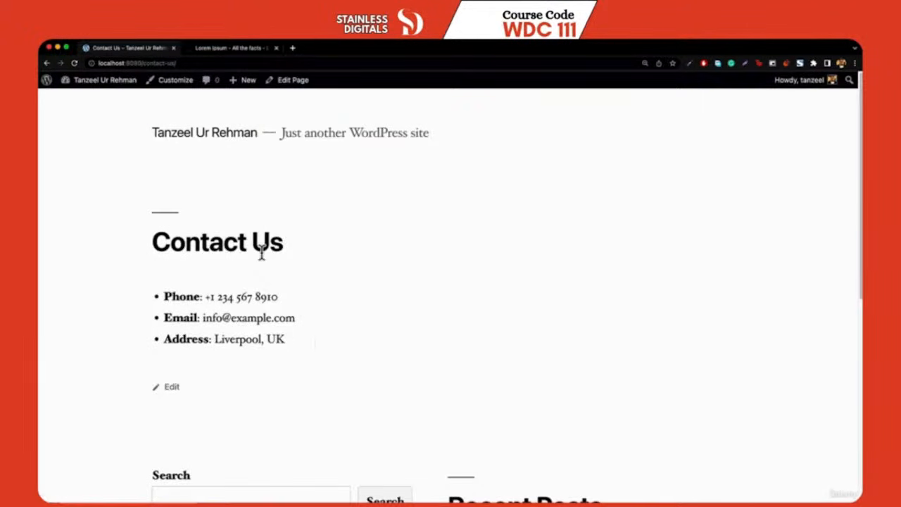
Check the live Home page from the admin bar, then return to the Dashboard
click(91, 86)
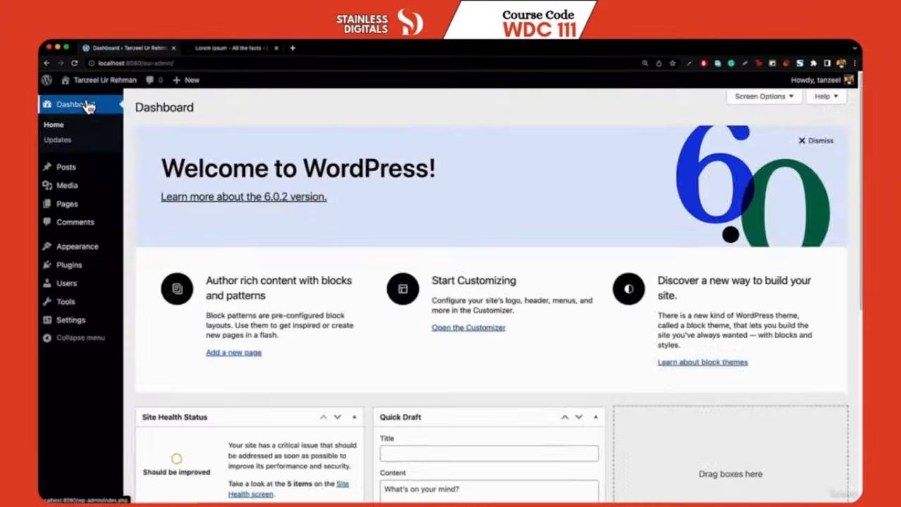
mouse_move(120, 84)
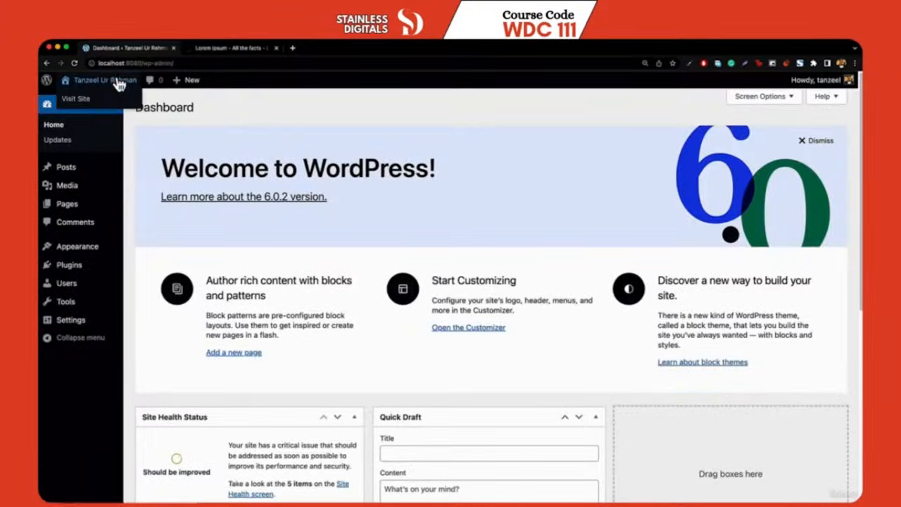
click(120, 82)
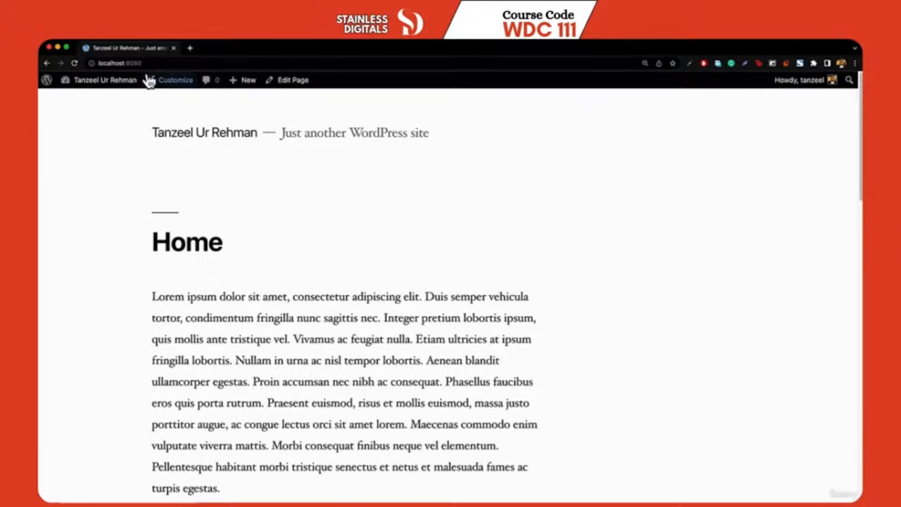
click(76, 102)
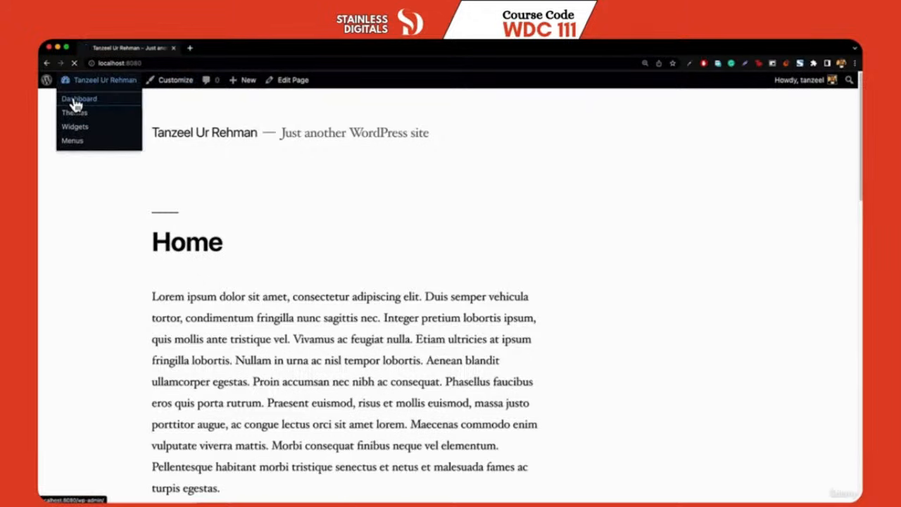
mouse_move(84, 254)
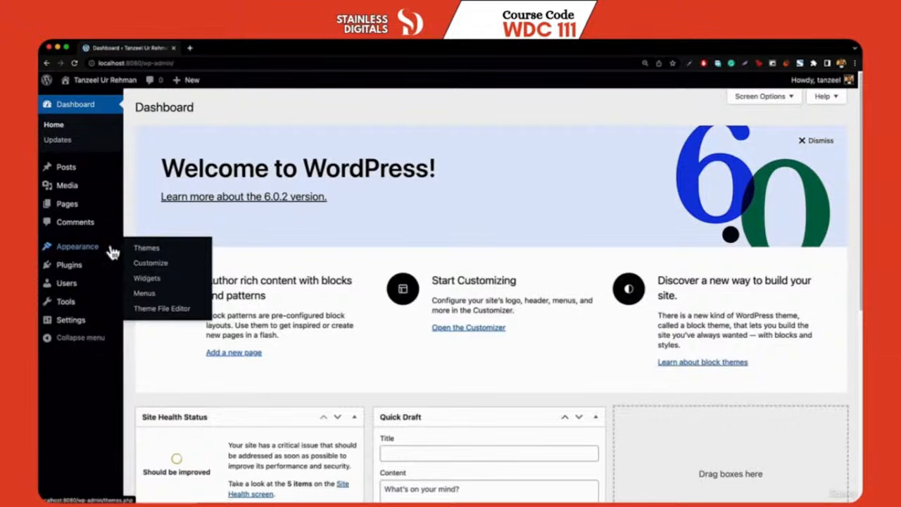
Under Appearance > Menus, create a new menu named 'Menu 1'
click(144, 293)
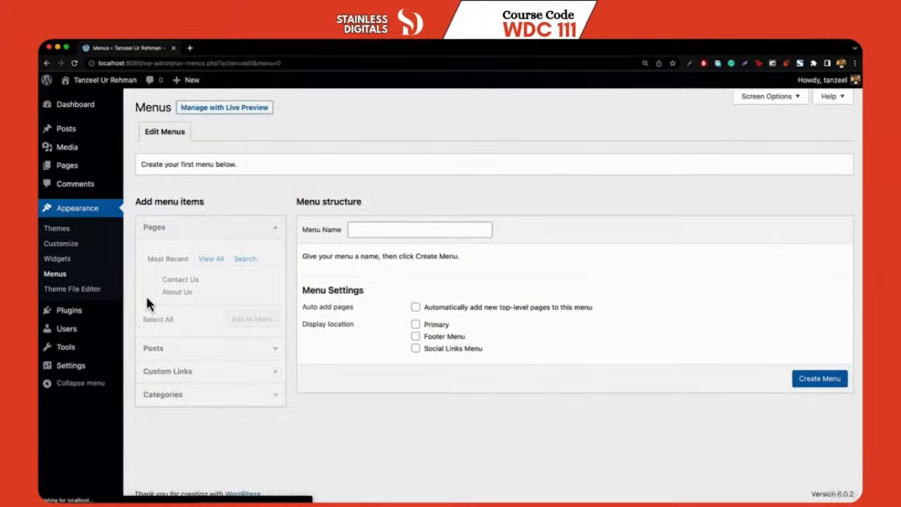
click(408, 231)
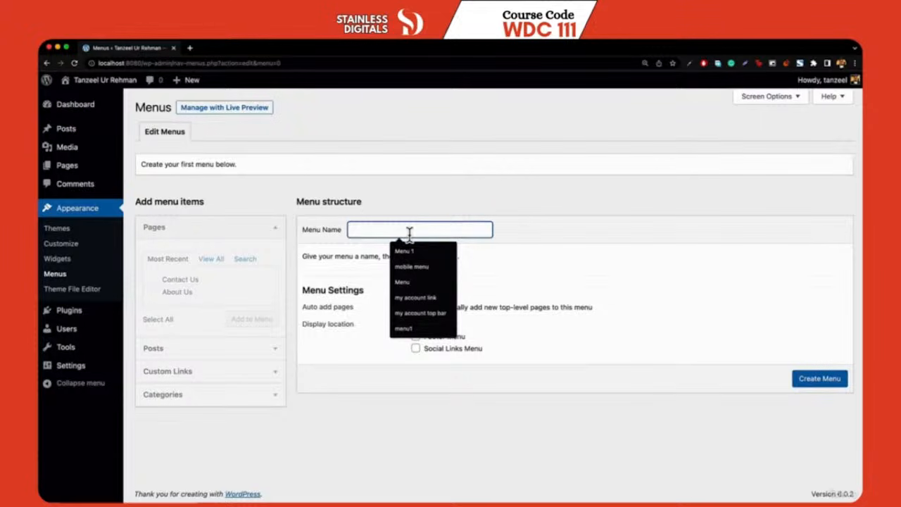
click(404, 251)
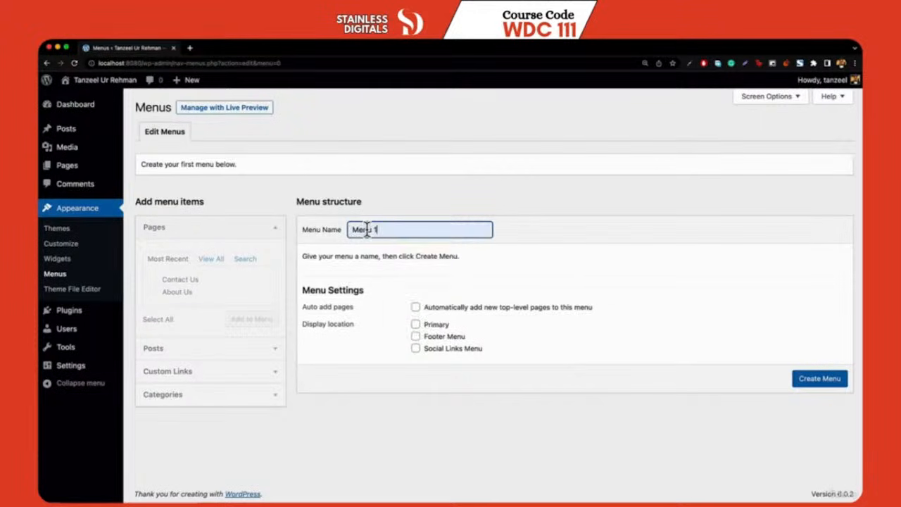
drag(351, 229, 445, 229)
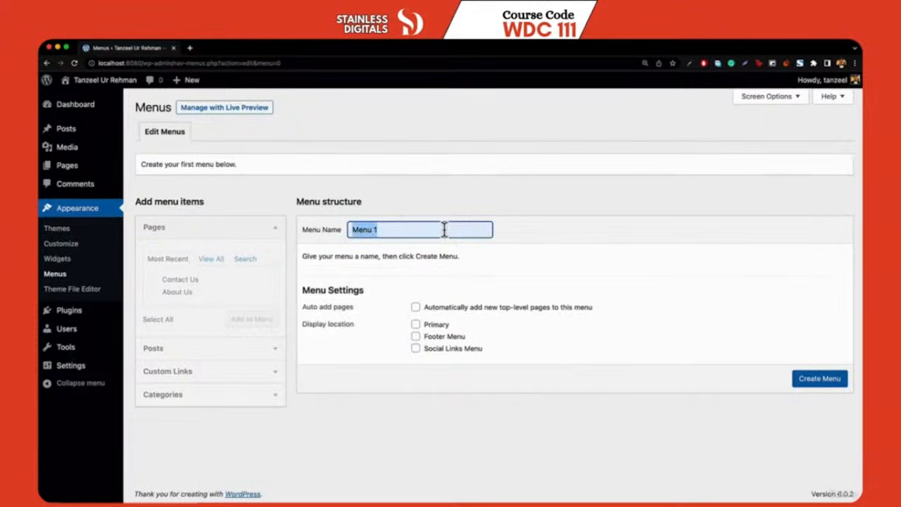
text(primar)
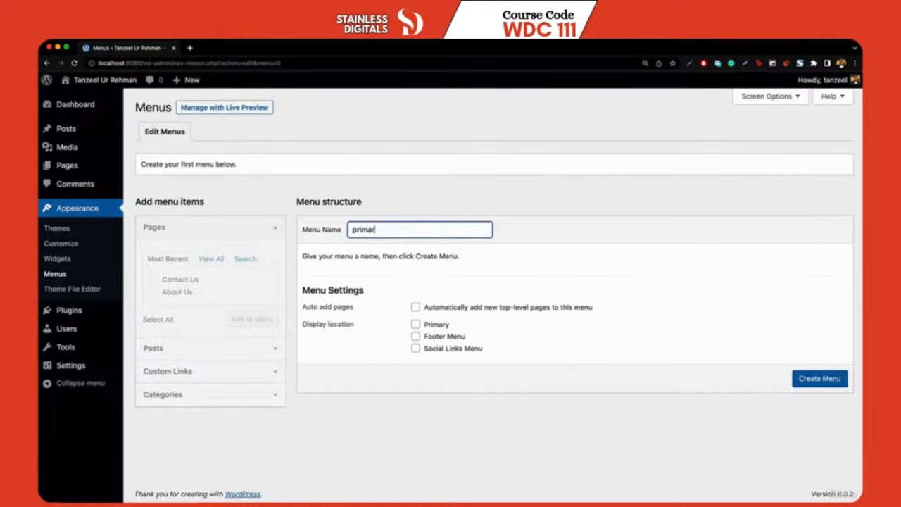
key(BackSpace)
key(BackSpace)
key(BackSpace)
key(BackSpace)
key(BackSpace)
key(BackSpace)
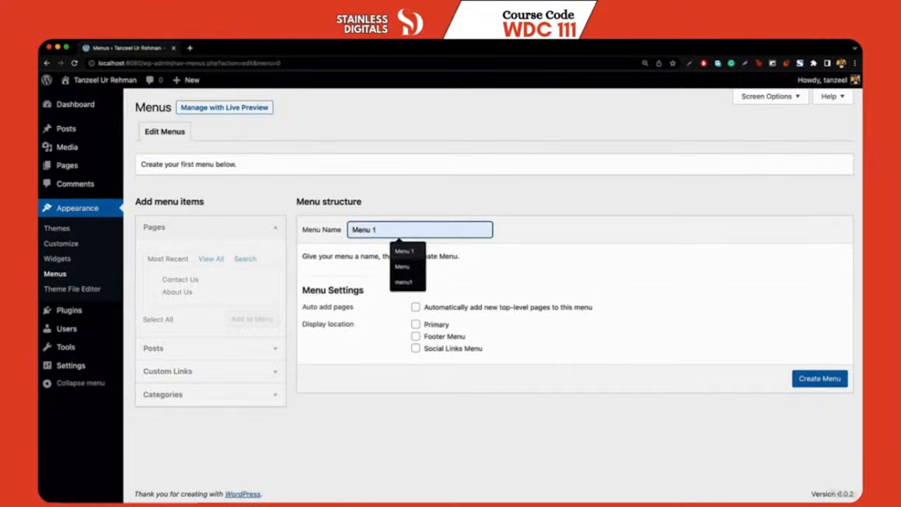
key(Return)
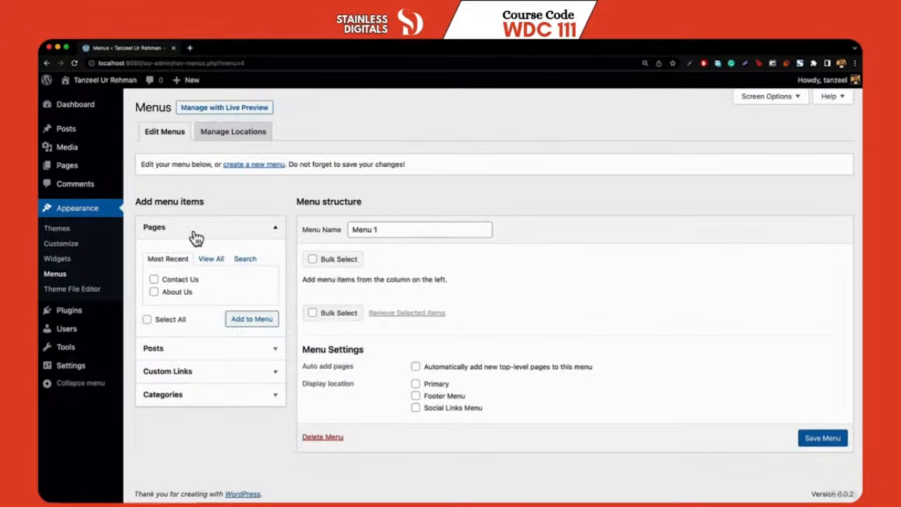
Add the Home, About Us and Contact Us pages to Menu 1
click(211, 260)
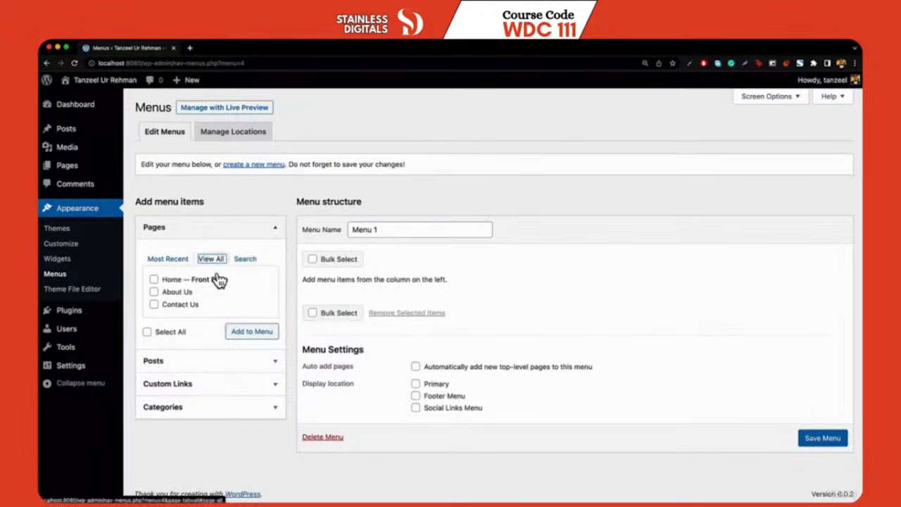
click(154, 279)
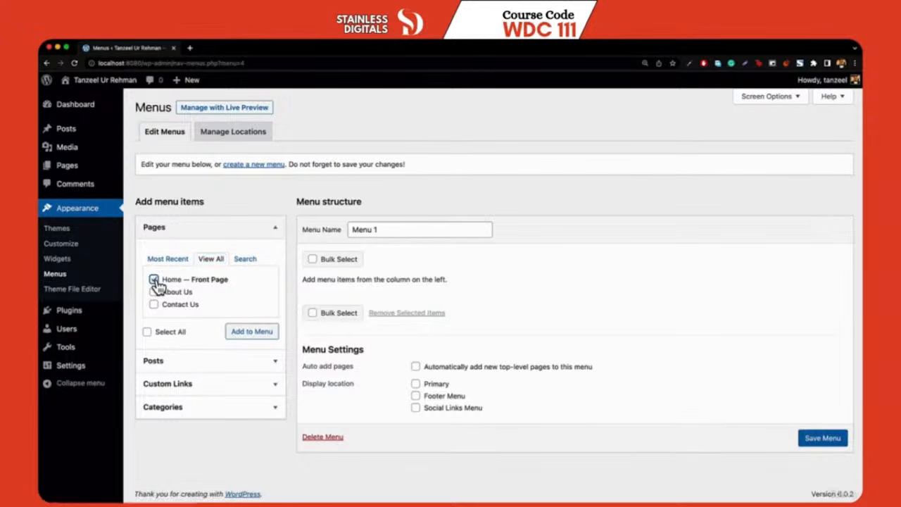
click(153, 291)
click(153, 304)
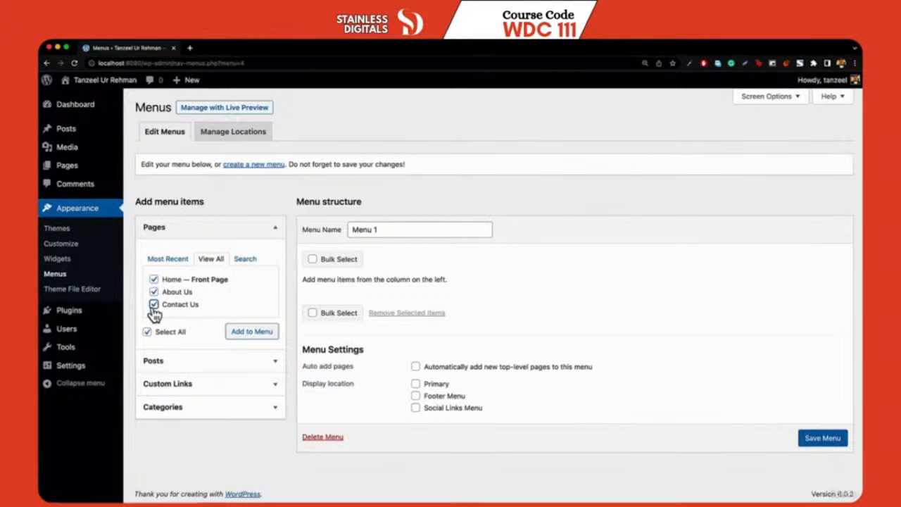
click(251, 331)
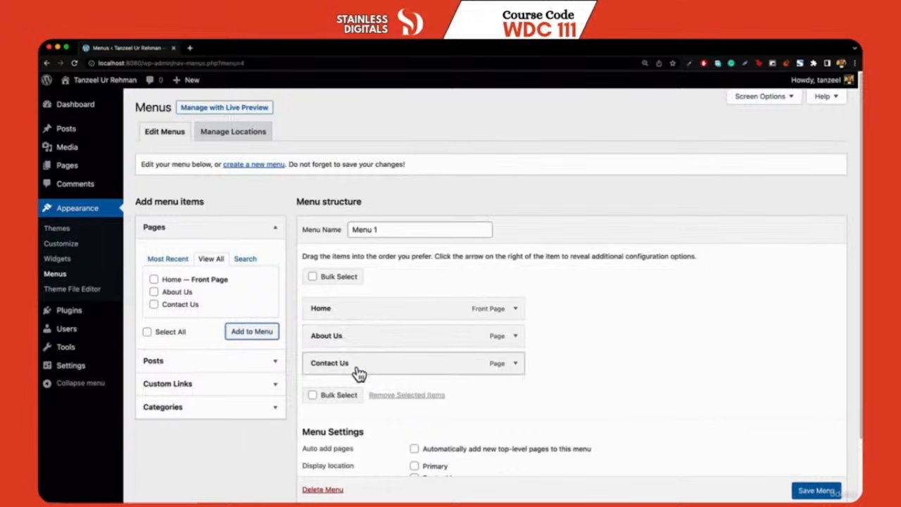
mouse_move(359, 373)
mouse_down()
mouse_move(356, 345)
mouse_move(345, 346)
mouse_move(389, 357)
mouse_move(352, 377)
mouse_up()
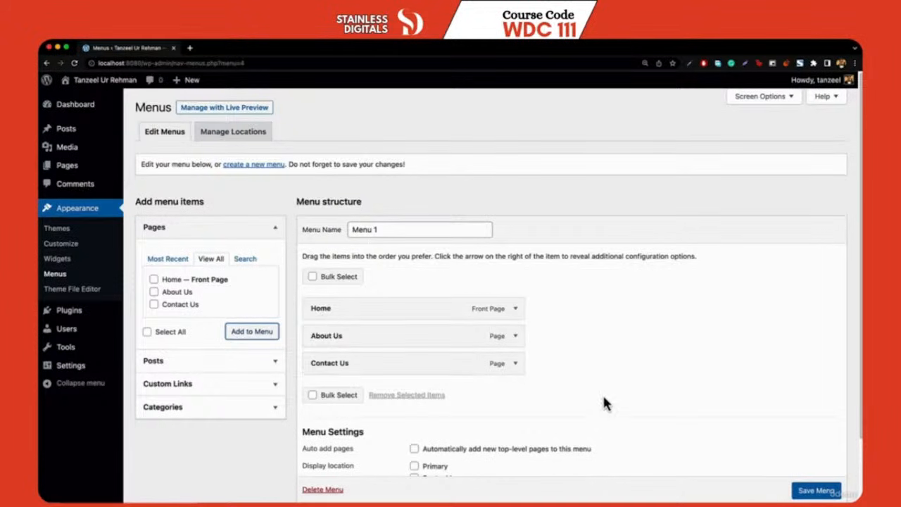
Save Menu 1 and view the live site's front page
click(810, 493)
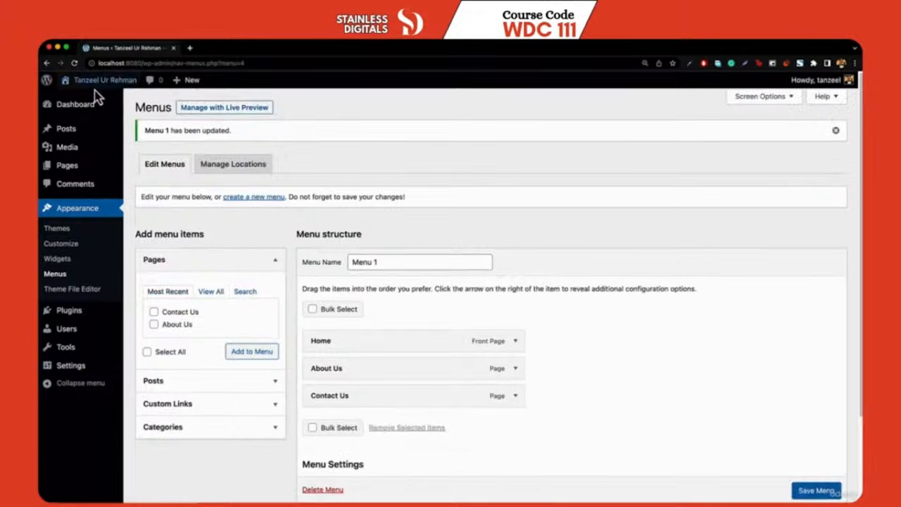
mouse_move(99, 80)
click(76, 95)
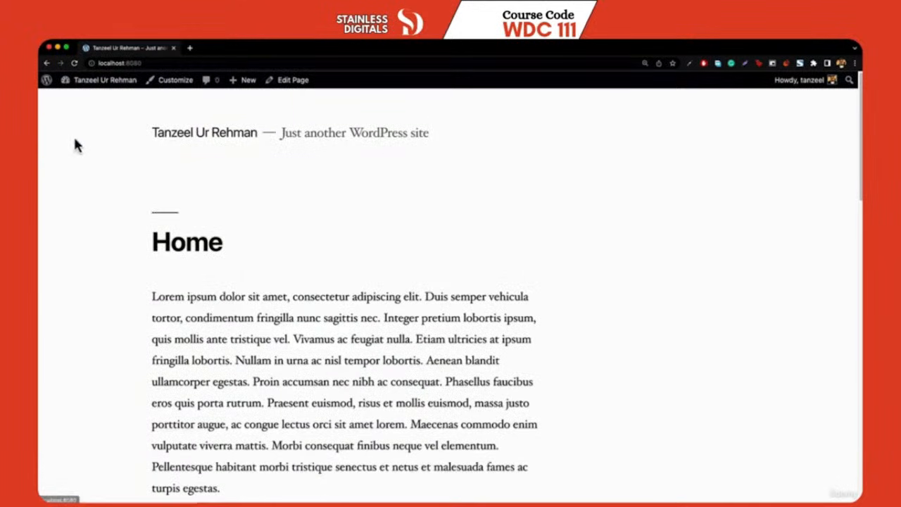
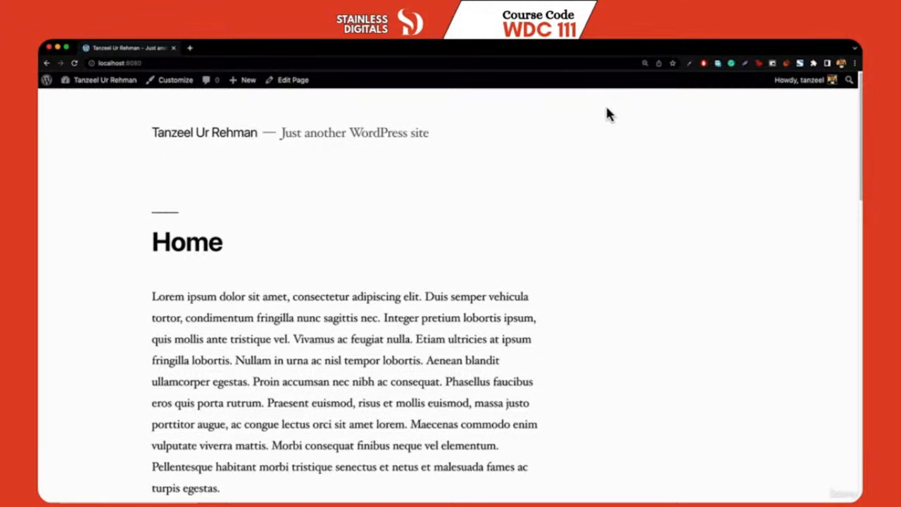
Assign Menu 1 to the Primary display location, save it, and view the live site
mouse_move(62, 81)
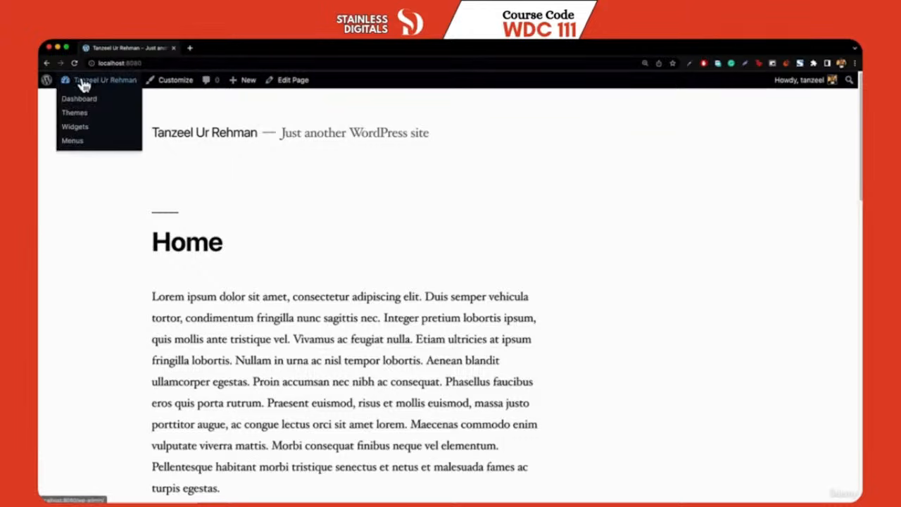
click(83, 99)
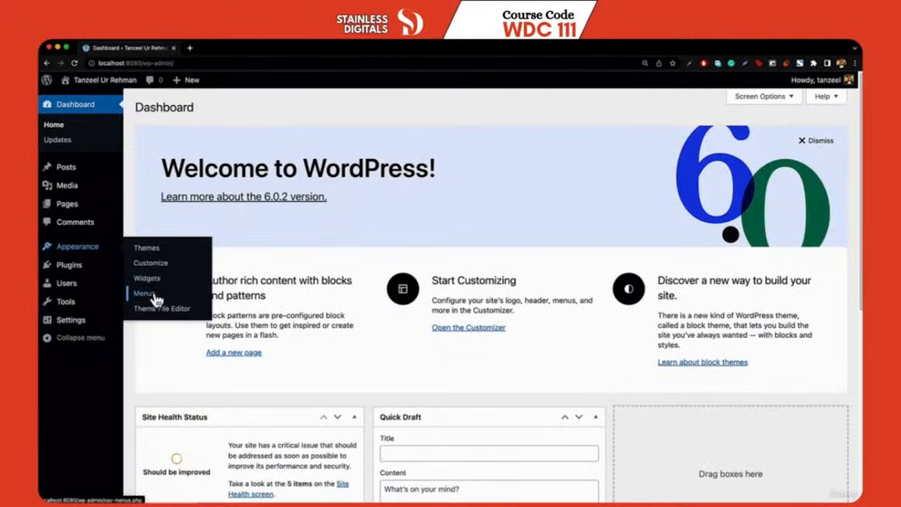
click(156, 296)
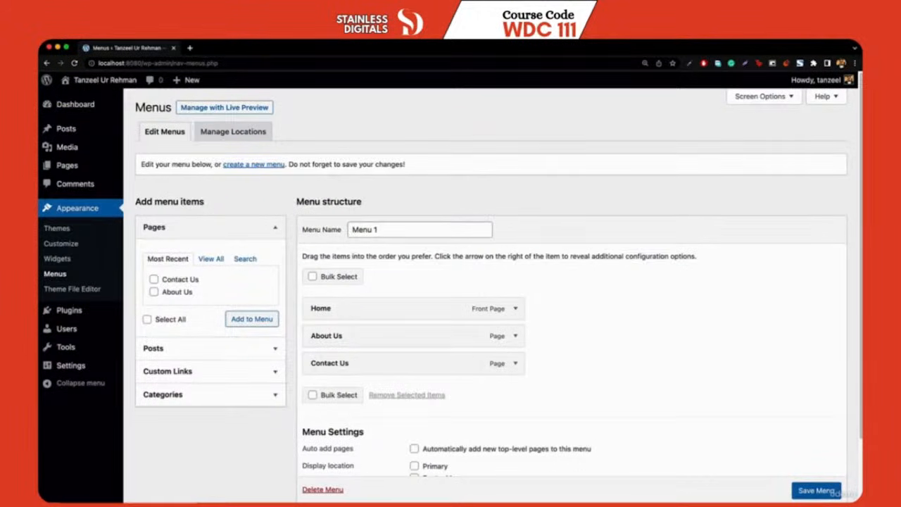
scroll(413, 282, down, 2)
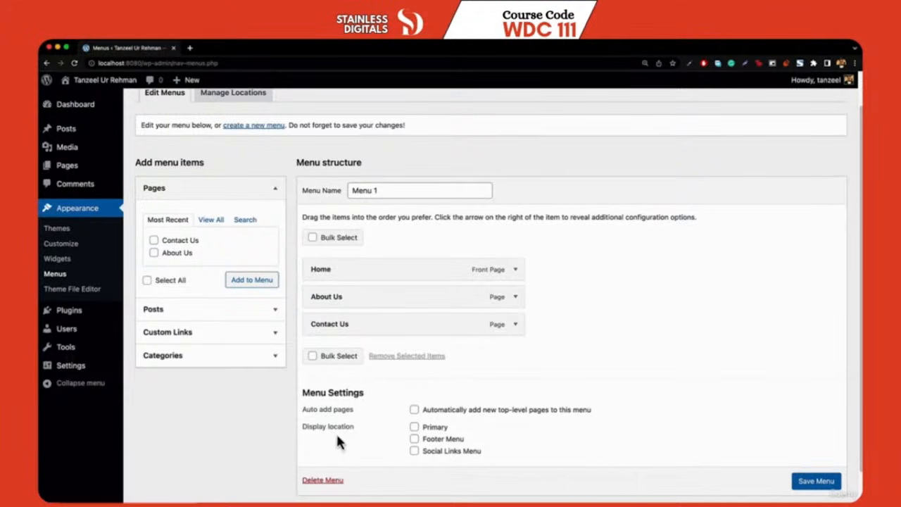
click(431, 429)
click(817, 481)
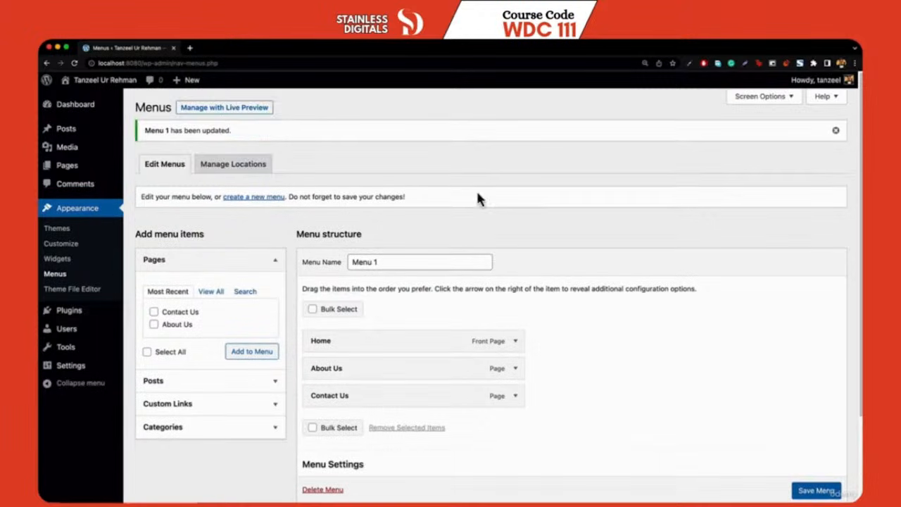
click(83, 102)
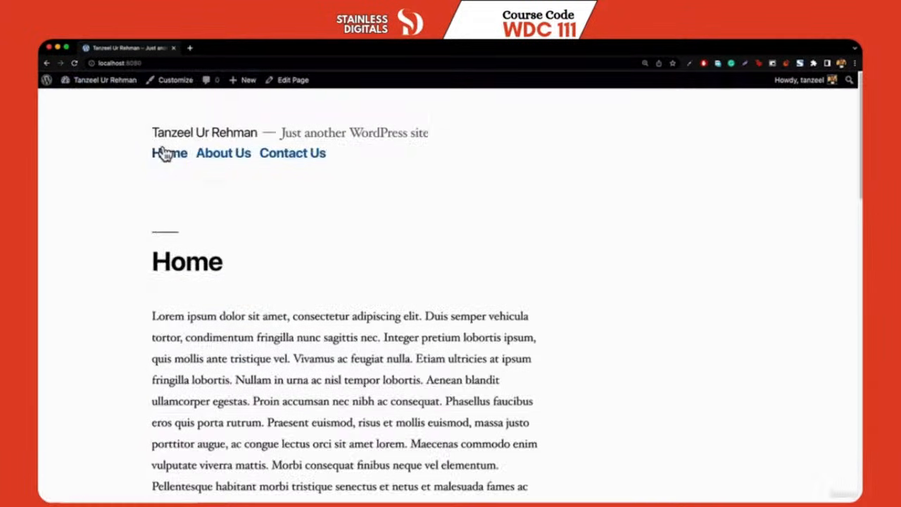
Check the About Us and Contact Us pages from the header menu, then return to the Dashboard
click(224, 157)
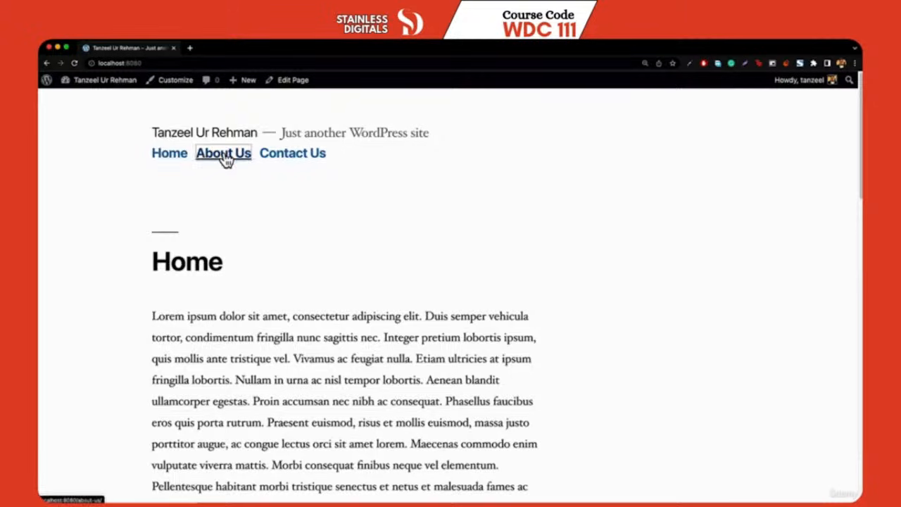
scroll(266, 261, down, 7)
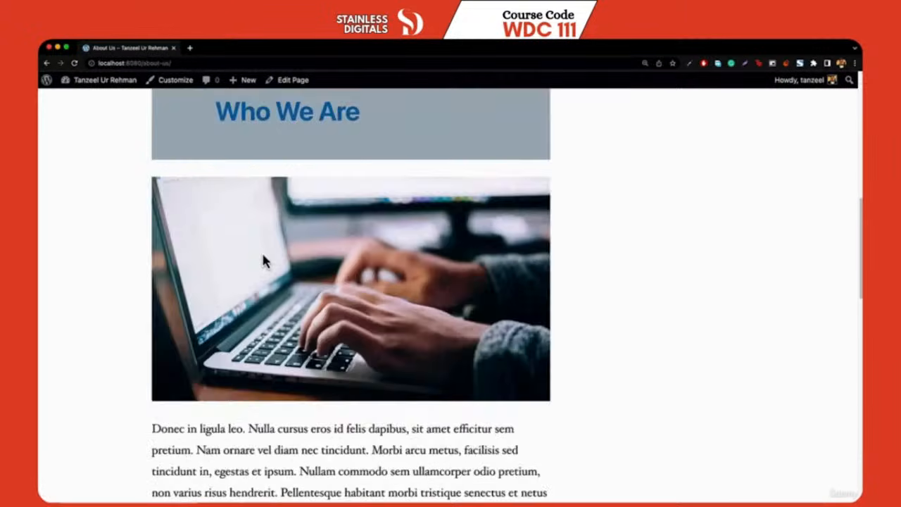
click(291, 155)
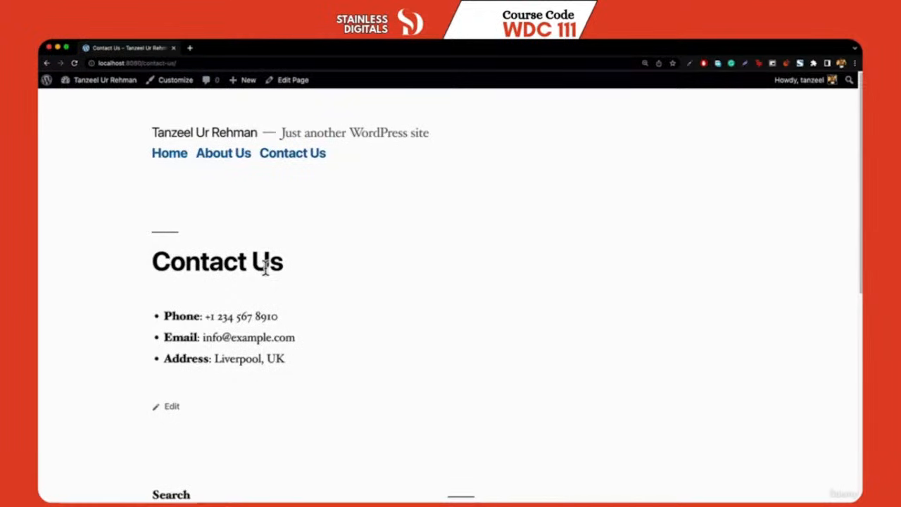
mouse_move(100, 83)
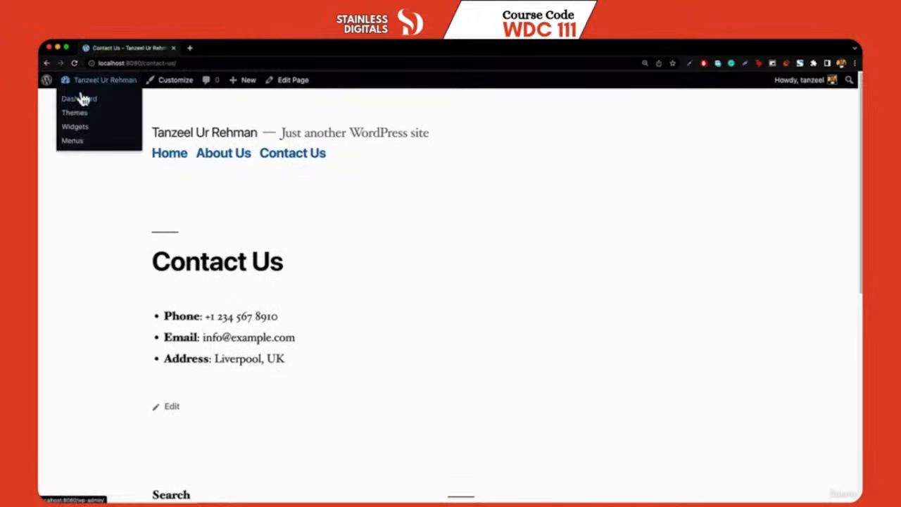
click(79, 102)
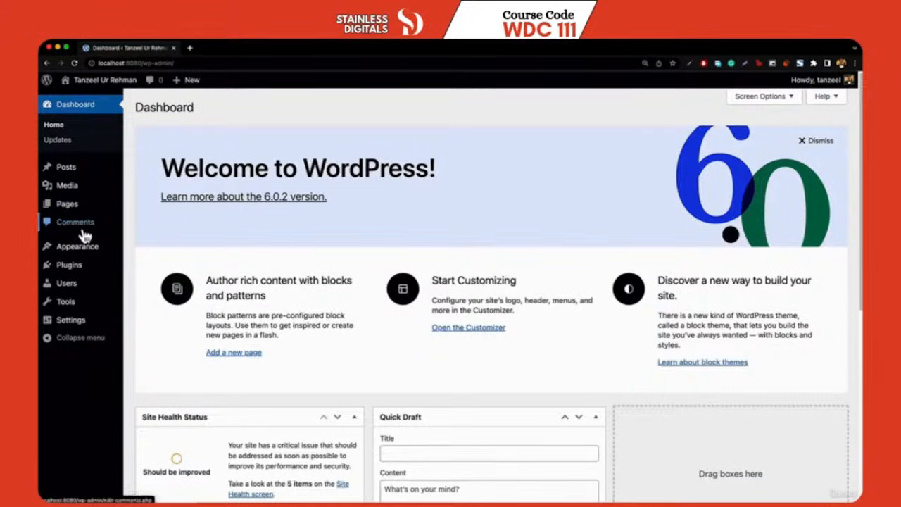
Install the Twenty Twenty theme from Appearance > Themes > Add New
mouse_move(74, 246)
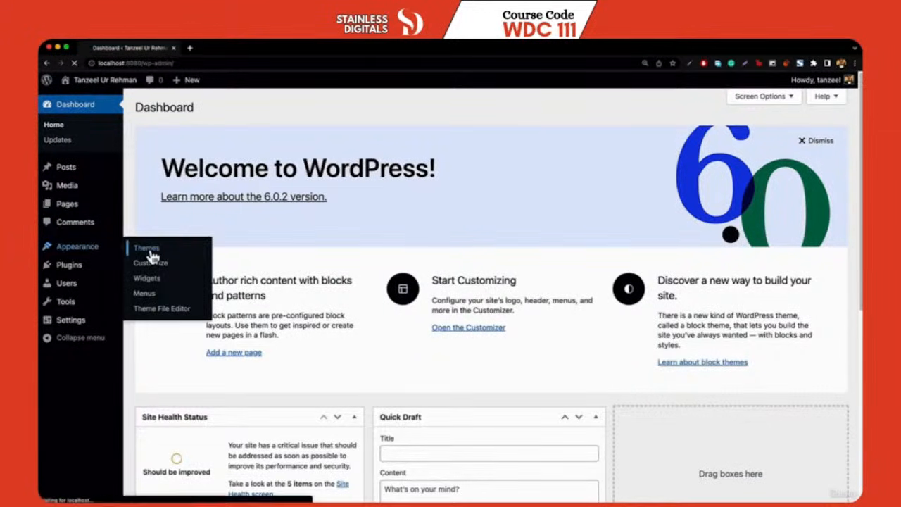
click(152, 249)
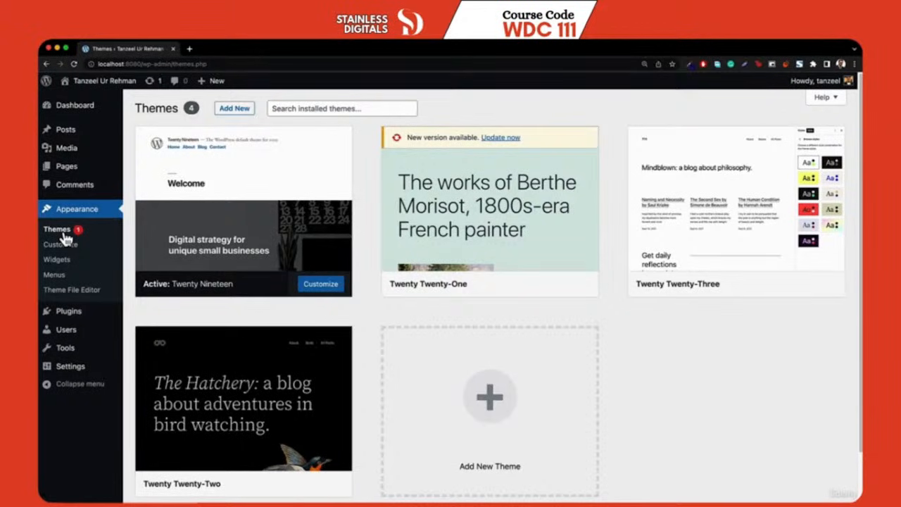
click(235, 110)
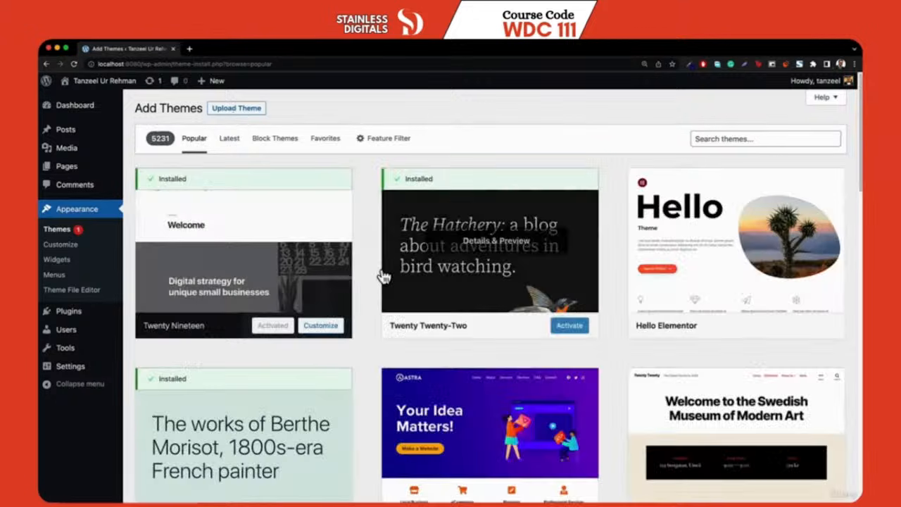
scroll(815, 333, down, 3)
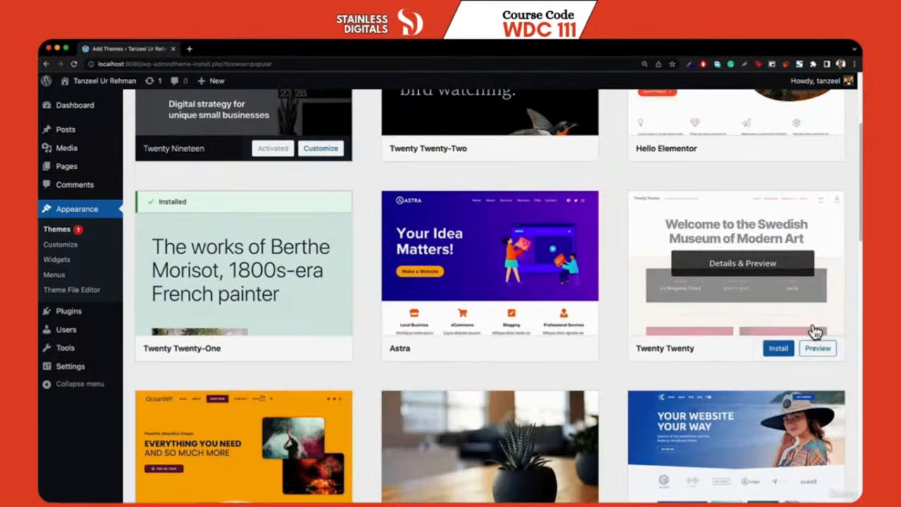
click(776, 355)
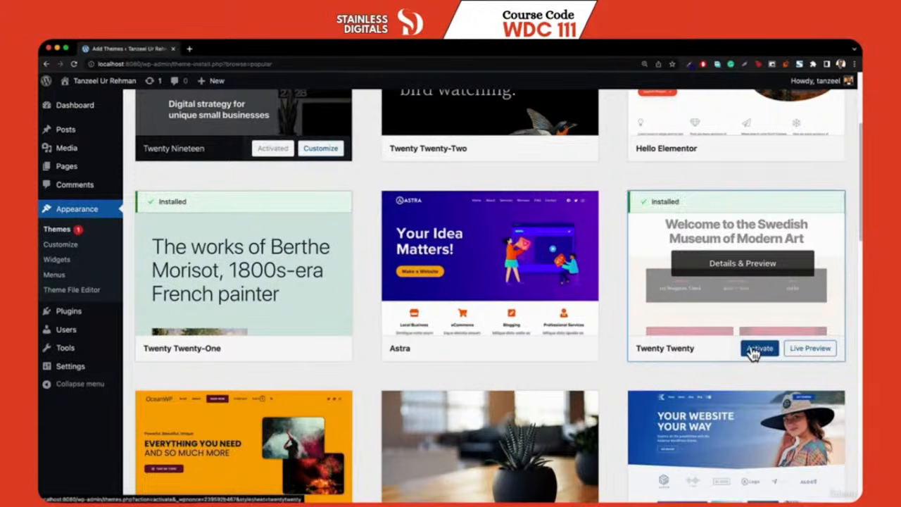
Activate Twenty Twenty and view the site in the new theme
click(753, 353)
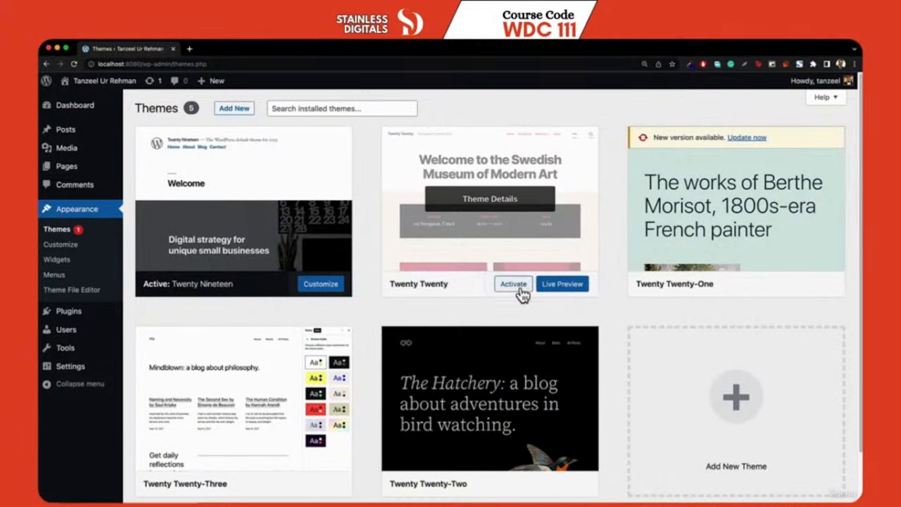
click(514, 287)
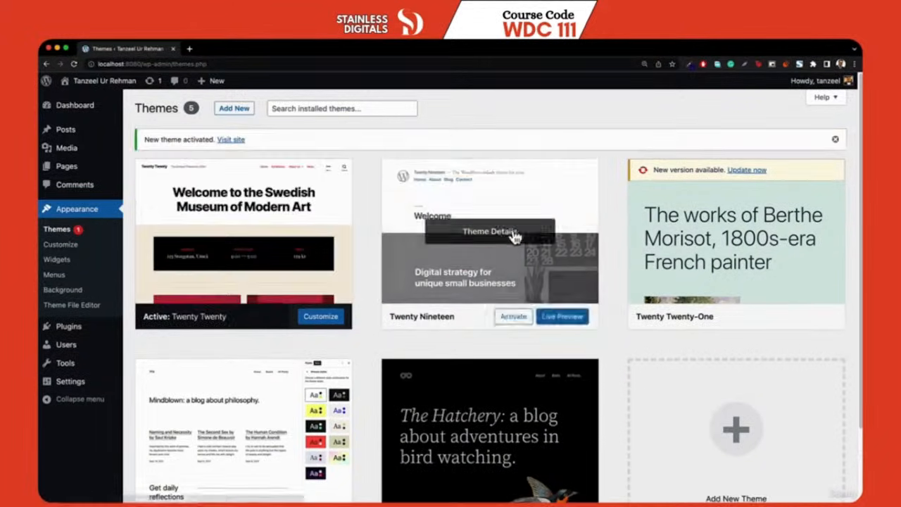
mouse_move(89, 94)
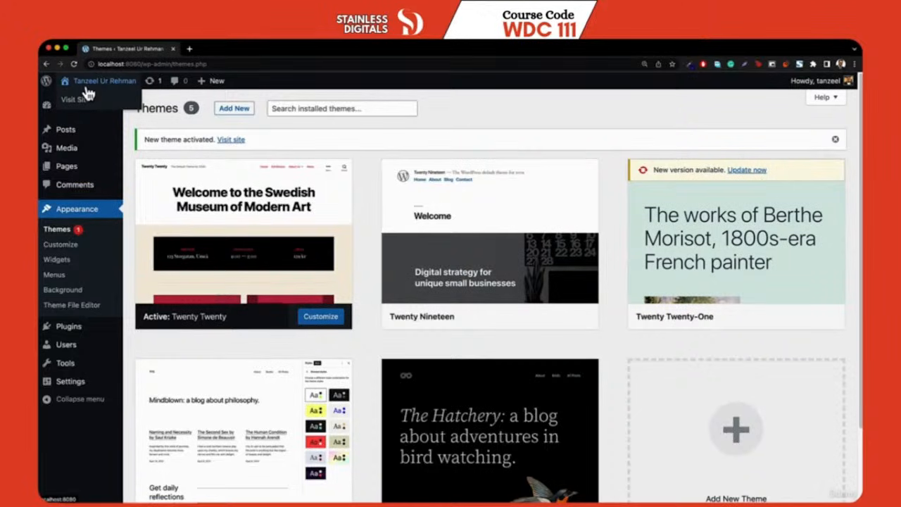
click(88, 94)
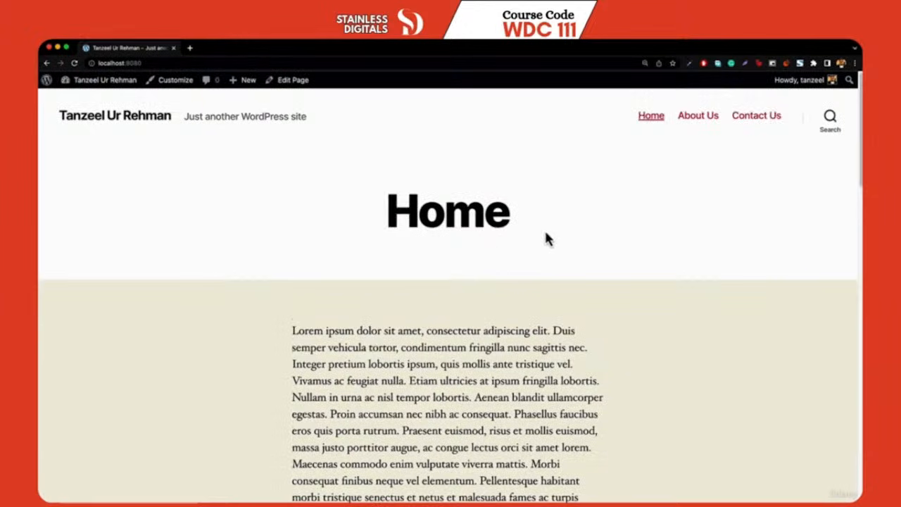
Check the About Us and Contact Us pages under the Twenty Twenty layout
scroll(546, 237, down, 10)
scroll(498, 259, up, 10)
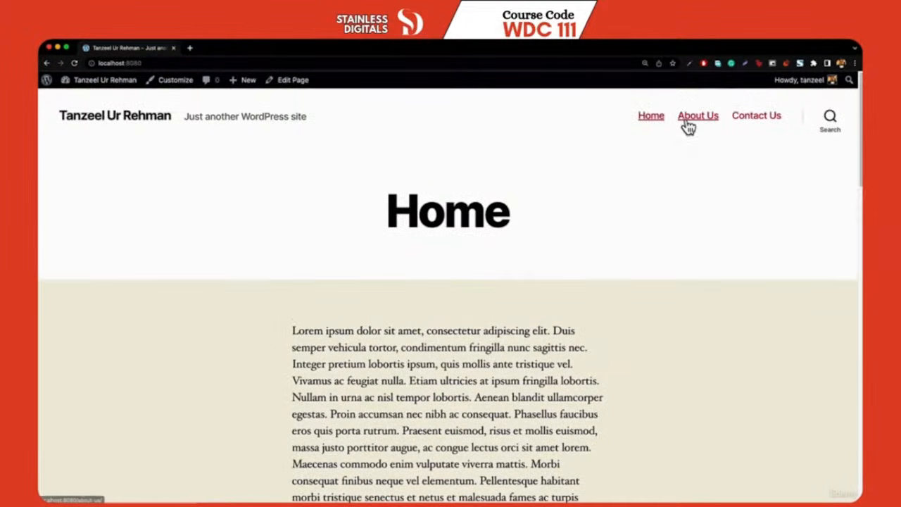
click(689, 121)
click(746, 121)
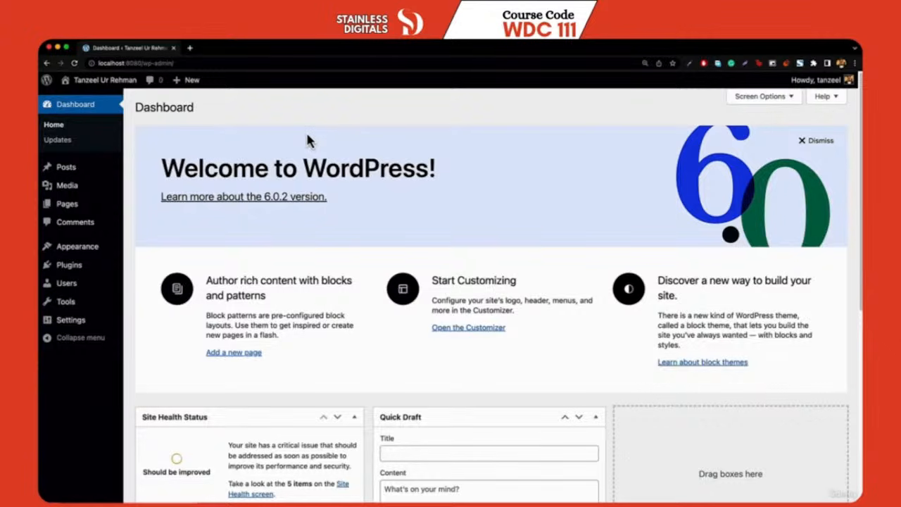
Switch to the course lecture explaining how to install the Classic Widgets plugin
mouse_move(107, 248)
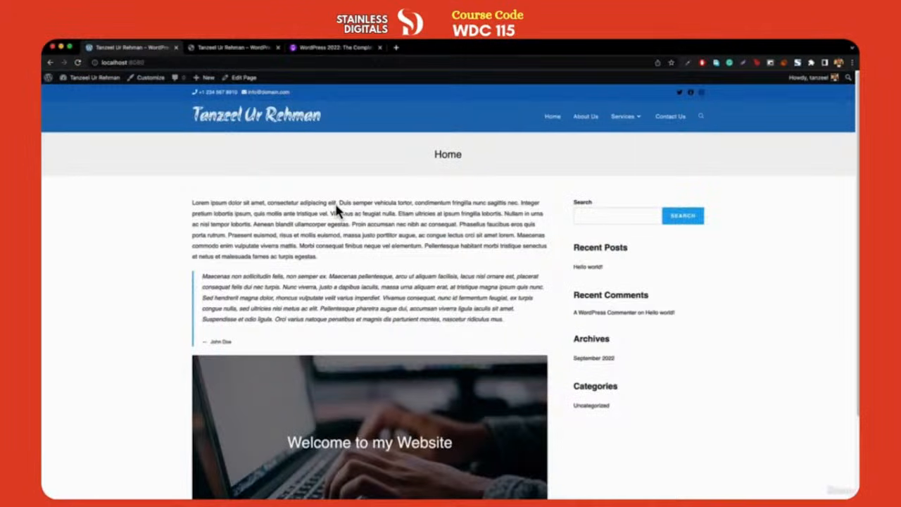
click(330, 48)
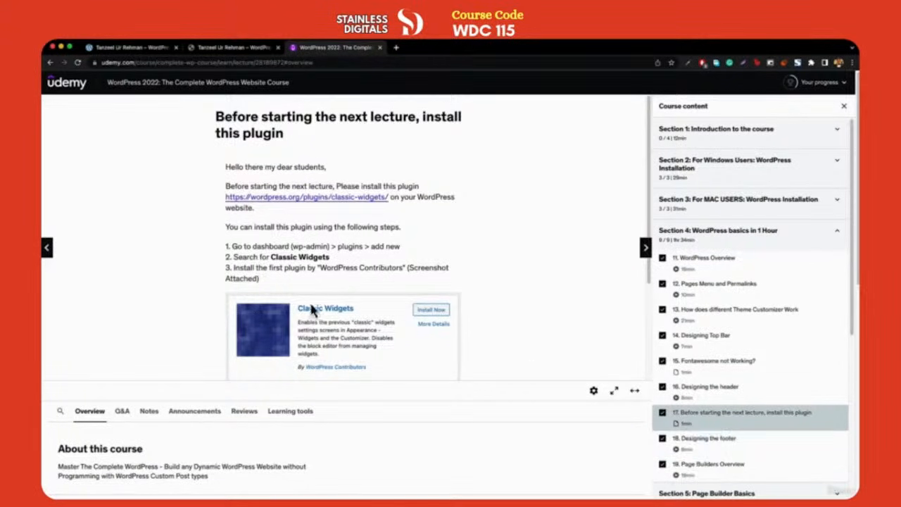
click(129, 47)
mouse_move(81, 101)
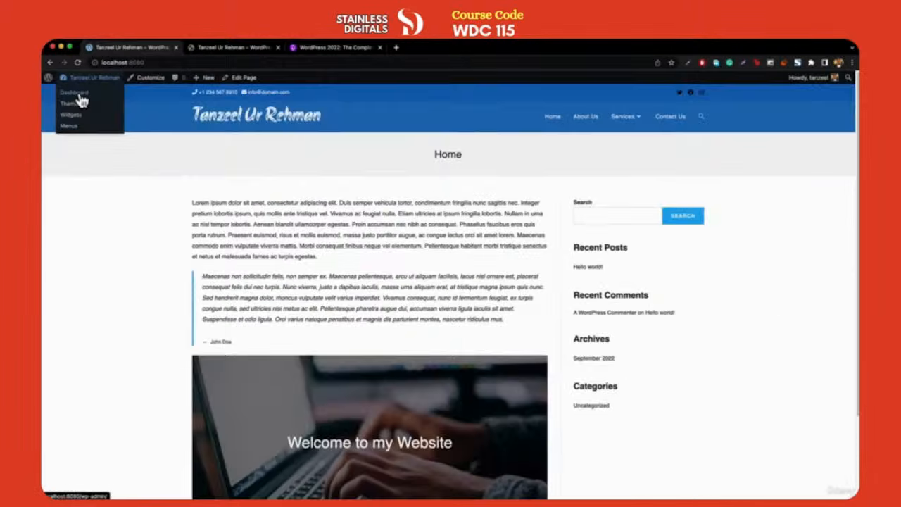
Search Plugins > Add New for 'classic widgets' and install the Classic Widgets plugin
click(80, 96)
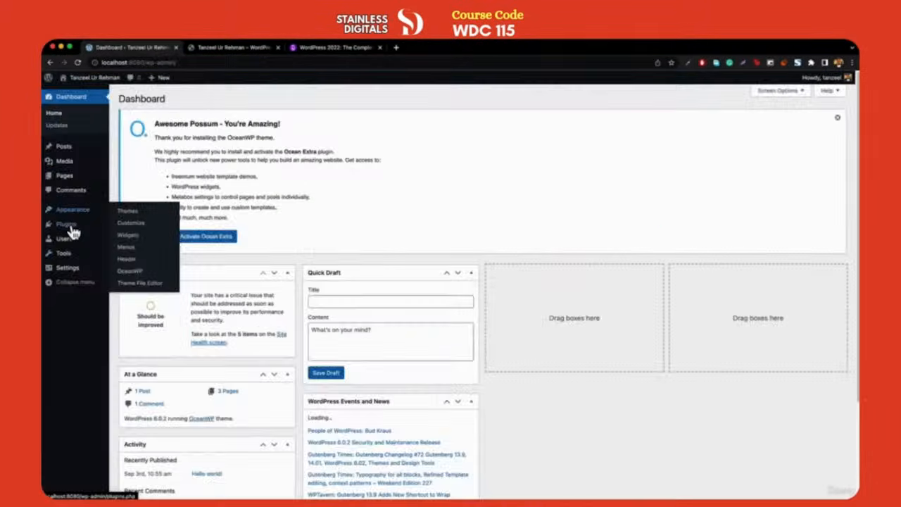
mouse_move(72, 228)
click(141, 241)
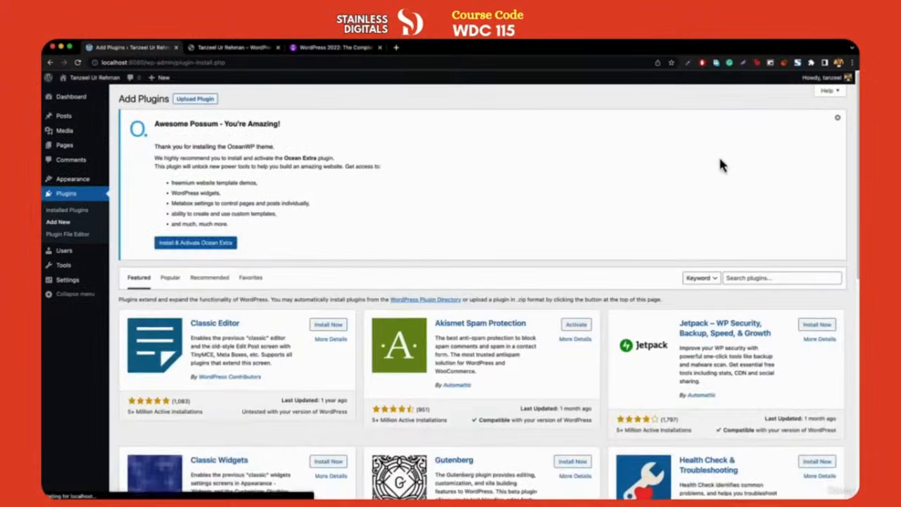
click(764, 278)
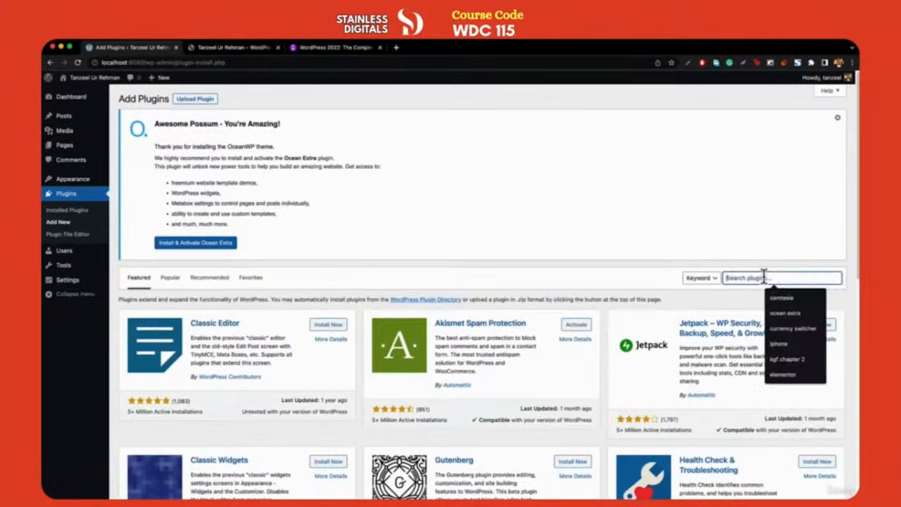
text(classi)
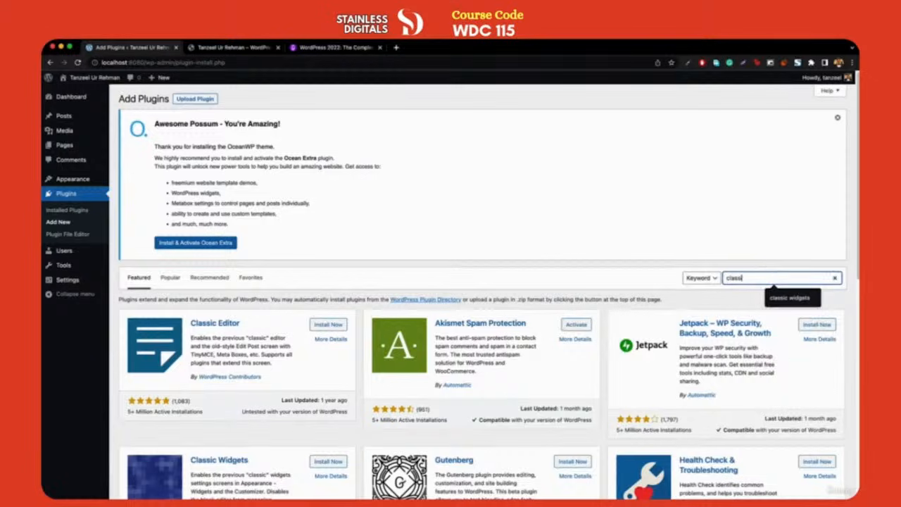
key(Down)
key(Return)
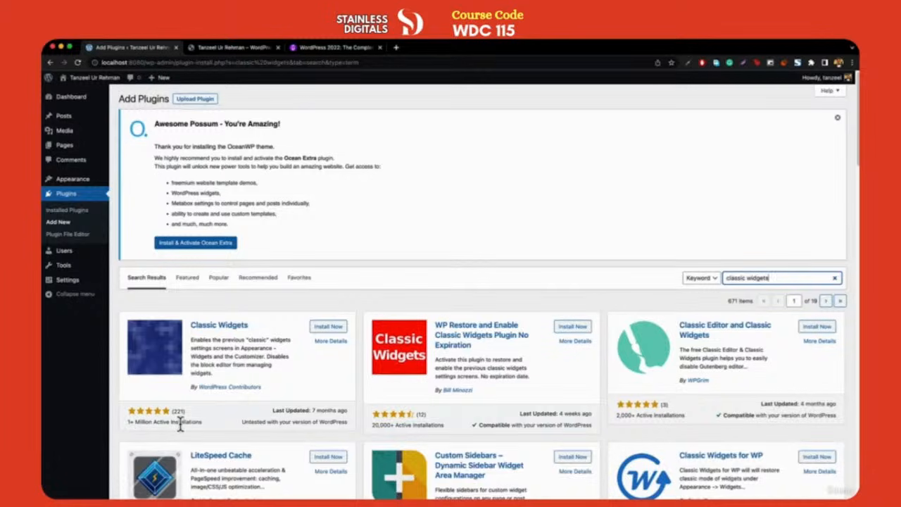
click(326, 331)
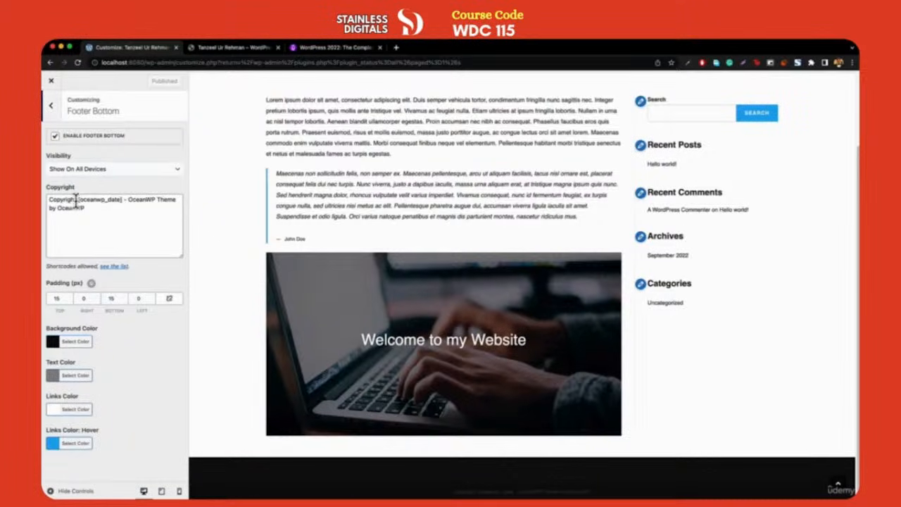
Replace the default footer copyright shortcode and theme credit with a custom 'Designed by' credit line
drag(79, 200, 120, 227)
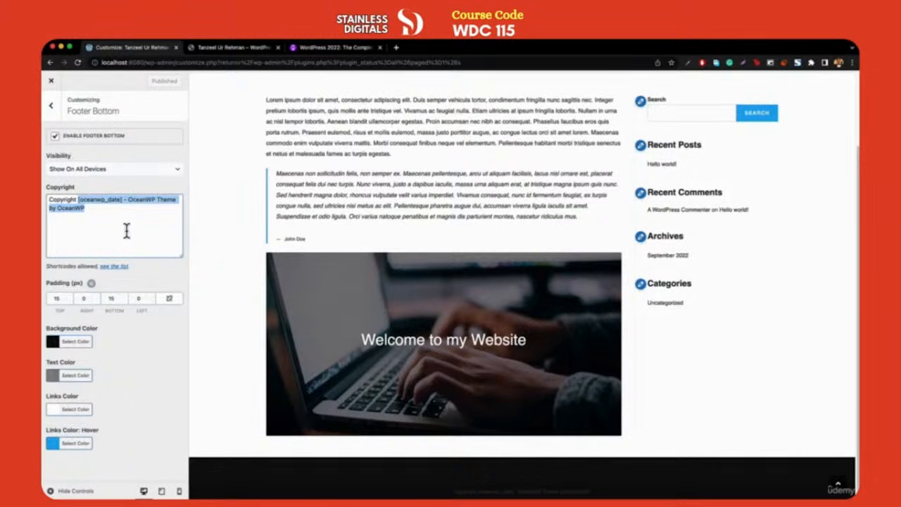
text(i)
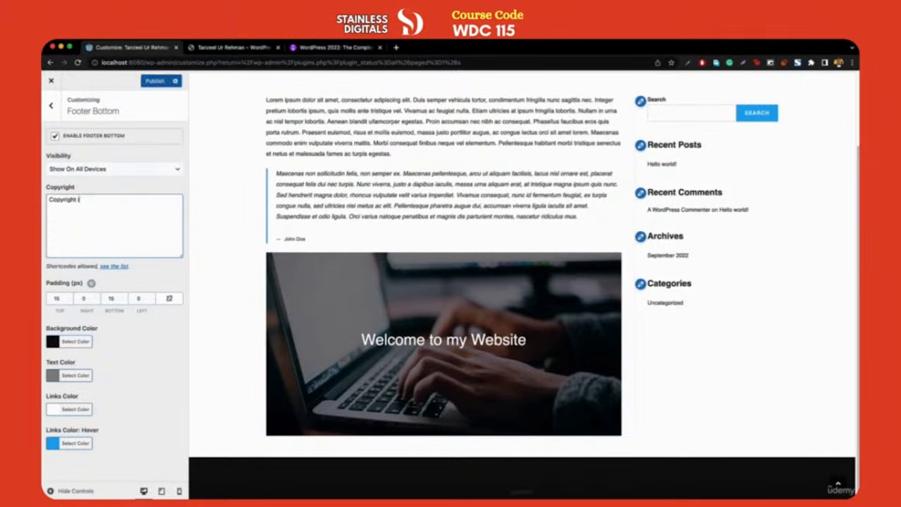
text(tanzeel)
key(BackSpace)
text(| Designed by Tea)
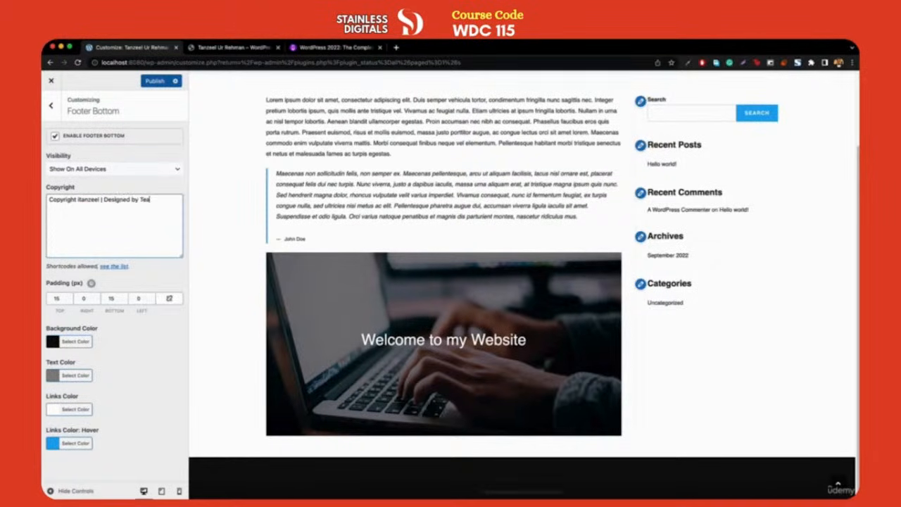
text(m Tanzeel)
Set the footer copyright text colour to light #eeeeee
click(70, 376)
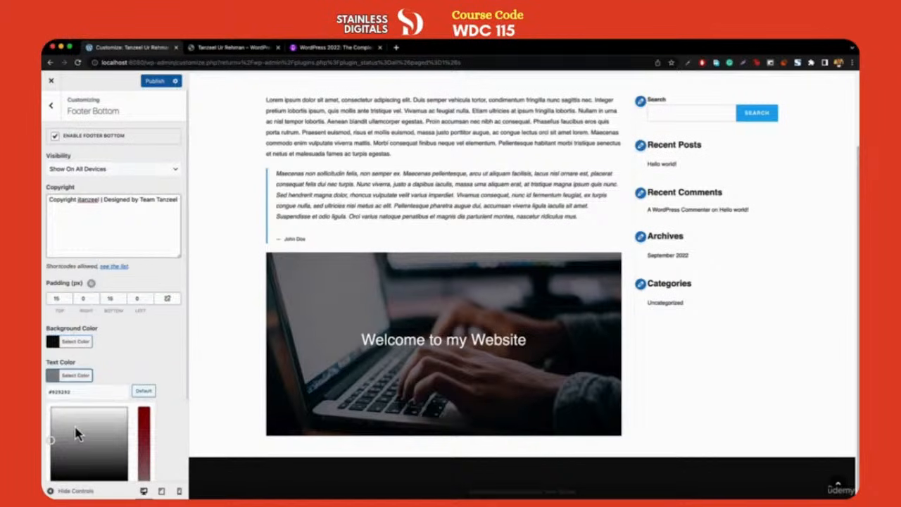
drag(77, 434, 51, 407)
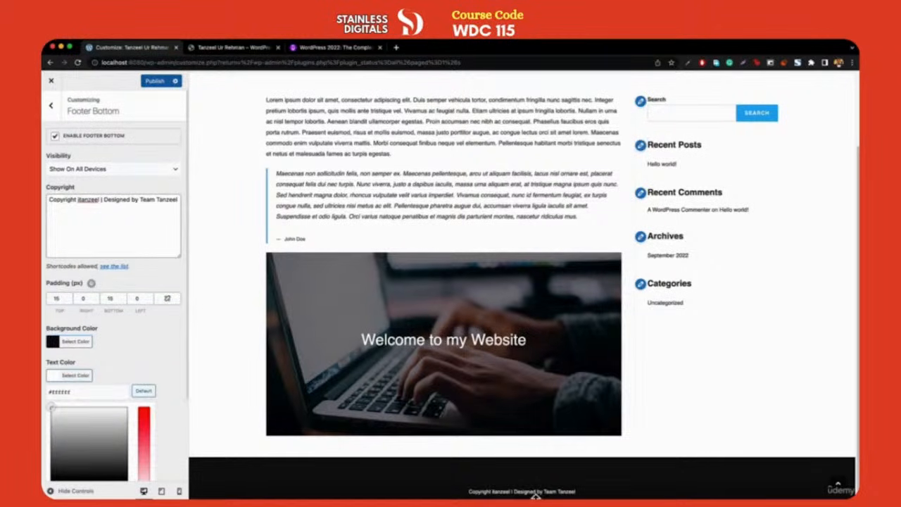
click(53, 105)
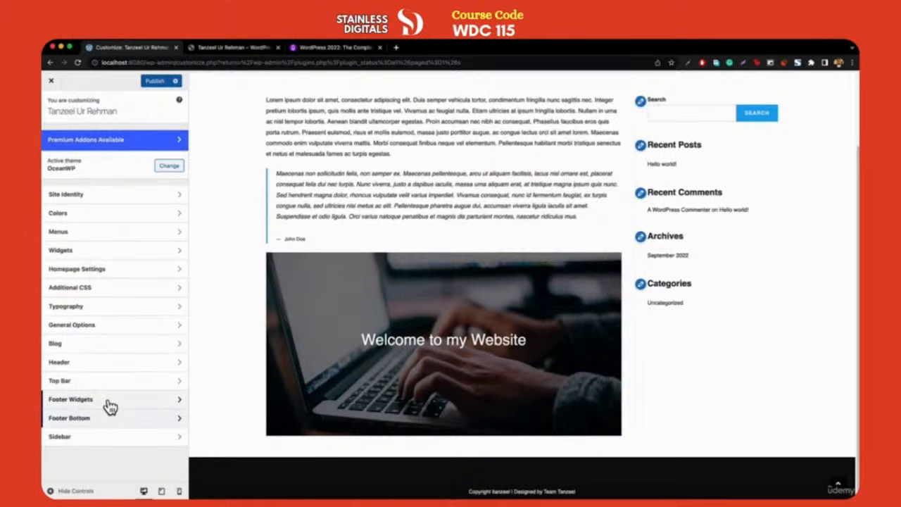
View the reference site's footer with its About, Contact Information and Facebook columns
key(ctrl+Tab)
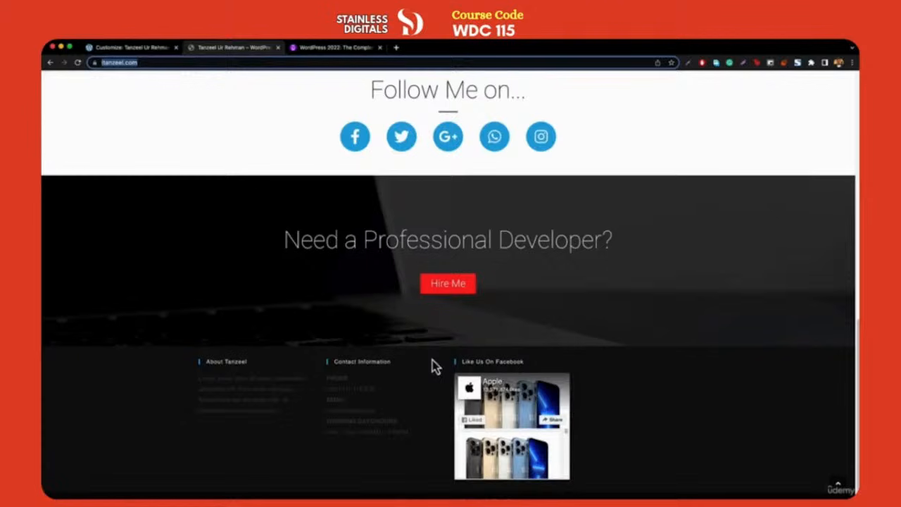
scroll(222, 371, down, 1)
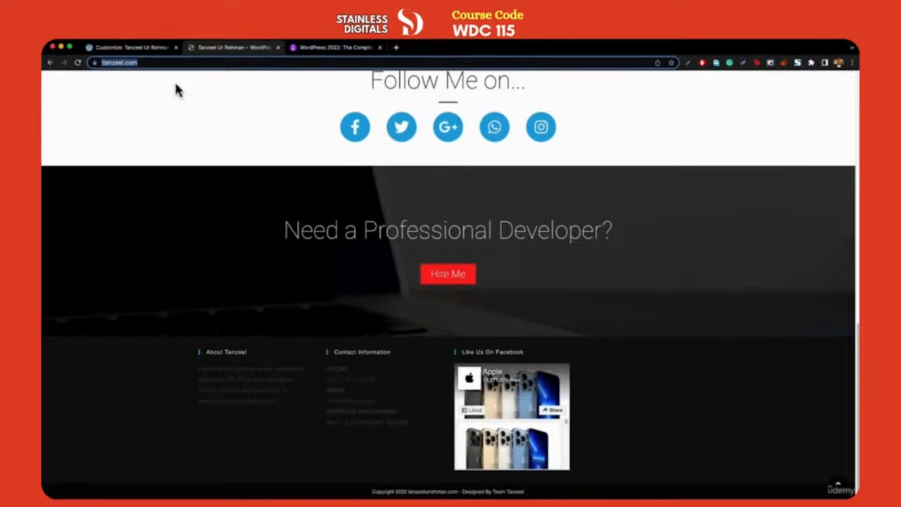
Set the Footer Widgets columns to 3, comparing against the reference site's footer layout
click(132, 47)
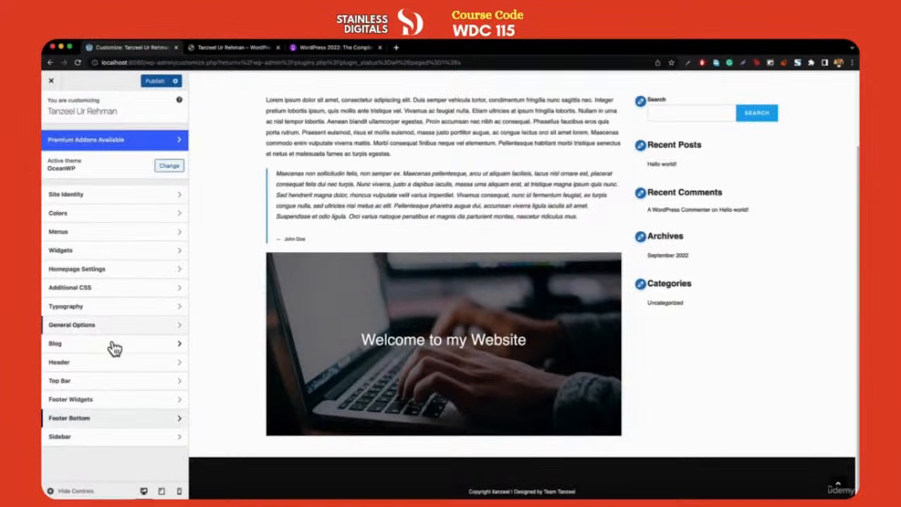
click(84, 398)
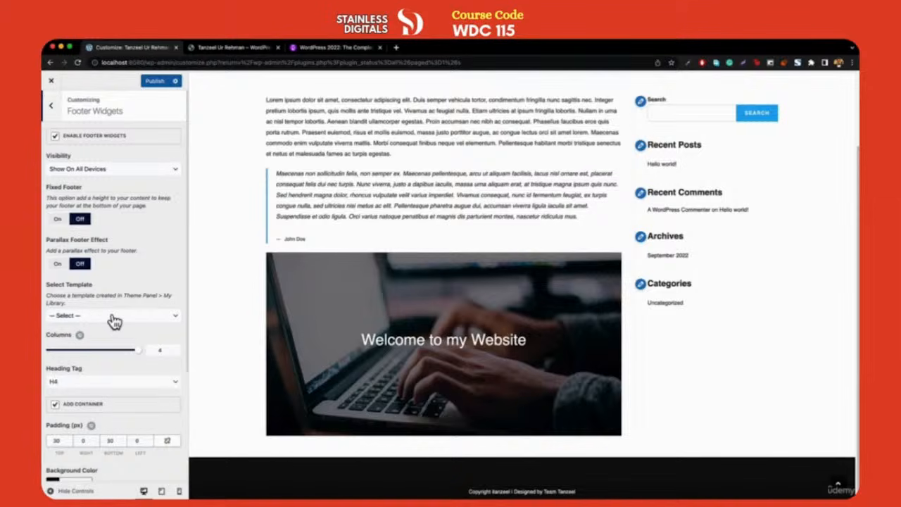
scroll(115, 322, down, 3)
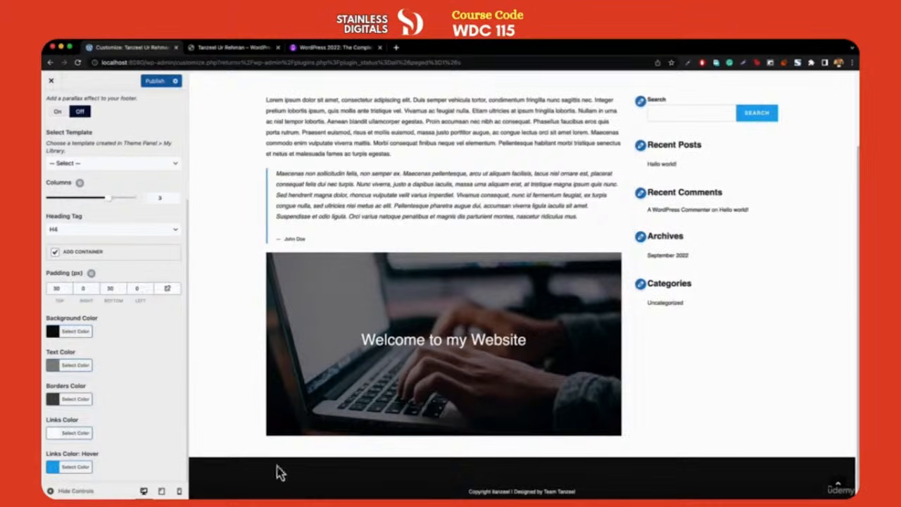
click(231, 48)
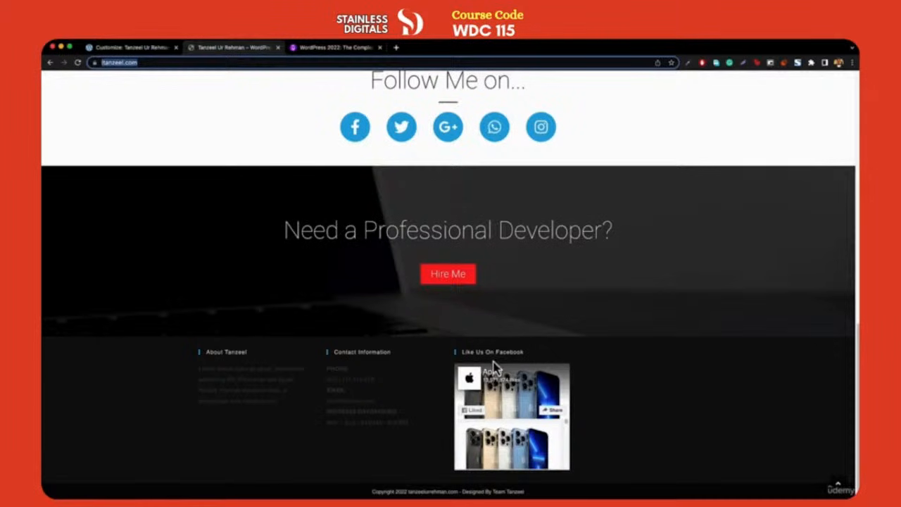
click(130, 49)
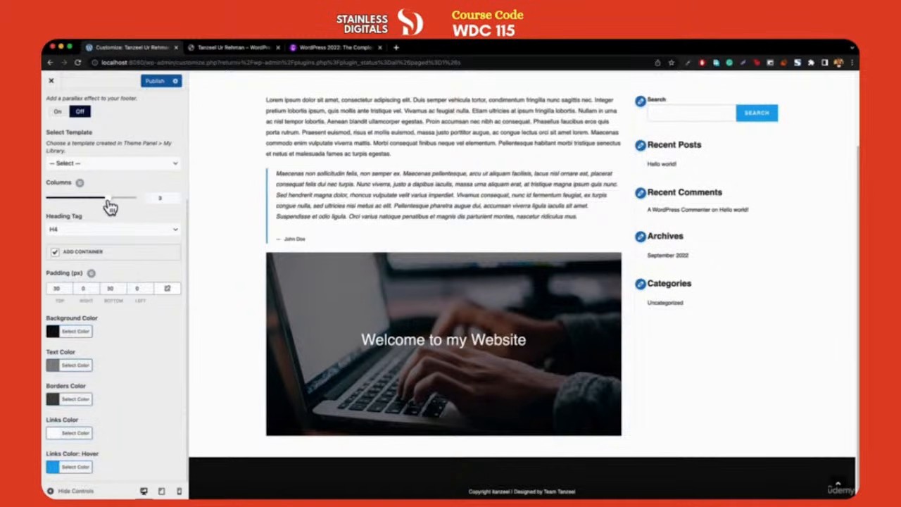
scroll(113, 204, up, 5)
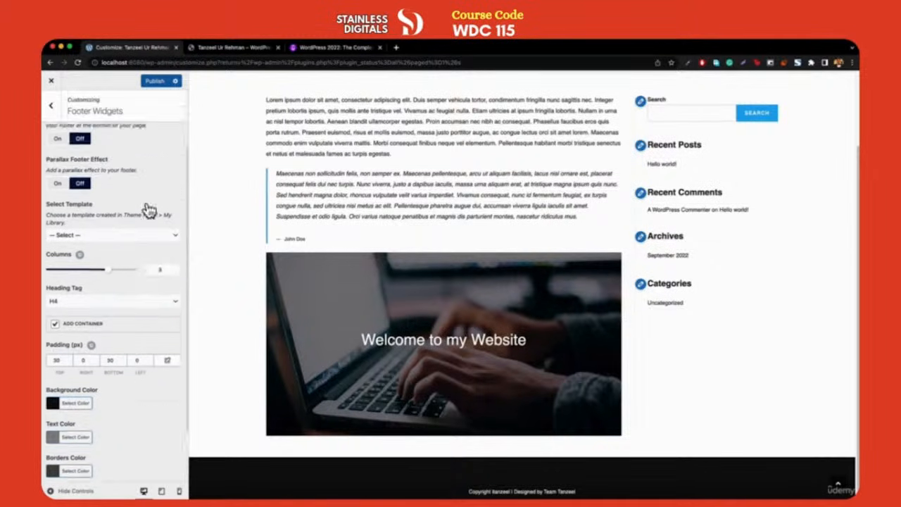
click(49, 109)
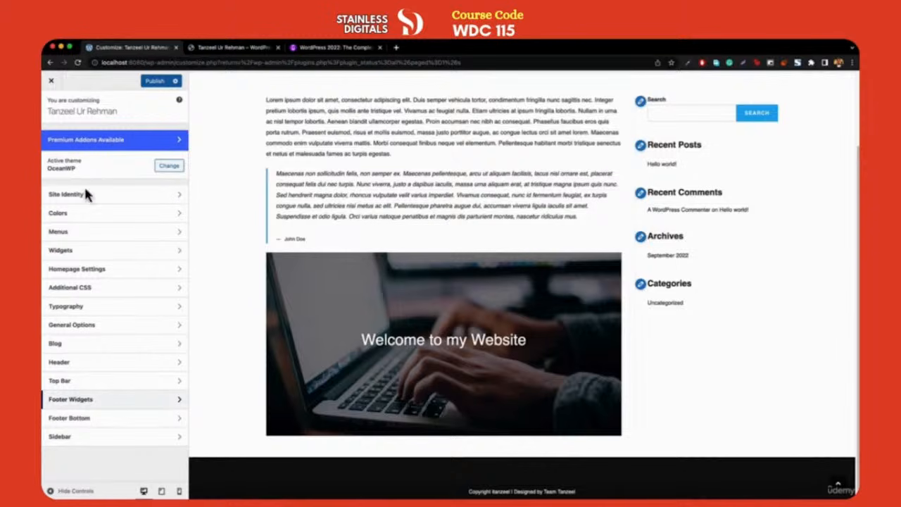
Add a Text widget to the Footer 1 area and give it an About heading
click(76, 252)
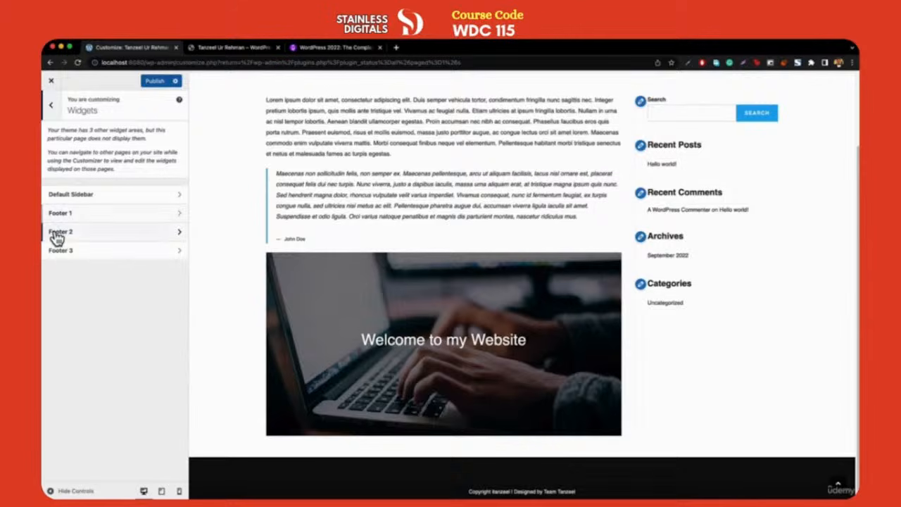
click(63, 213)
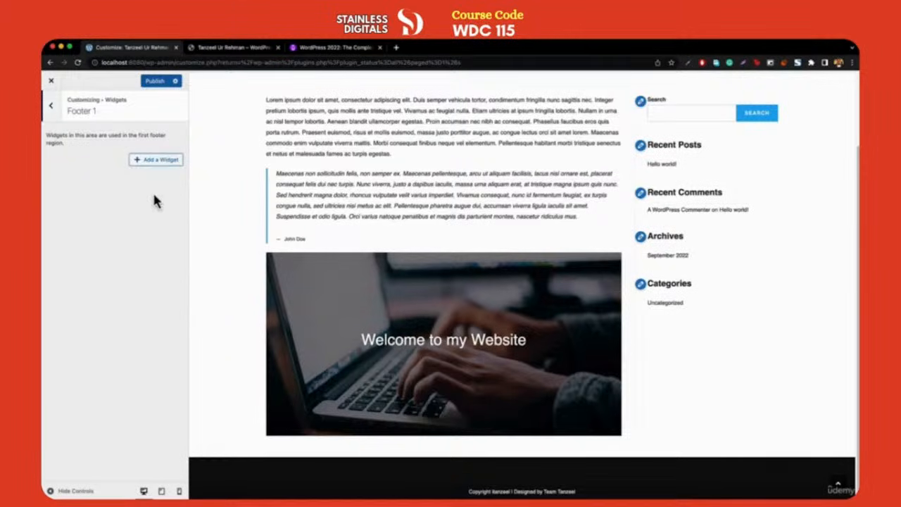
click(159, 160)
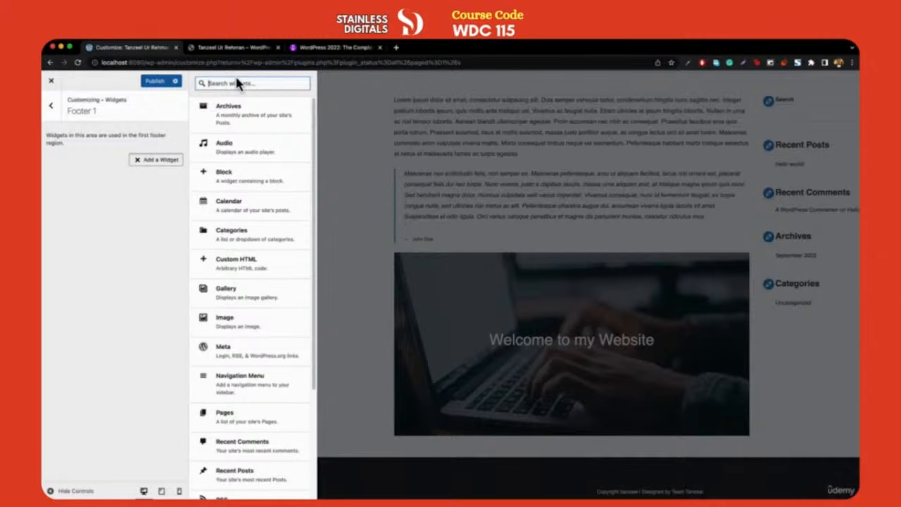
text(text)
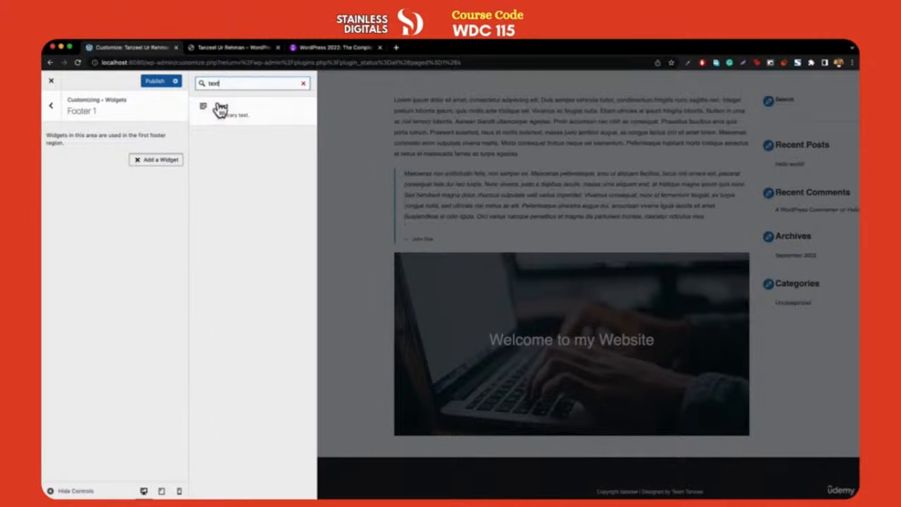
click(232, 120)
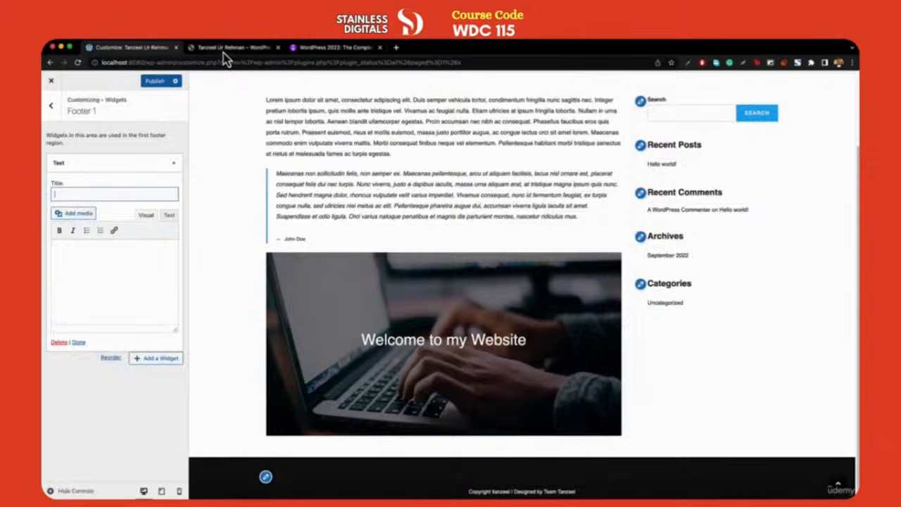
click(224, 51)
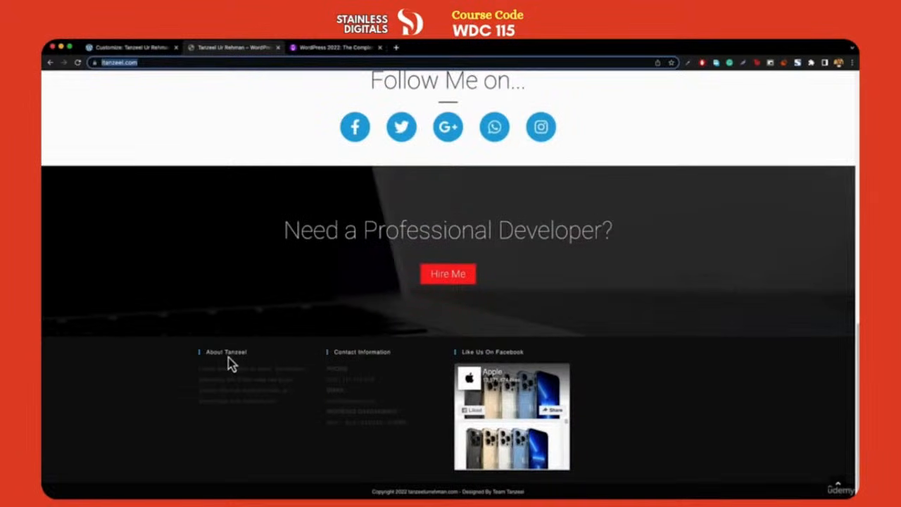
click(265, 354)
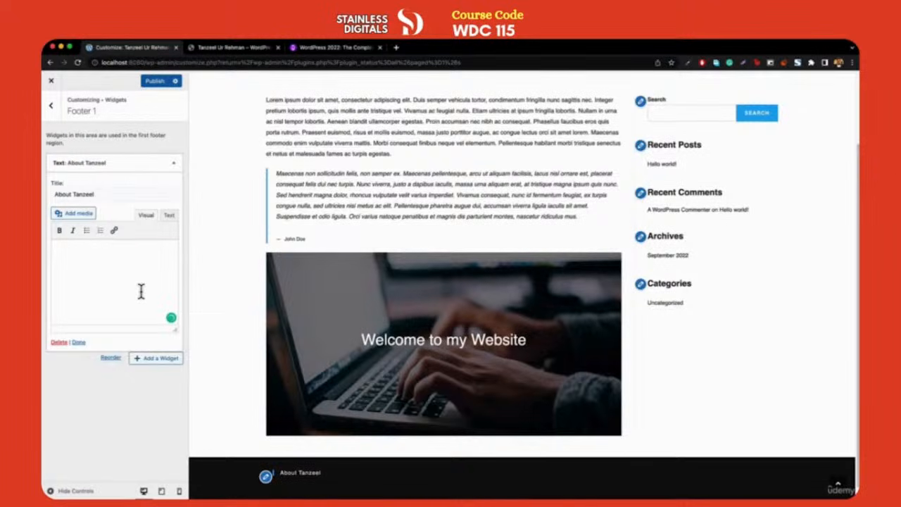
Load lipsum.com in a new tab, generate five paragraphs, and select the first paragraph
click(397, 47)
text(lipsum.com)
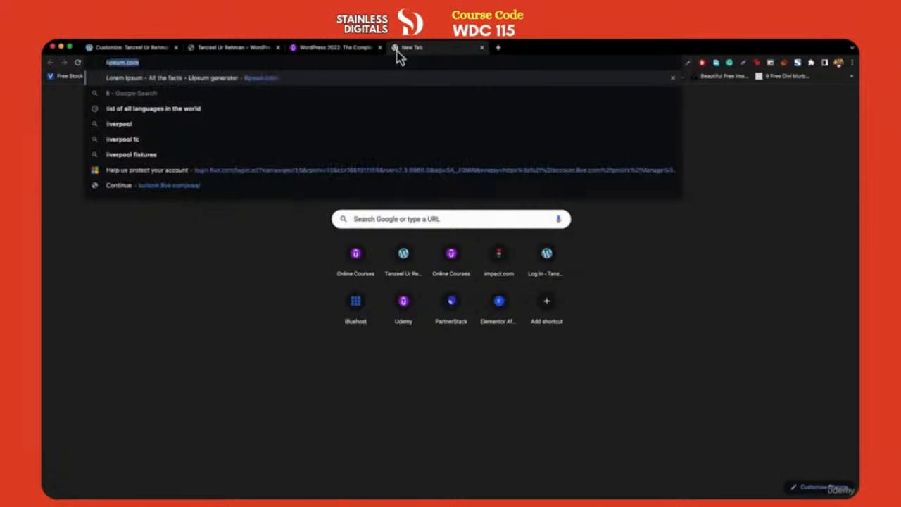
key(Return)
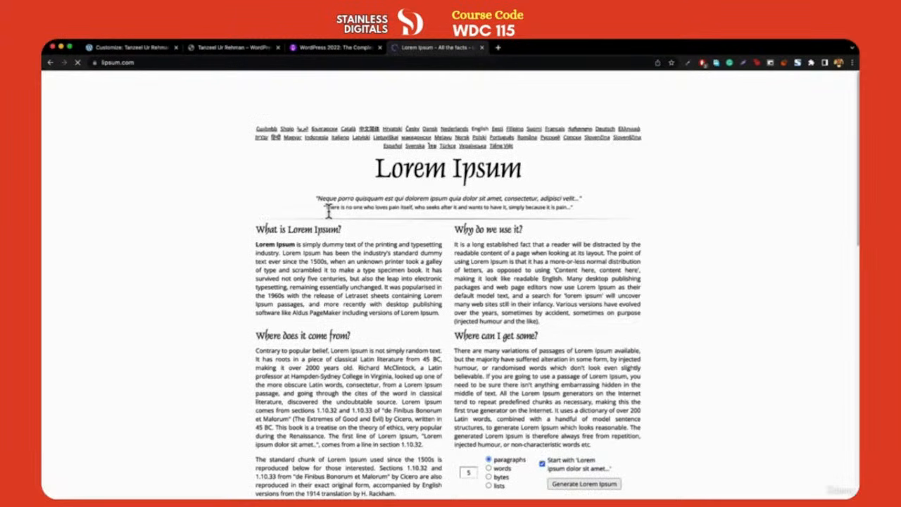
click(590, 486)
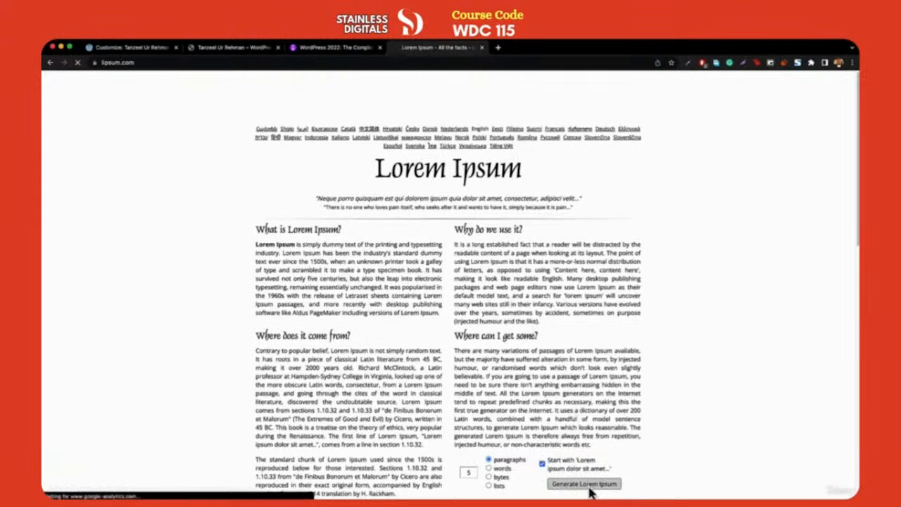
drag(255, 226, 590, 285)
key(super+c)
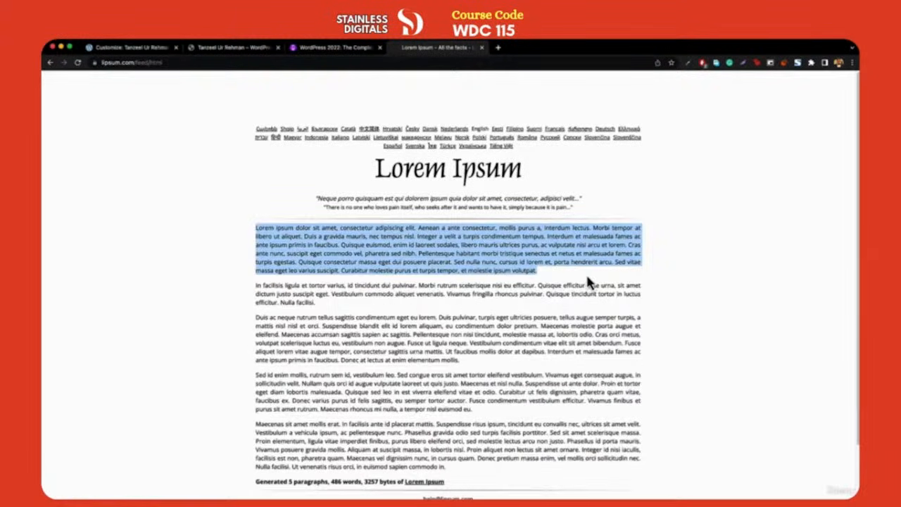
Paste the Lorem Ipsum paragraph into the About Tanzeel widget, trimming everything after 'nibh.'
click(129, 50)
key(super+v)
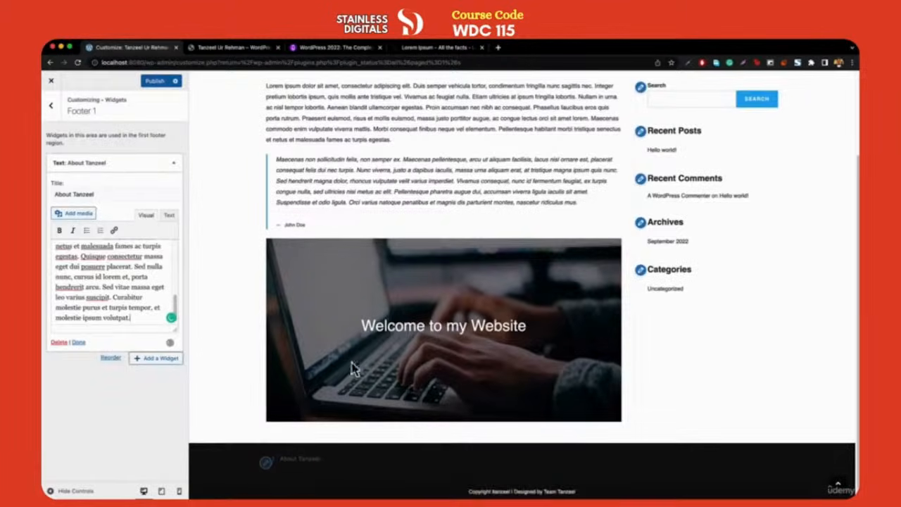
scroll(356, 425, down, 2)
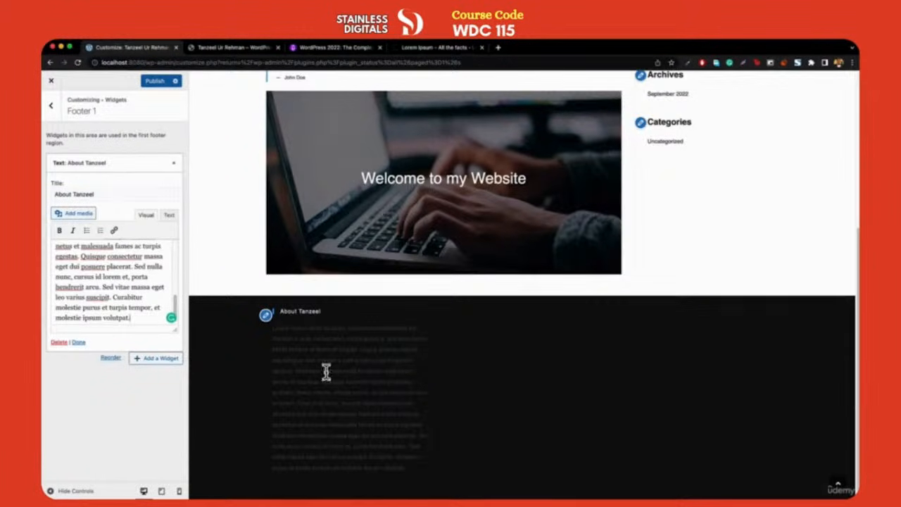
scroll(113, 278, up, 2)
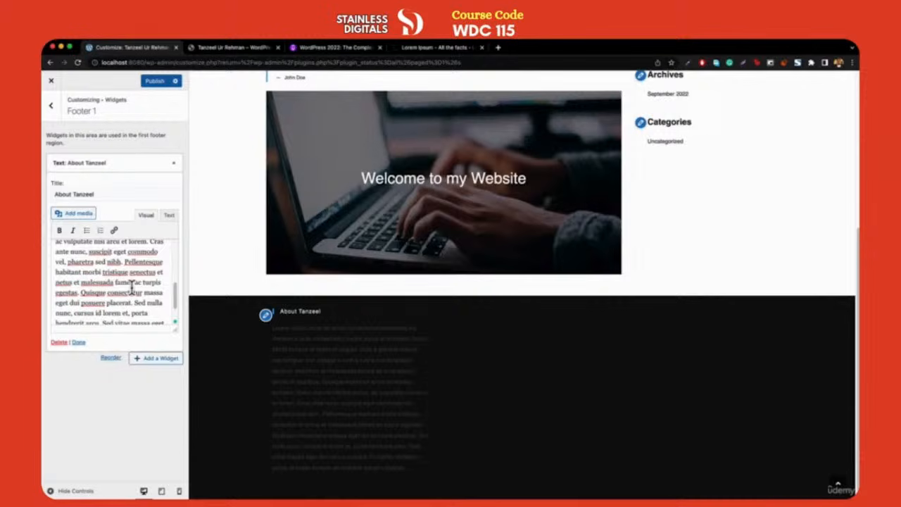
drag(124, 262, 151, 356)
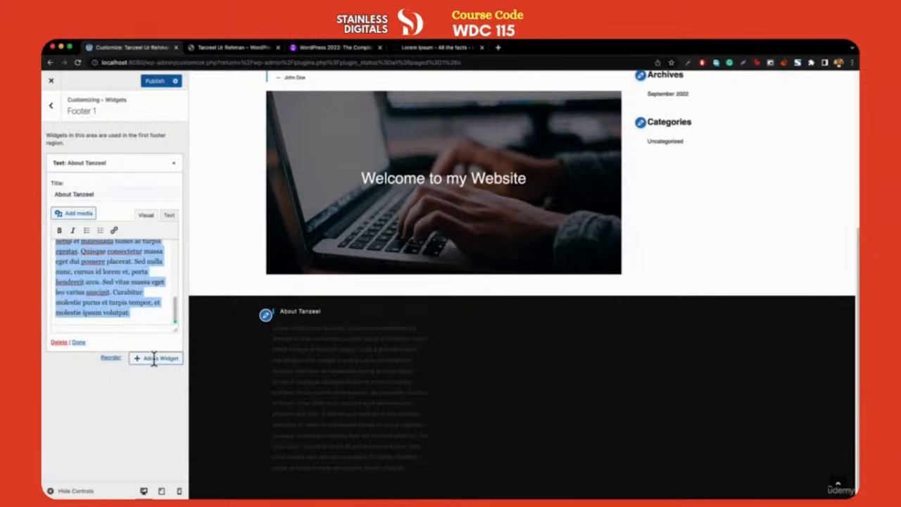
key(BackSpace)
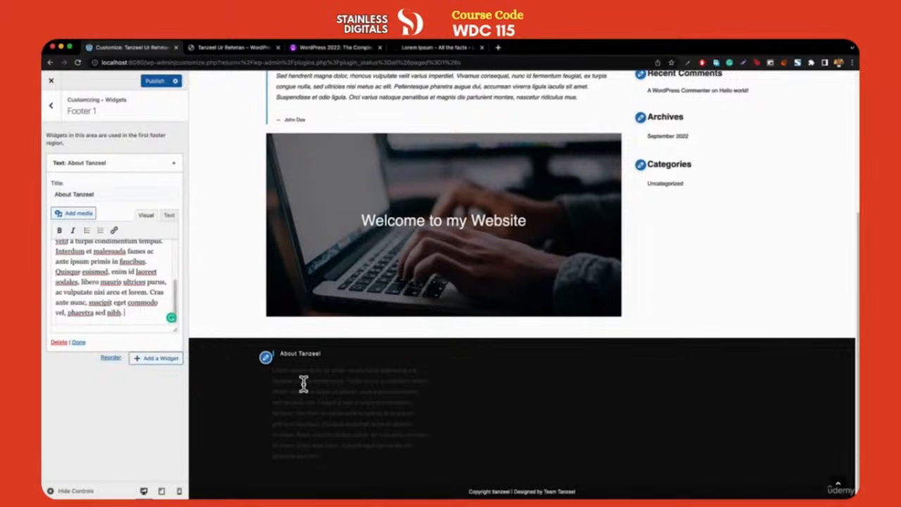
click(50, 110)
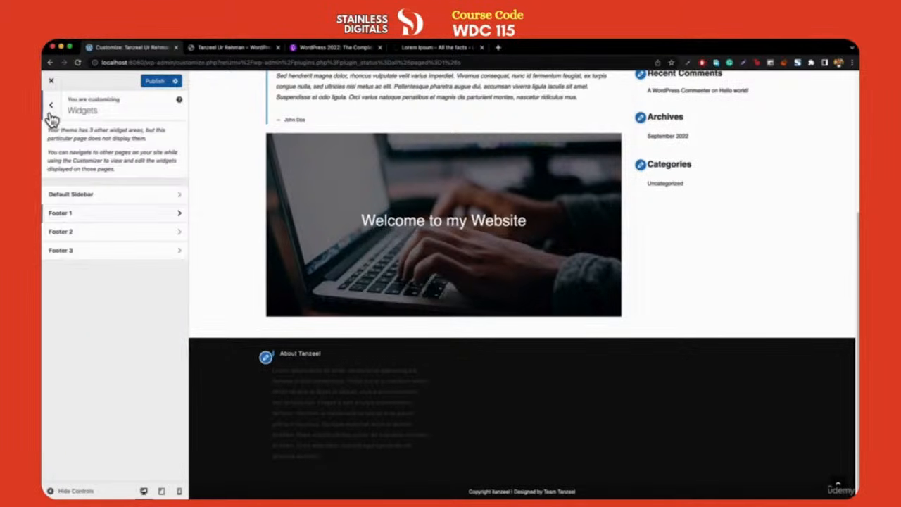
Add a Text widget titled 'Contact Information' to Footer 2
click(88, 232)
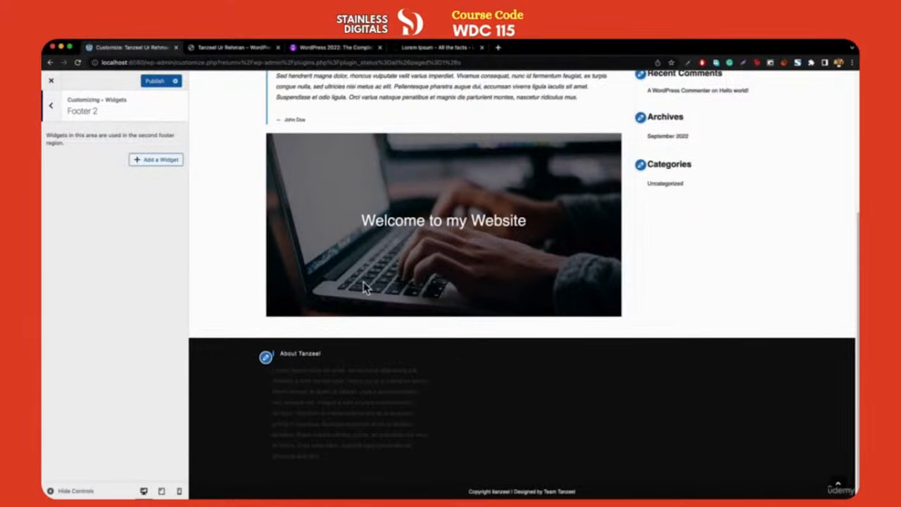
click(141, 160)
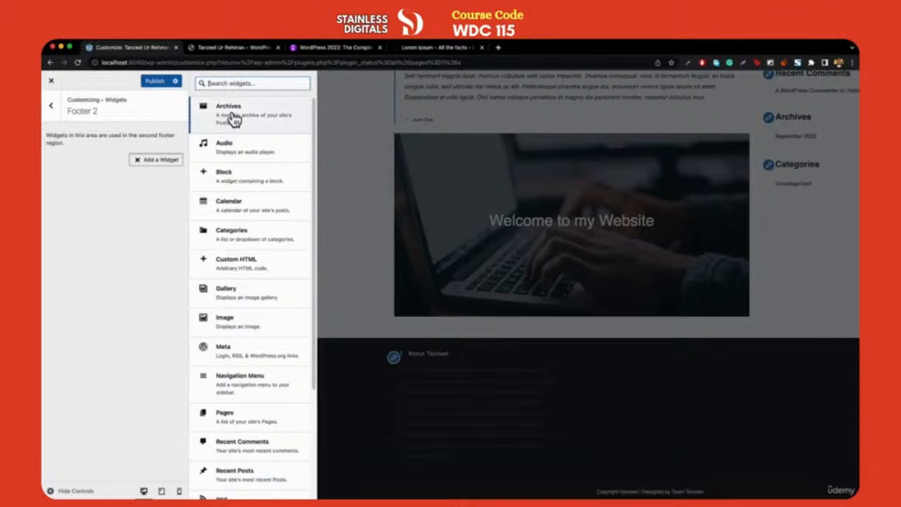
text(text)
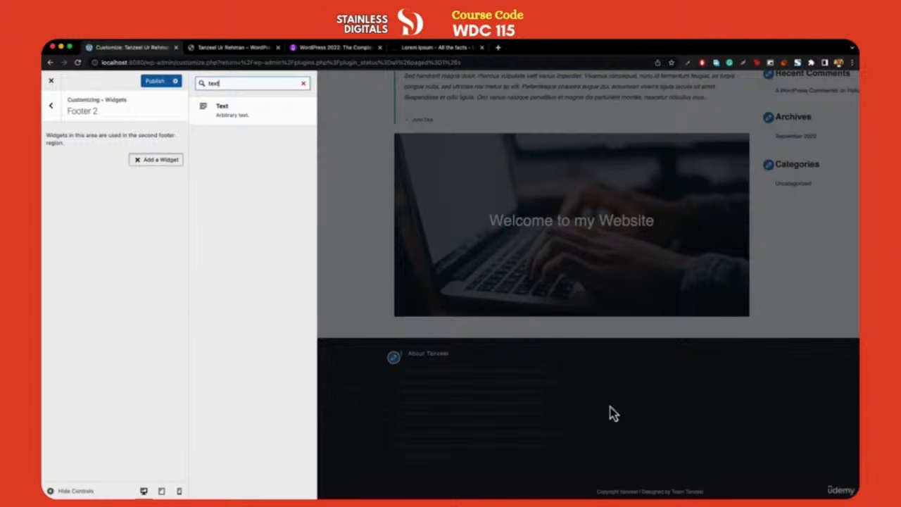
click(245, 111)
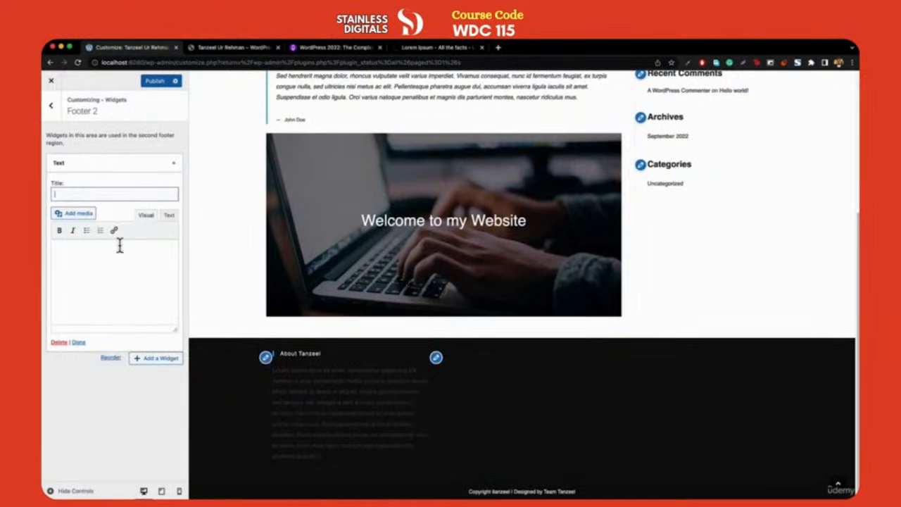
text(Contact Inform)
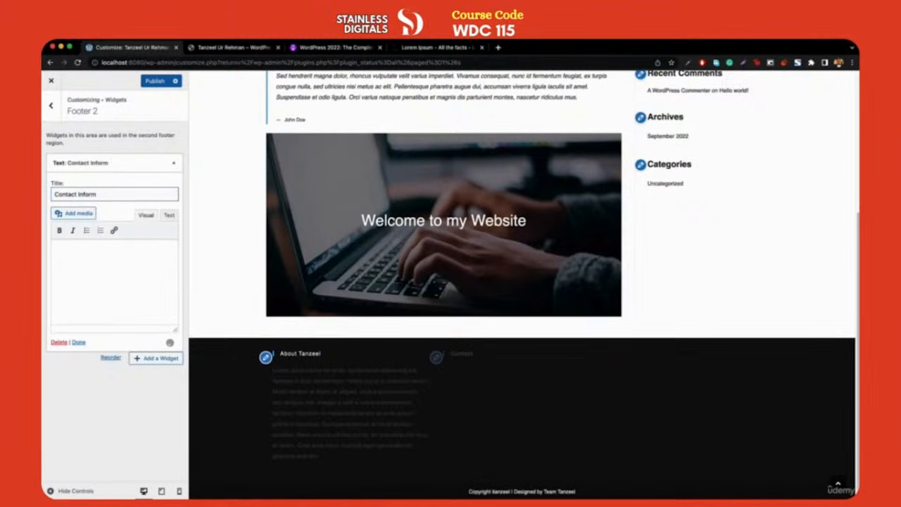
text(ation)
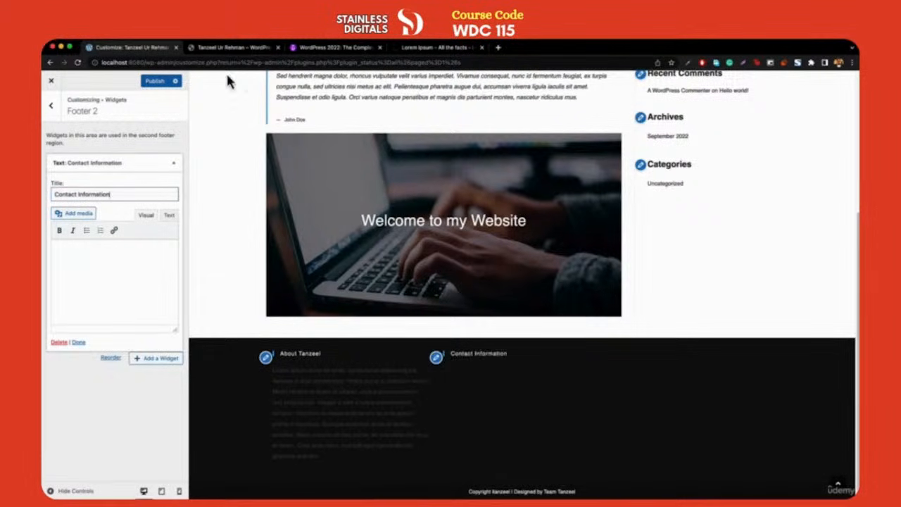
Fill the widget with the phone, email and working hours copied from the live site
click(229, 48)
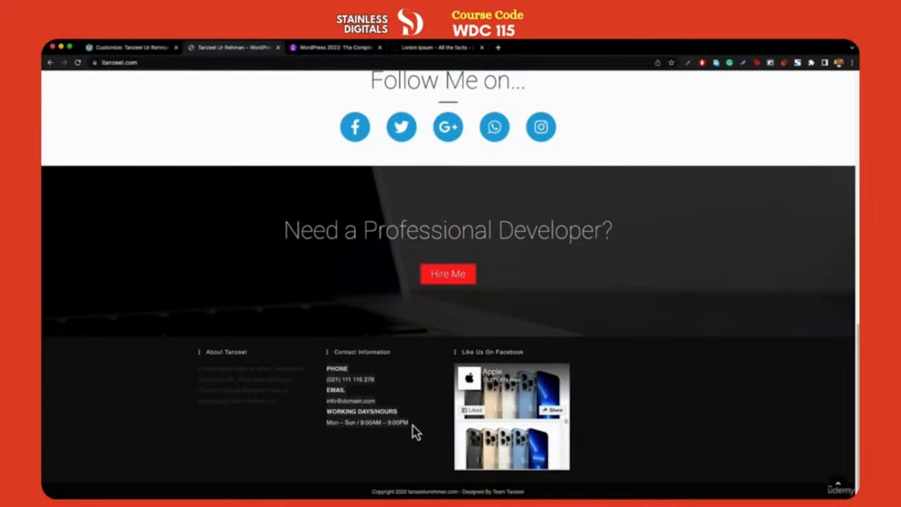
key(ctrl+shift+Tab)
click(120, 278)
key(super+v)
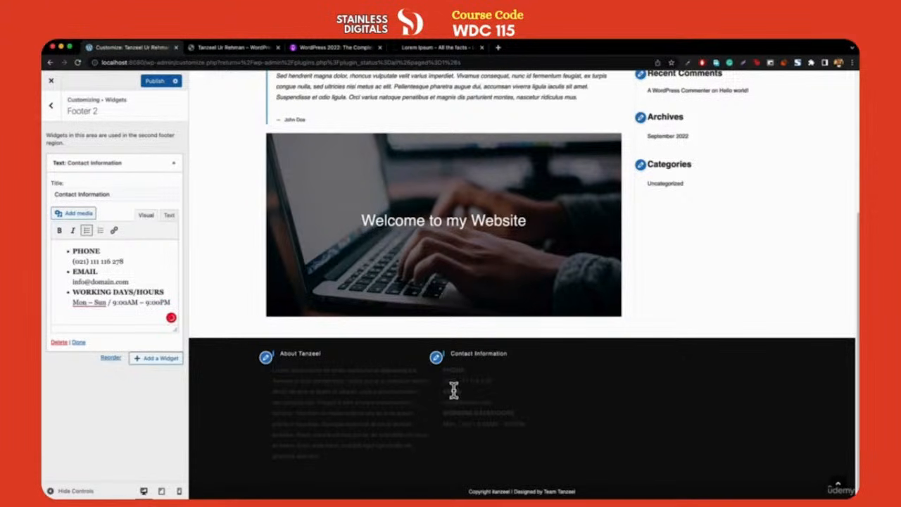
click(174, 165)
click(174, 165)
click(50, 105)
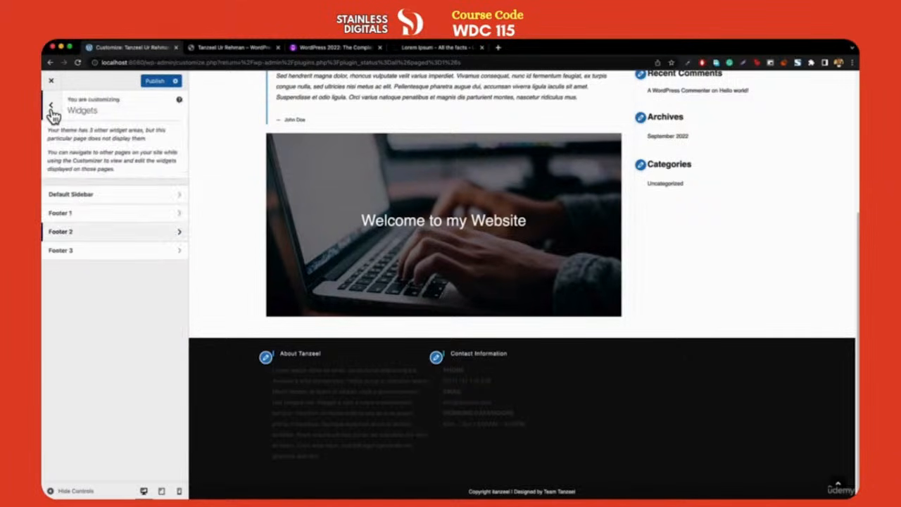
Open Footer 3 and browse its list of addable widgets
click(86, 258)
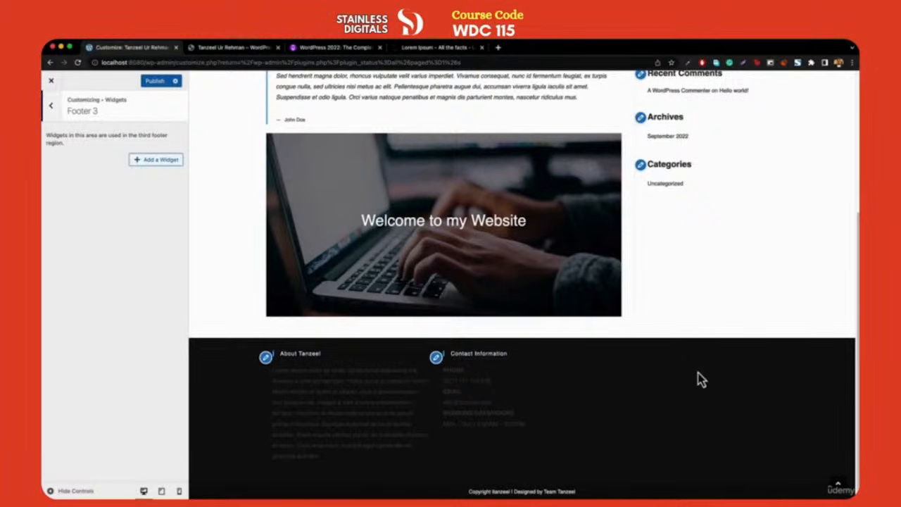
click(156, 160)
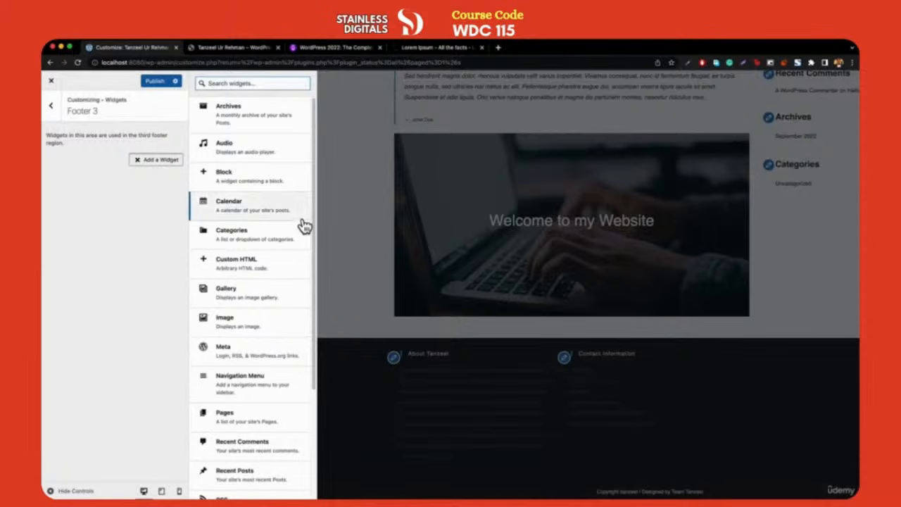
scroll(296, 229, down, 3)
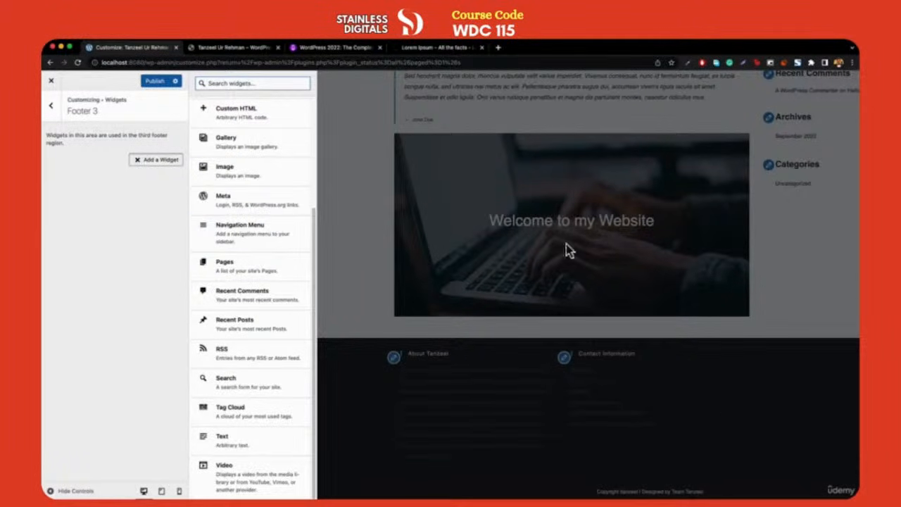
Close the Lorem Ipsum tab and start a search for 'facebook like box'
click(397, 51)
key(super+w)
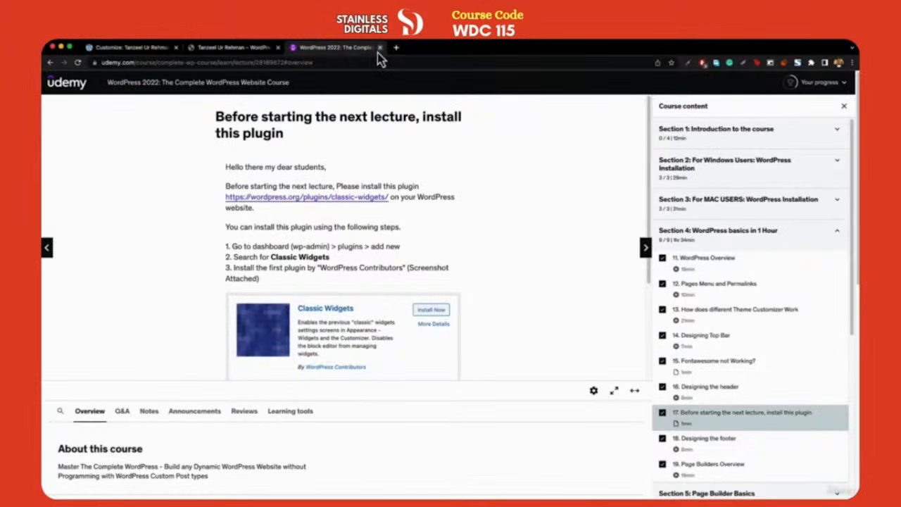
click(352, 63)
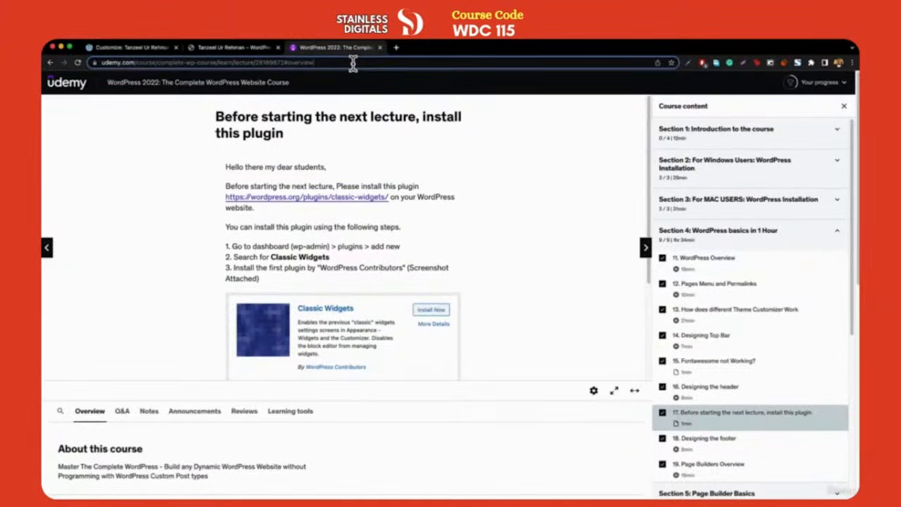
text(faceb)
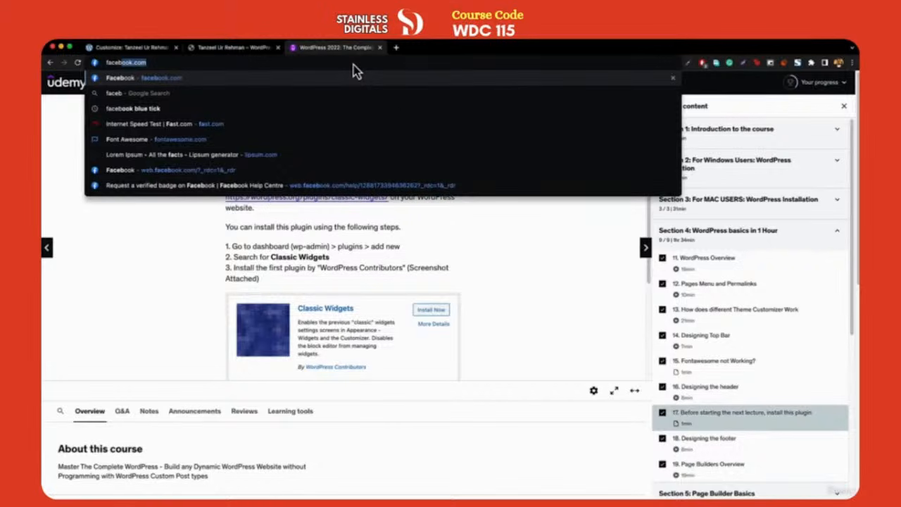
text(ook like box)
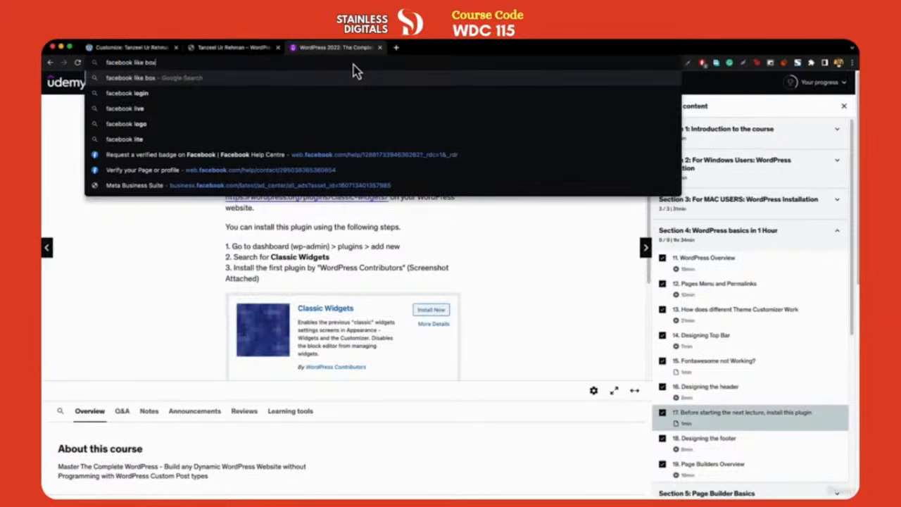
Search Google for 'facebook like box' and open Facebook's Like Box documentation
key(Return)
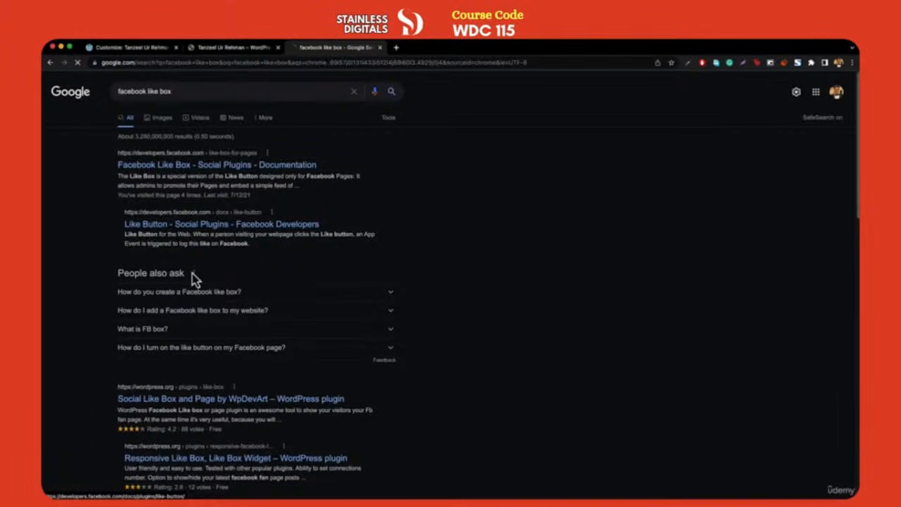
click(227, 167)
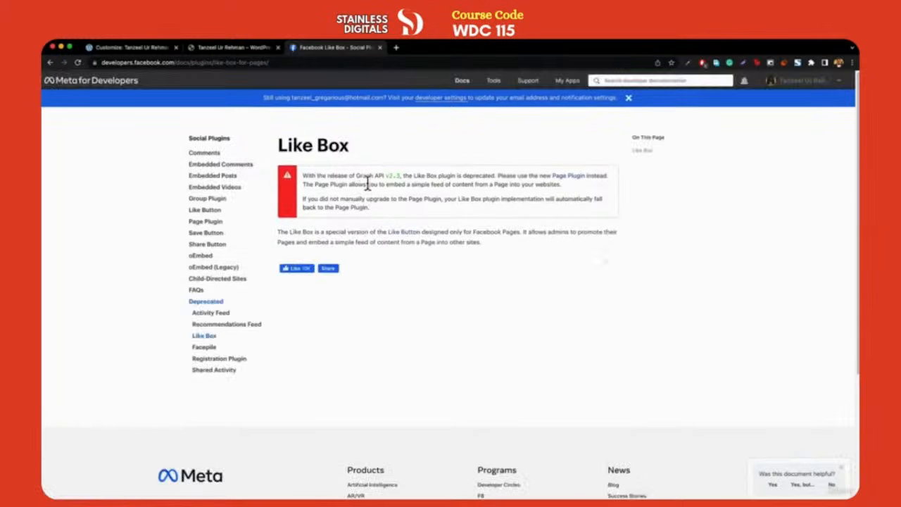
Point the Page Plugin at facebook.com/apple and set its height to 350
click(209, 222)
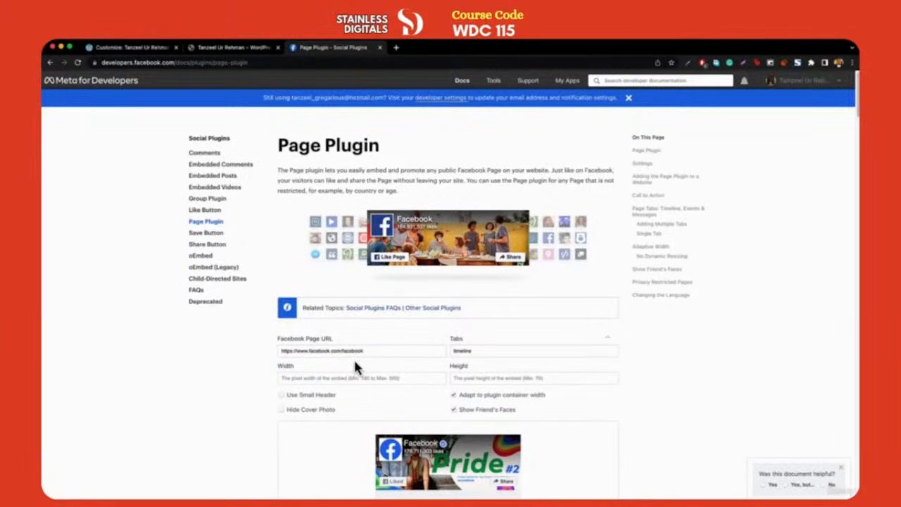
double_click(398, 351)
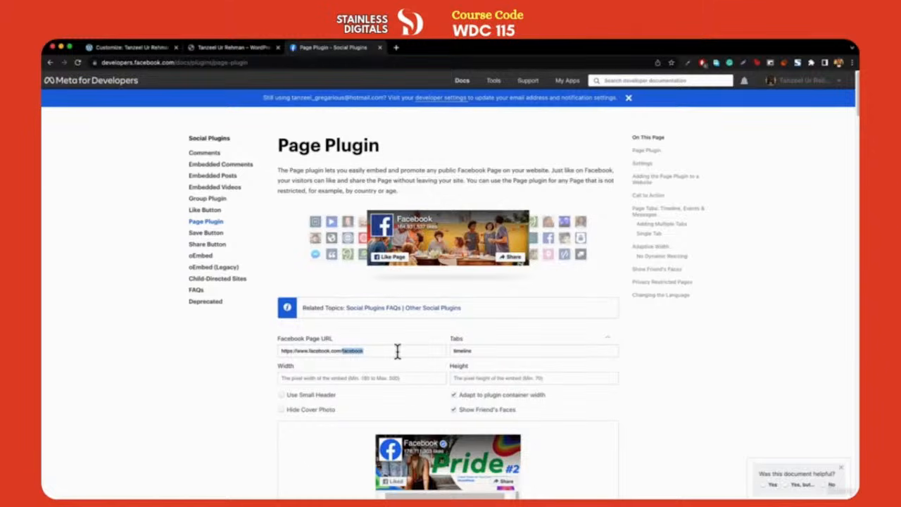
text(appn)
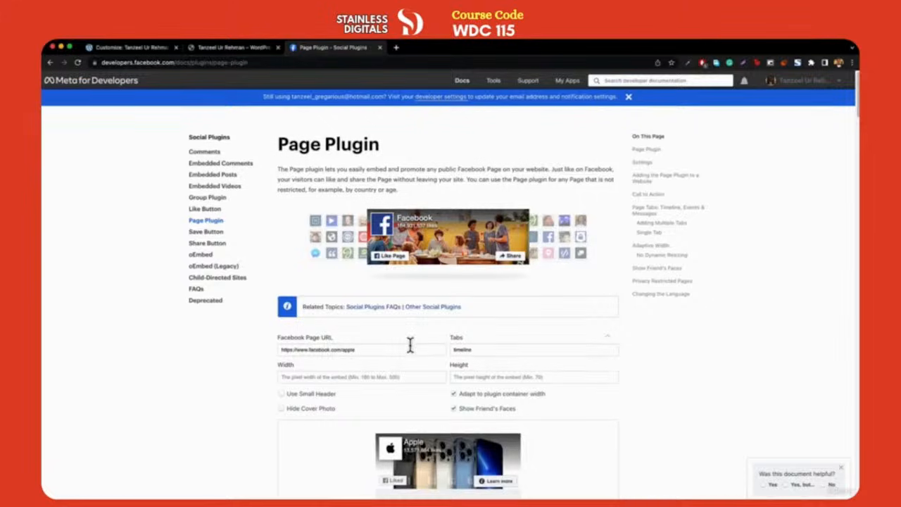
scroll(451, 349, down, 3)
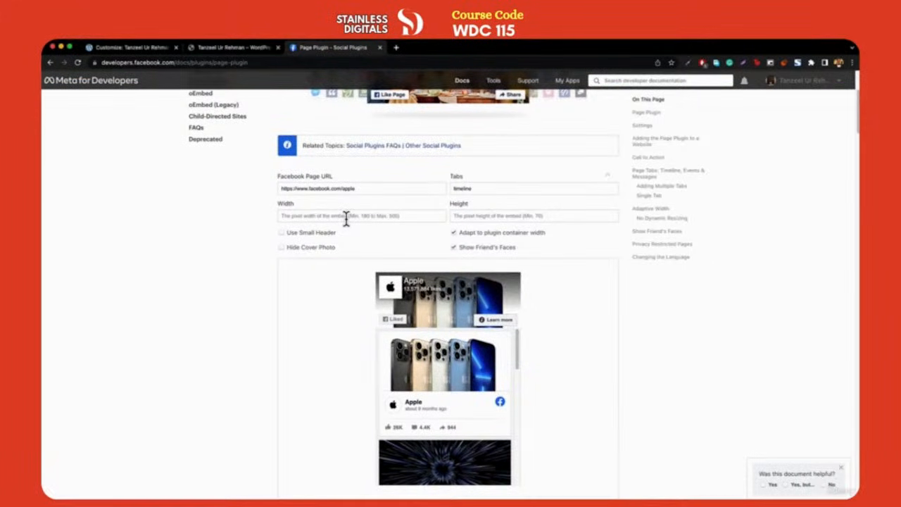
click(481, 219)
text(300)
Generate the Page Plugin embed code
scroll(465, 275, down, 3)
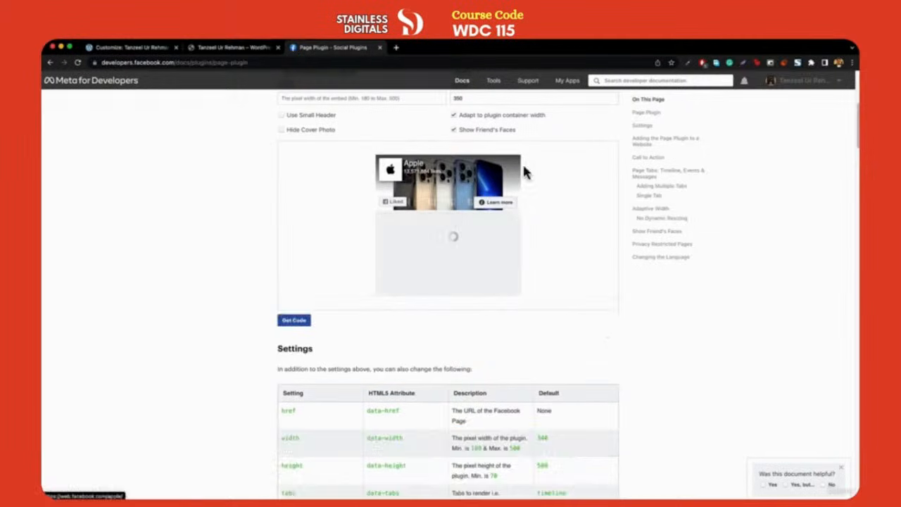
scroll(432, 235, up, 3)
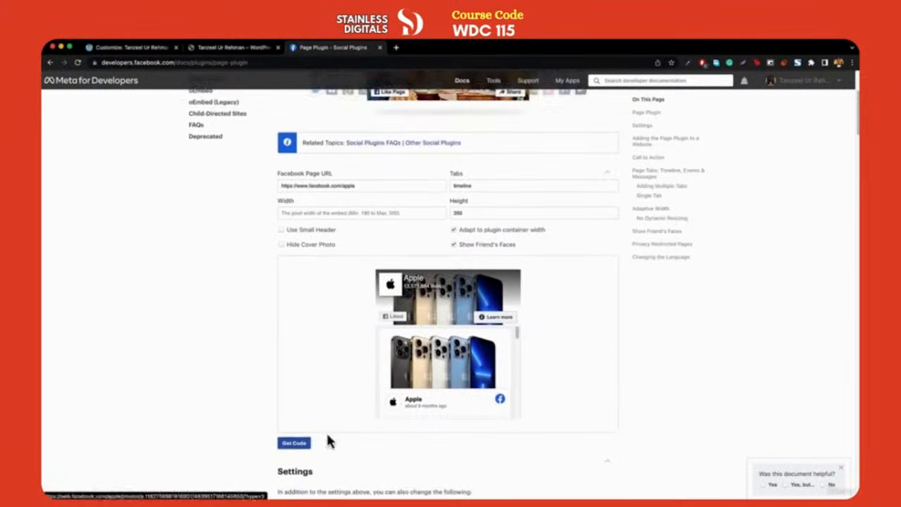
click(293, 444)
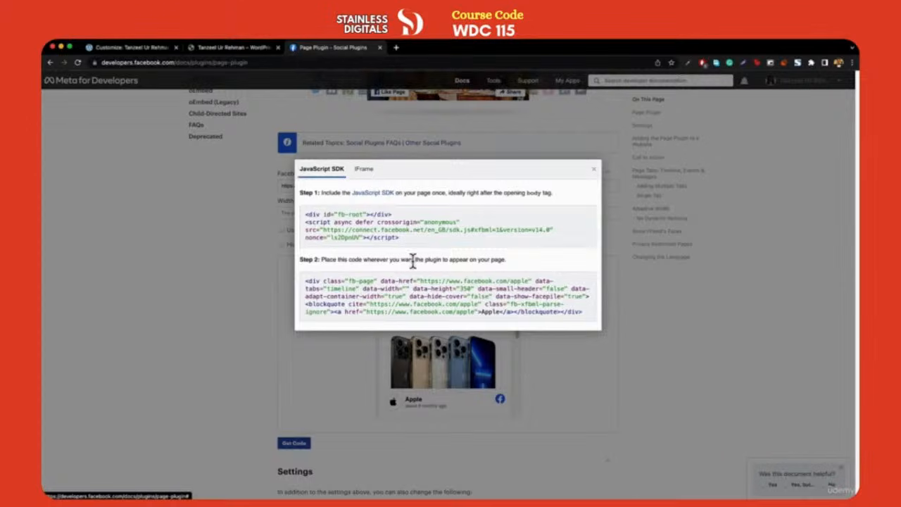
click(125, 48)
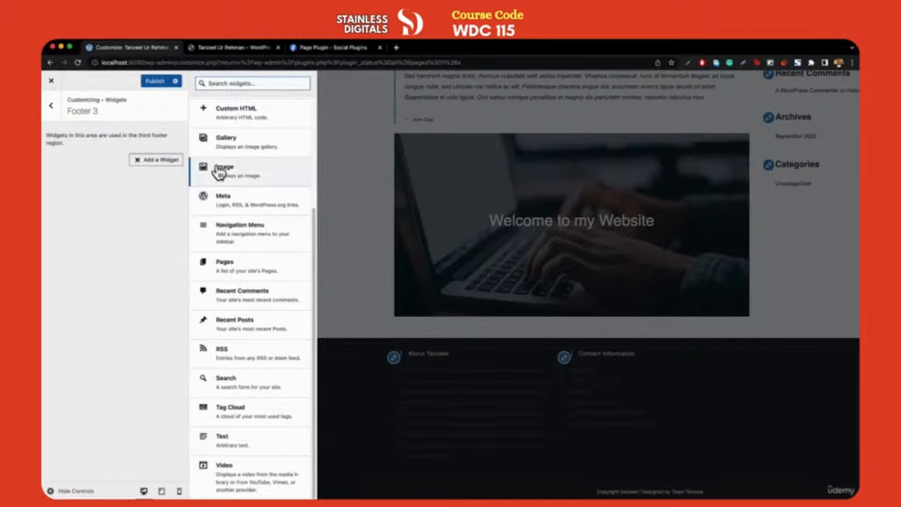
Add a Custom HTML widget to Footer 3 titled 'Find Us on Facebook'
scroll(239, 155, up, 5)
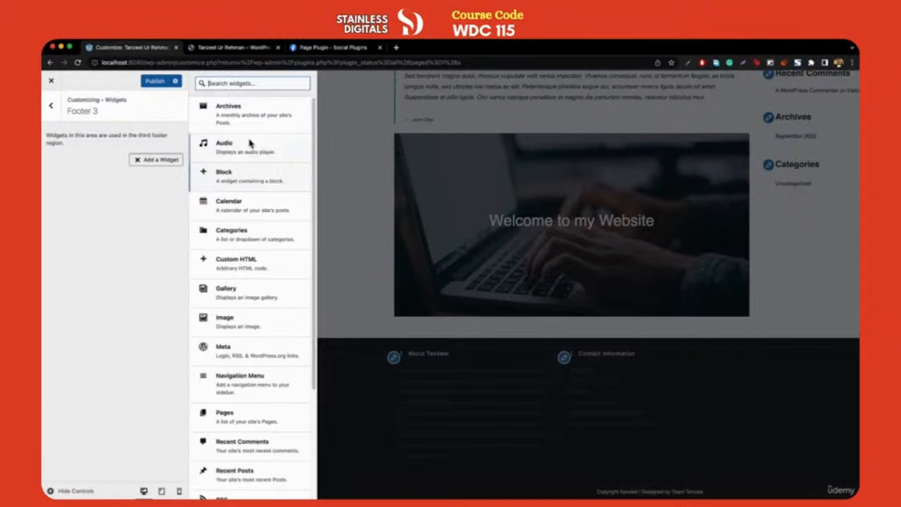
click(252, 275)
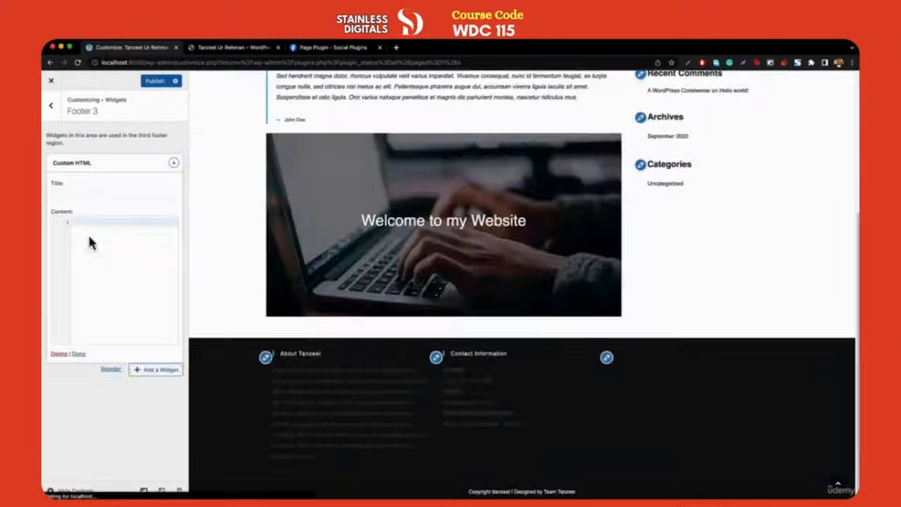
click(103, 198)
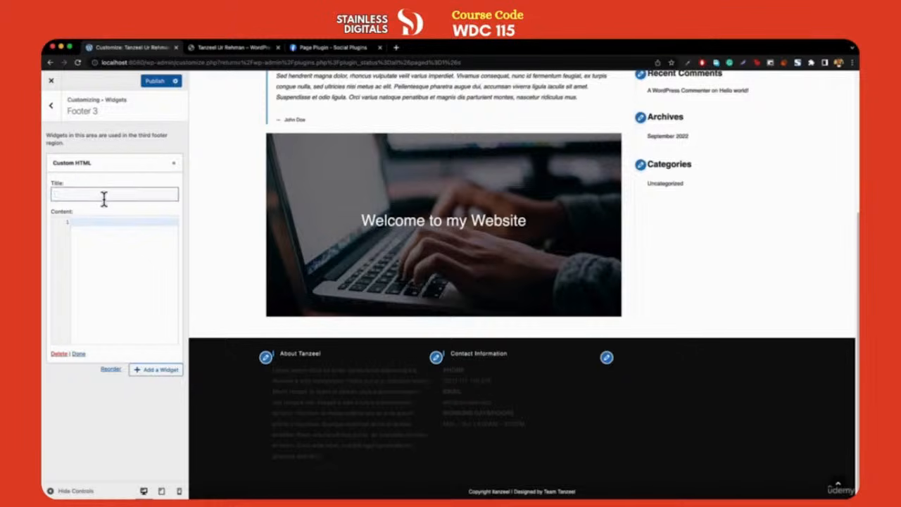
text(Like Us on Facebook)
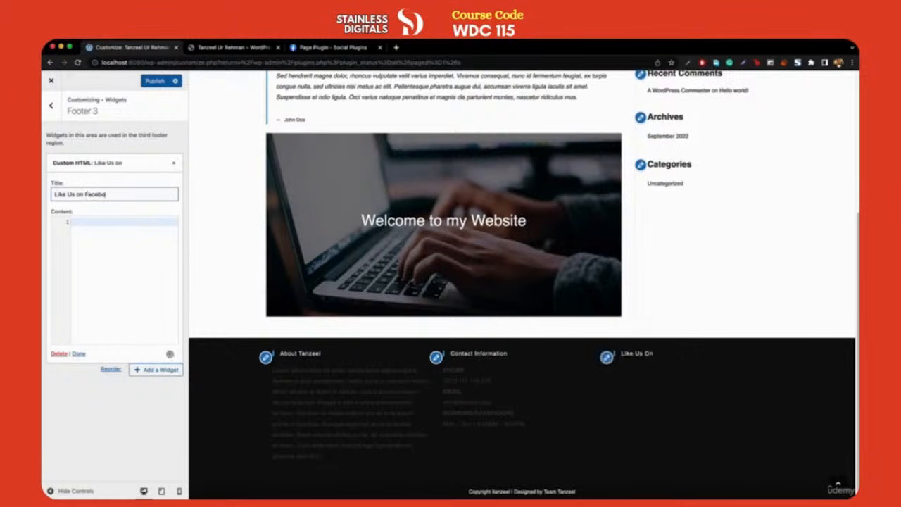
double_click(60, 193)
text(Find)
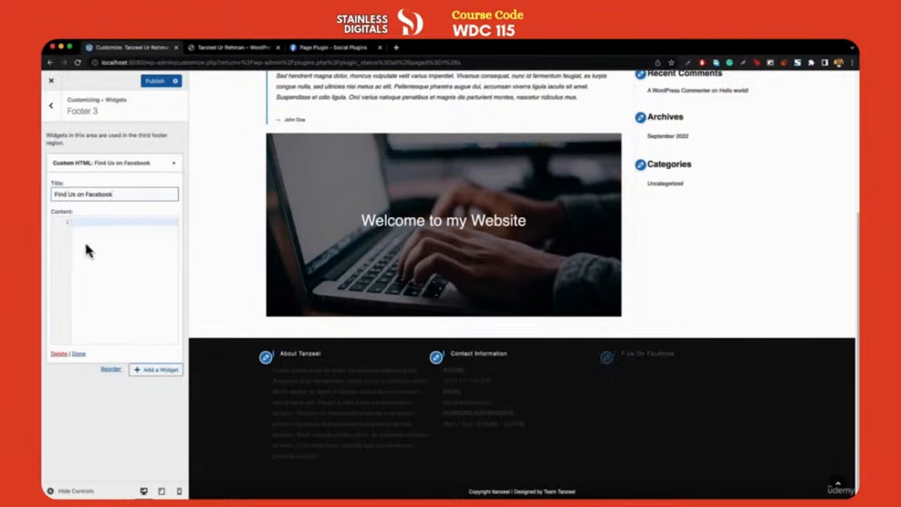
click(88, 249)
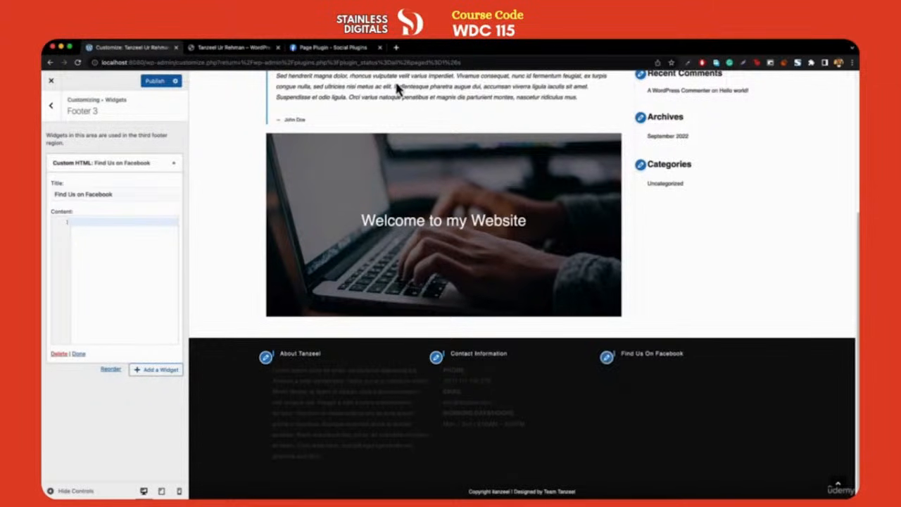
Copy the Step 1 Facebook SDK code into the widget's Content field
click(333, 47)
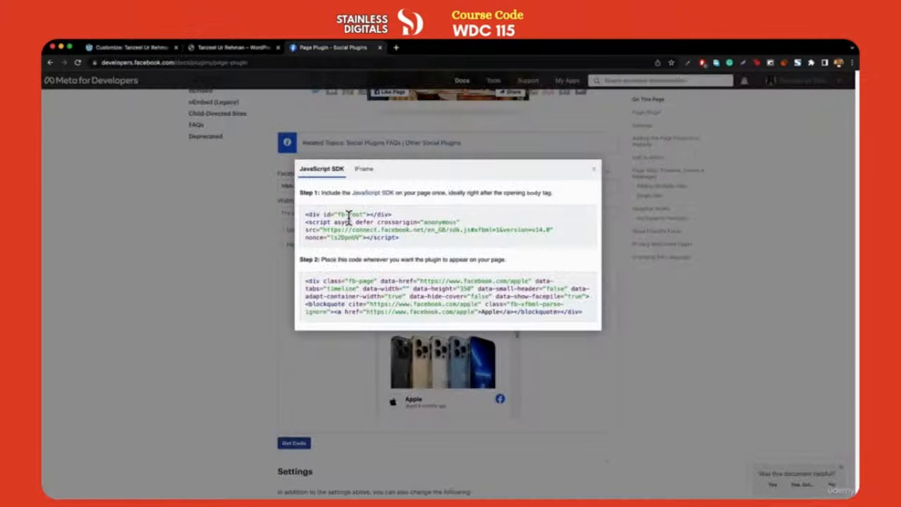
click(347, 215)
key(super+a)
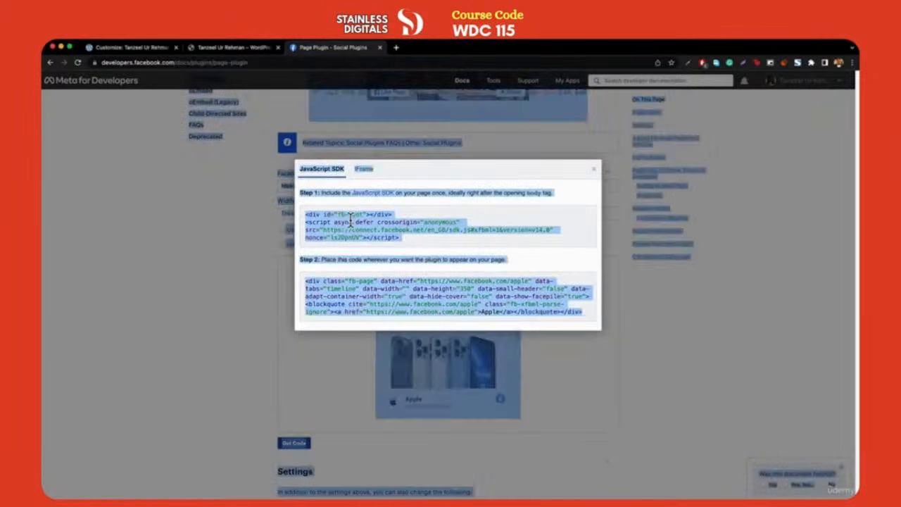
click(350, 220)
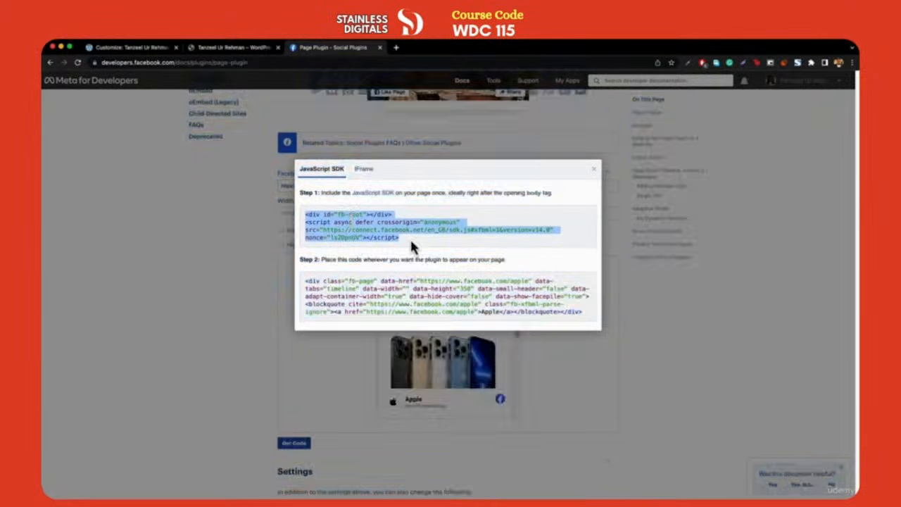
key(super+c)
key(super+1)
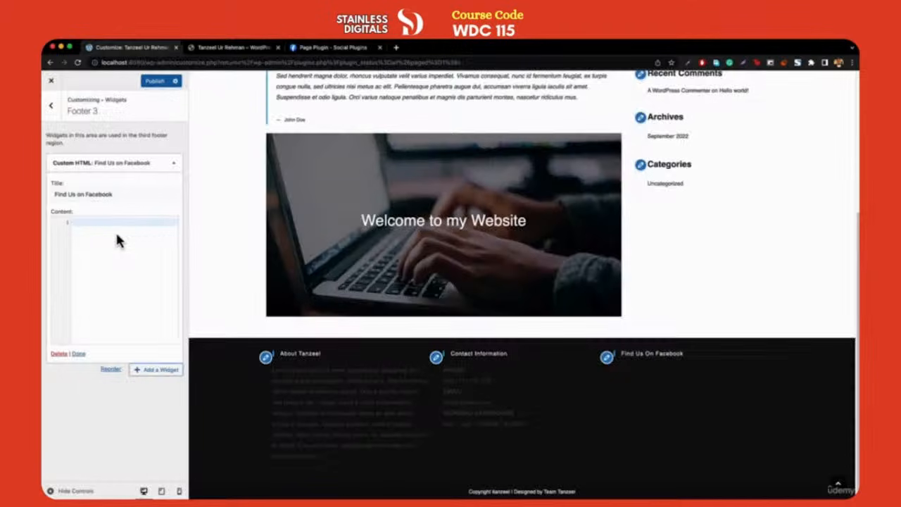
click(116, 230)
key(super+v)
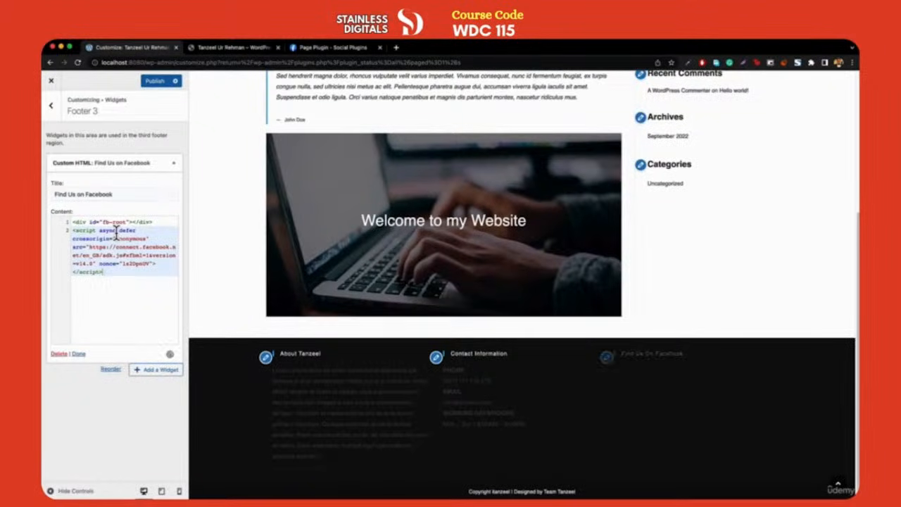
key(Return)
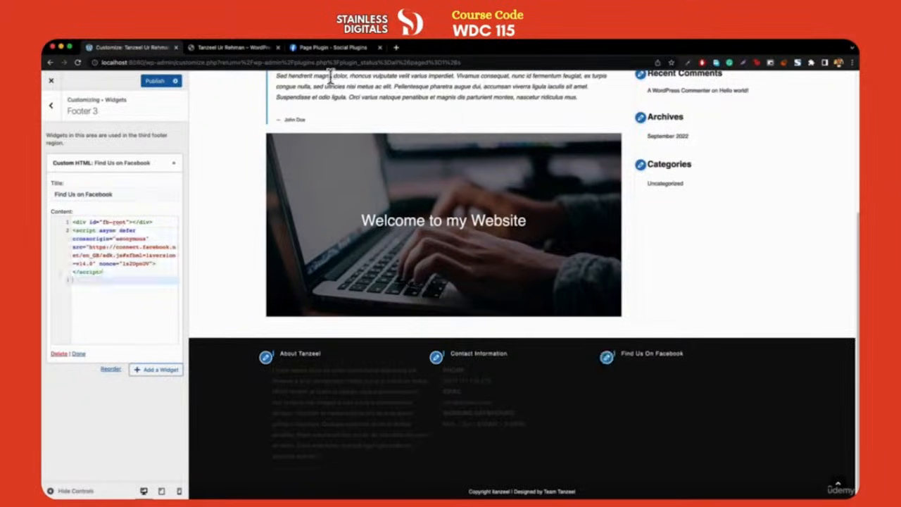
Paste the Step 2 embed code below it and publish the changes
click(335, 47)
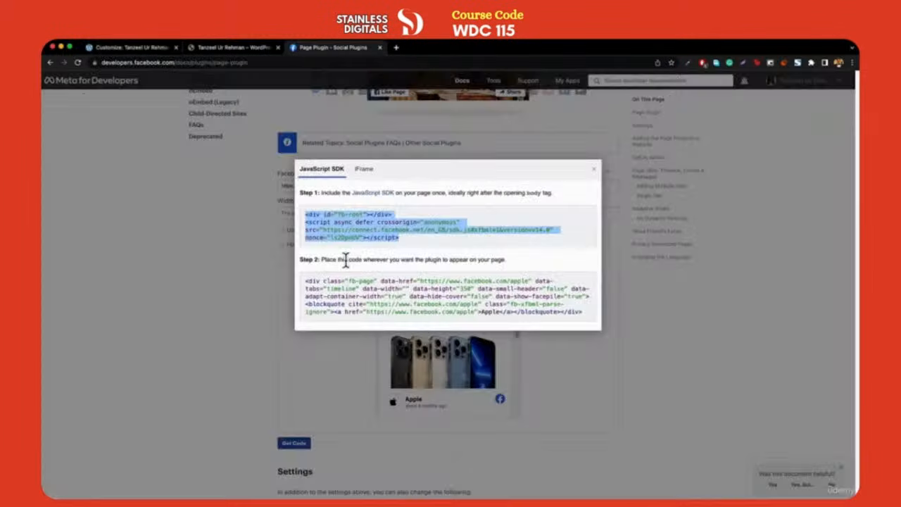
drag(305, 280, 582, 311)
key(ctrl+c)
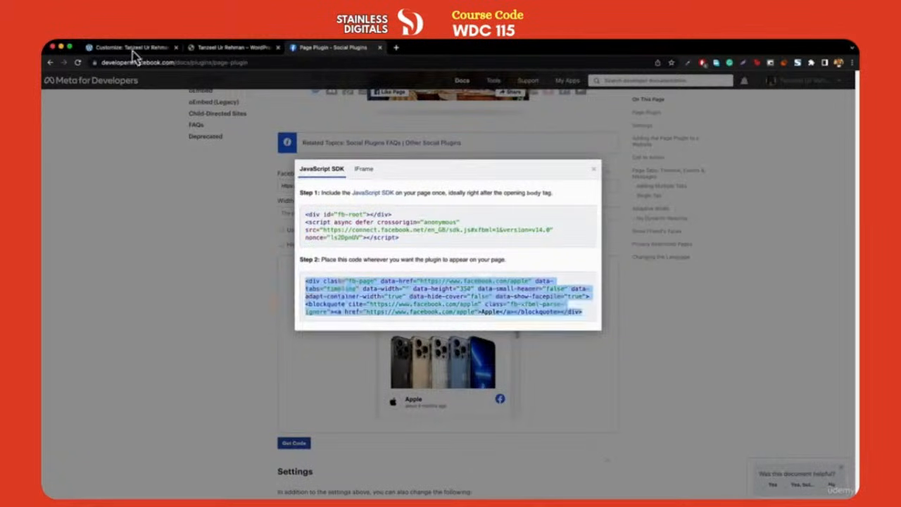
click(131, 47)
key(ctrl+v)
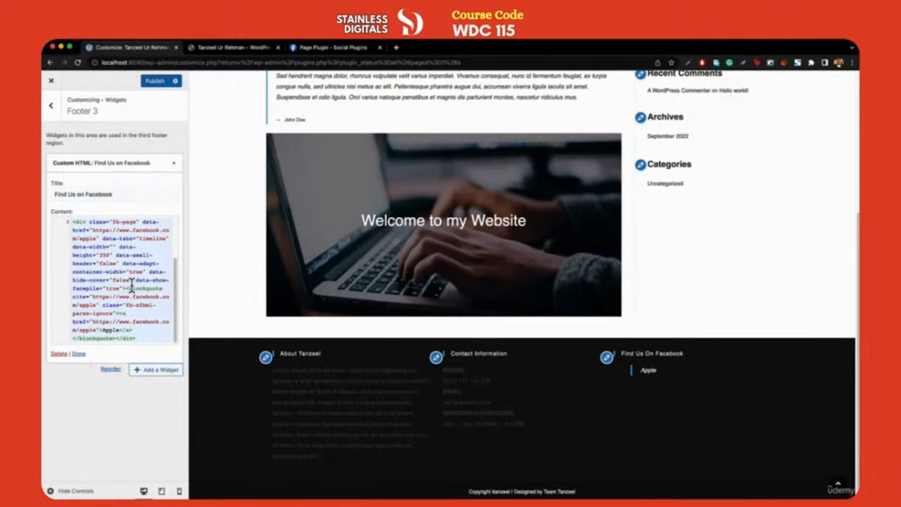
click(161, 81)
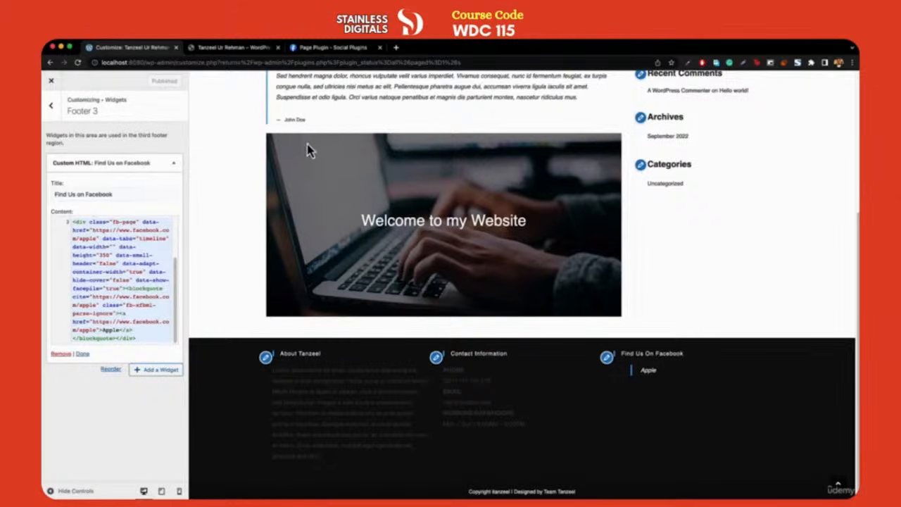
Check the live site's footer for the Apple Facebook feed, then reopen the Customizer
click(50, 85)
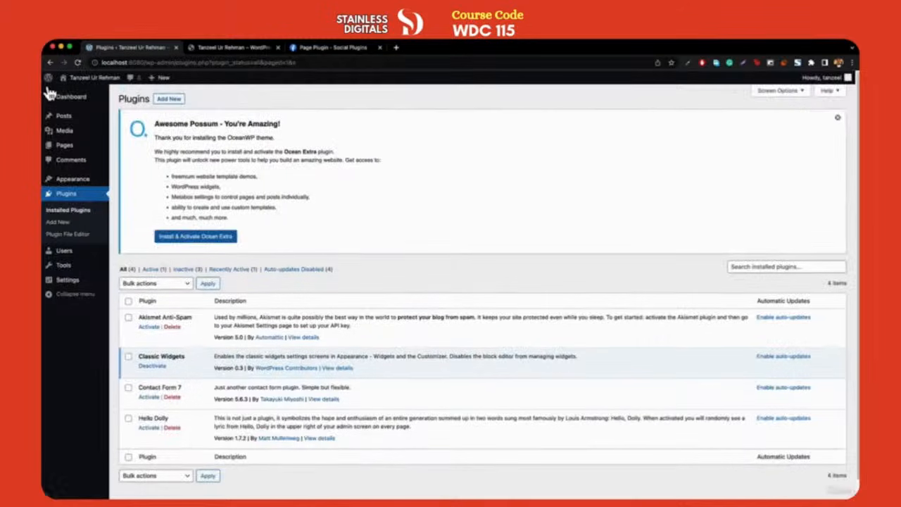
mouse_move(77, 83)
click(72, 102)
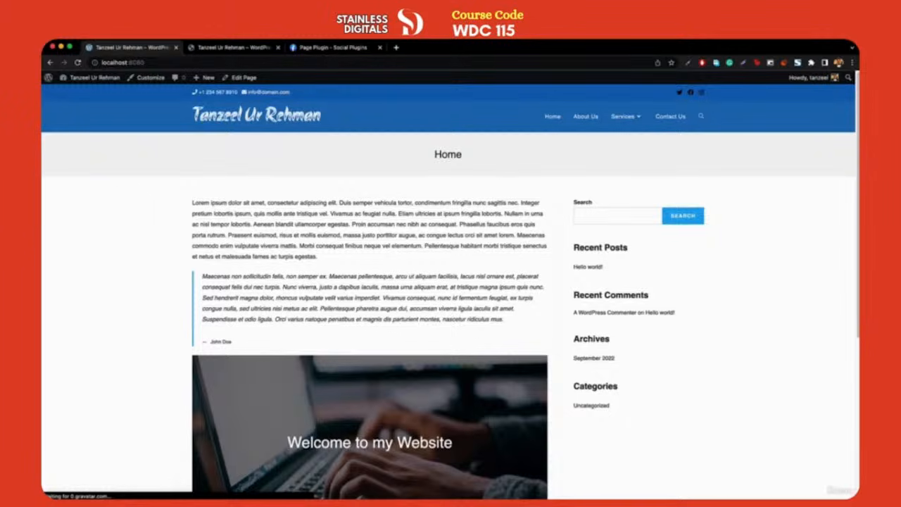
scroll(431, 232, down, 5)
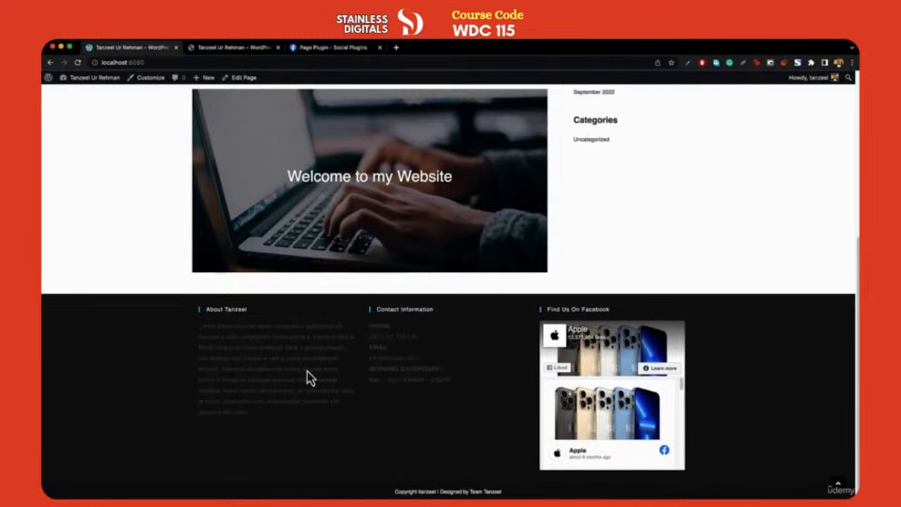
click(150, 79)
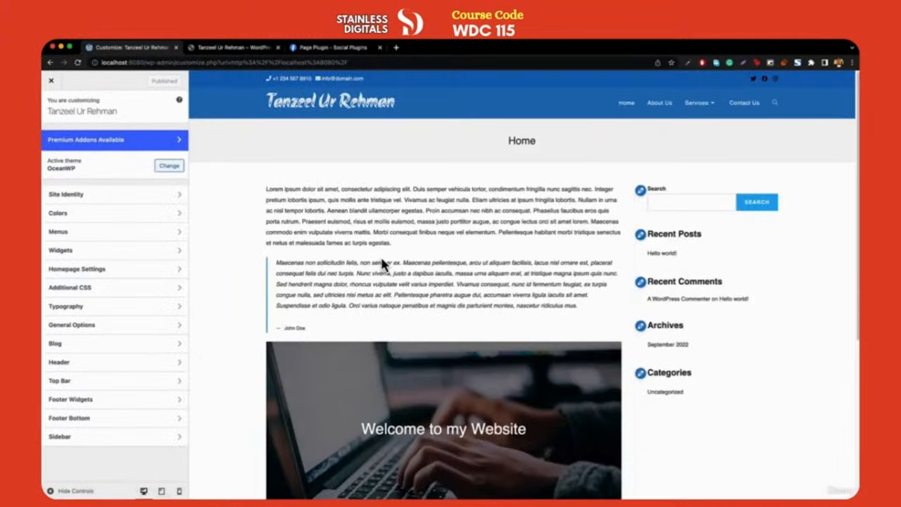
scroll(383, 263, down, 5)
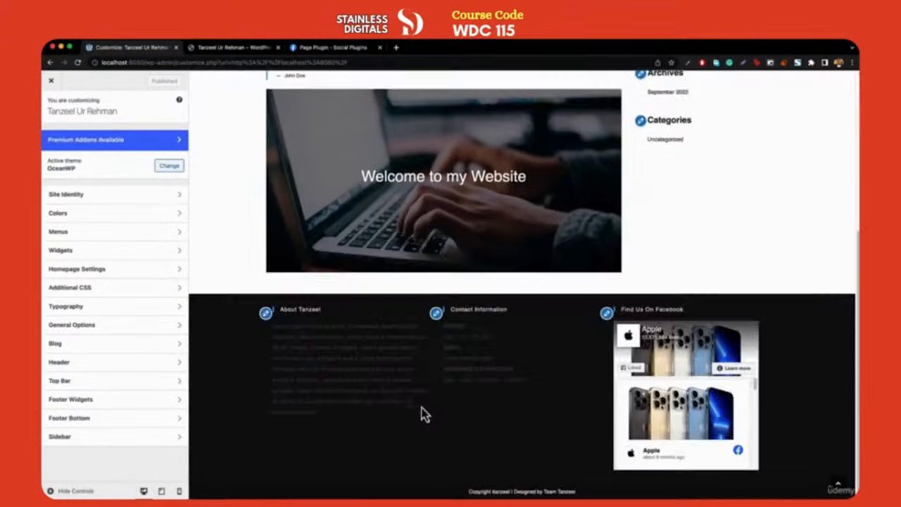
Set the footer widget text colour to white (#ffffff) and the columns from 3 to 4
click(97, 401)
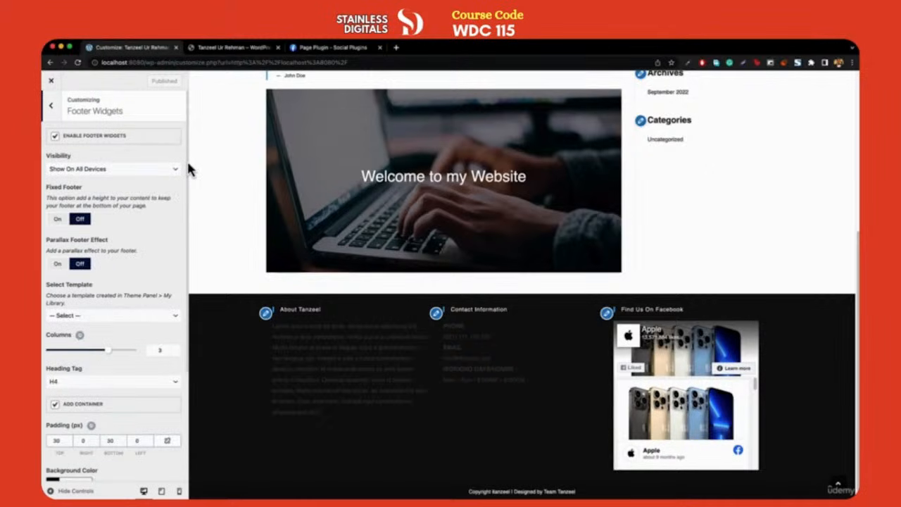
scroll(150, 300, down, 3)
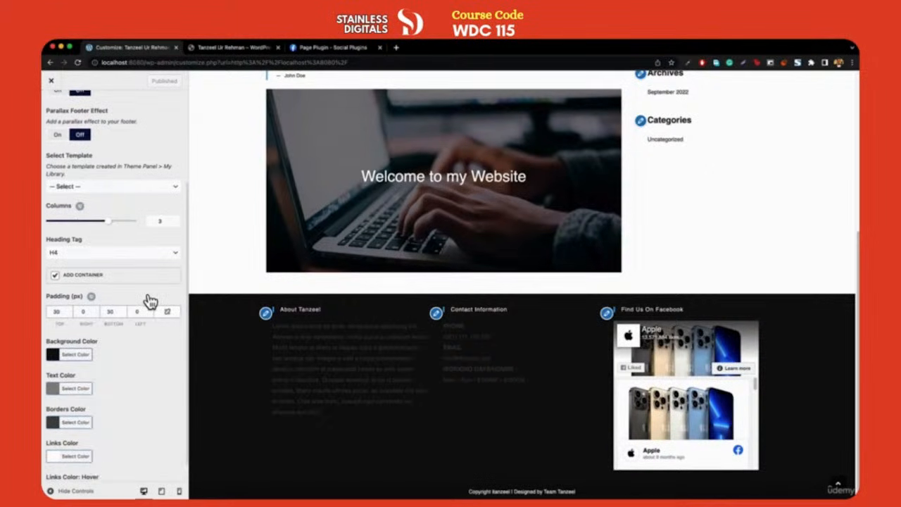
scroll(150, 302, down, 1)
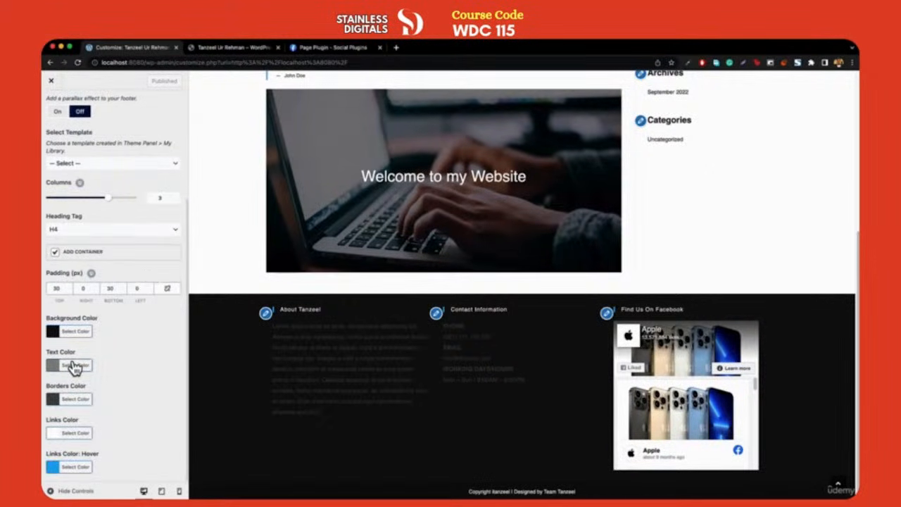
click(74, 365)
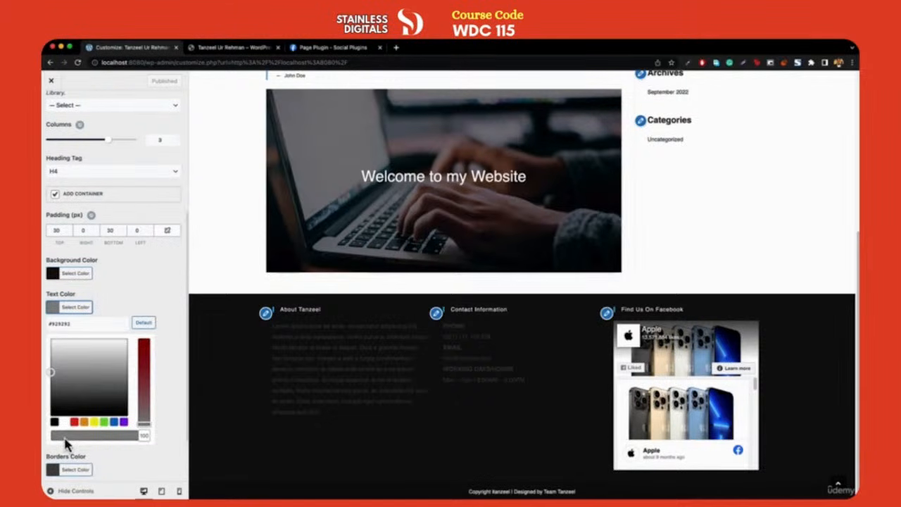
click(65, 423)
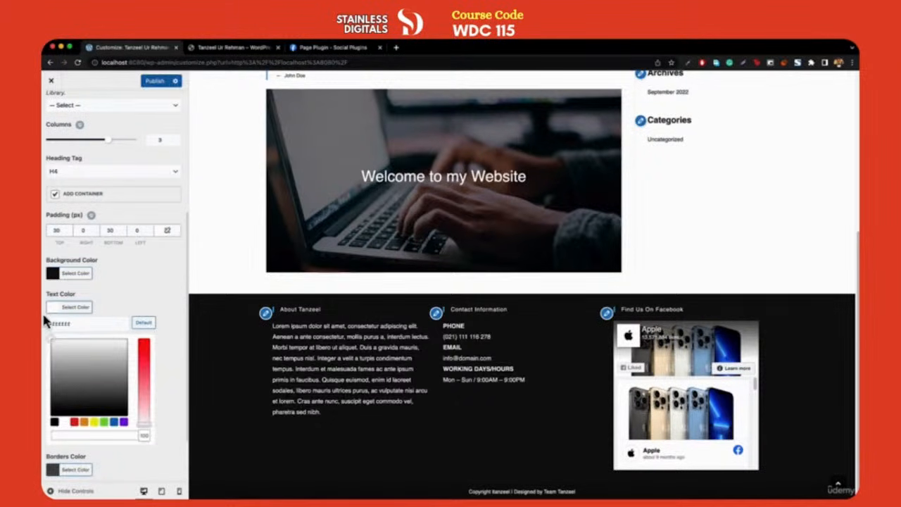
click(49, 312)
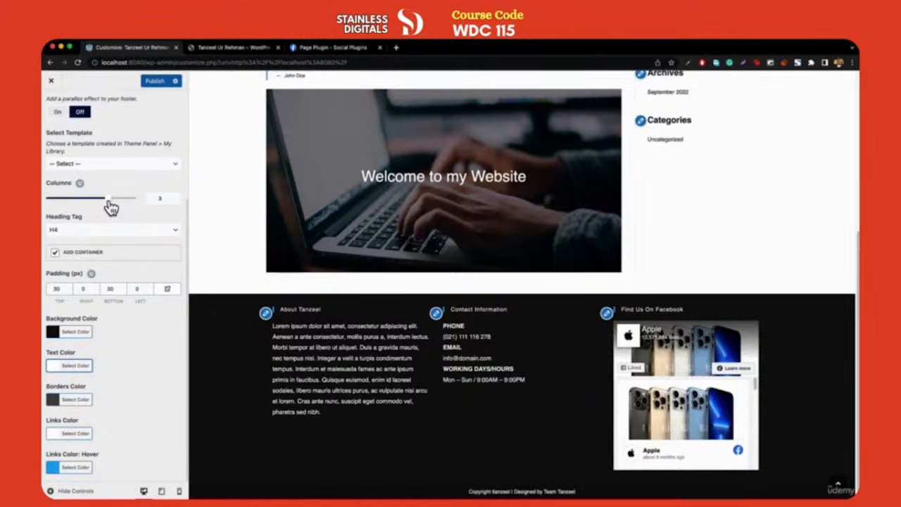
drag(109, 200, 135, 199)
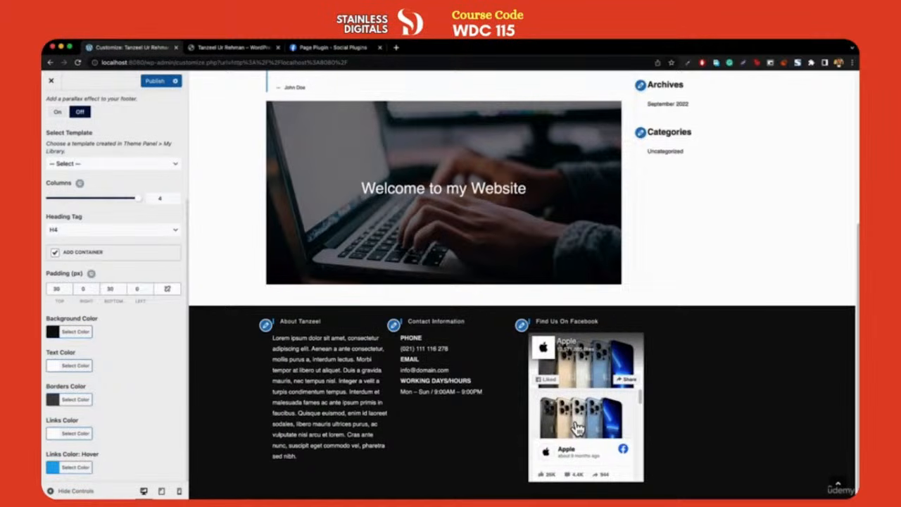
Confirm the new Footer 4 widget area is empty, then close the Customizer
scroll(85, 141, up, 5)
click(51, 100)
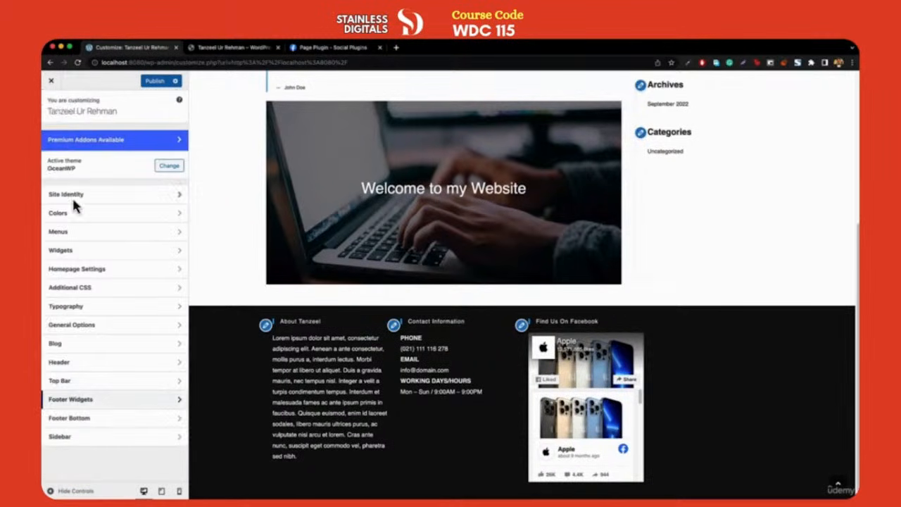
click(74, 253)
click(72, 271)
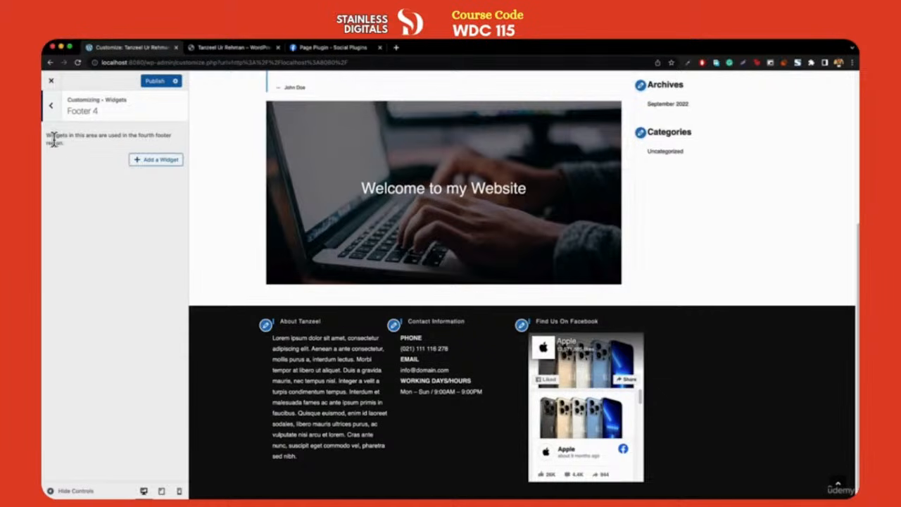
scroll(260, 317, down, 1)
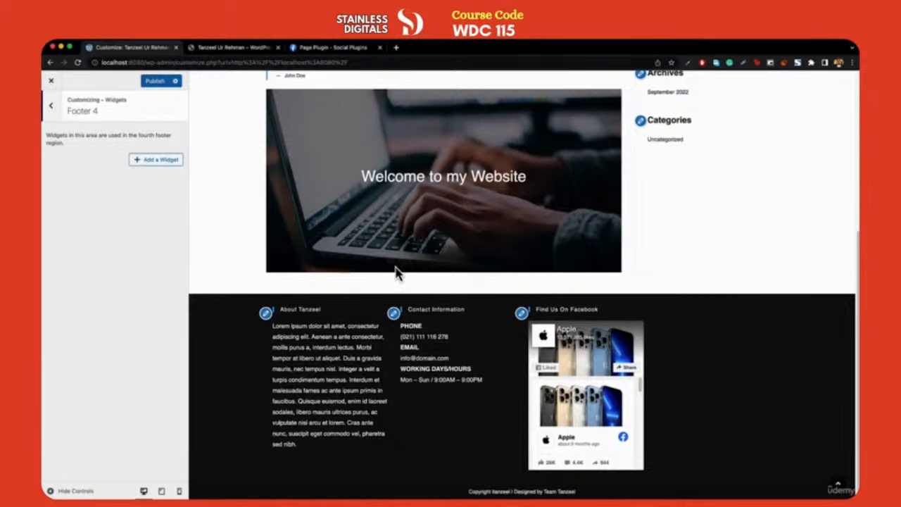
scroll(398, 271, up, 5)
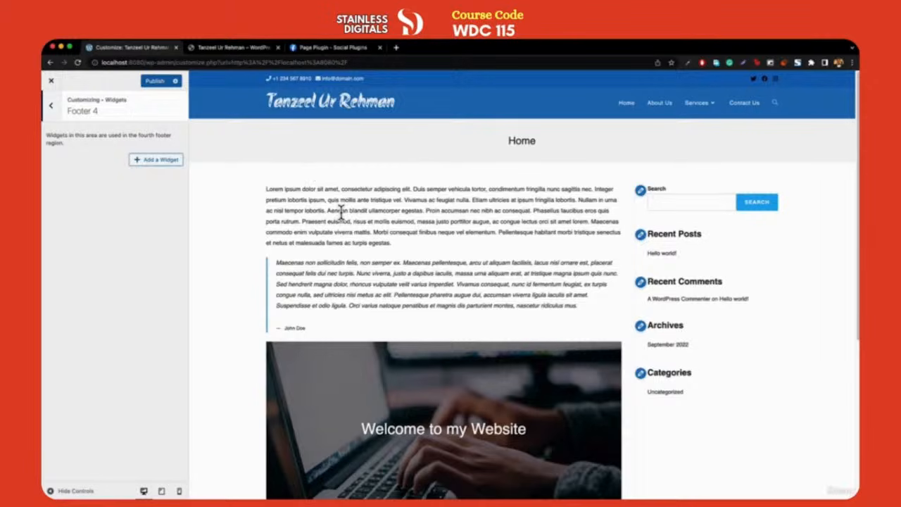
scroll(342, 212, down, 5)
scroll(426, 352, up, 5)
scroll(454, 384, down, 5)
click(50, 82)
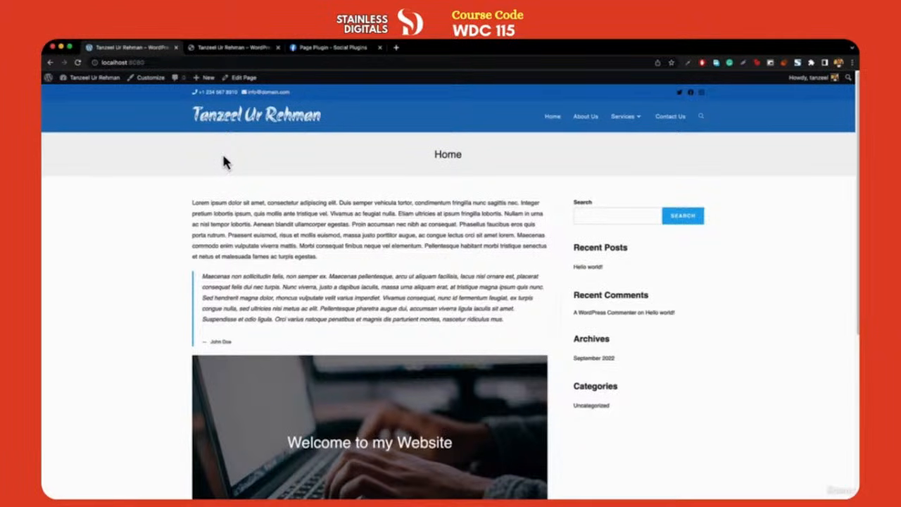
Reopen the Customizer from the live site's admin bar
click(236, 49)
scroll(272, 262, up, 5)
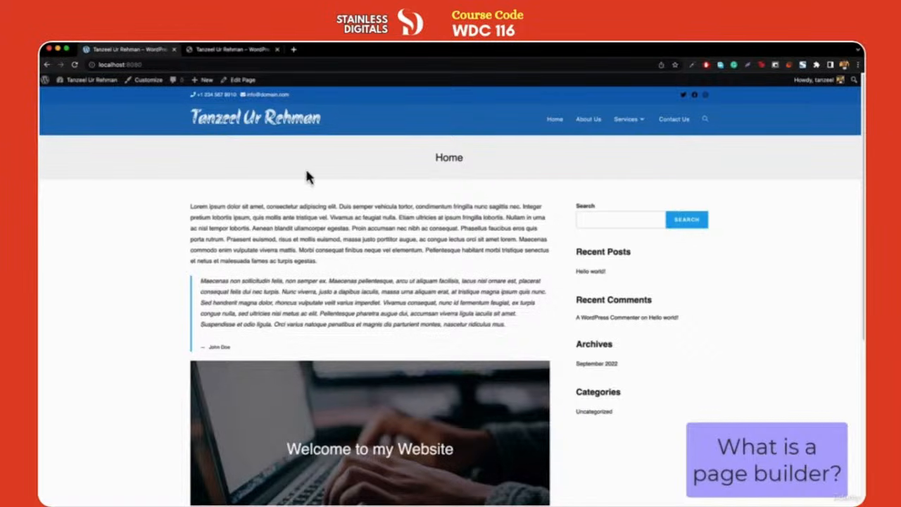
click(140, 87)
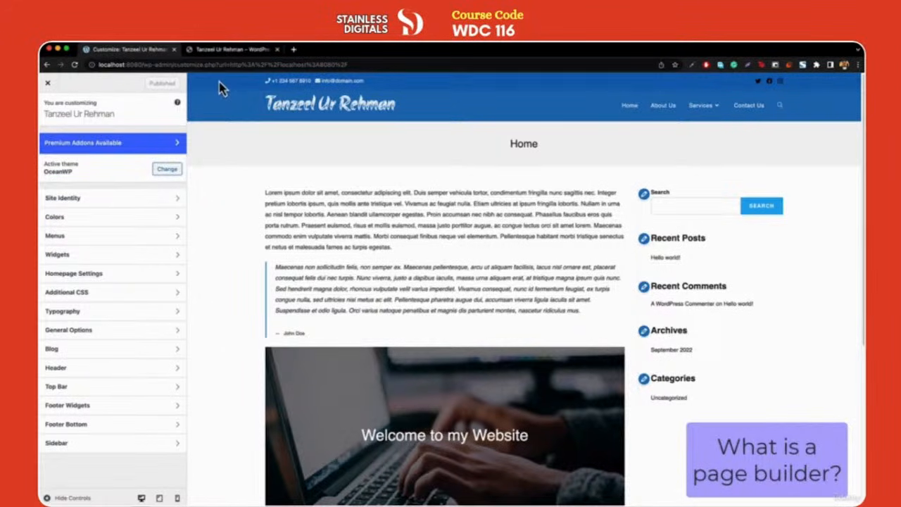
View the Customizer's Typography settings and compare them with the live portfolio site
scroll(235, 190, down, 5)
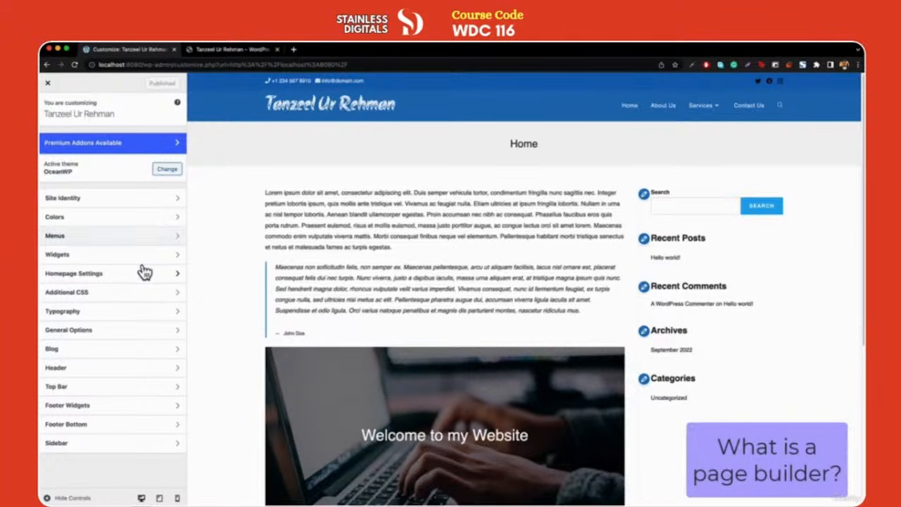
click(144, 310)
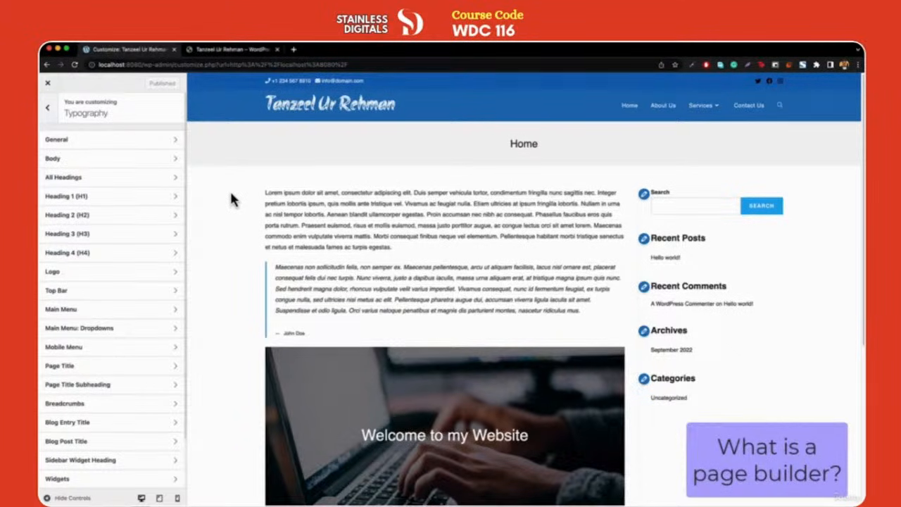
key(ctrl+Tab)
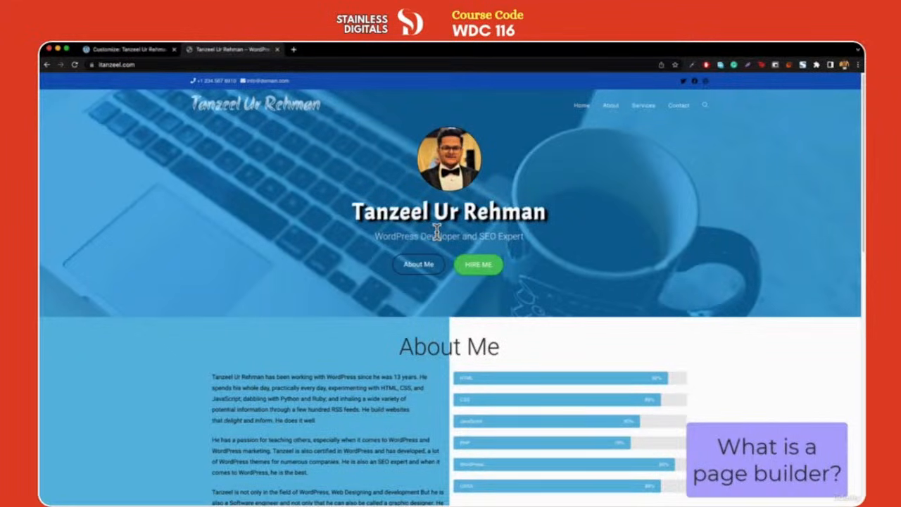
Close the Customizer and open the Home page in the block editor
click(127, 50)
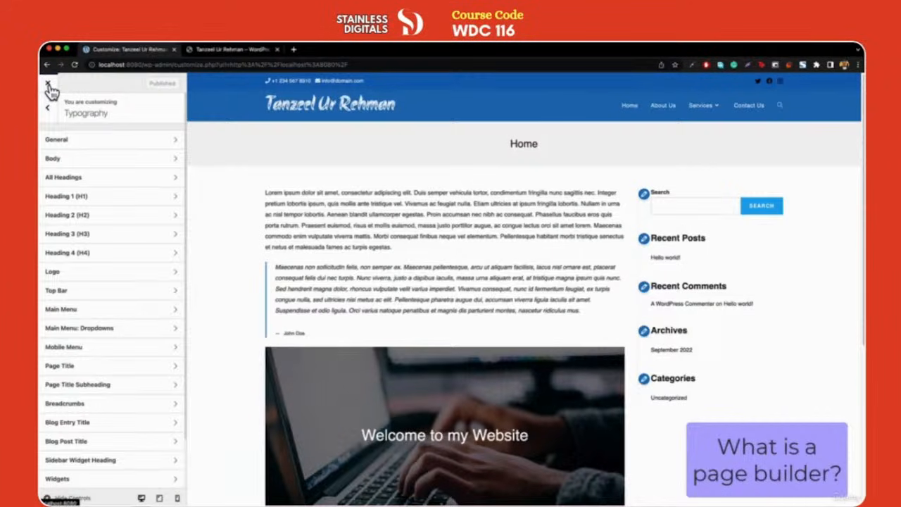
click(48, 85)
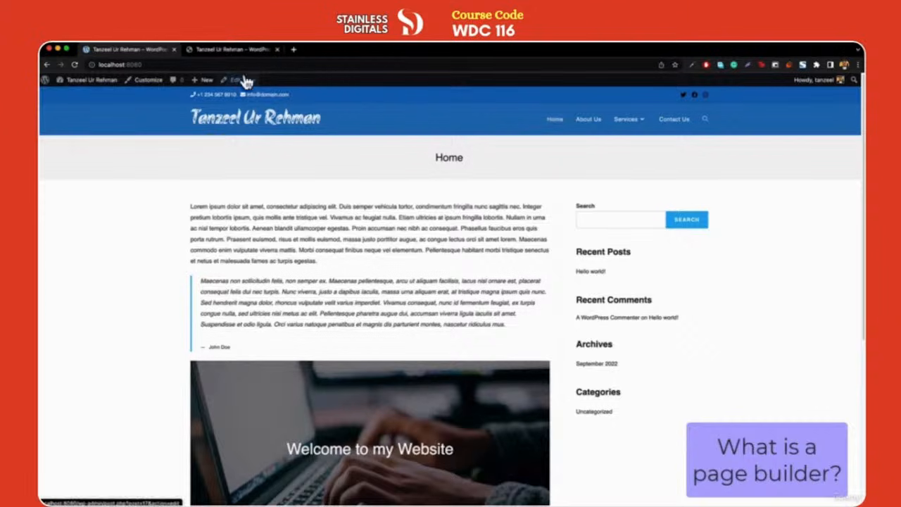
click(239, 87)
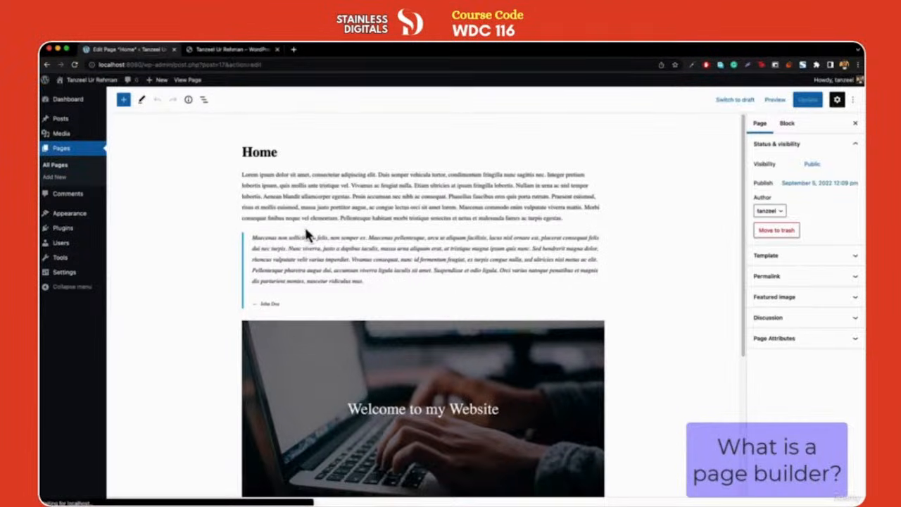
scroll(417, 312, down, 5)
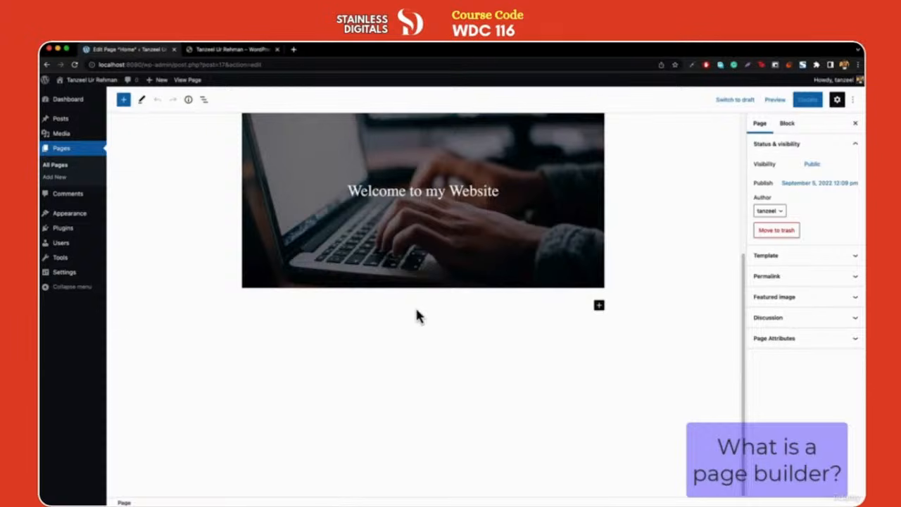
scroll(416, 315, up, 5)
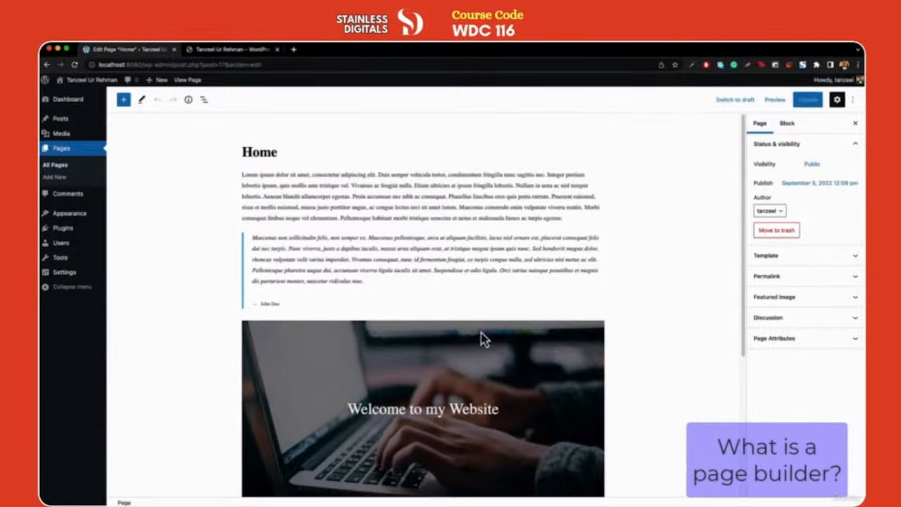
Inspect the cover block and 'Welcome to my Website' paragraph against the live site
click(344, 348)
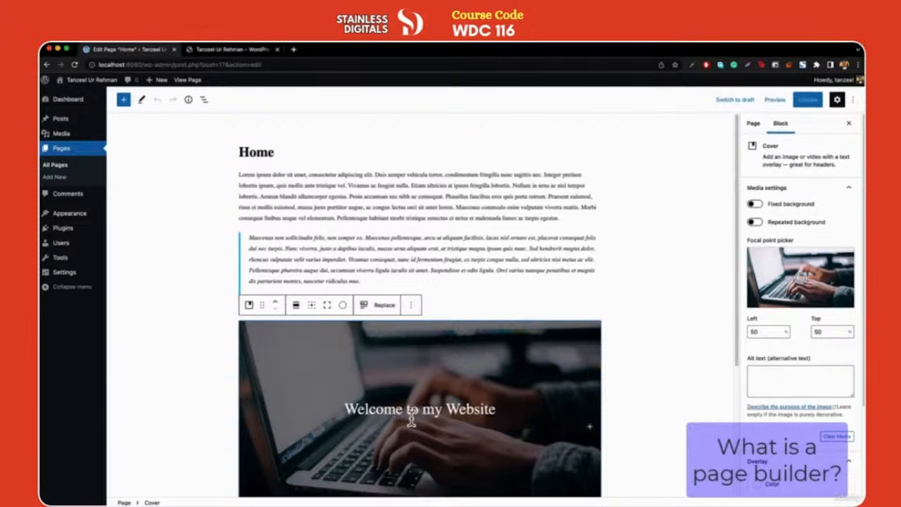
click(230, 50)
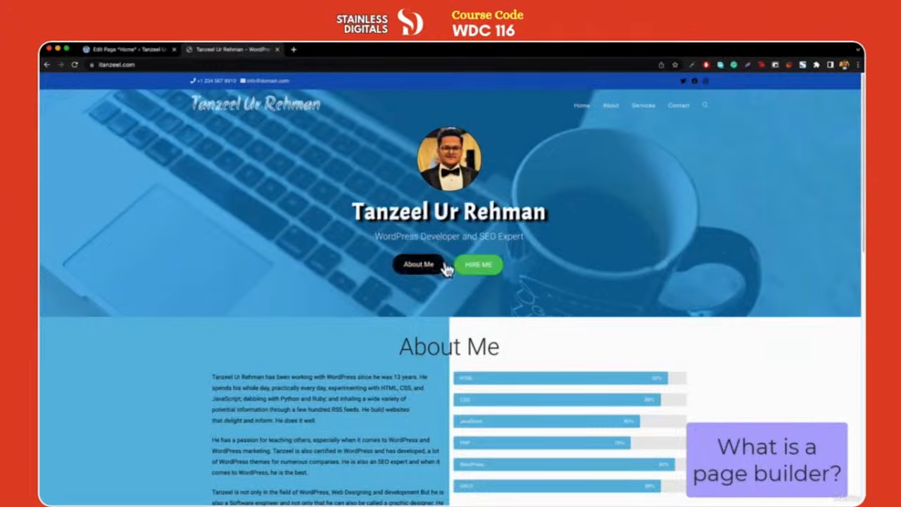
click(146, 51)
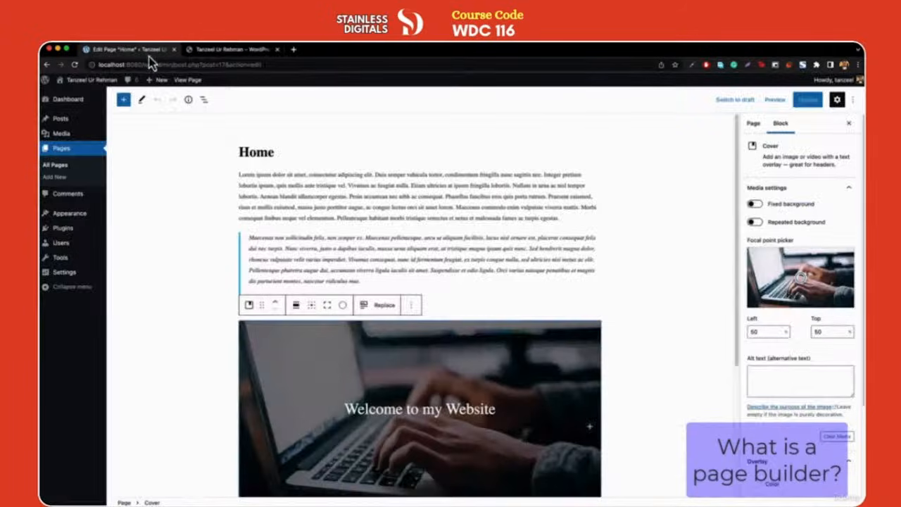
click(451, 396)
scroll(486, 389, down, 4)
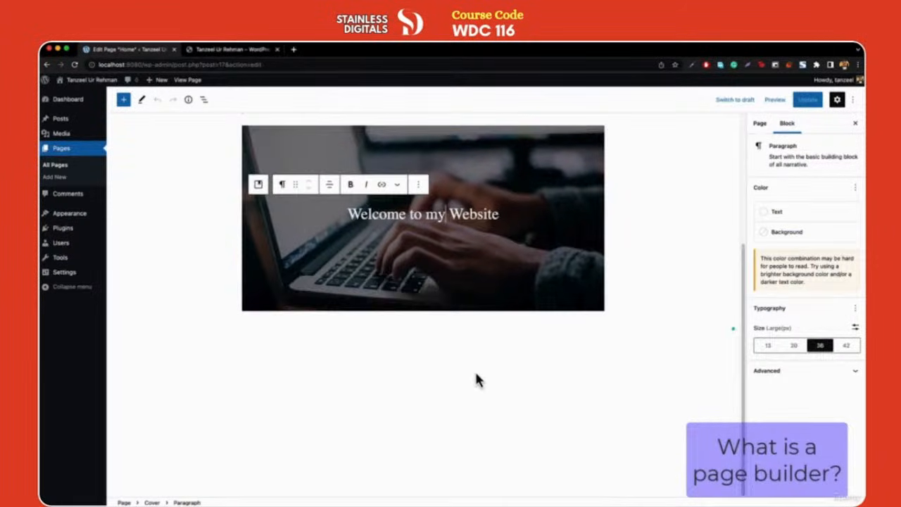
scroll(451, 345, up, 2)
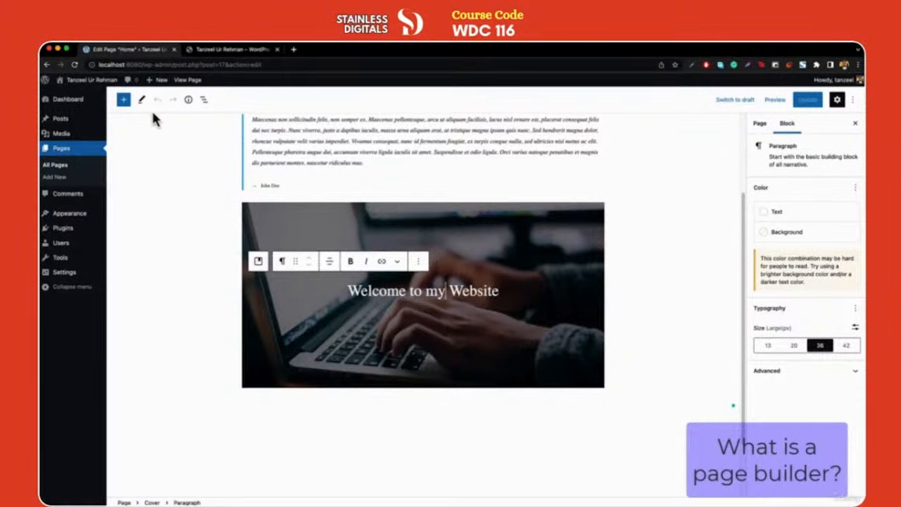
click(123, 100)
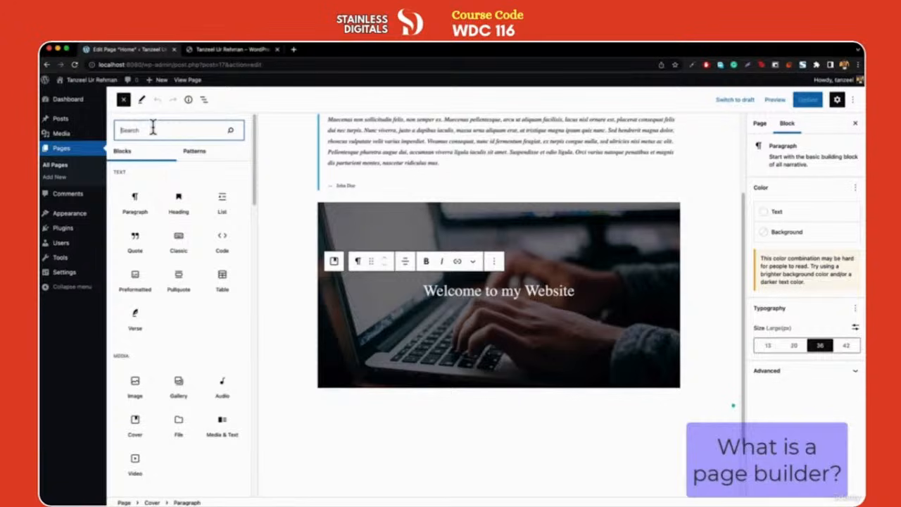
key(Escape)
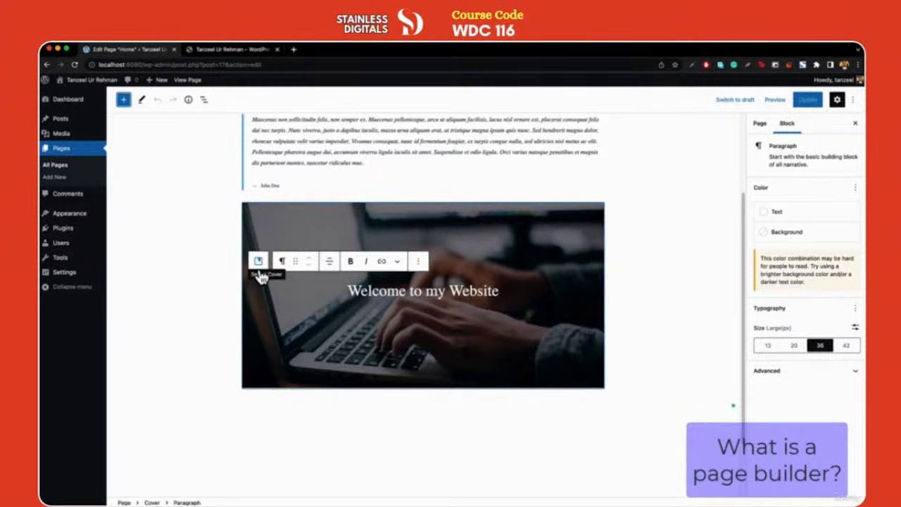
click(228, 55)
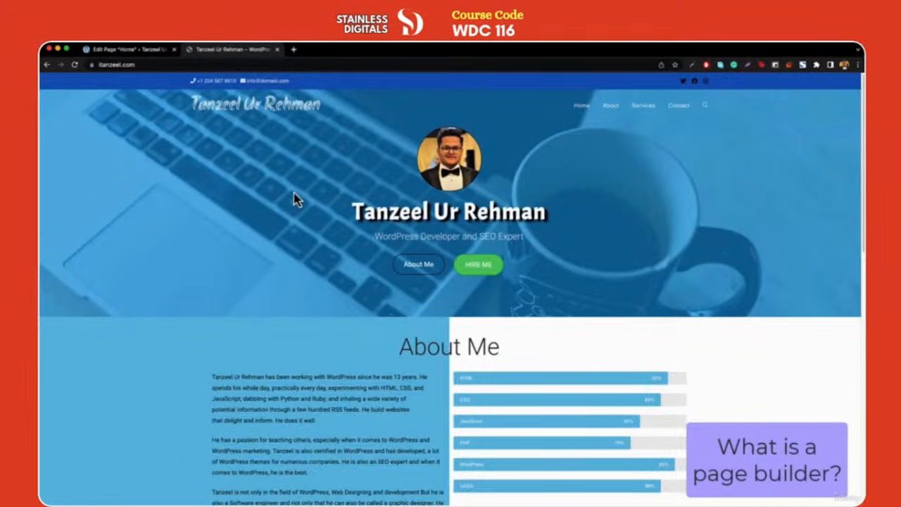
click(125, 50)
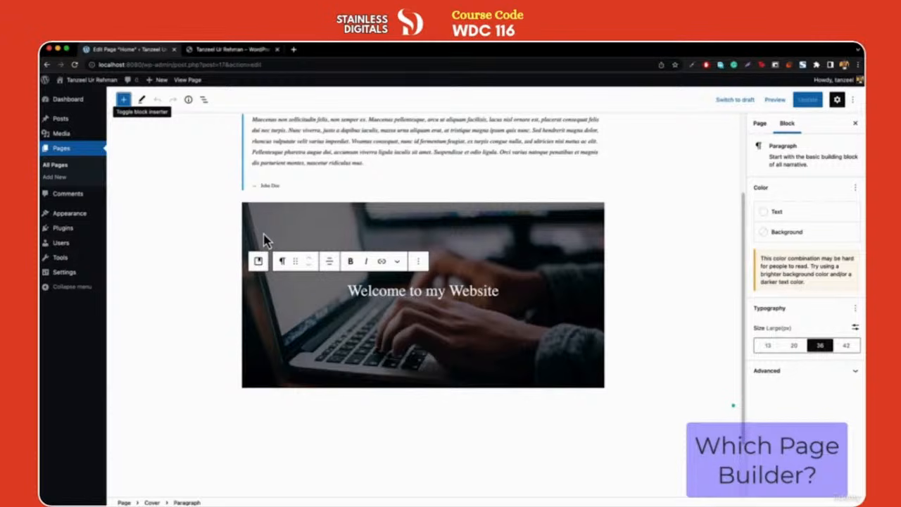
Search the plugin directory on Add Plugins for 'page builder'
mouse_move(124, 246)
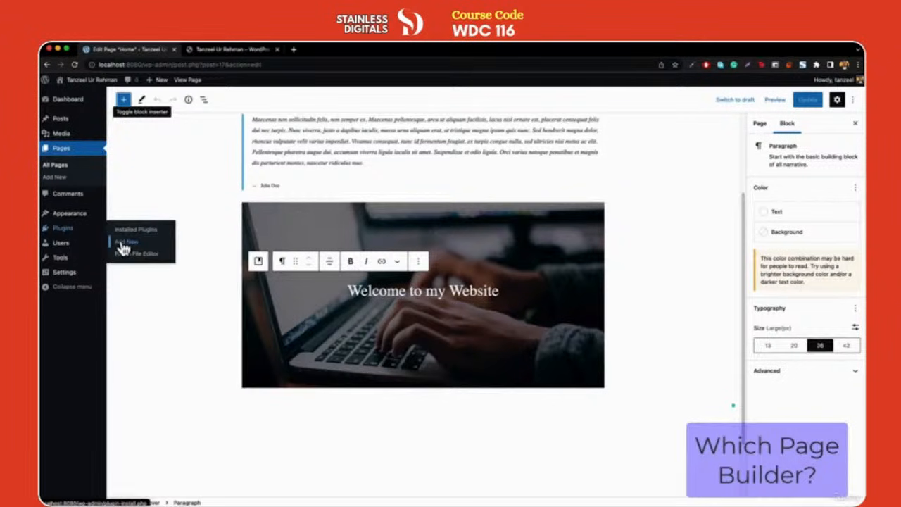
click(124, 243)
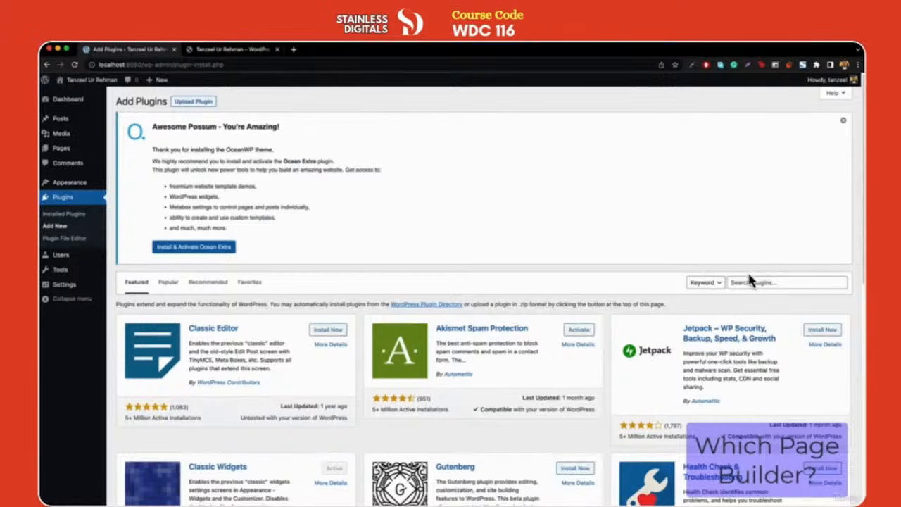
click(750, 281)
text(page)
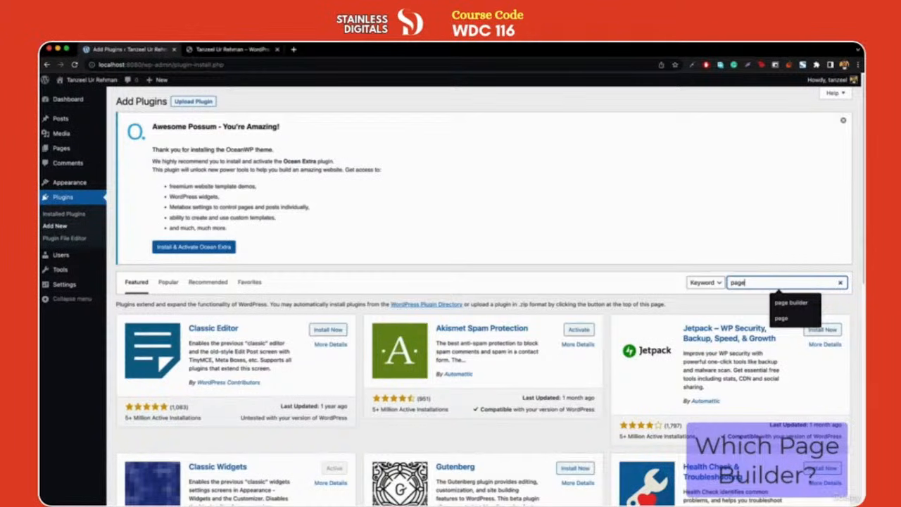
key(Down)
key(Return)
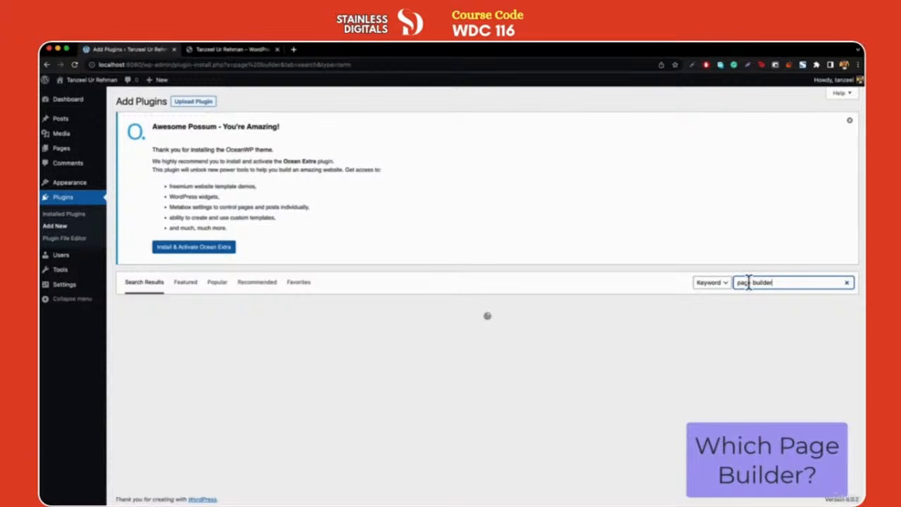
Review Elementor Website Builder's ratings and installs, then install it
scroll(427, 334, down, 3)
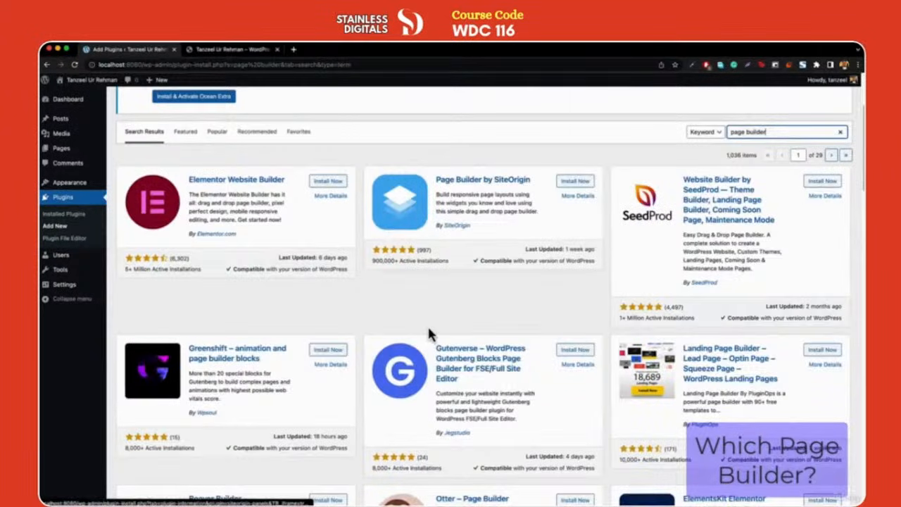
scroll(438, 283, up, 1)
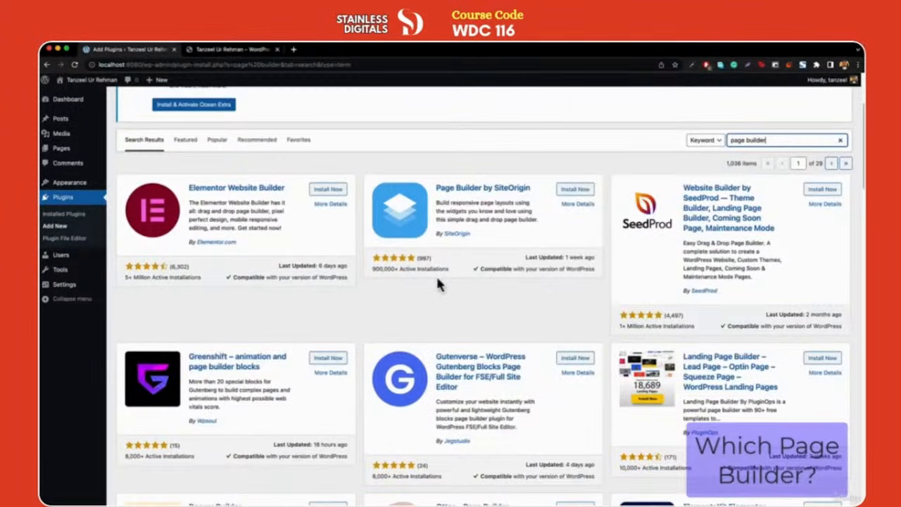
scroll(422, 290, down, 1)
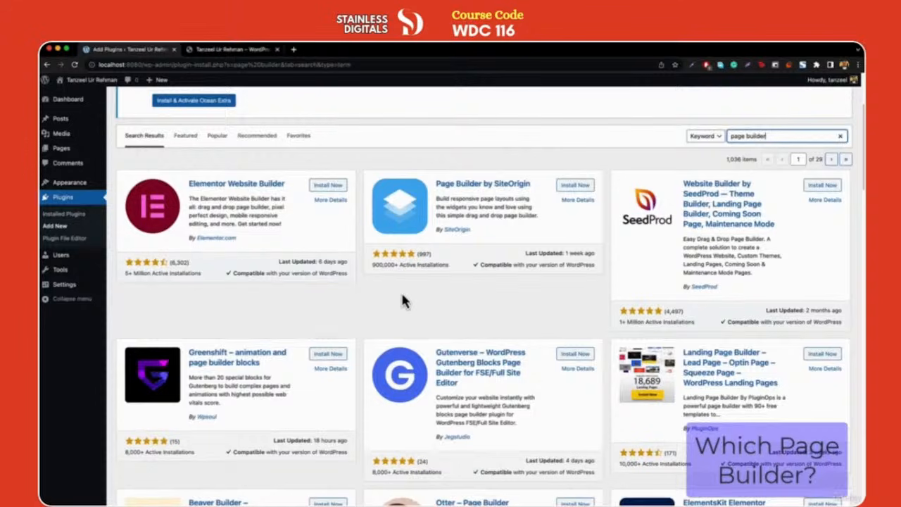
scroll(402, 302, down, 1)
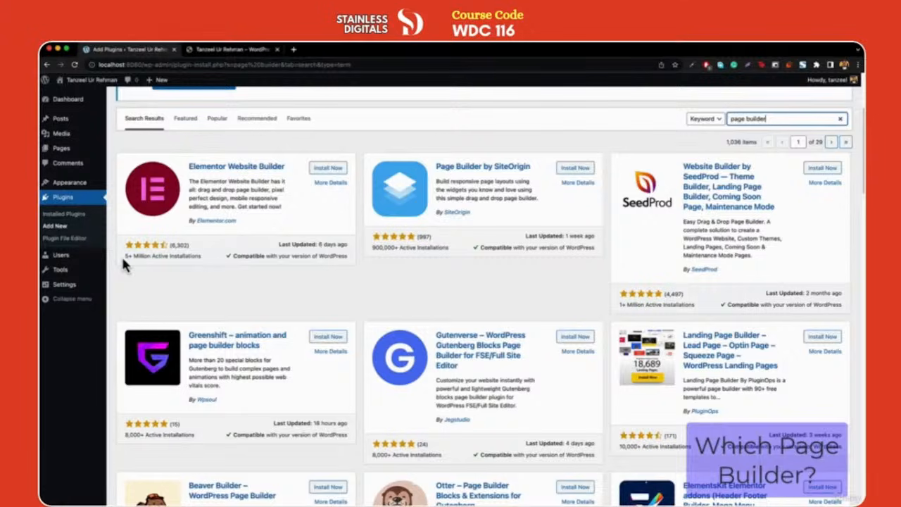
drag(124, 262, 200, 258)
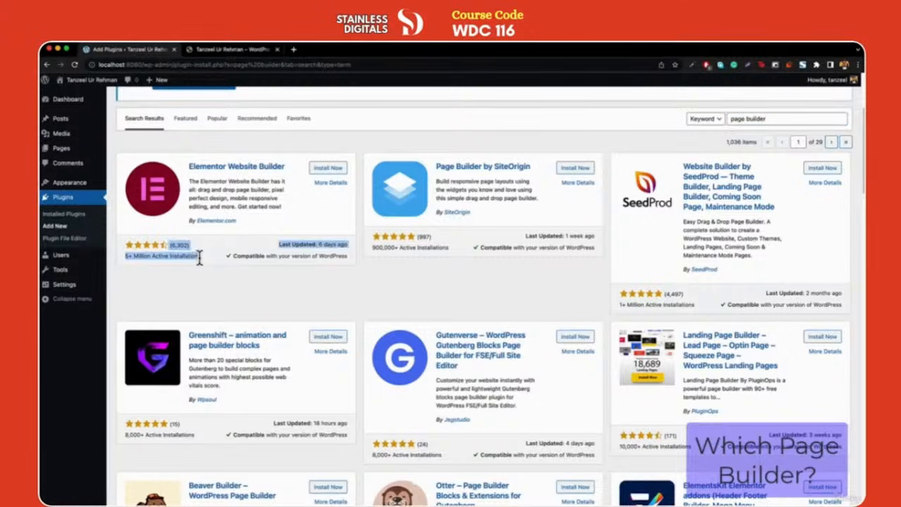
click(200, 258)
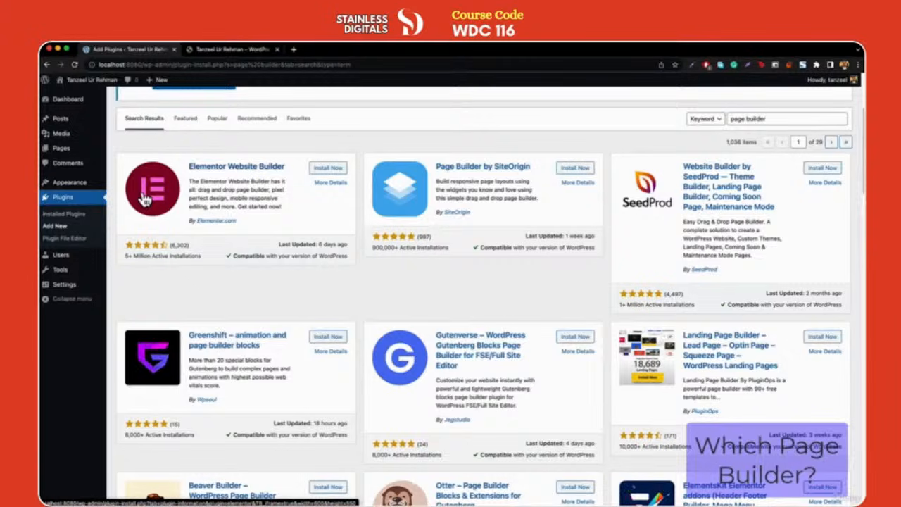
click(329, 171)
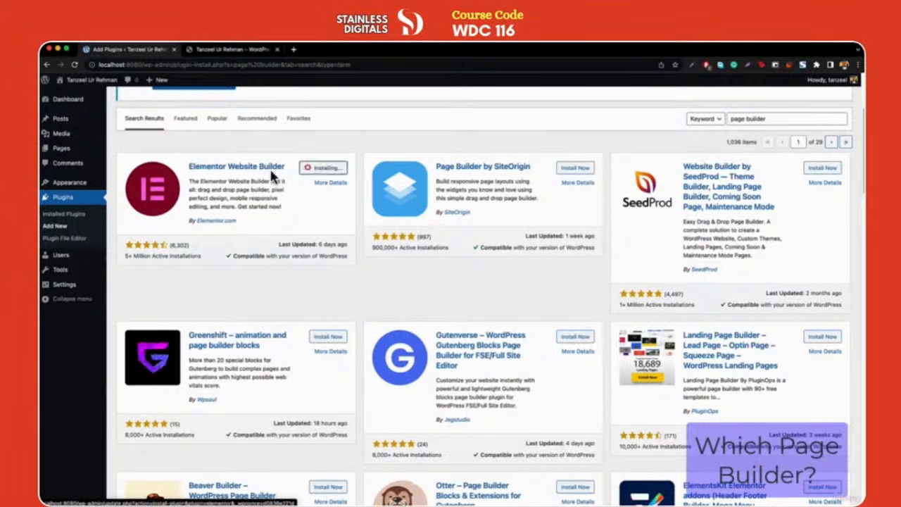